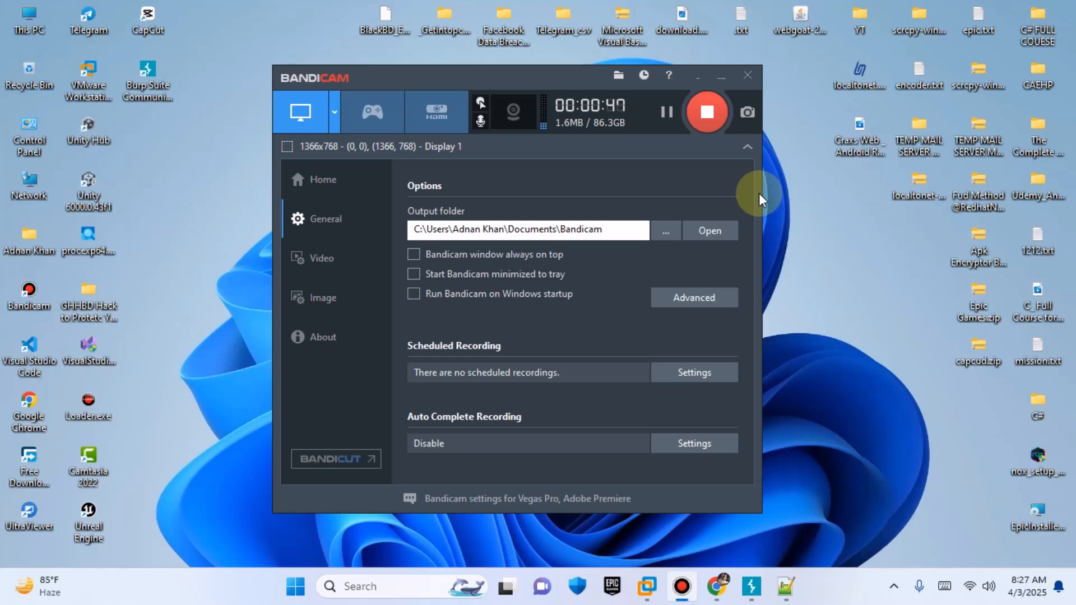
left_click(724, 79)
left_click(800, 15)
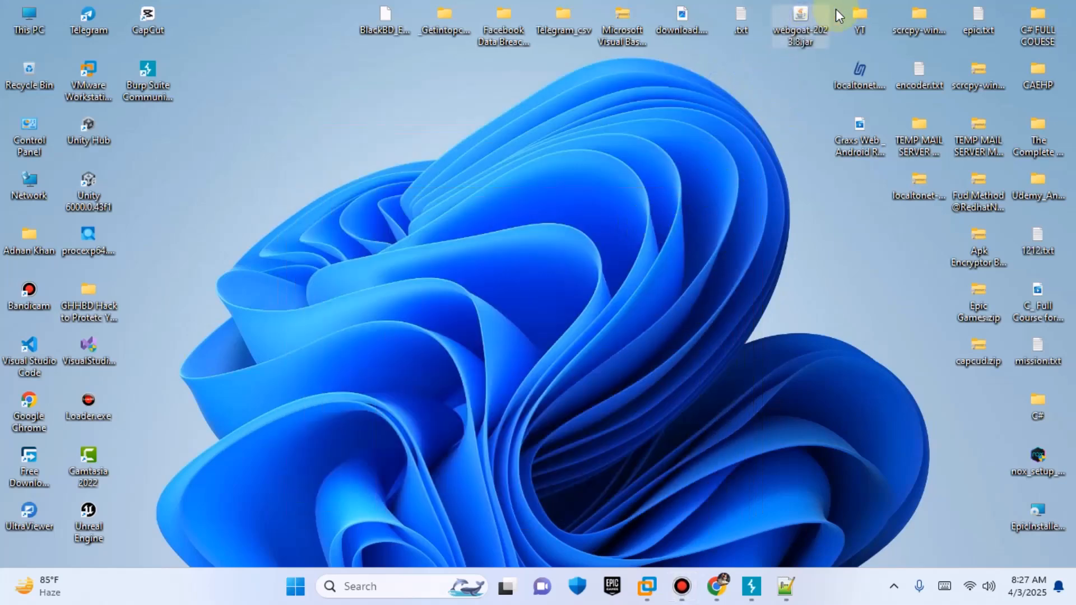
Step: Open the browser and search Google for owasp webgoat 2023.8 download
left_click(716, 586)
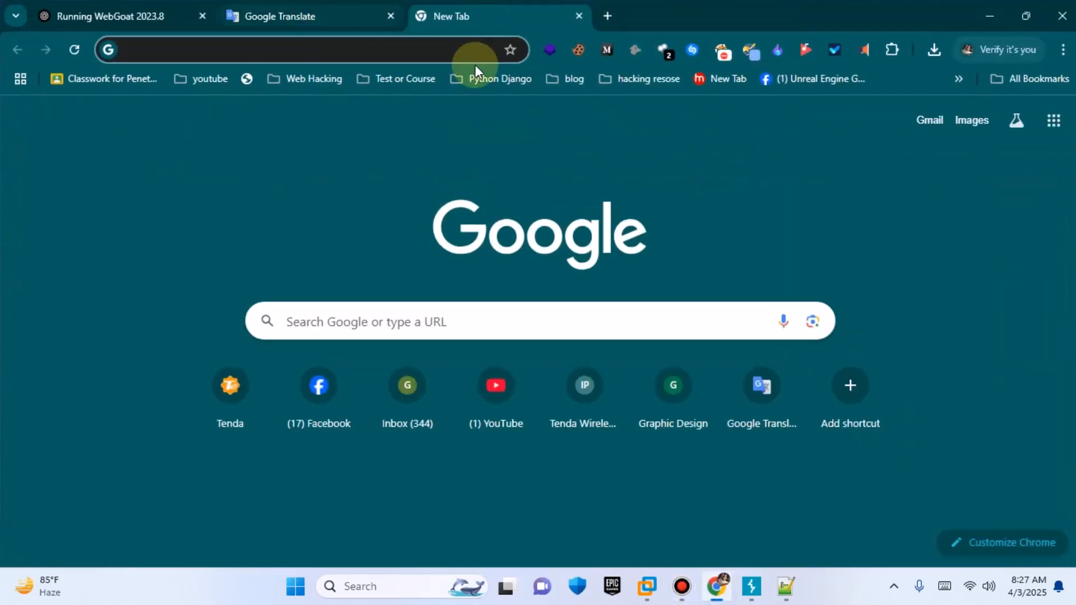
left_click(468, 49)
key("Down")
key("Down")
key("Down")
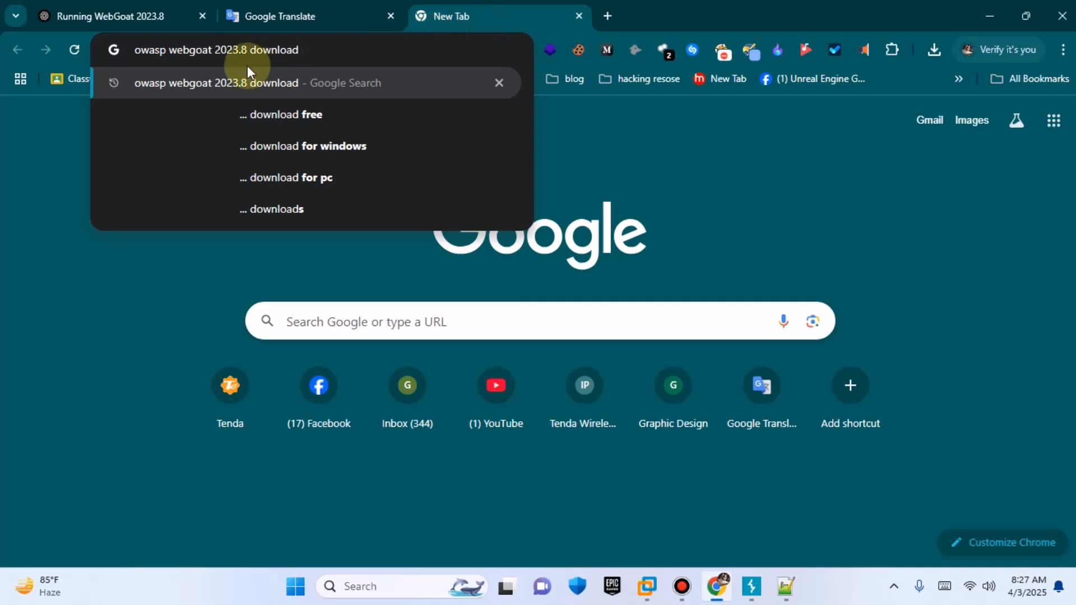
mouse_move(212, 50)
left_mouse_down()
mouse_move(250, 51)
mouse_move(234, 53)
left_mouse_up()
left_click(314, 45)
key("Return")
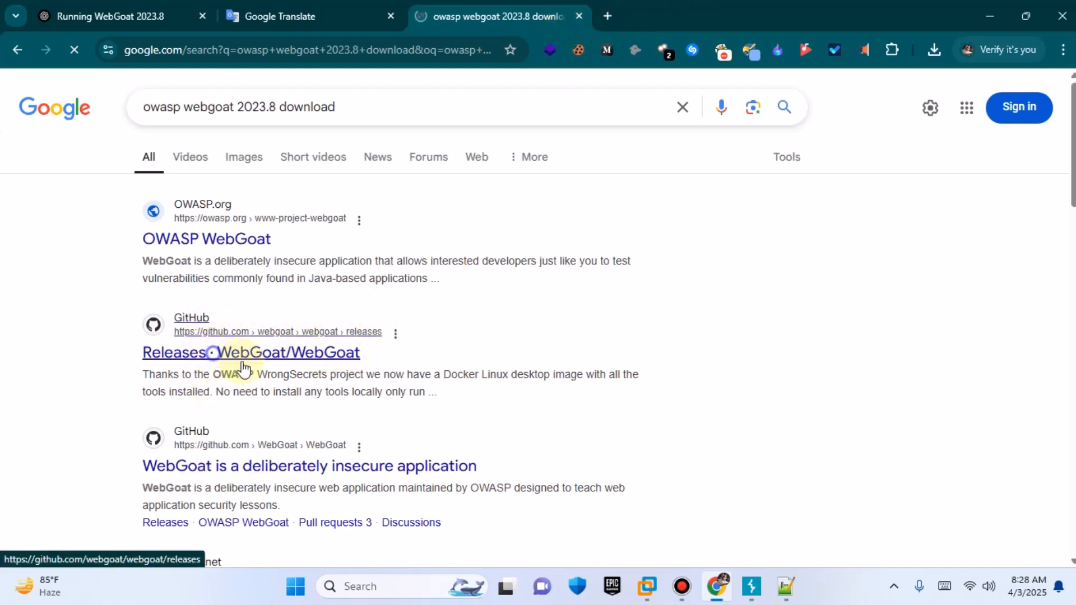
Step: Open the WebGoat GitHub releases page from the search results in a new tab
middle_click(308, 358)
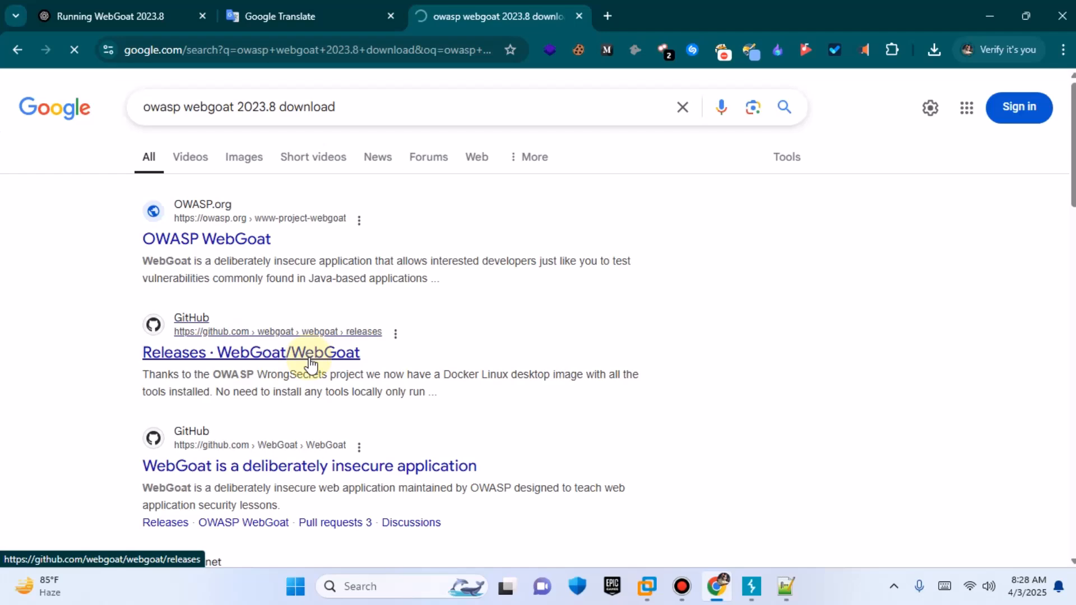
left_click(629, 23)
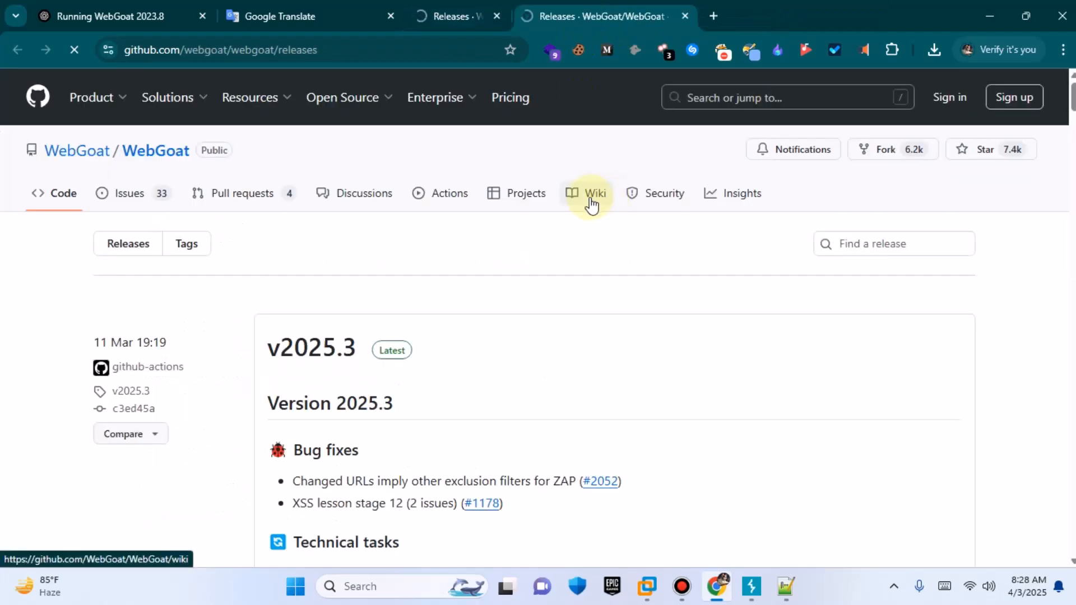
key("ctrl+w")
Step: Scroll through the WebGoat releases list to find the v2023.8 release
scroll(600, 325, "down", 10)
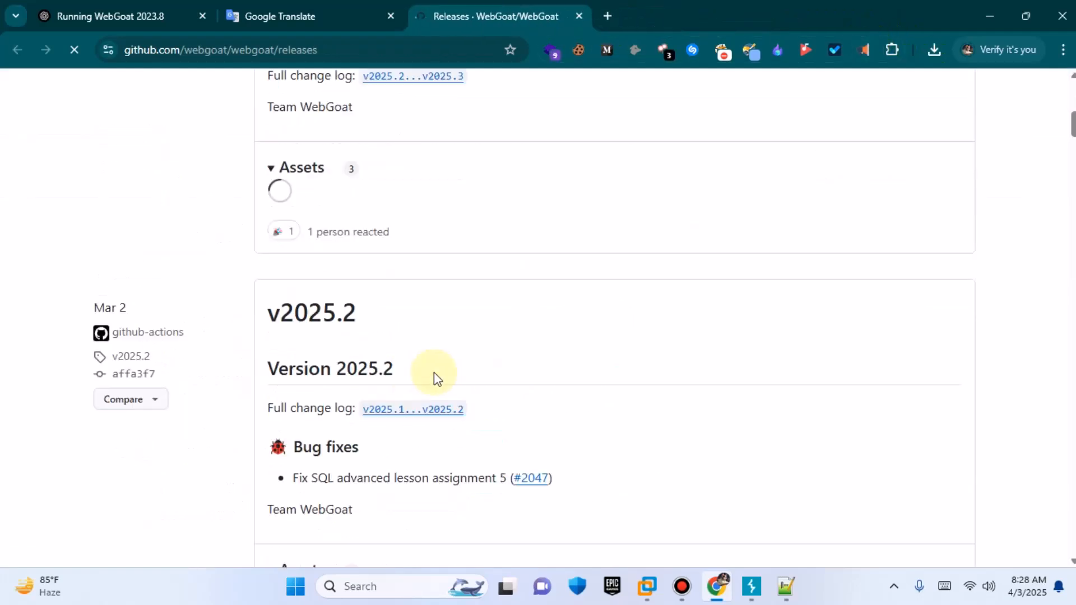
scroll(434, 377, "up", 10)
left_click_drag(262, 349, 479, 338)
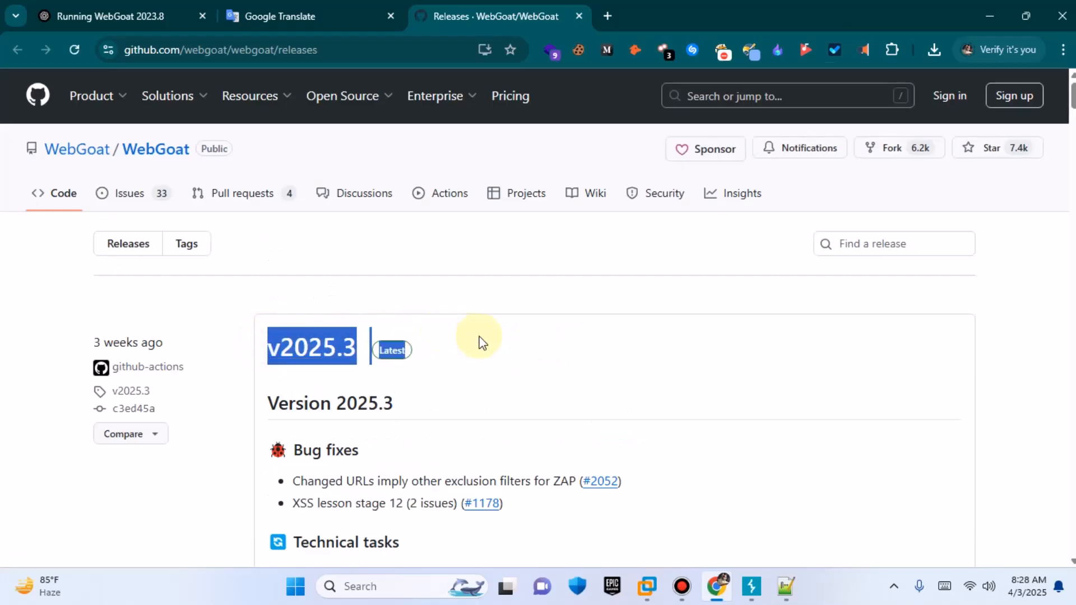
left_click(479, 337)
left_click_drag(376, 345, 497, 298)
scroll(504, 257, "down", 20)
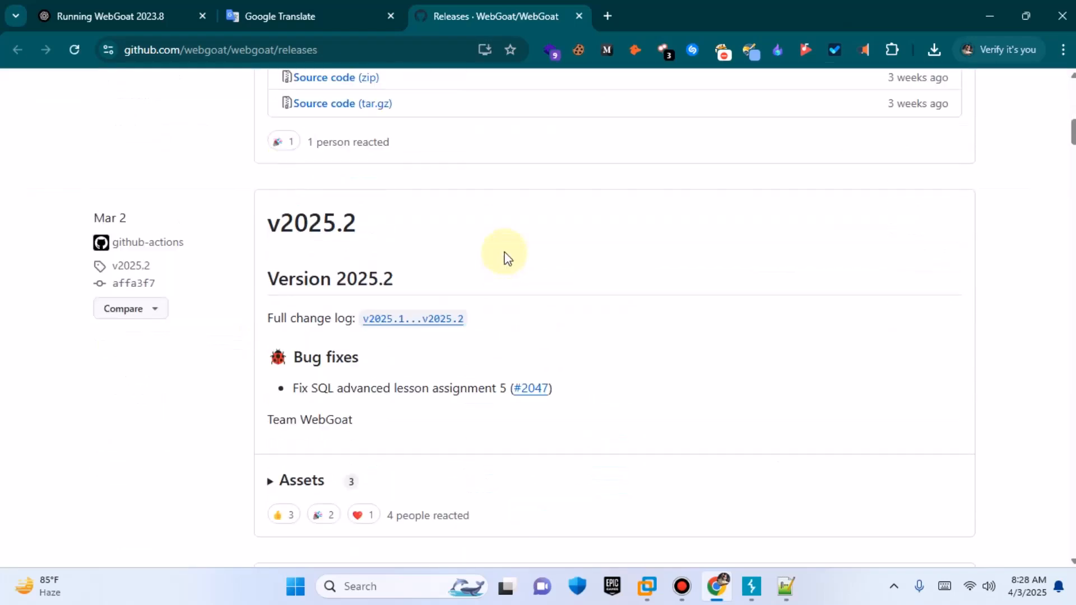
scroll(532, 305, "down", 4)
scroll(499, 244, "up", 7)
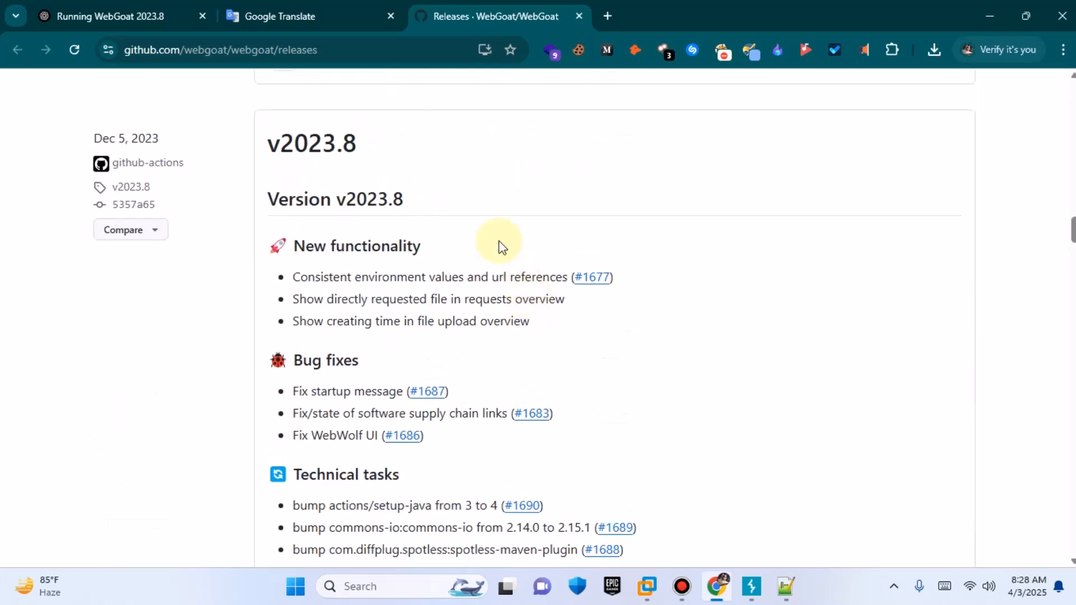
left_click_drag(396, 147, 273, 141)
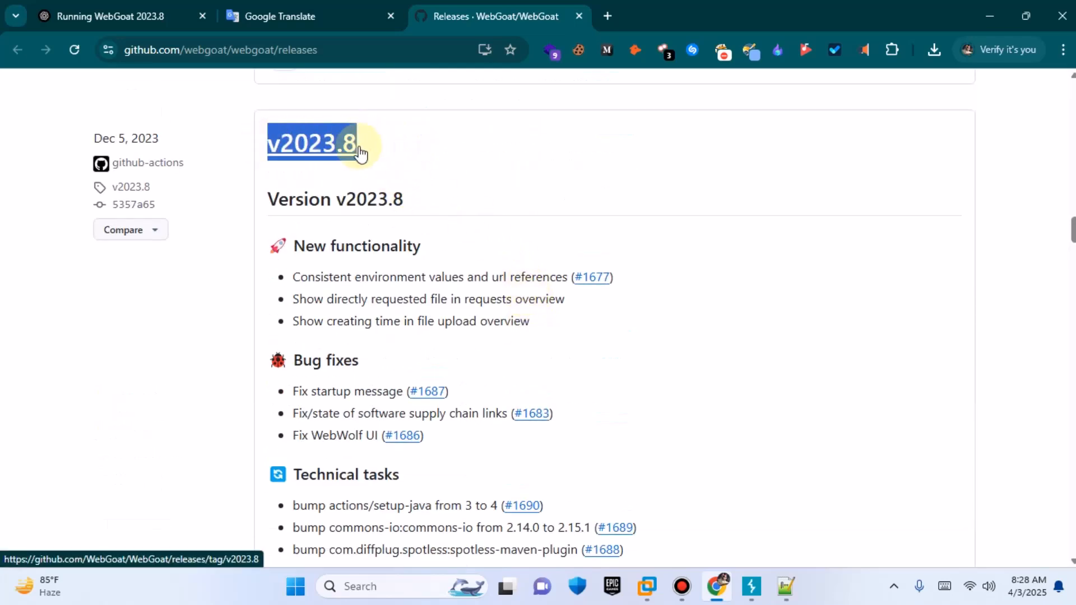
Step: Expand the v2023.8 release assets and download webgoat-2023.8.jar
scroll(470, 153, "down", 5)
scroll(482, 150, "down", 3)
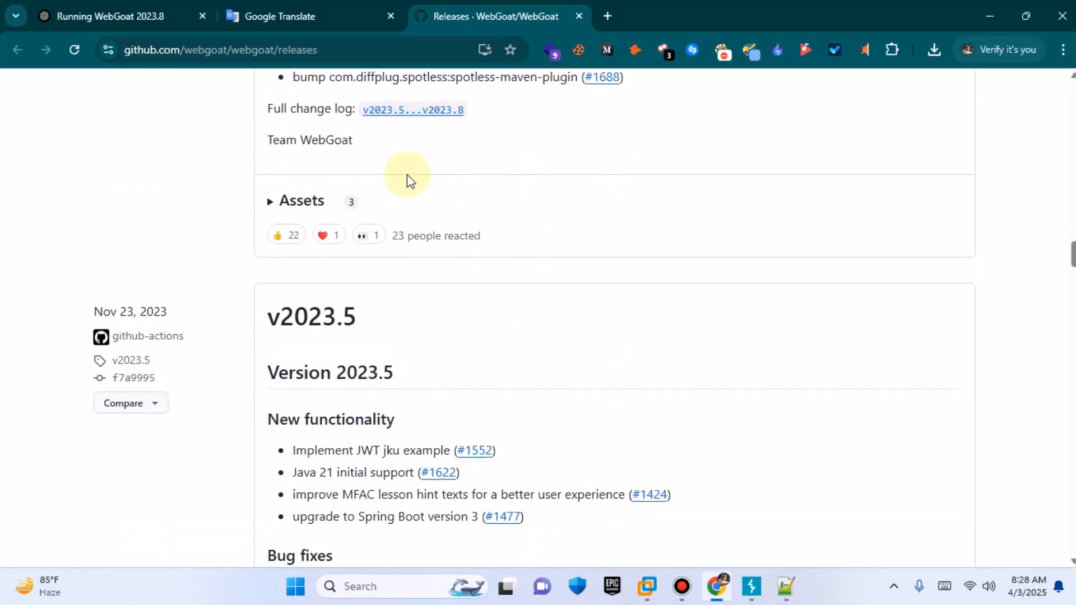
left_click(300, 204)
left_click(370, 240)
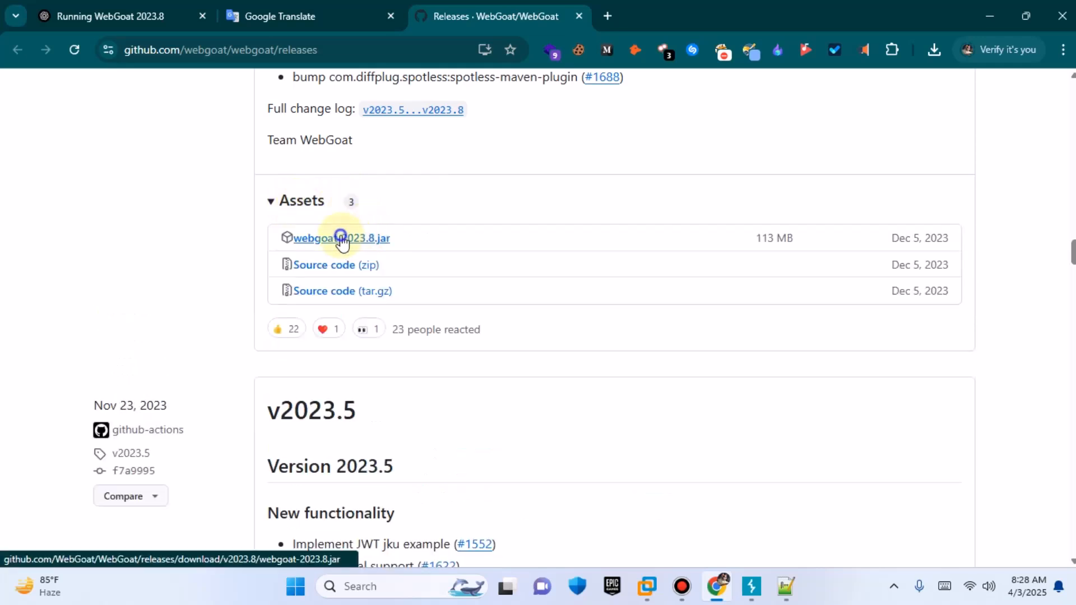
Step: Close the releases tab, cancel the webgoat-2023.8.jar download and minimize the browser
left_click(579, 16)
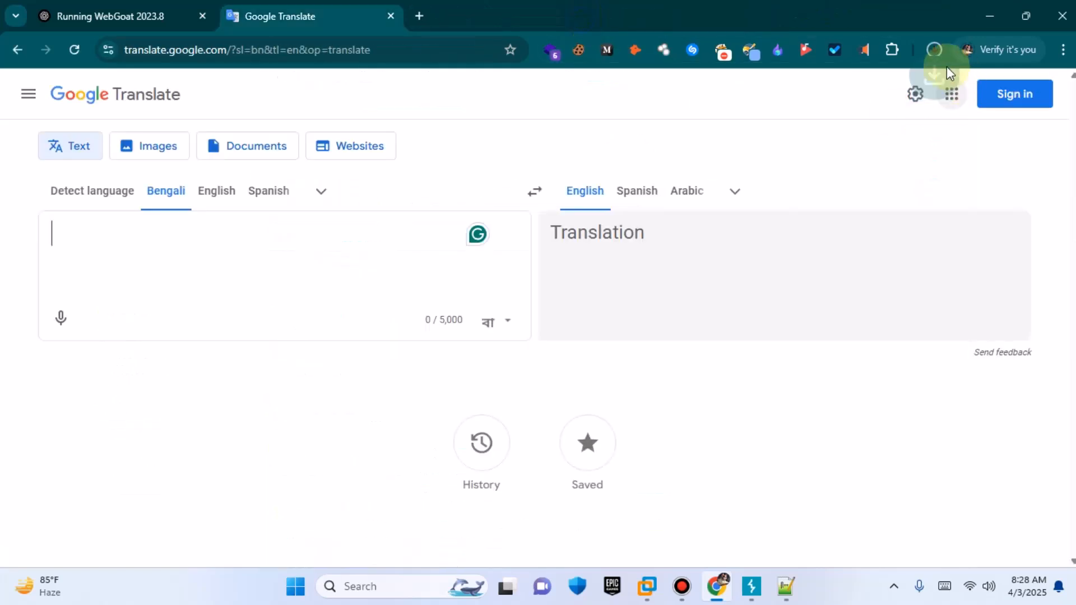
left_click(934, 50)
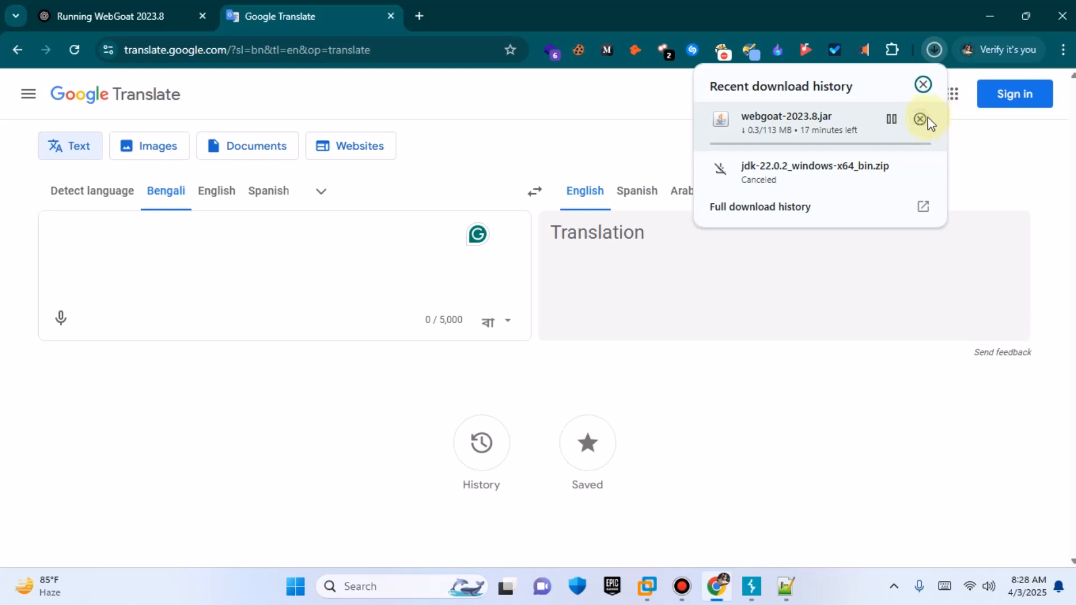
left_click(926, 118)
left_click(990, 16)
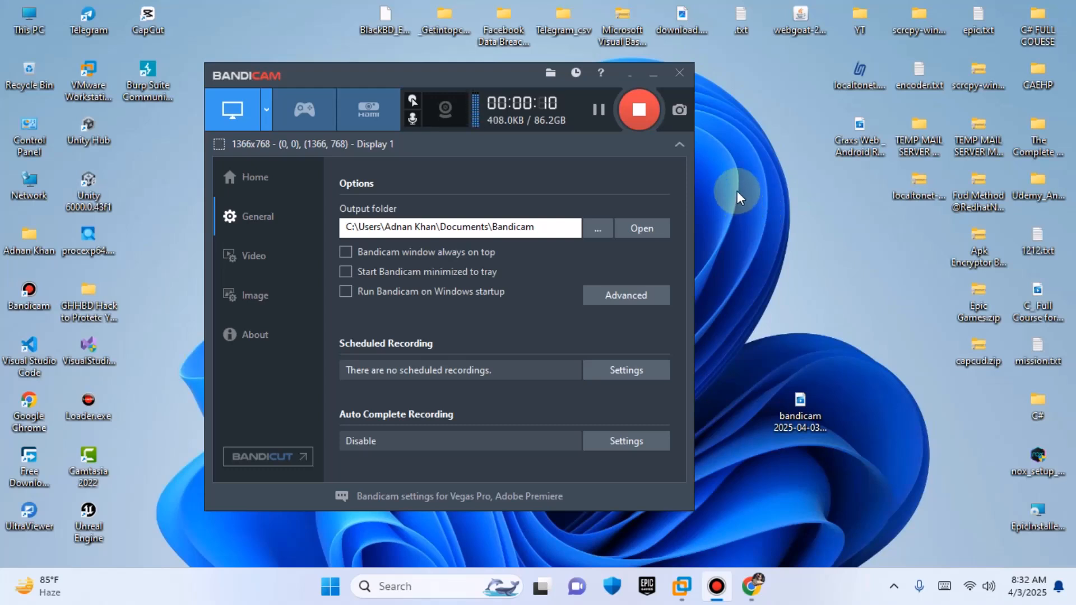
Step: Switch to the Kali Linux virtual machine and open a terminal on its desktop
left_click(651, 74)
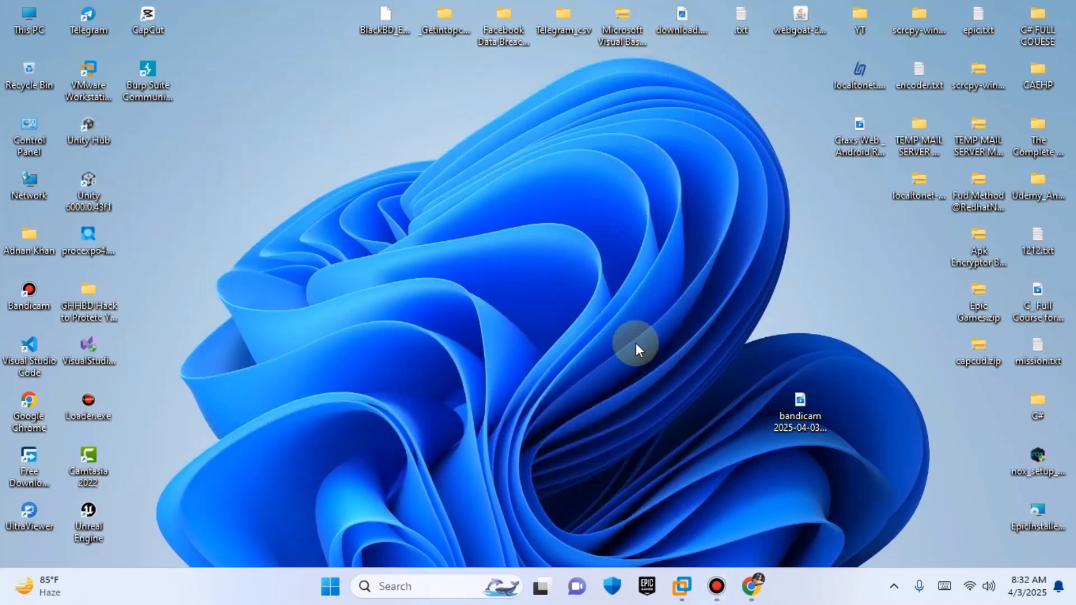
left_click(686, 589)
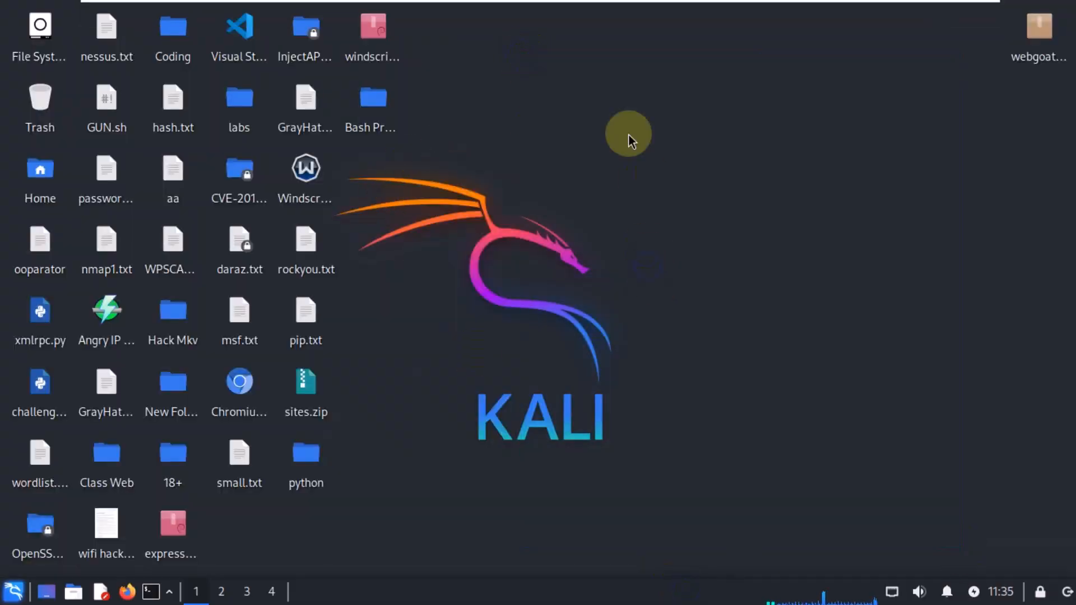
right_click(612, 93)
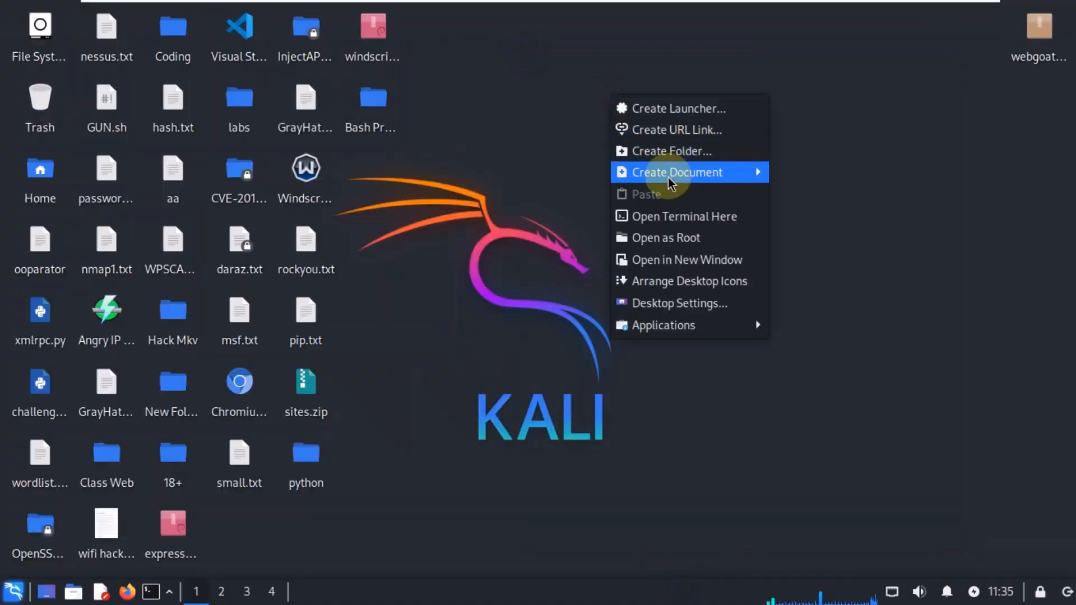
left_click(675, 215)
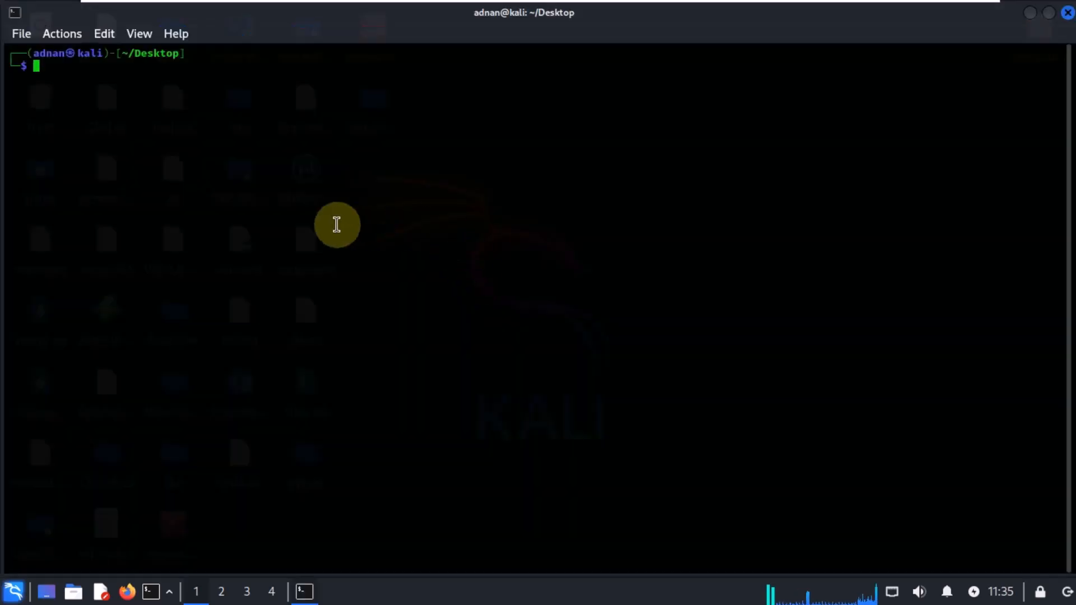
Step: Enlarge the terminal text, become root with sudo su using the account password, and clear the screen
key("ctrl+plus")
key("ctrl+plus")
key("ctrl+plus")
key("ctrl+plus")
key("ctrl+plus")
key("ctrl+plus")
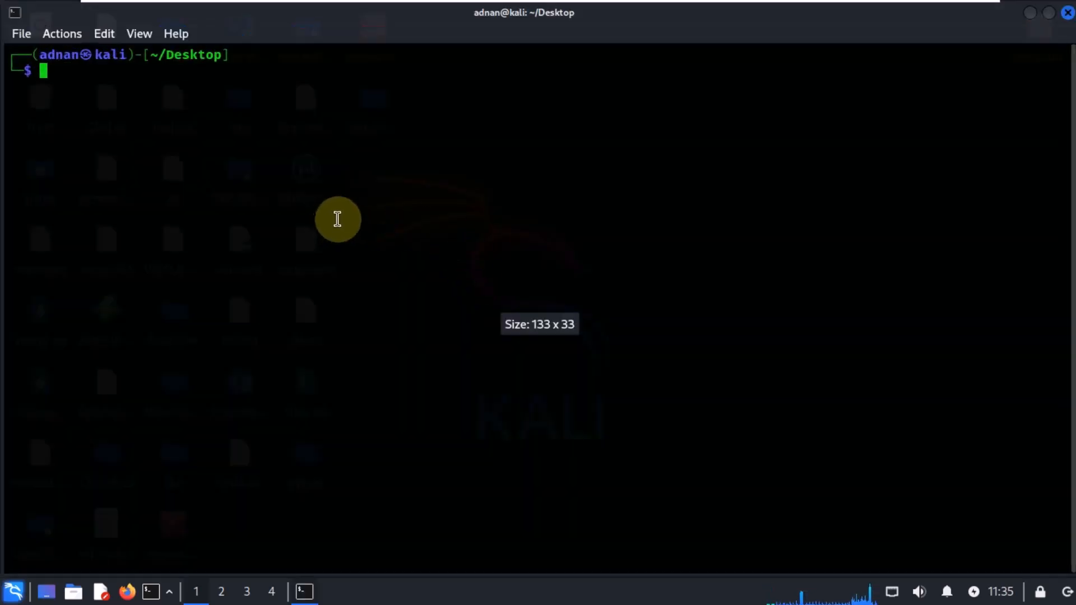
type("sud")
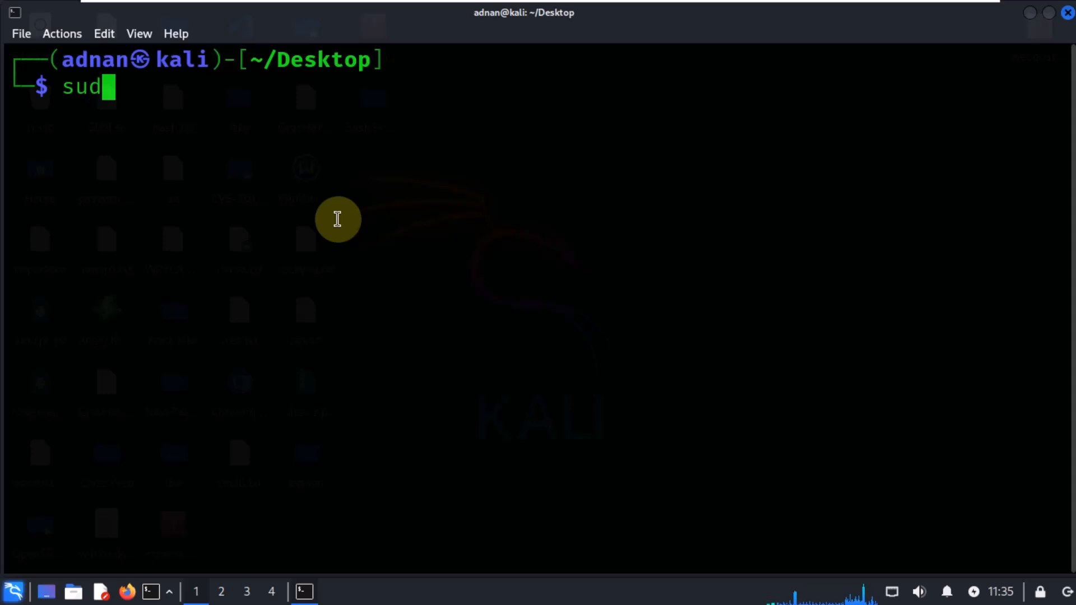
type("o su")
key("Return")
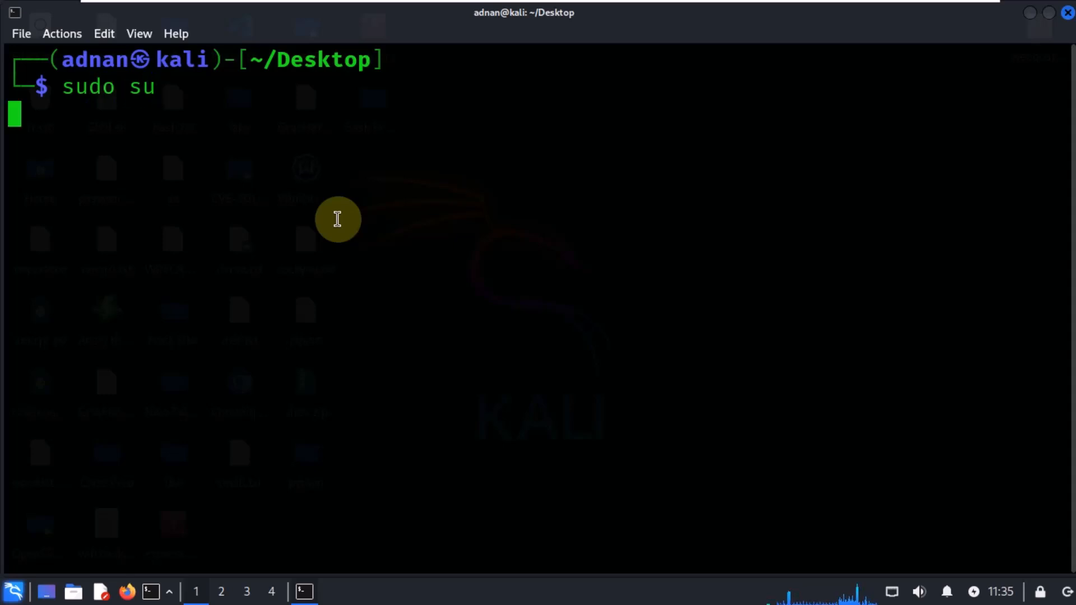
key("Return")
type("clear")
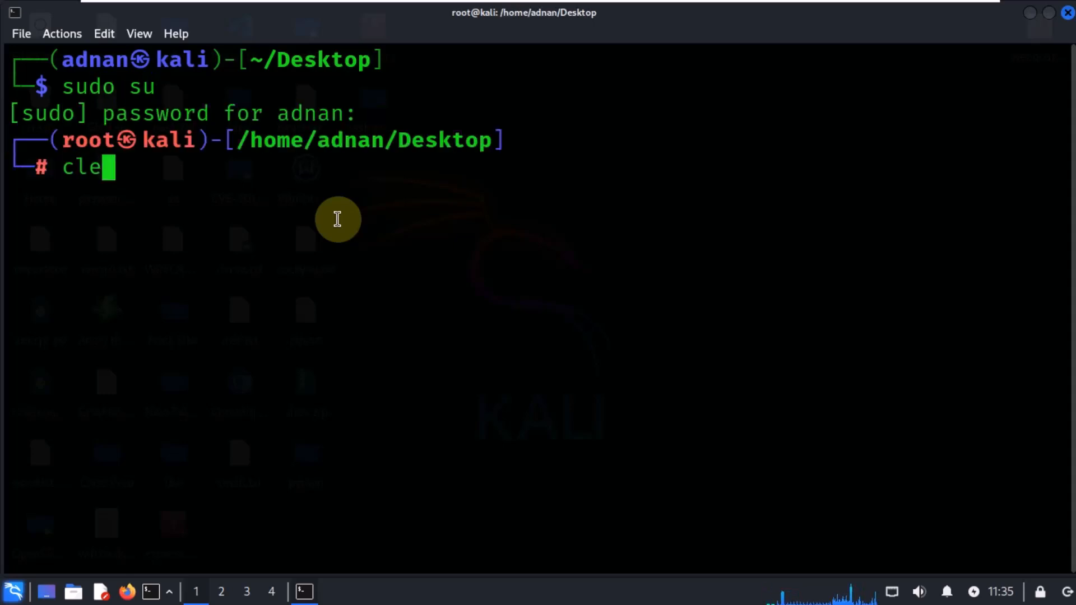
key("Return")
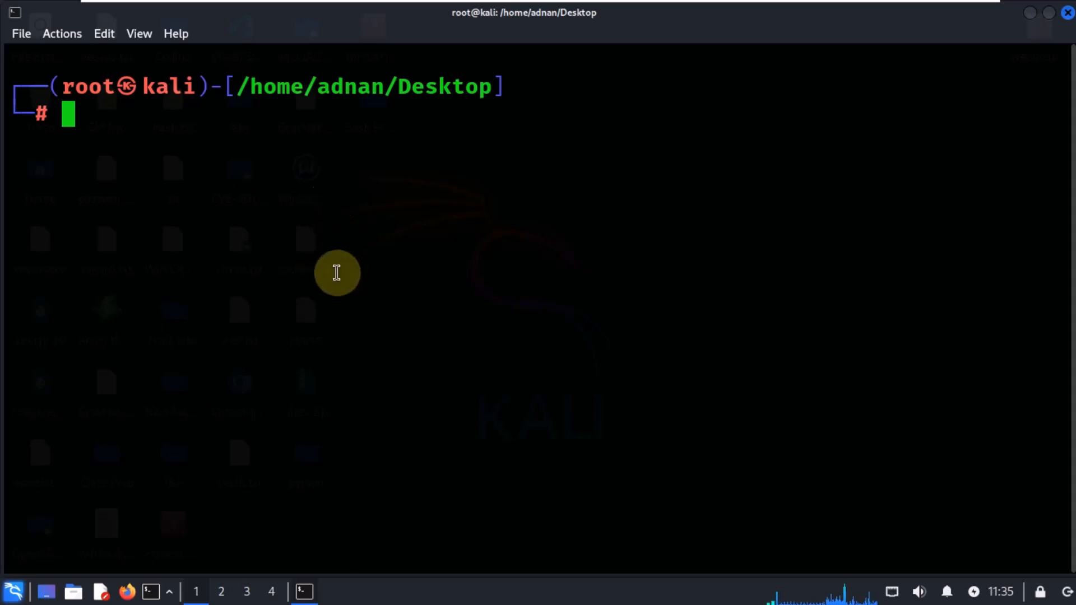
Step: List the files on the Desktop with ls
key("ctrl+minus")
type("ls")
key("Return")
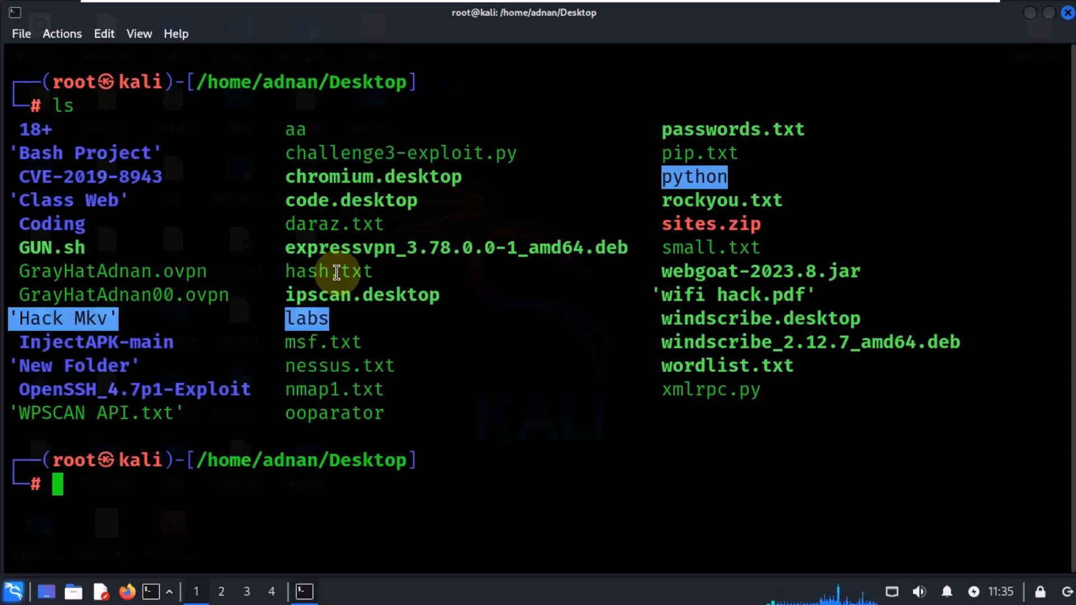
Step: Select and copy the webgoat-2023.8.jar file name from the listing
double_click(709, 343)
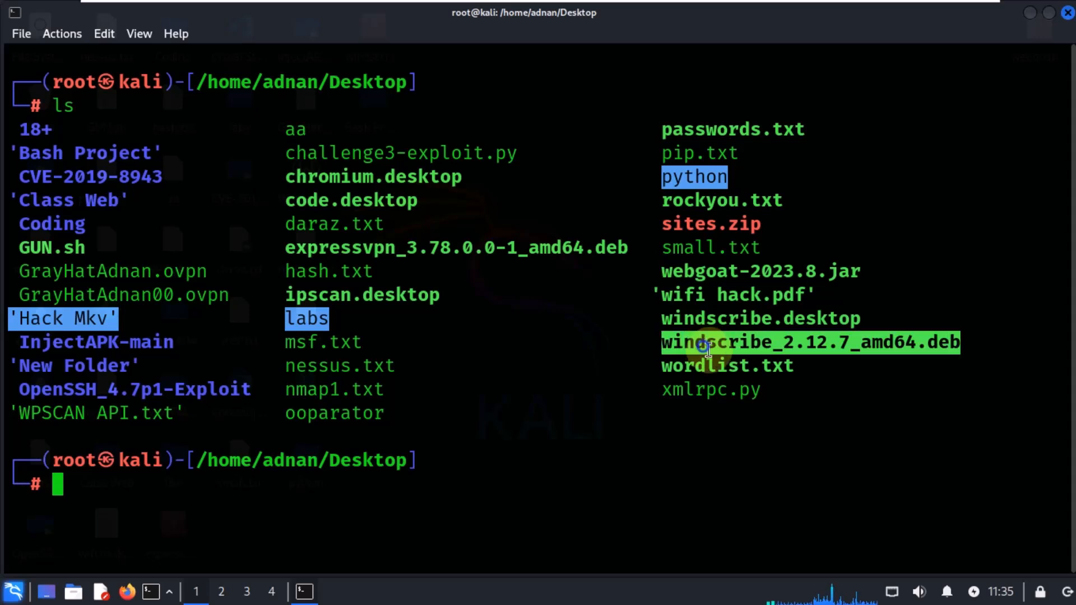
double_click(707, 272)
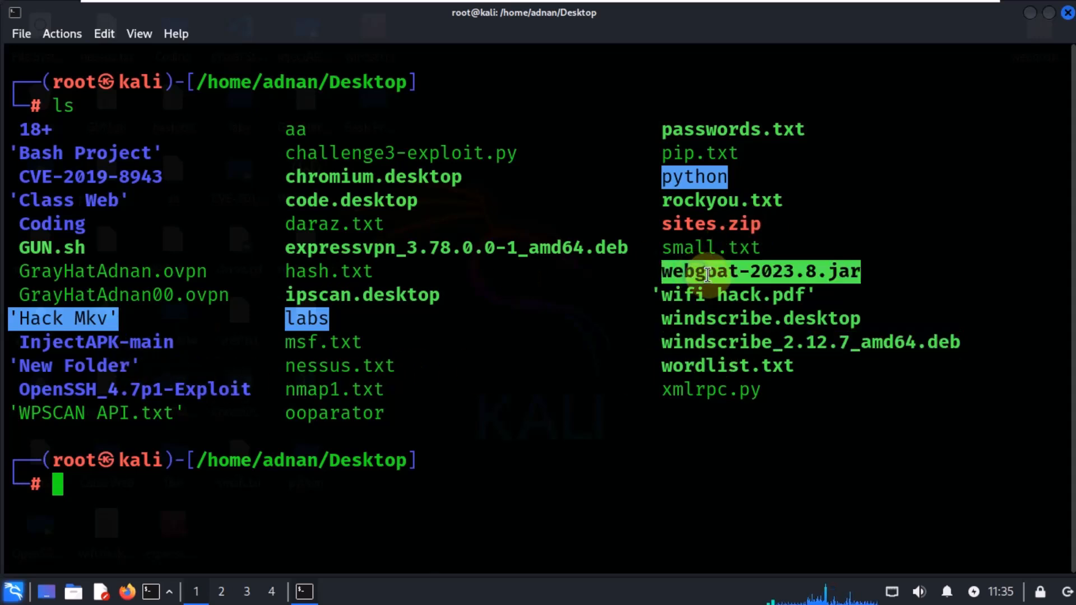
right_click(708, 273)
left_click(738, 248)
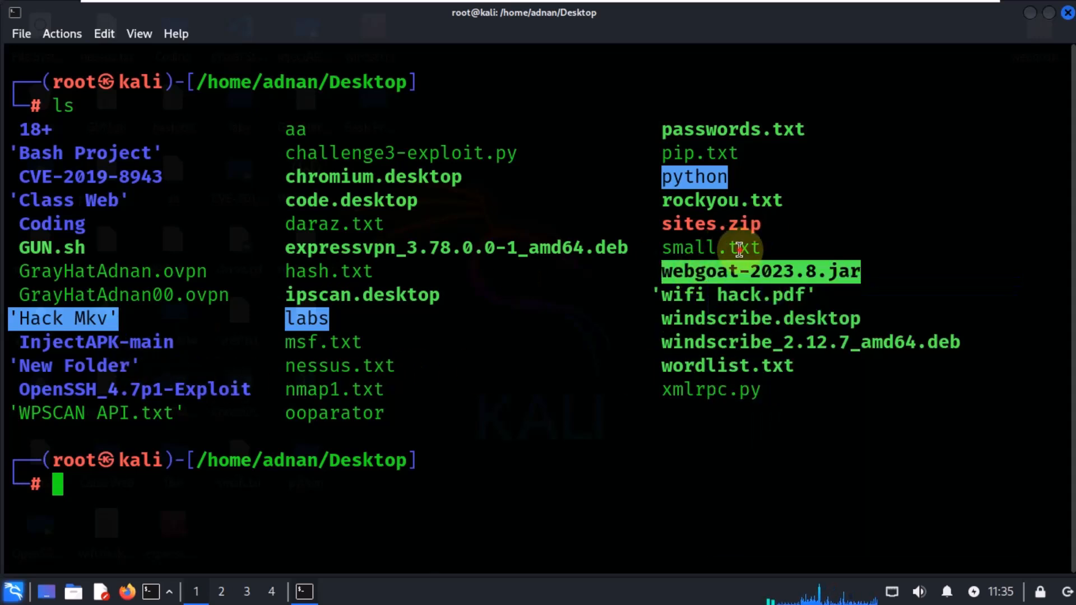
right_click(726, 275)
left_click(784, 261)
right_click(723, 283)
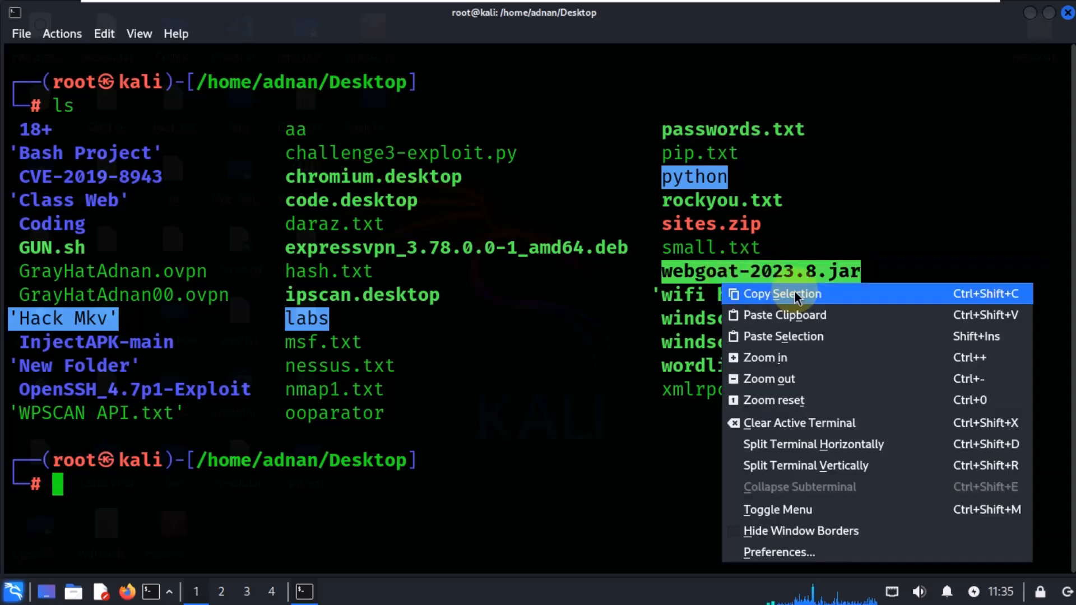
left_click(522, 195)
Step: Check the installed Java version with java --version and highlight the version number
type("j")
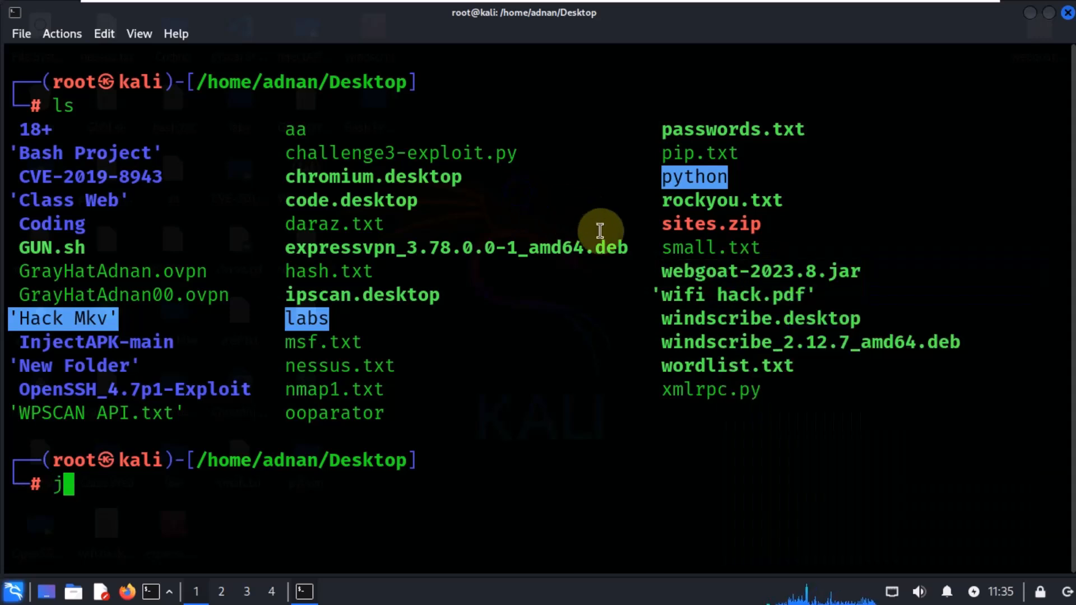
type("ava --")
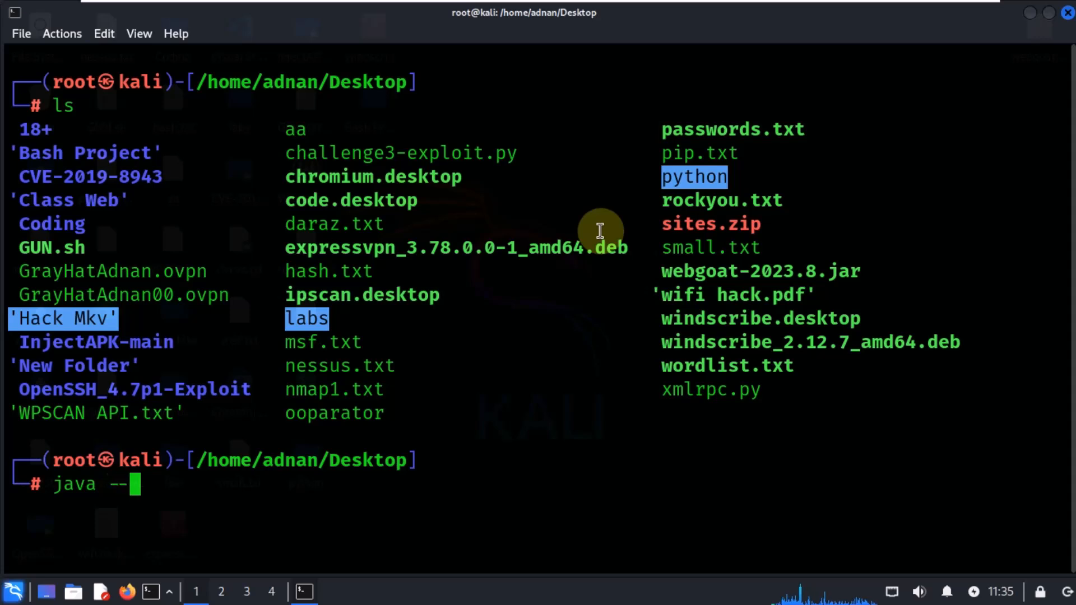
type("vers")
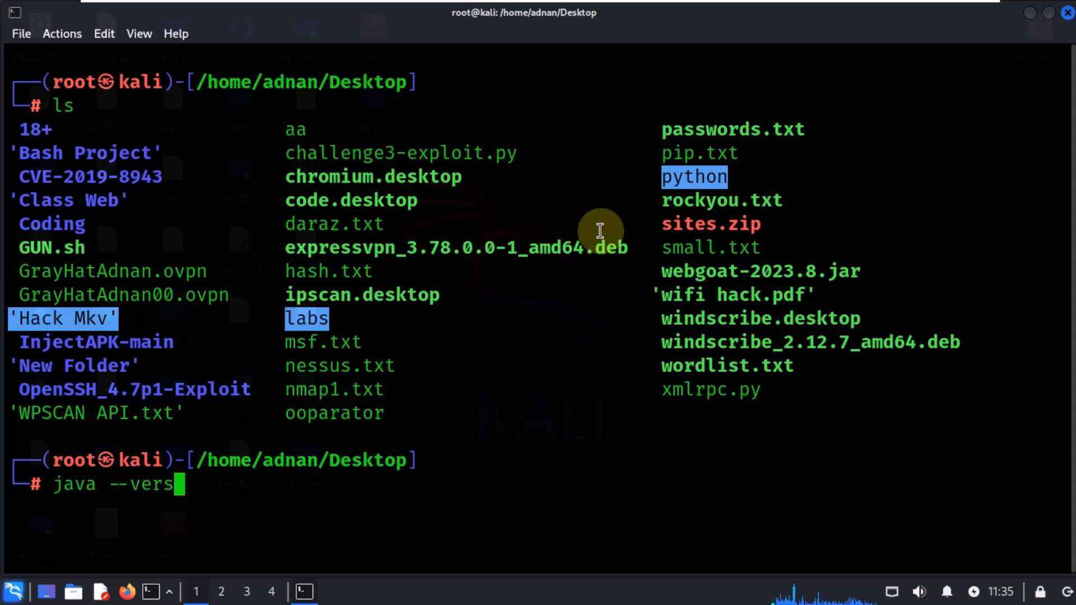
type("ion")
key("Return")
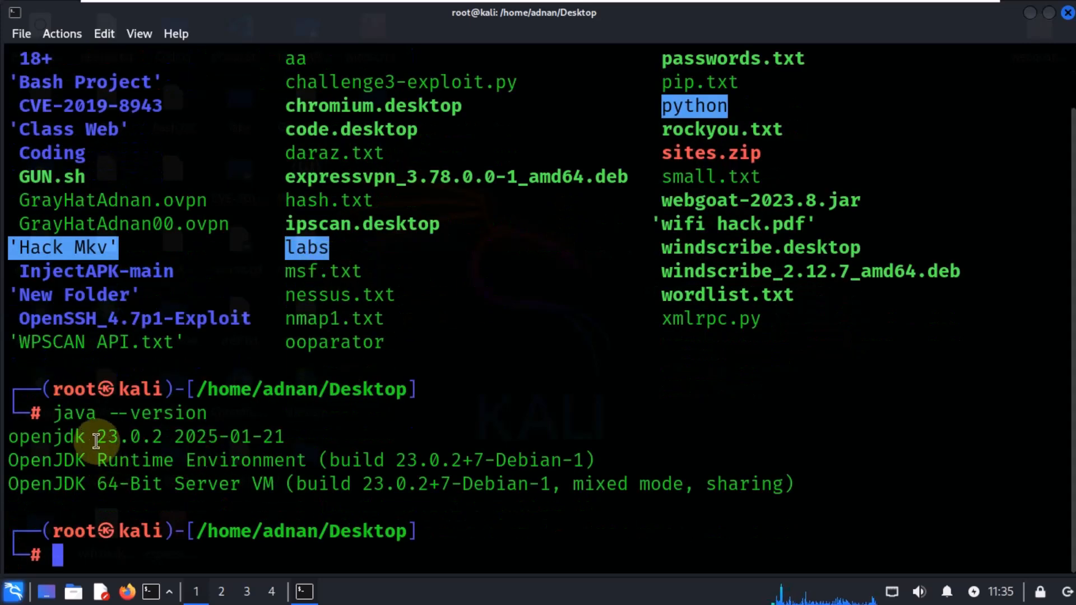
left_click_drag(96, 437, 268, 445)
left_click(336, 446)
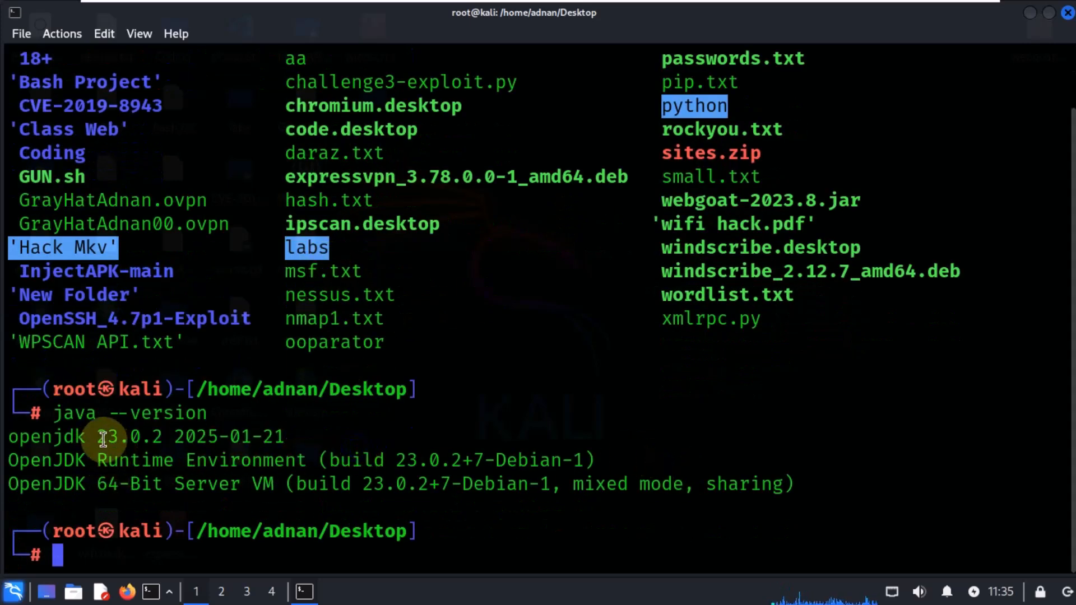
Step: Highlight the OpenJDK runtime and server VM lines of the Java version output
left_click_drag(97, 437, 286, 439)
left_click_drag(89, 451, 713, 487)
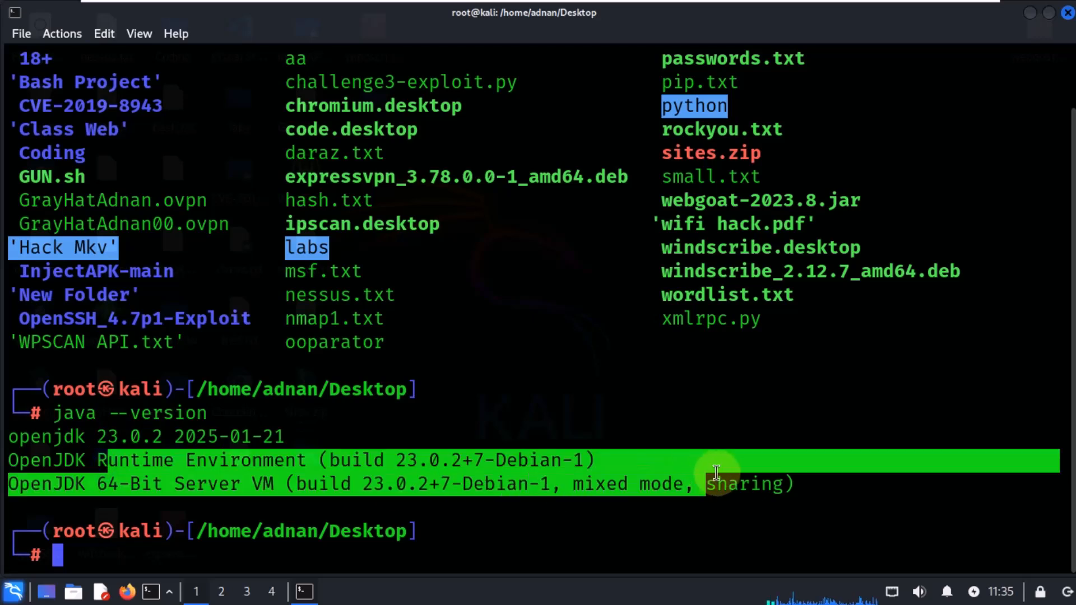
left_click(814, 485)
left_click_drag(814, 486, 296, 484)
left_click_drag(705, 465, 2, 437)
left_click(115, 427)
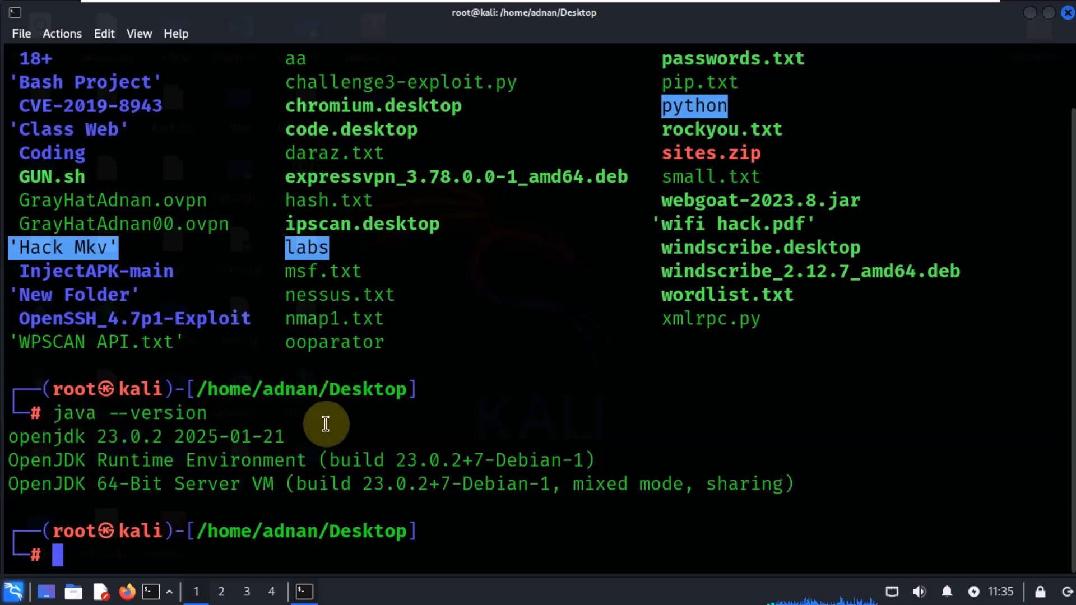
Step: Run java without arguments and highlight the long-option syntax in its usage text
type("java")
key("Return")
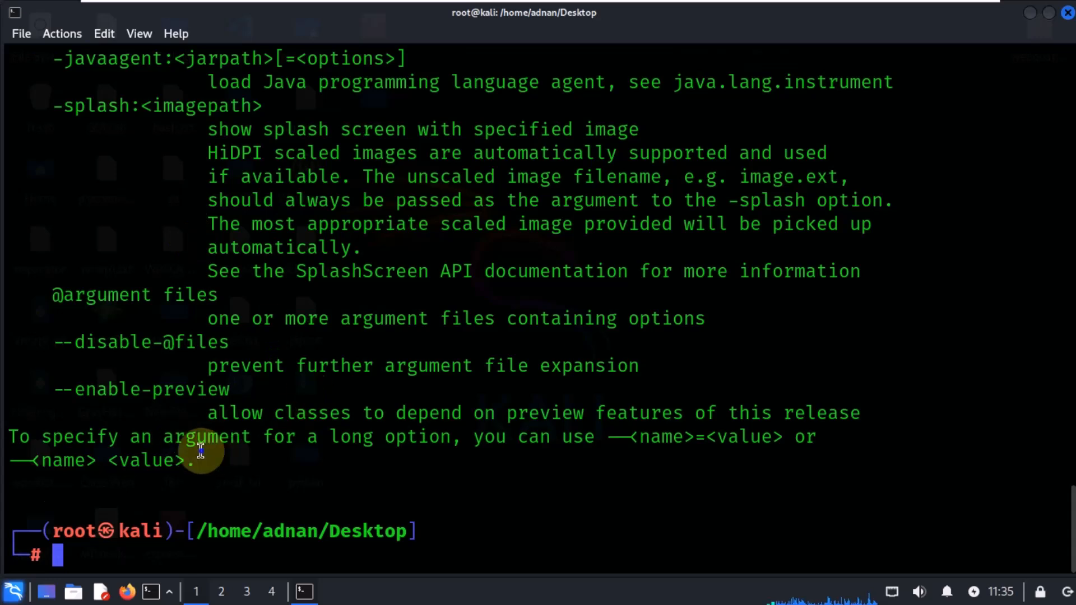
left_click_drag(204, 456, 31, 437)
left_click(751, 318)
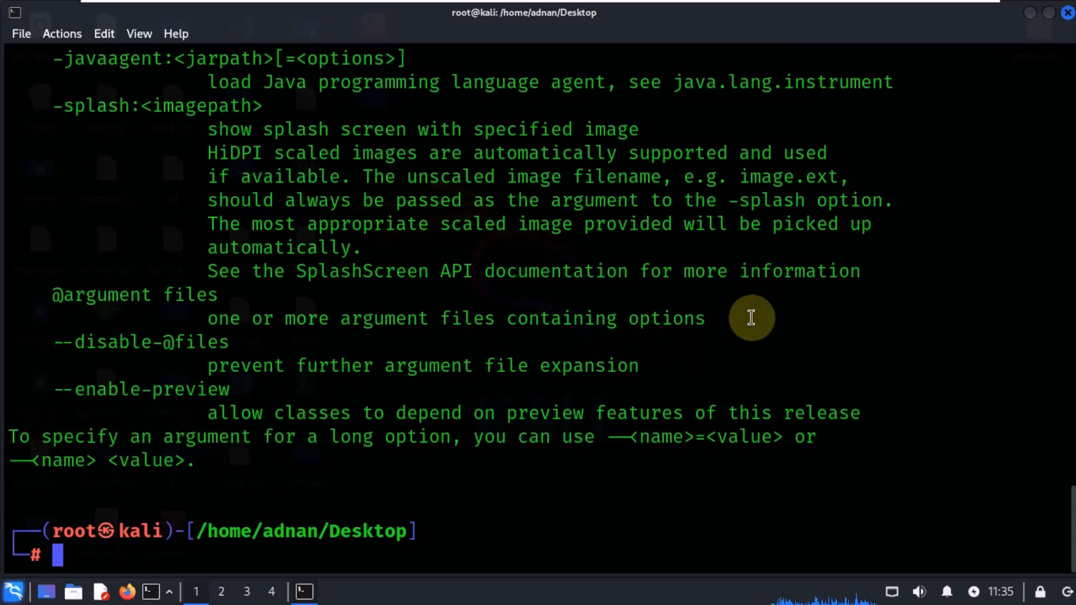
left_click_drag(621, 438, 681, 438)
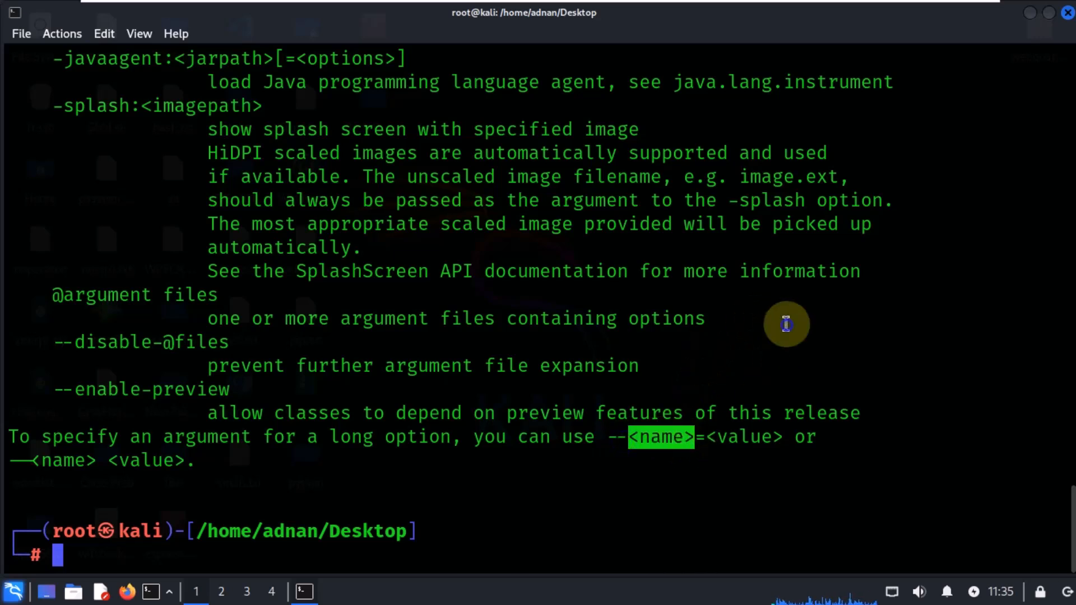
left_click(785, 323)
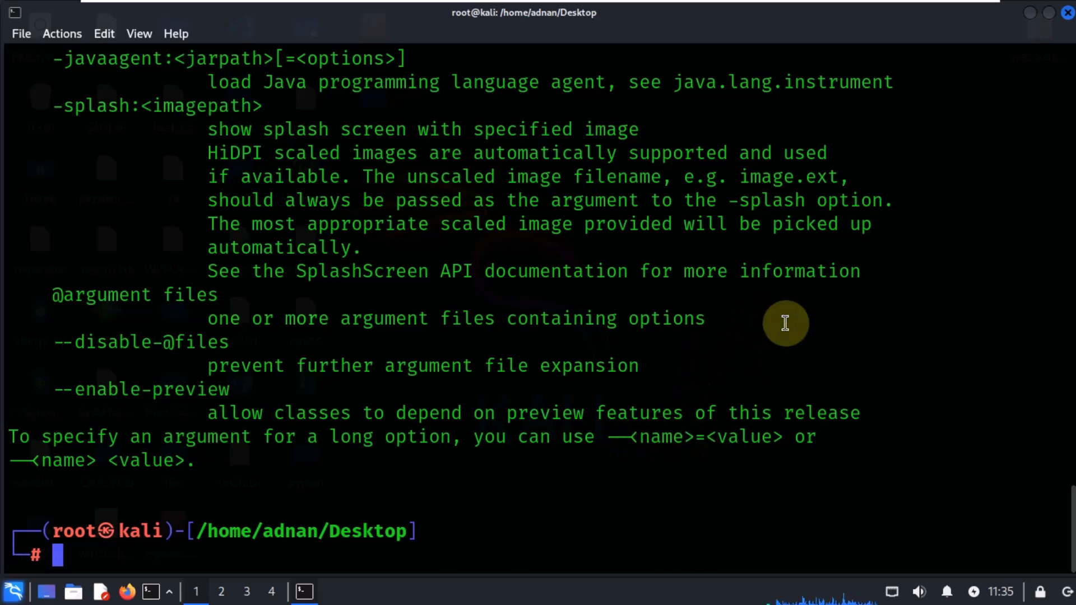
Step: Clear the screen, enter java -jar and paste the copied webgoat-2023.8.jar file name after it
type("clear")
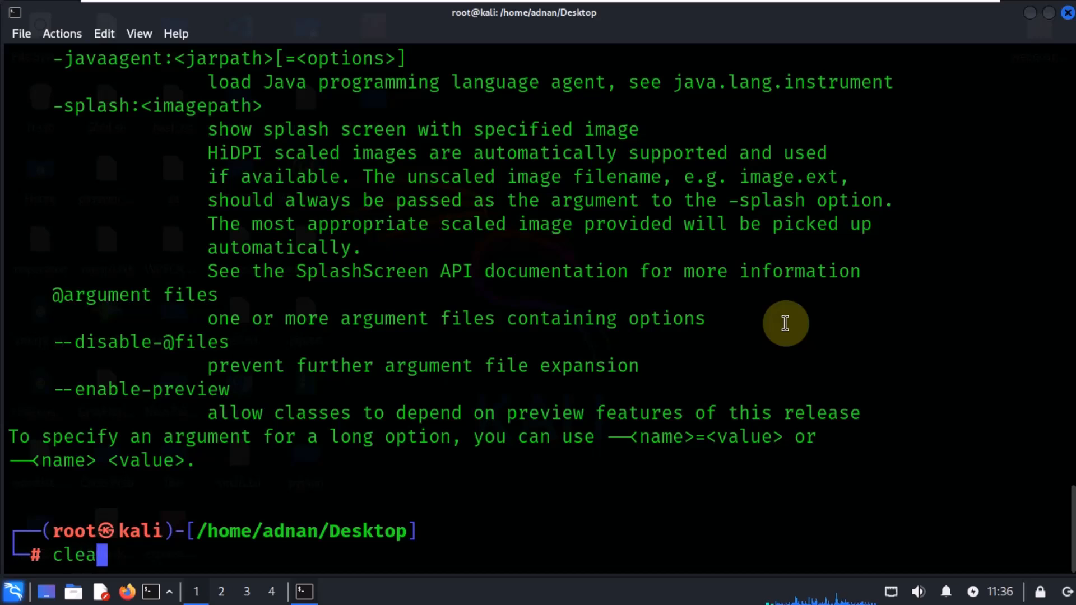
key("Return")
type("j")
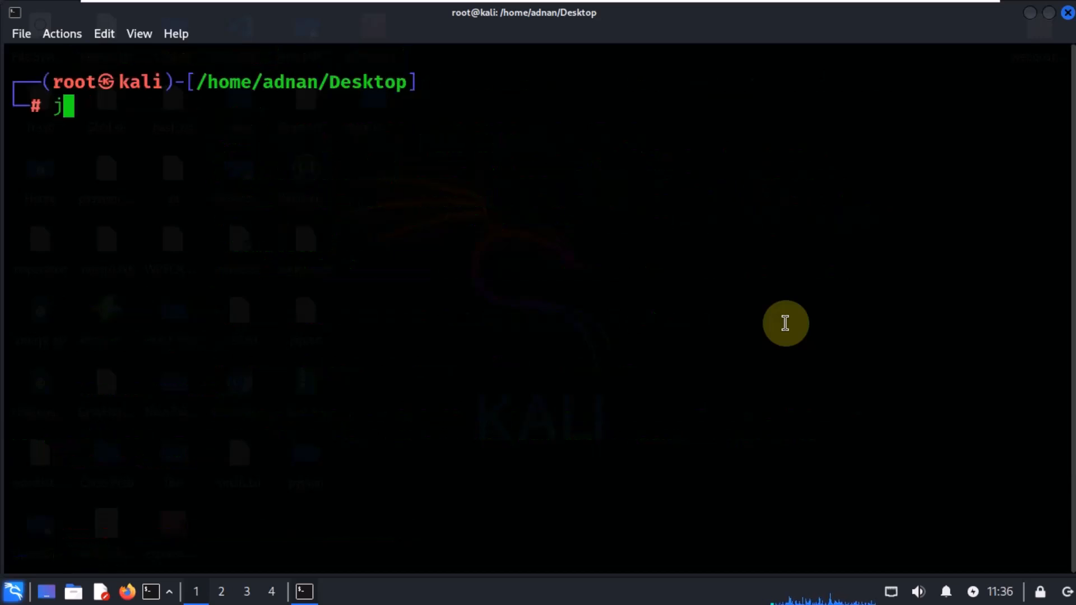
type("ava -")
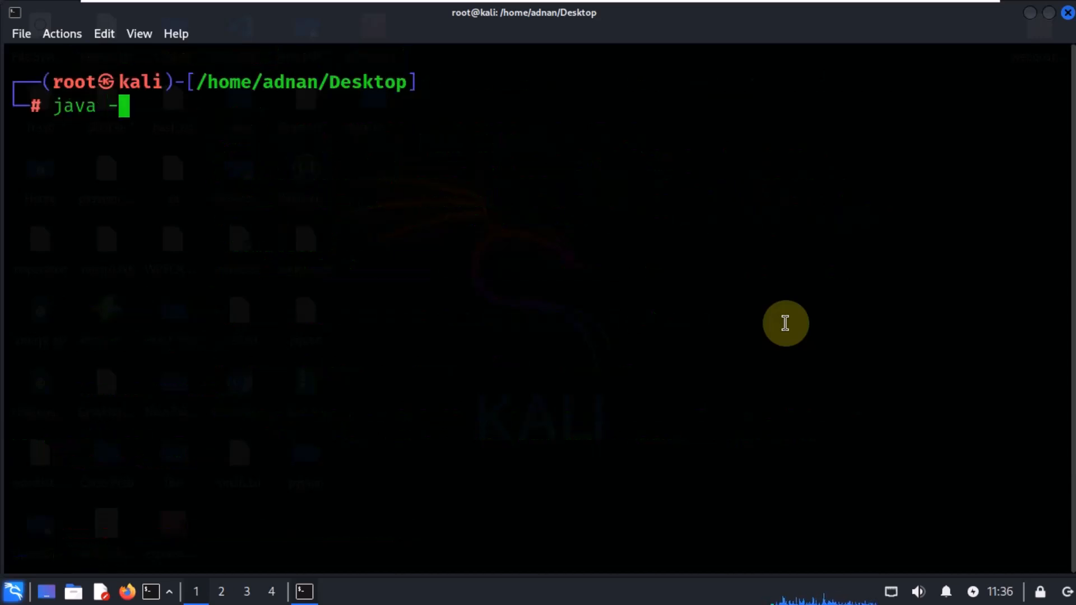
type("je")
key("BackSpace")
key("BackSpace")
type("ar")
key("BackSpace")
key("BackSpace")
key("BackSpace")
type("jar")
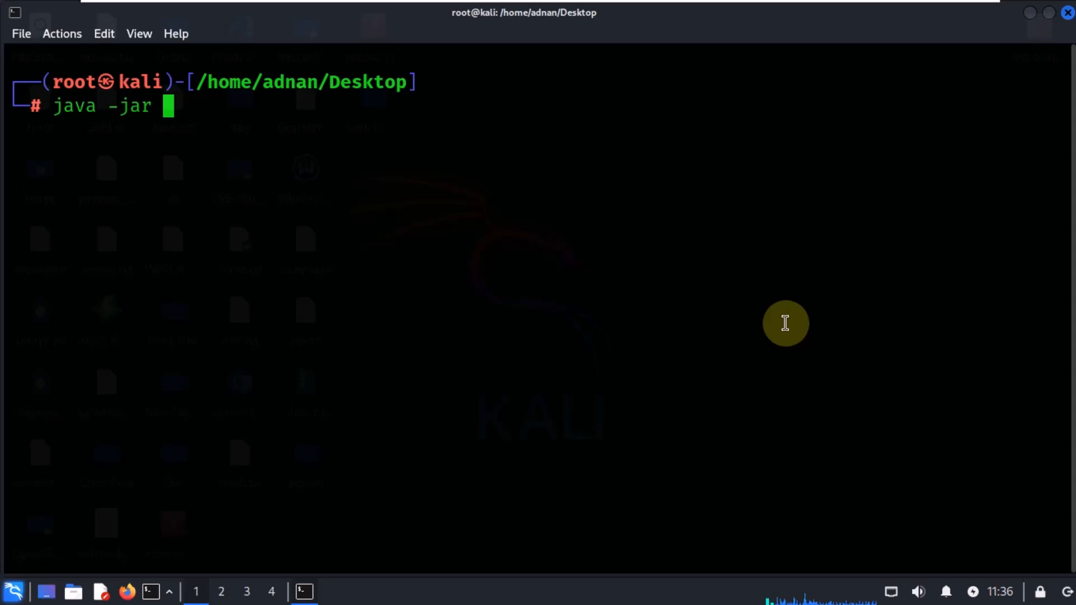
right_click(418, 255)
left_click(465, 286)
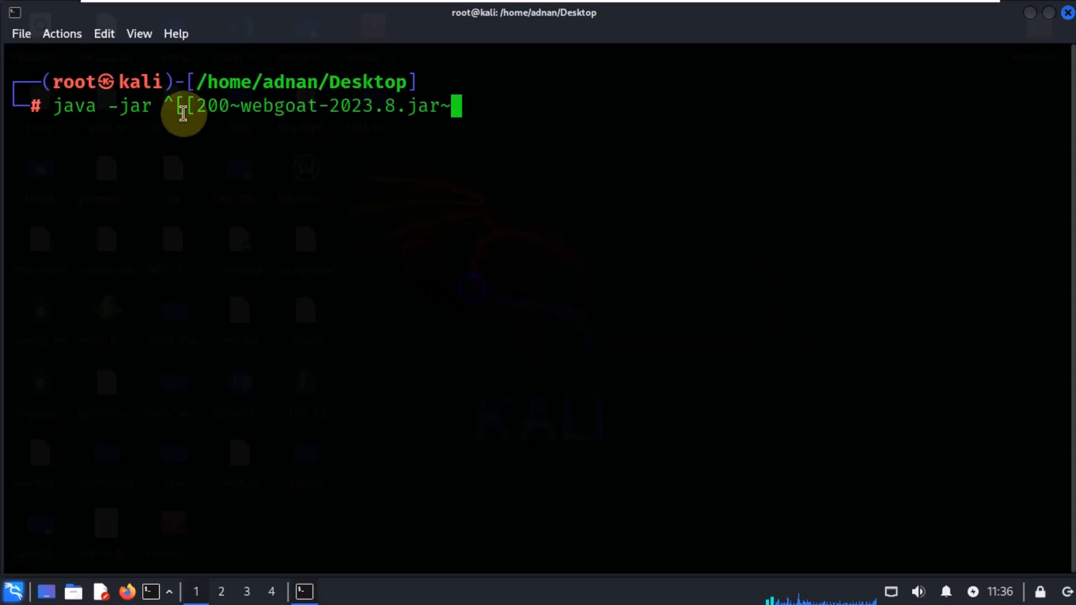
Step: Remove the stray paste characters so the command reads java -jar webgoat-2023.8.jar, and run it
key("BackSpace")
key("Left")
key("Left")
key("Left")
key("Left")
key("Left")
key("Left")
key("Left")
key("Left")
key("Left")
key("Left")
key("Left")
key("Left")
key("Left")
key("Left")
key("Left")
key("Left")
key("Left")
key("Left")
key("Left")
key("Left")
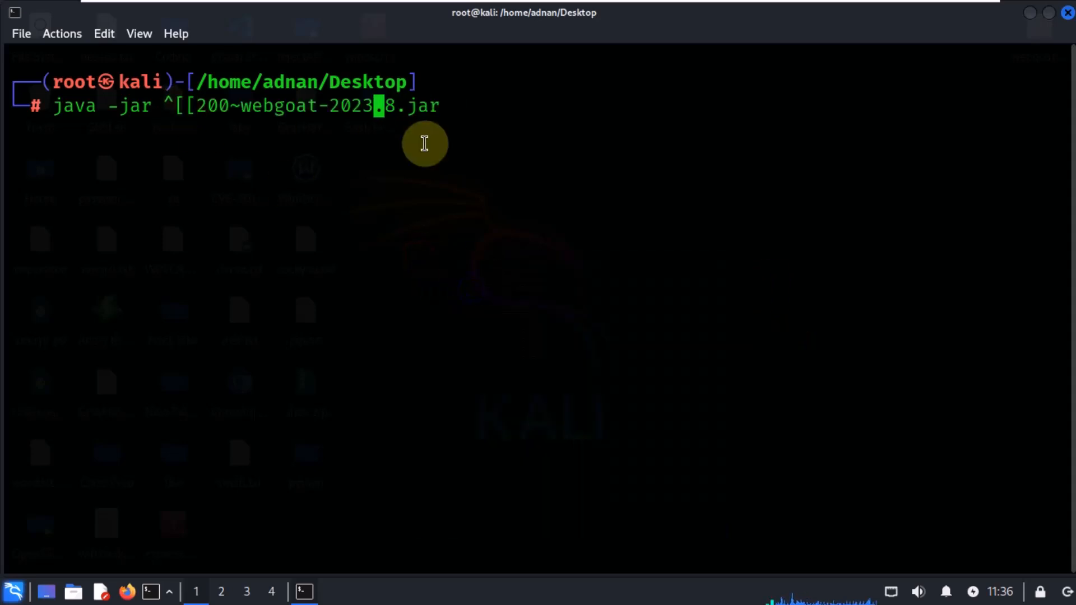
key("Left")
key("Left")
key("Left")
key("Left")
key("Left")
key("Left")
key("Left")
key("Left")
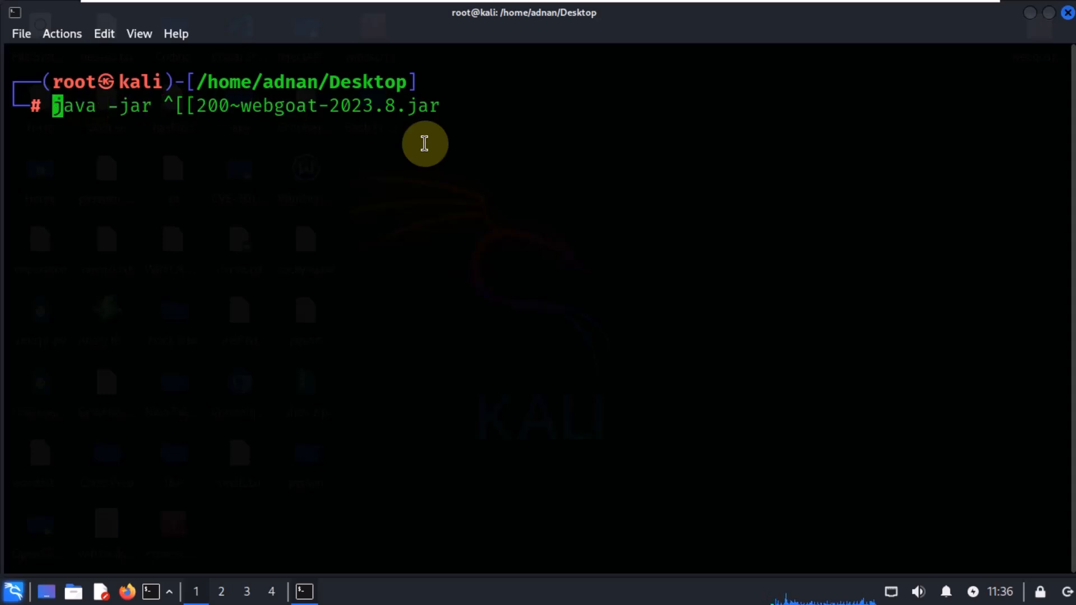
key("Right")
key("Right")
key("Right")
key("Right")
key("Right")
key("Right")
key("Right")
key("Right")
key("Right")
key("Right")
key("Right")
key("Right")
key("Right")
key("Right")
key("Right")
key("Right")
key("Right")
key("Right")
key("Right")
key("Right")
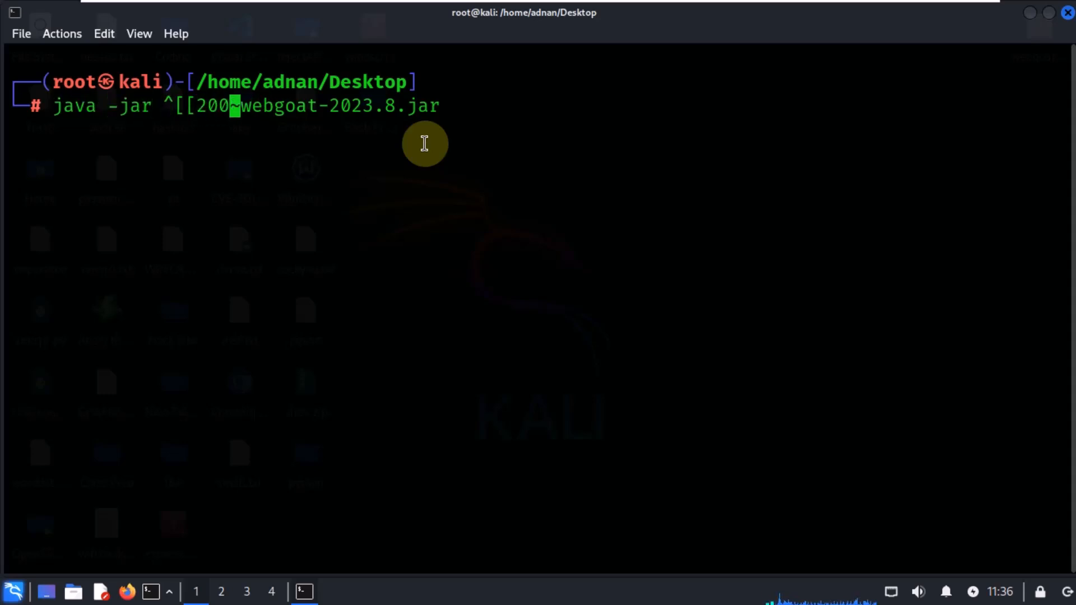
key("Right")
key("Right")
key("Right")
key("Right")
key("Right")
key("Right")
key("Right")
key("Right")
key("Left")
key("Left")
key("Left")
key("Left")
key("Left")
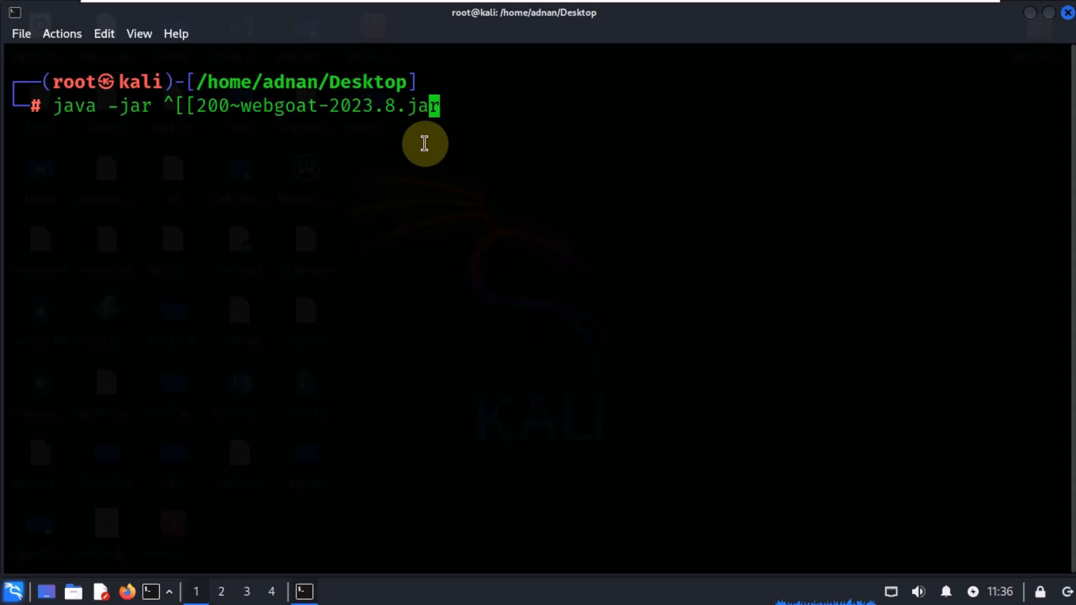
key("Left")
key("Left")
key("Left")
key("Left")
key("Left")
key("Left")
key("Left")
key("Left")
key("Left")
key("Left")
key("Left")
key("Left")
key("Left")
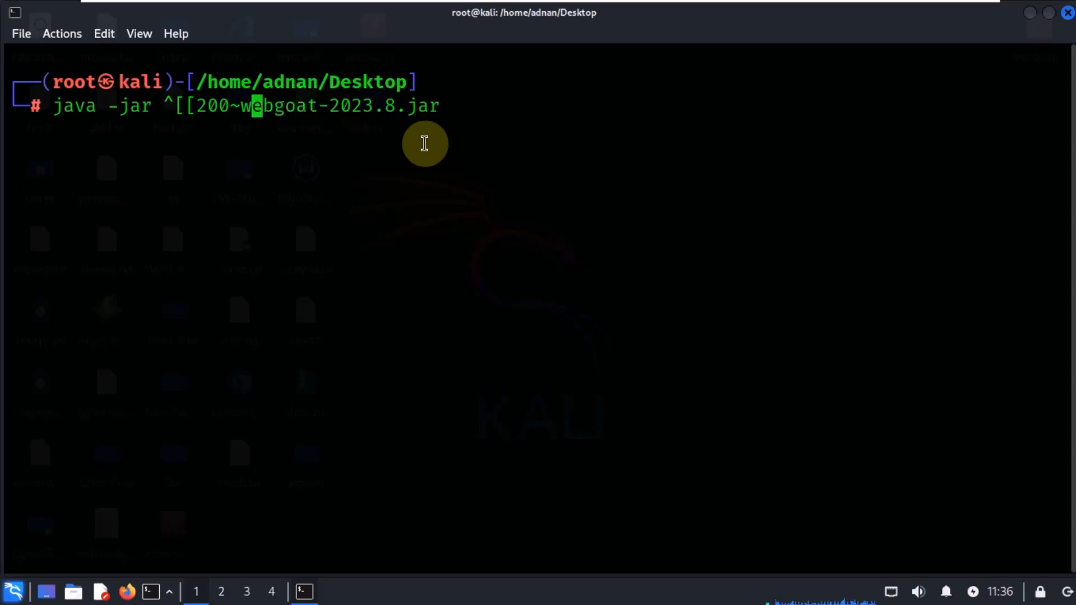
key("BackSpace")
key("BackSpace")
key("BackSpace")
key("BackSpace")
key("BackSpace")
key("BackSpace")
key("BackSpace")
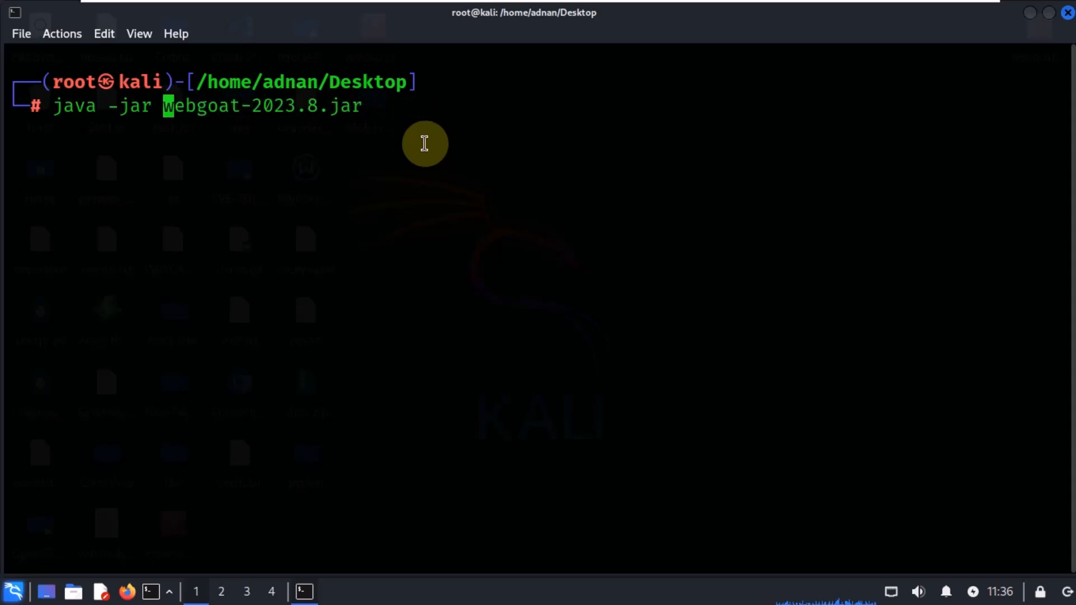
key("Return")
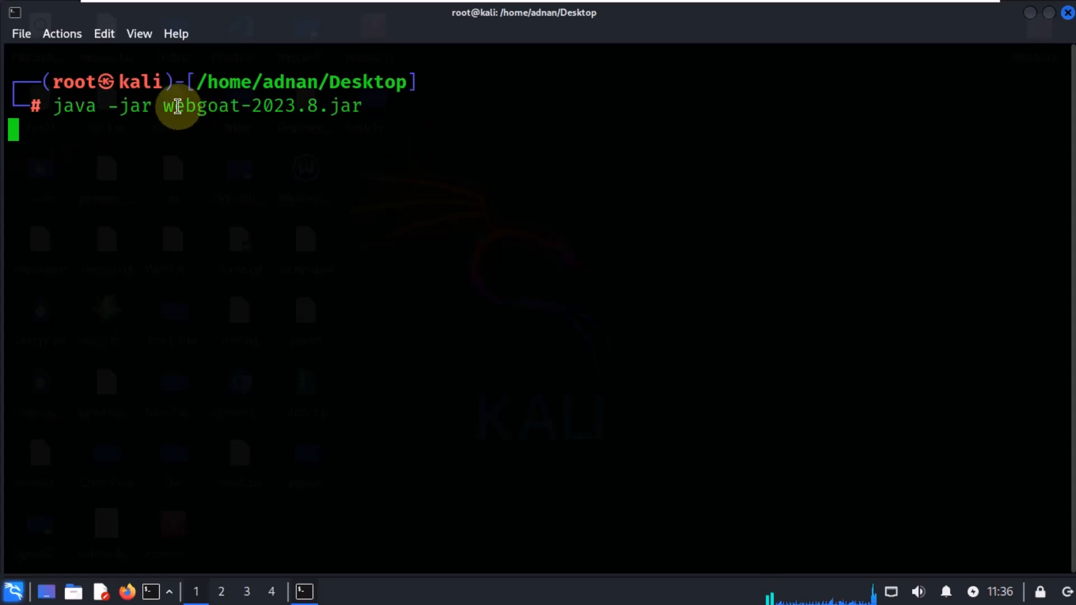
Step: Reduce the terminal text size to follow the WebGoat server start-up log
left_click_drag(172, 107, 385, 106)
left_click(224, 118)
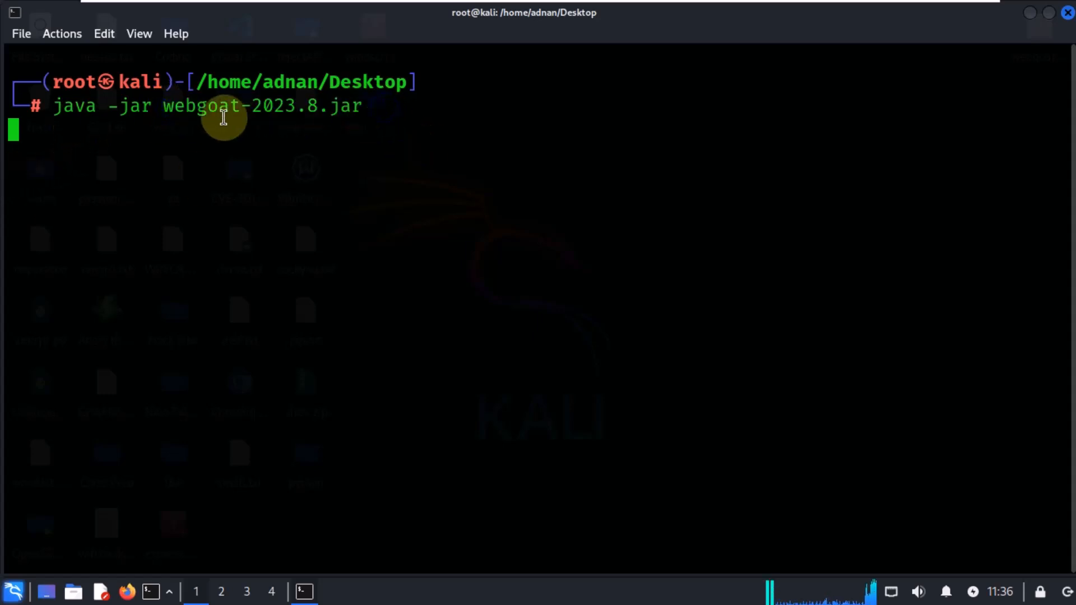
left_click_drag(50, 106, 156, 108)
left_click(405, 134)
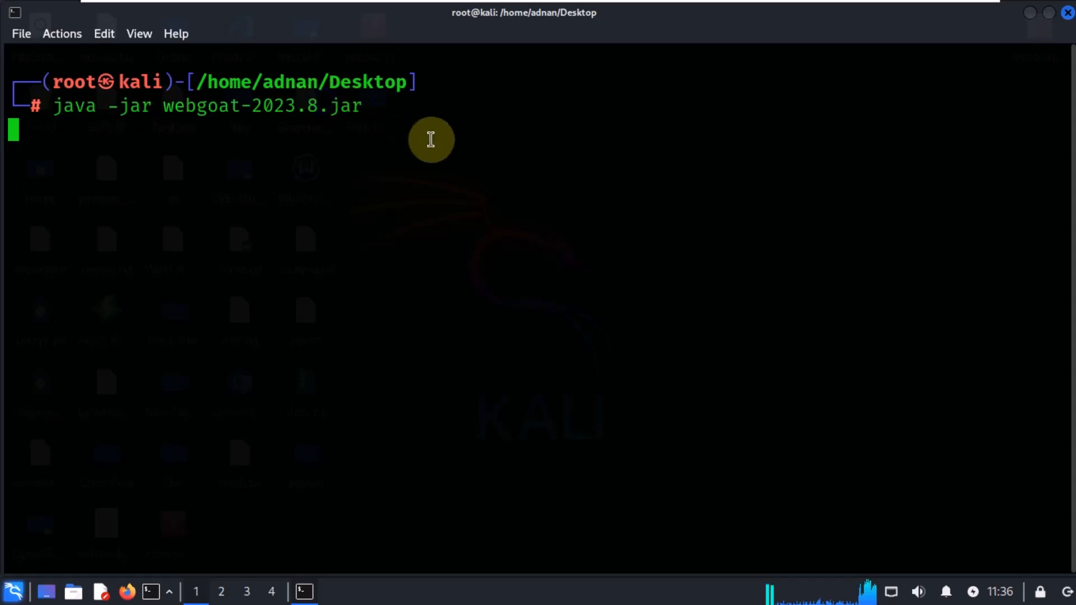
key("Down")
key("Down")
key("Down")
key("ctrl+minus")
key("ctrl+minus")
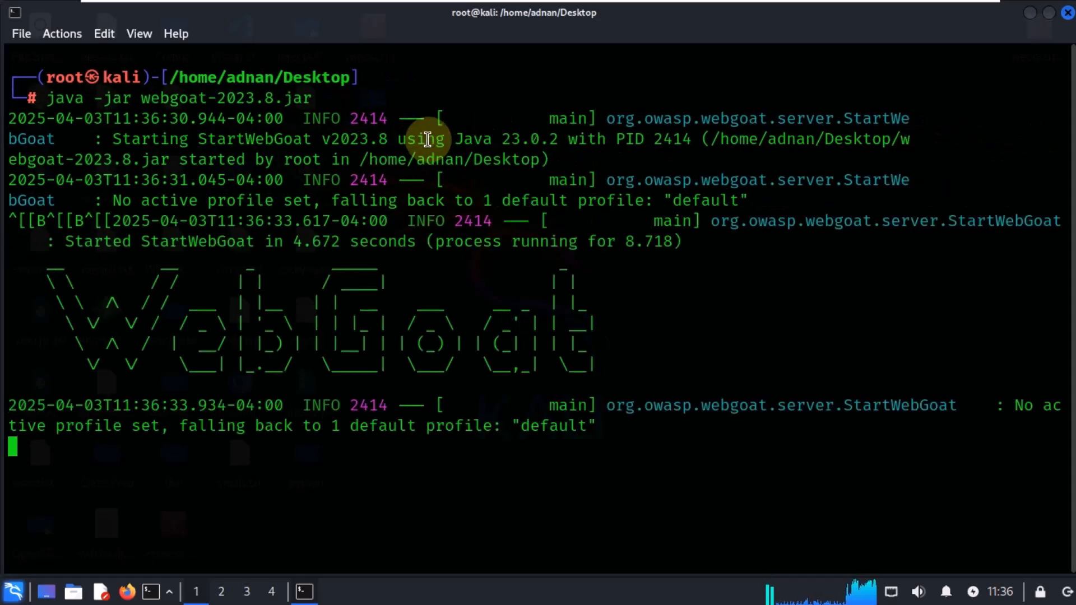
key("ctrl+minus")
key("ctrl+minus")
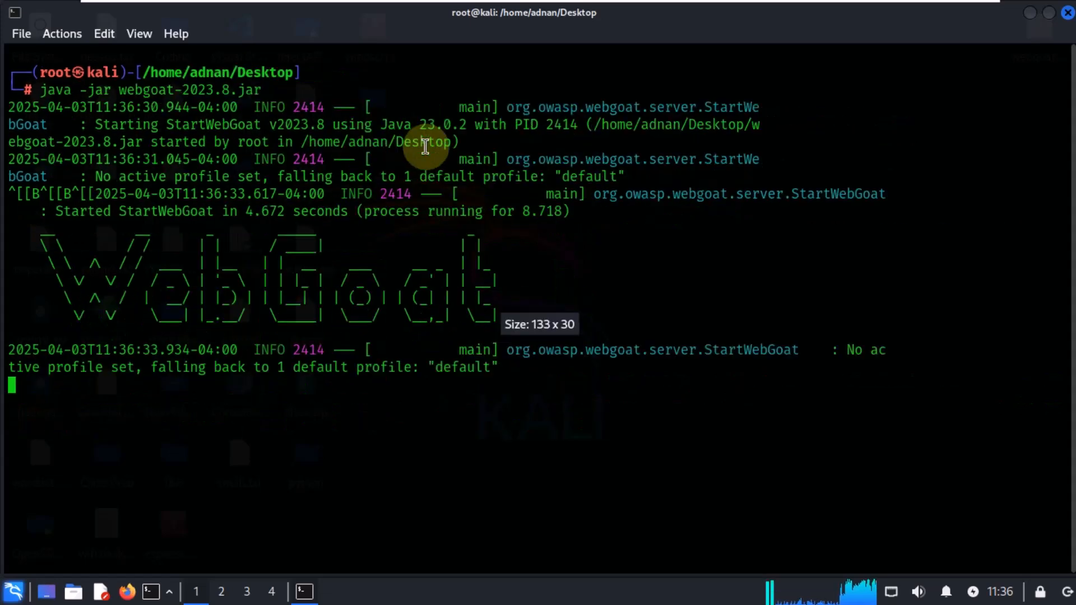
left_click_drag(41, 227, 490, 291)
left_click(583, 419)
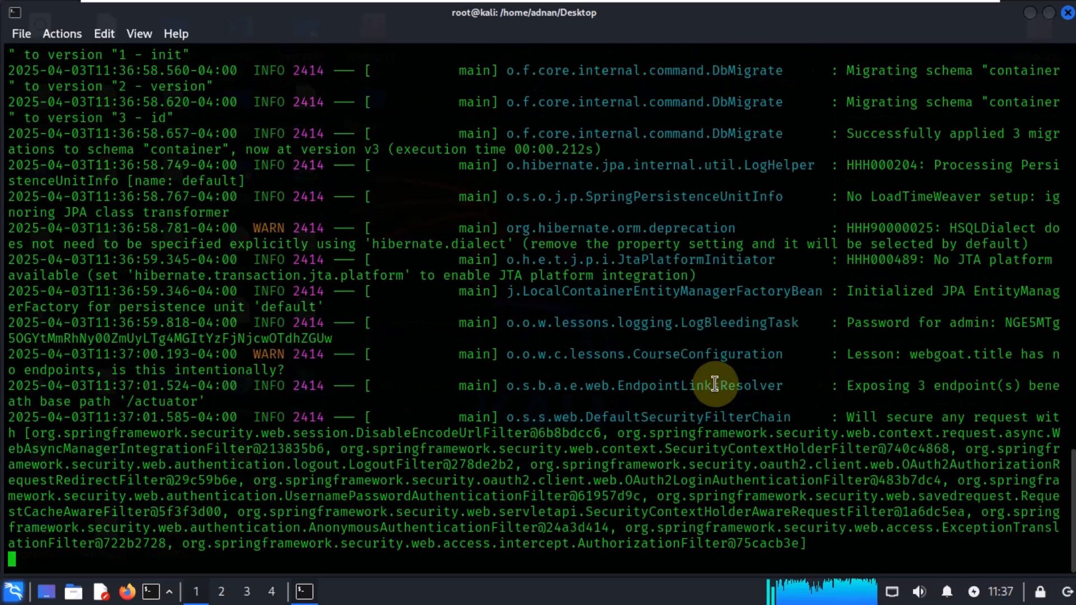
key("ctrl+minus")
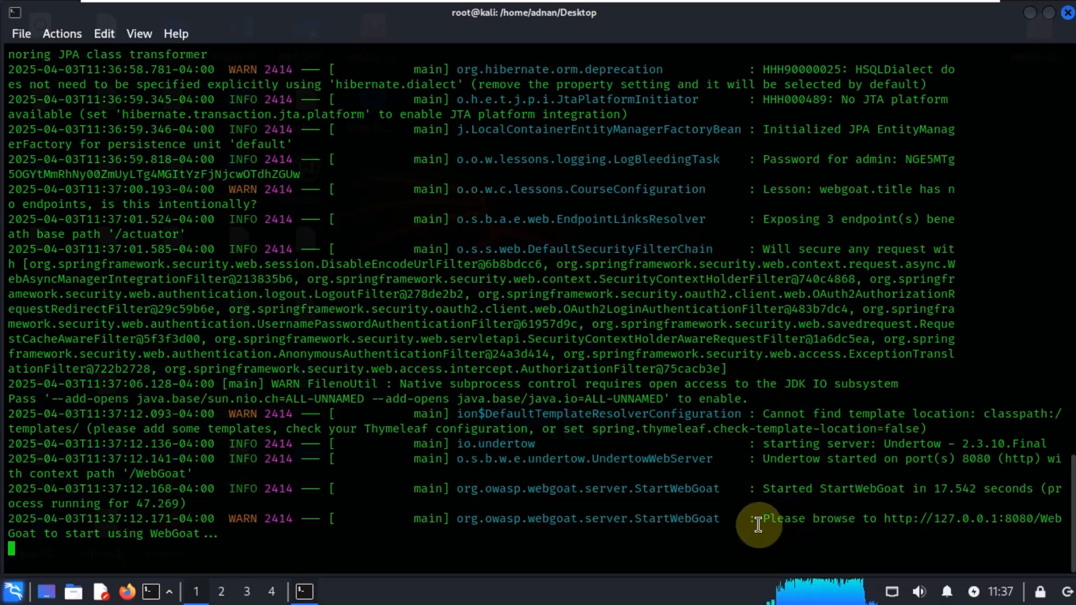
left_click_drag(754, 519, 37, 536)
key("ctrl+c")
left_click(913, 550)
right_click(32, 534)
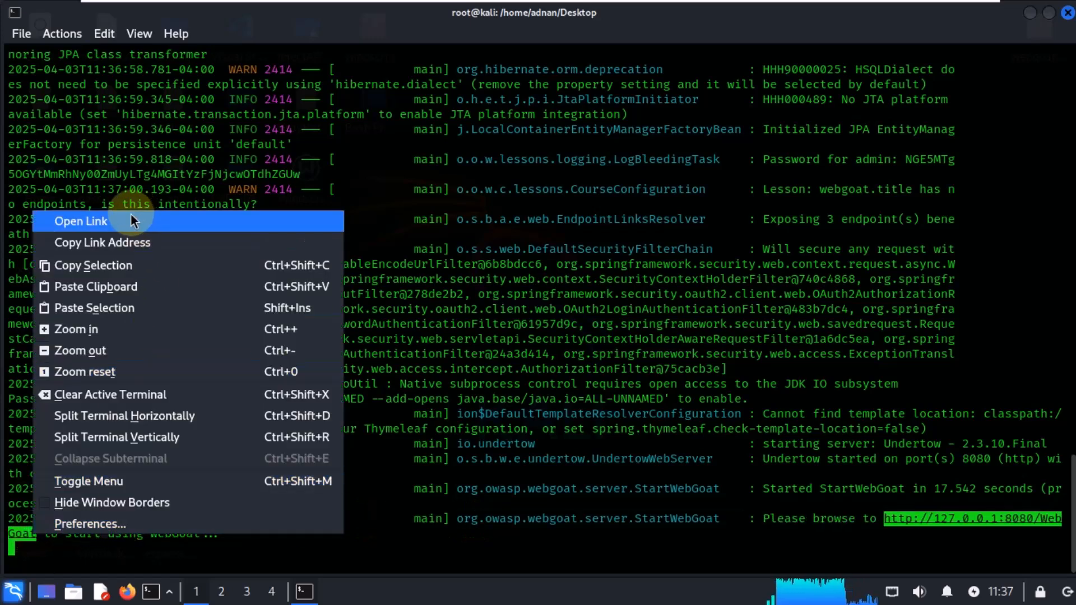
left_click(114, 273)
Step: Minimize the terminal and launch Firefox
left_click(1028, 23)
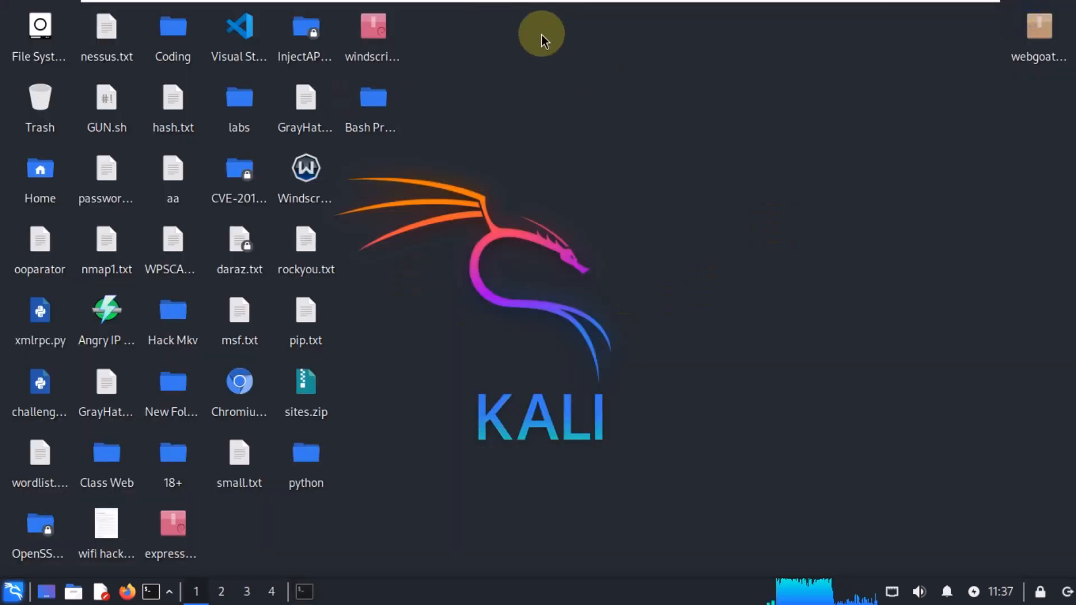
left_click_drag(540, 31, 721, 253)
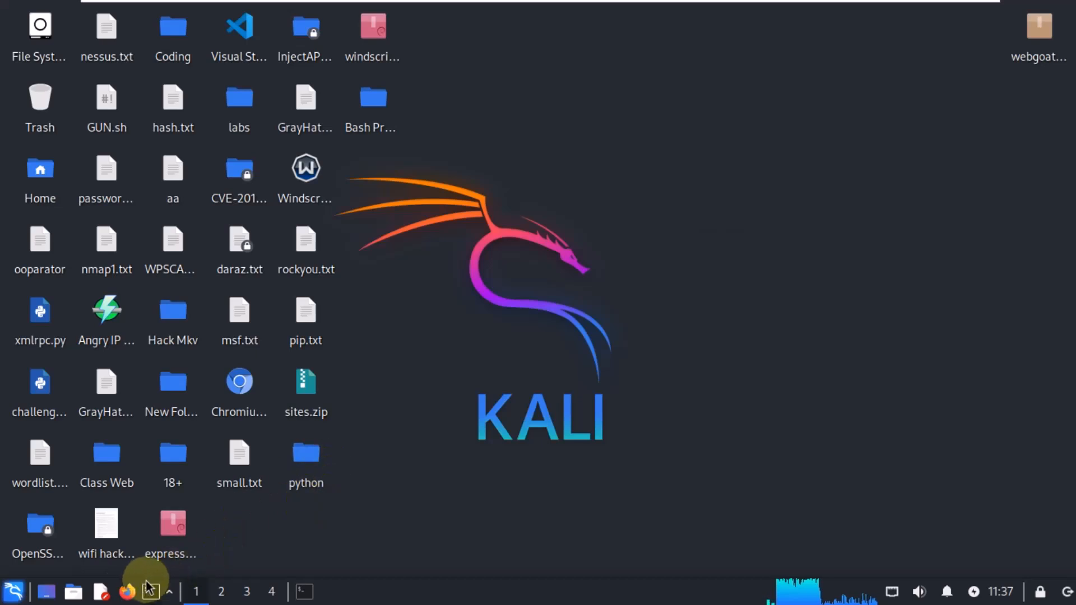
left_click(126, 588)
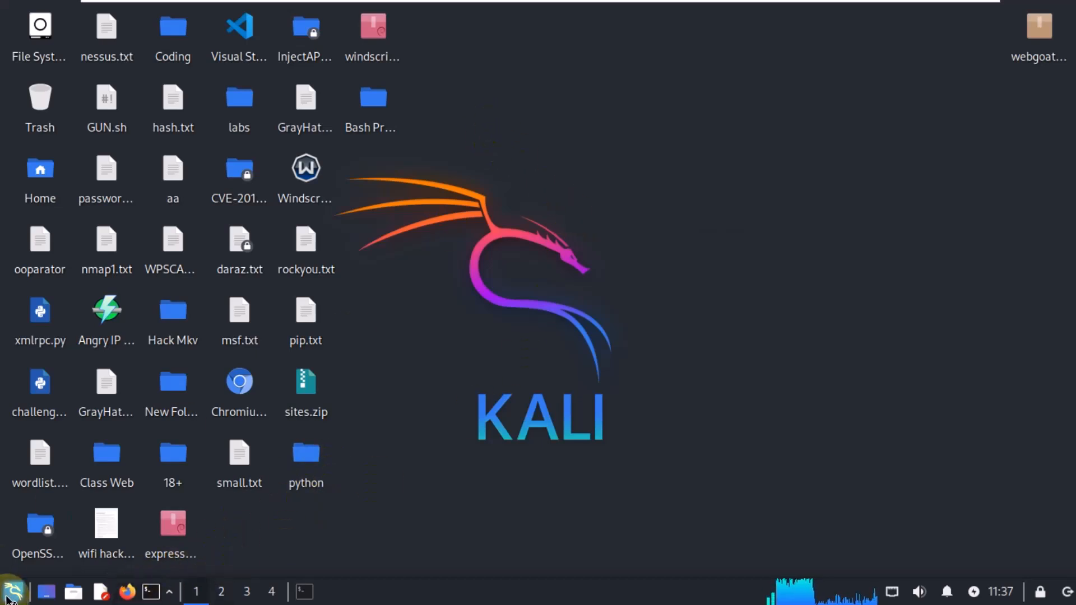
left_click(12, 591)
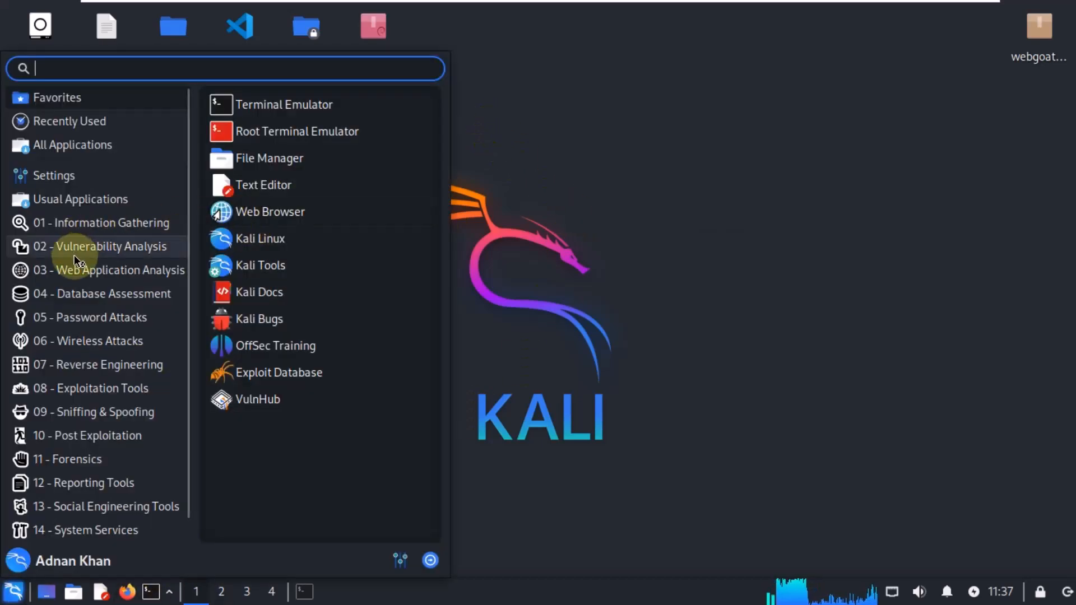
left_click(67, 247)
left_click(73, 273)
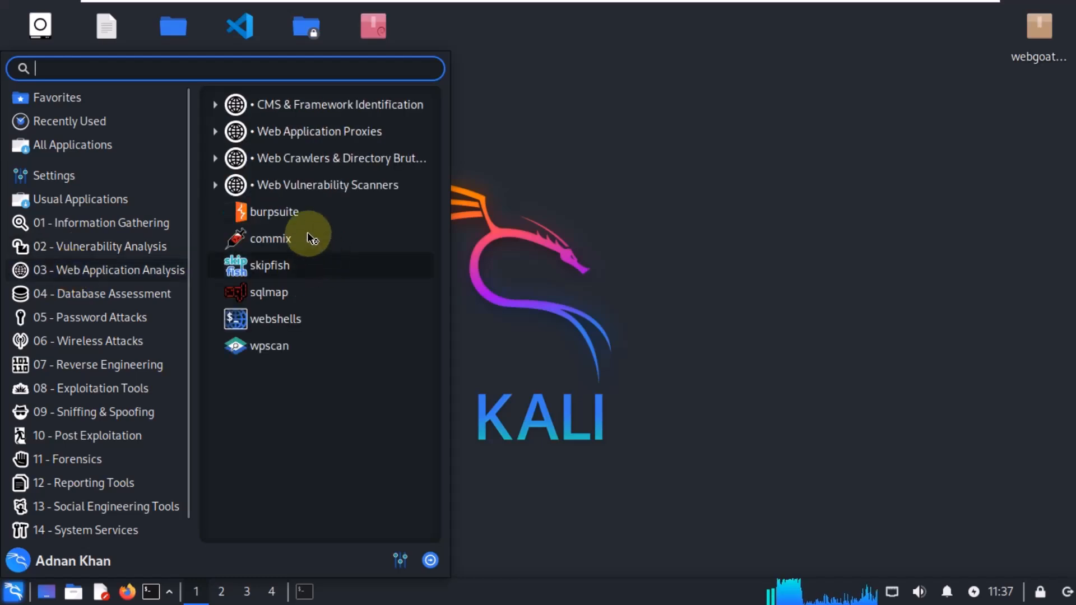
left_click(310, 216)
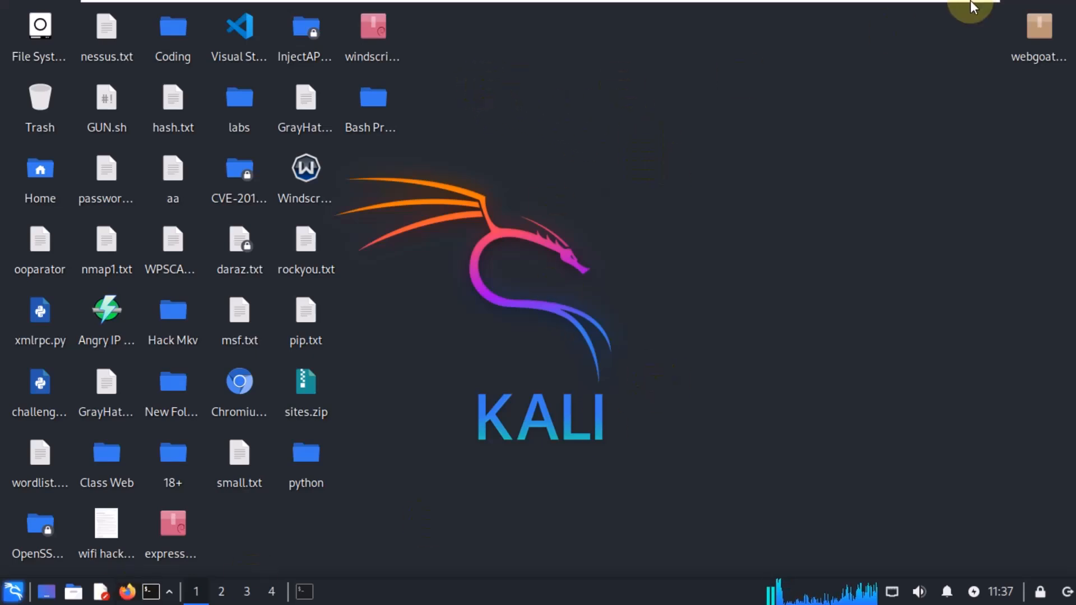
mouse_move(968, 5)
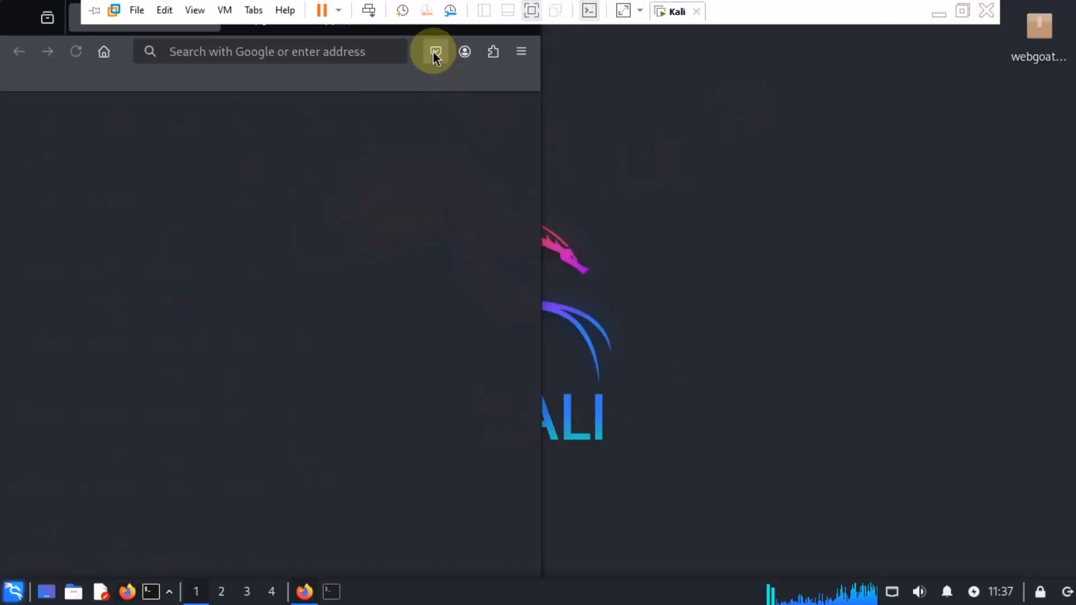
left_click(362, 17)
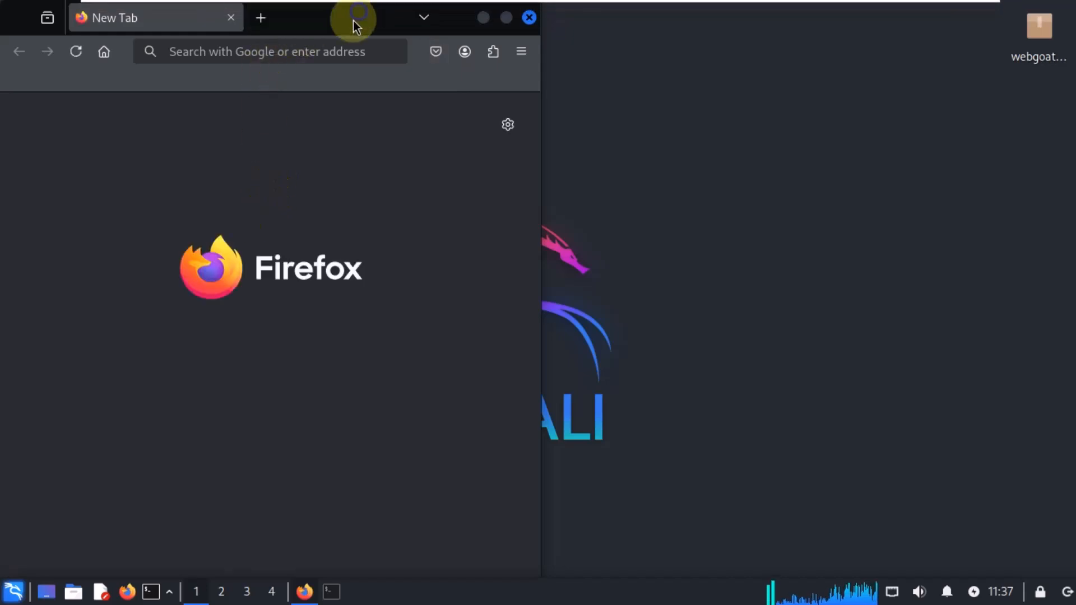
key("ctrl+v")
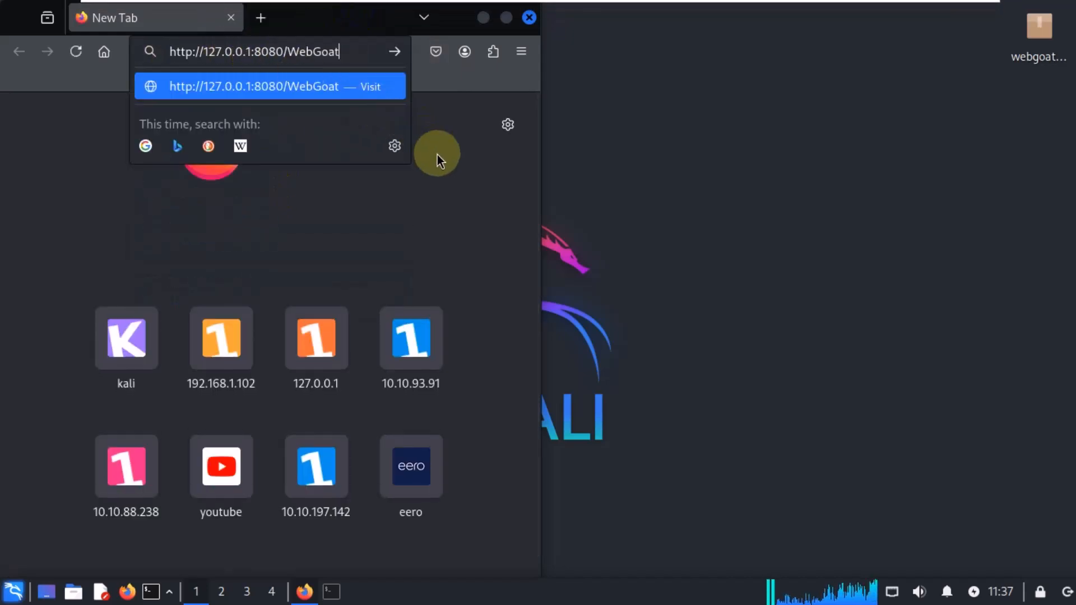
key("Return")
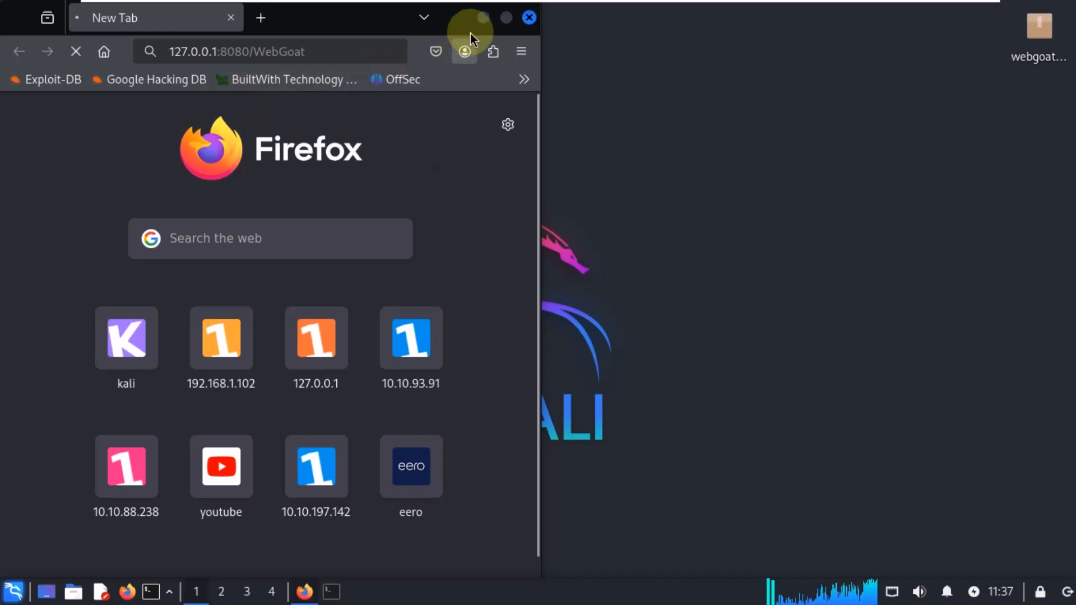
left_click(506, 17)
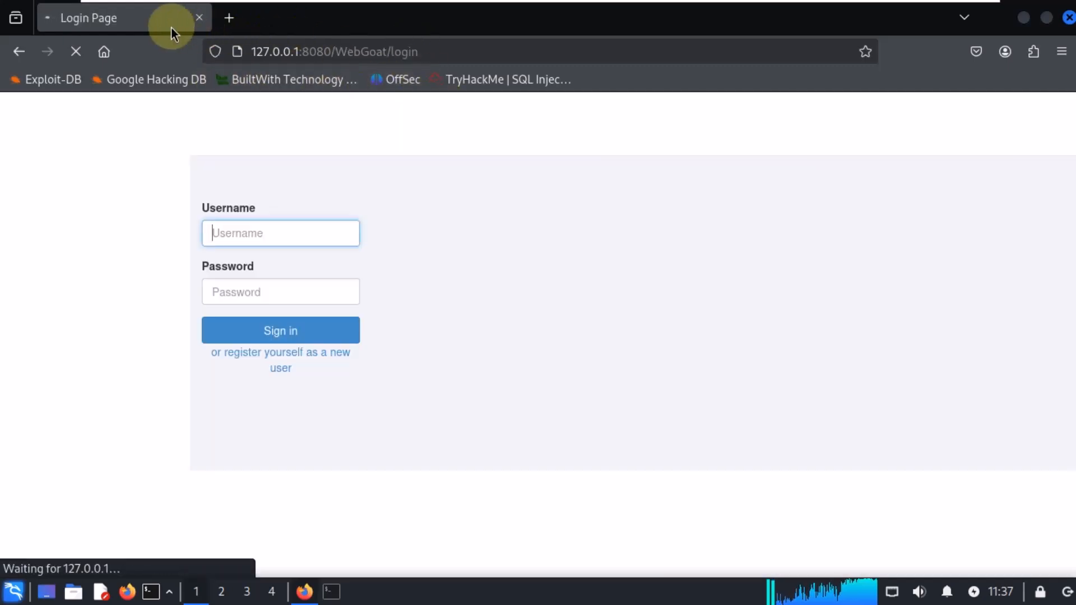
Step: Open the WebGoat page for registering a new user
left_click(311, 238)
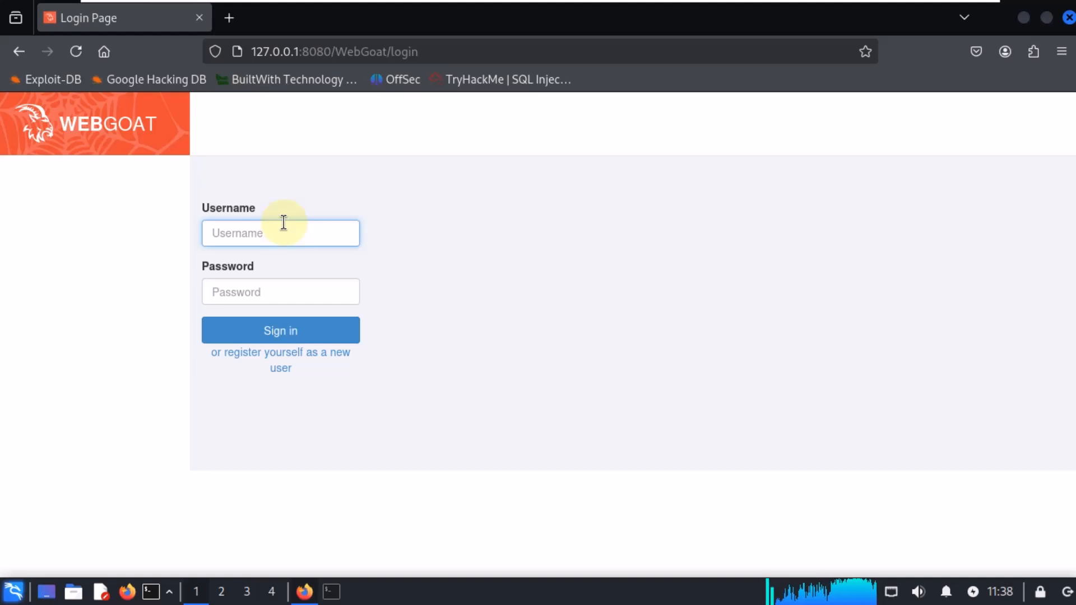
left_click(288, 364)
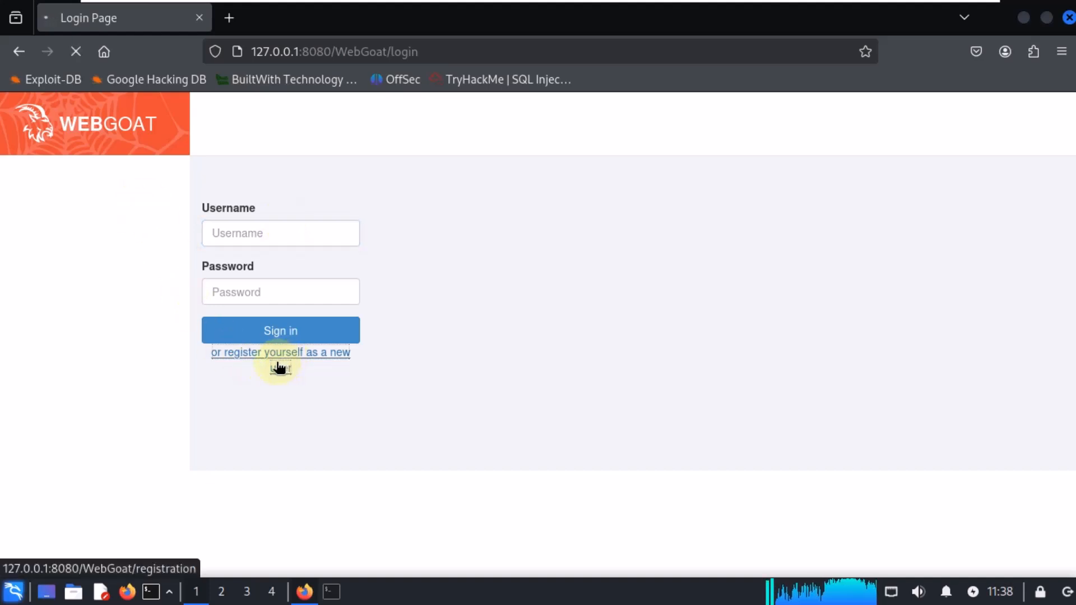
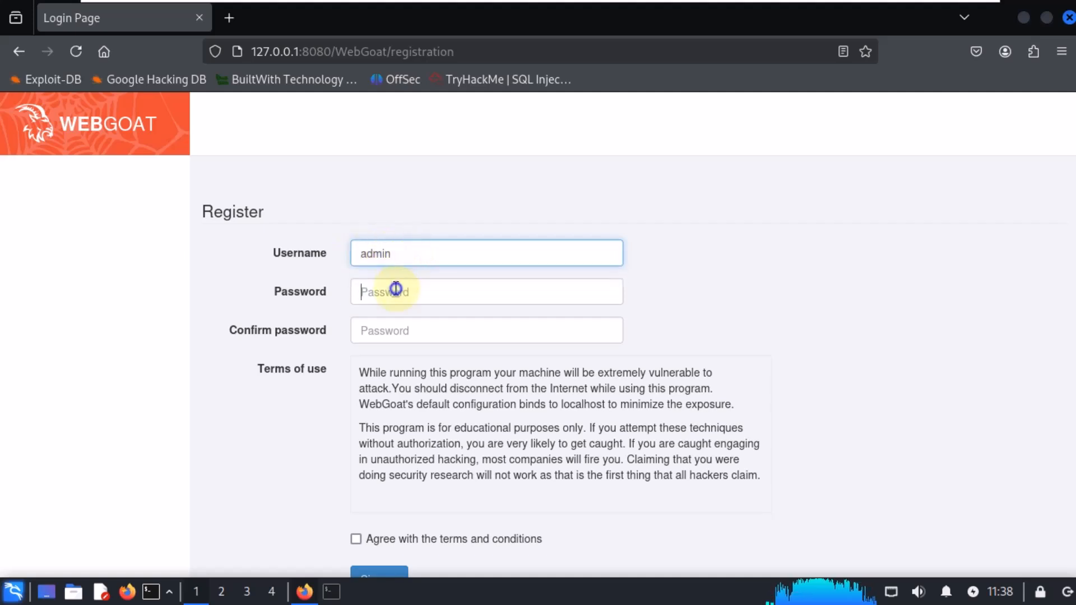
Step: Enter the account password in the Password and Confirm password fields
left_click(396, 288)
type("ad")
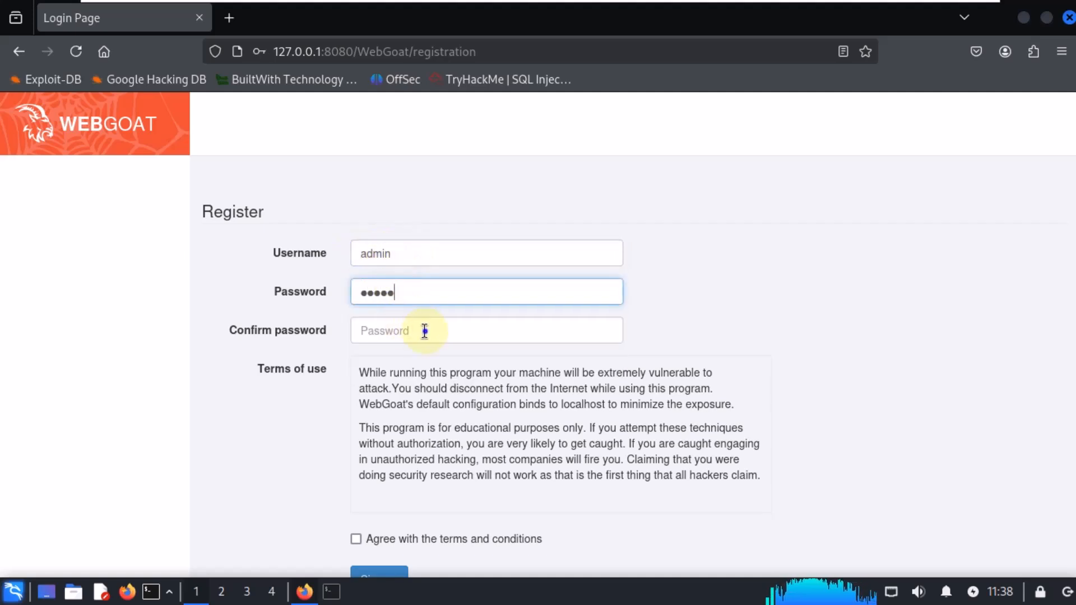
left_click(425, 331)
type("a")
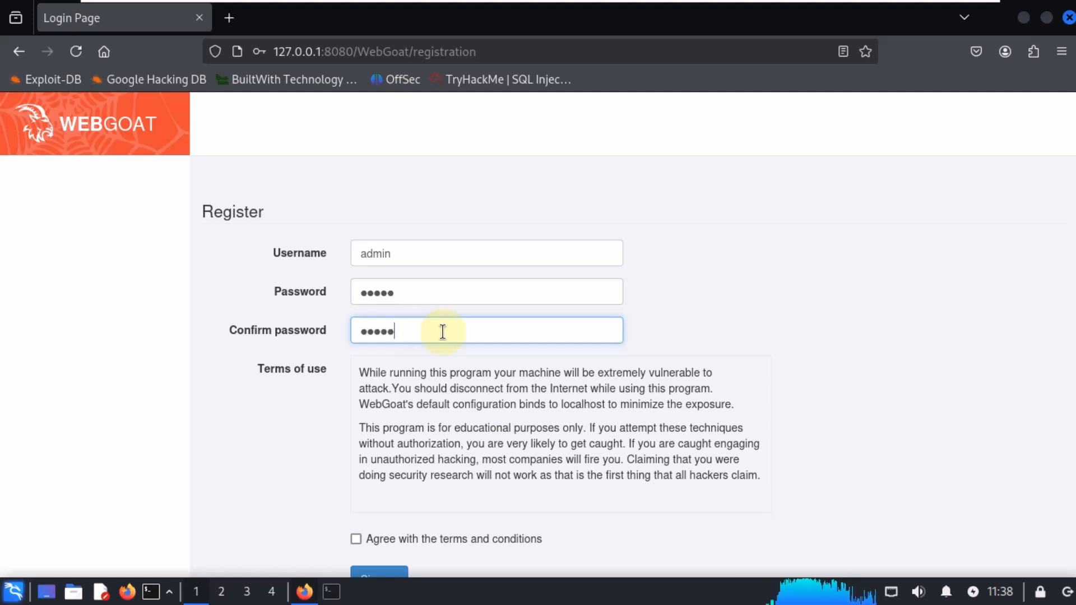
Step: Agree with the terms and conditions and try to sign up
scroll(448, 506, "down", 1)
left_click(447, 509)
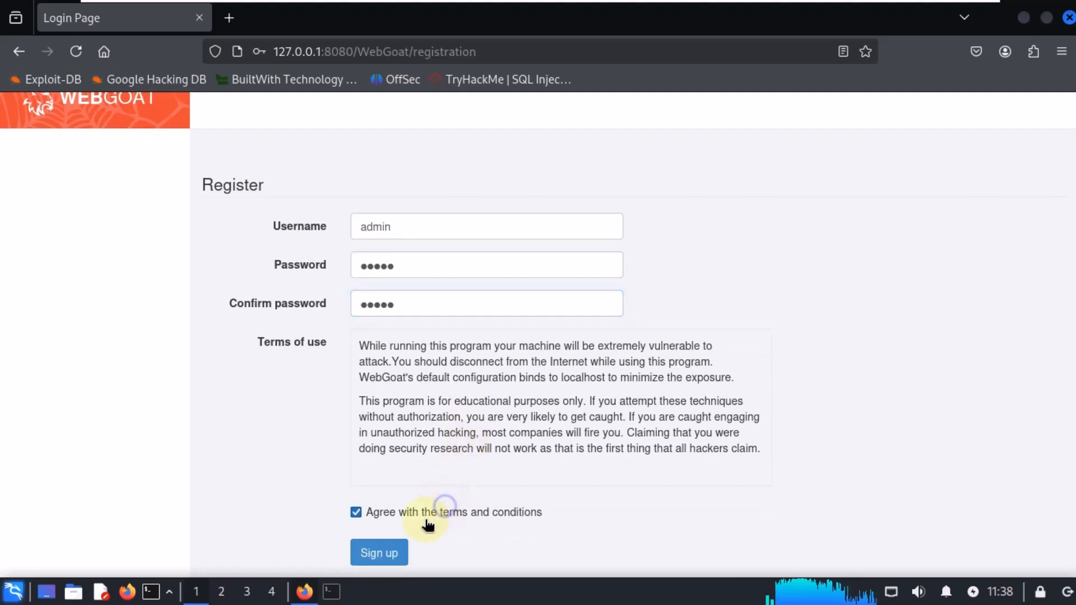
left_click(382, 554)
Step: Examine the validation messages shown beside the registration fields
left_click(485, 260)
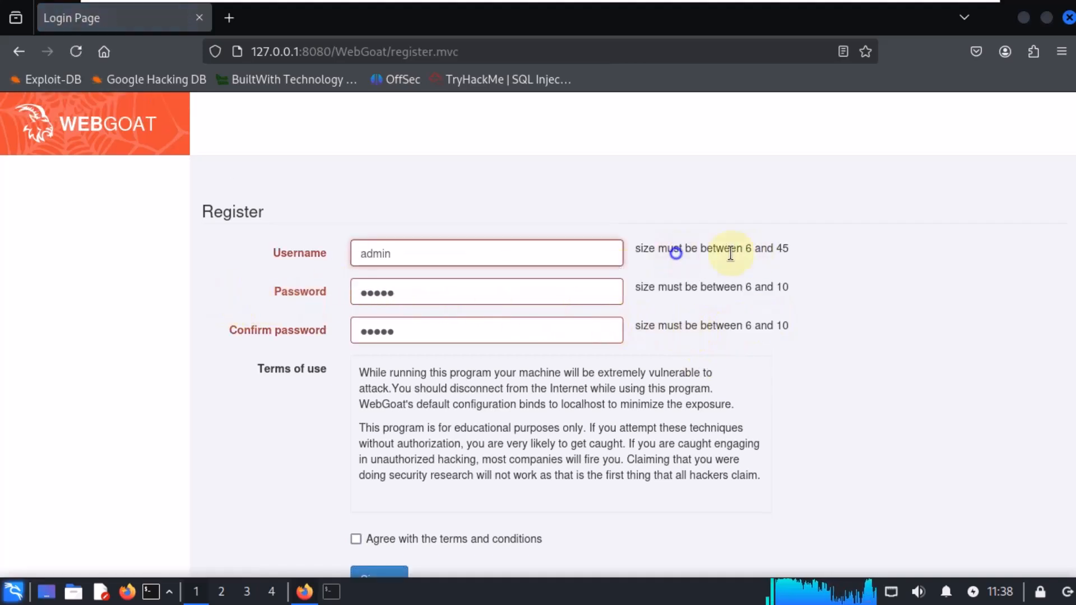
left_click(745, 253)
scroll(250, 394, "down", 1)
scroll(297, 235, "up", 1)
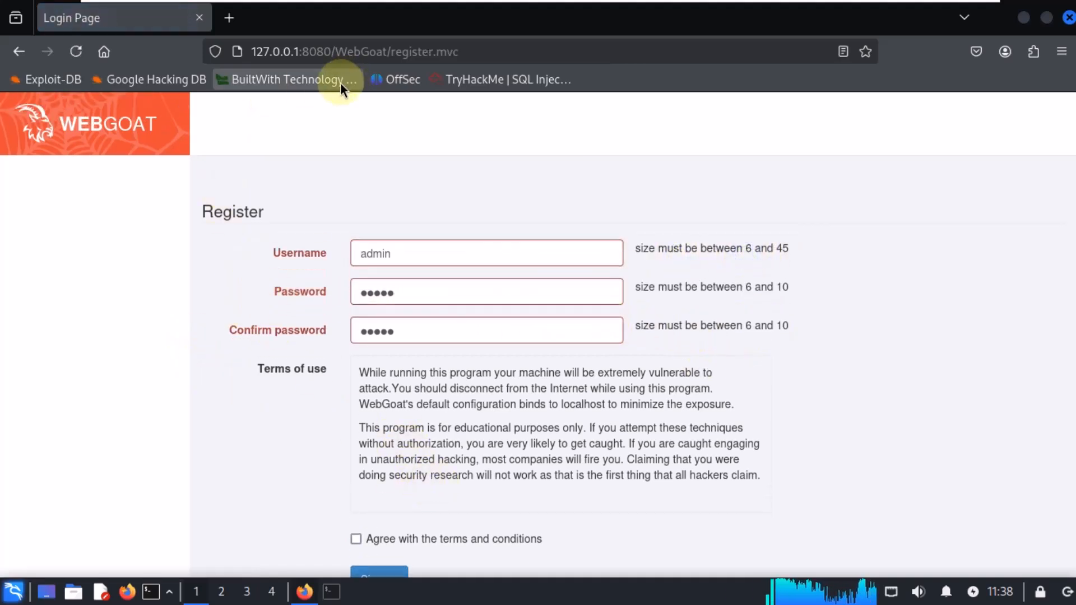
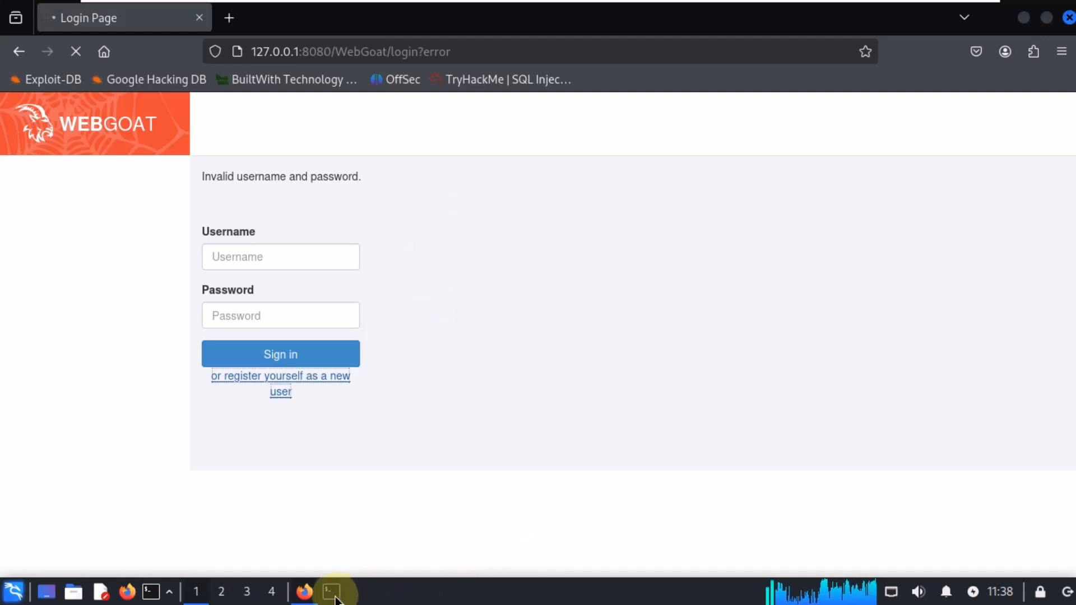
Step: Re-enter the account password in both the Password and Confirm password fields of the registration form
left_click(425, 254)
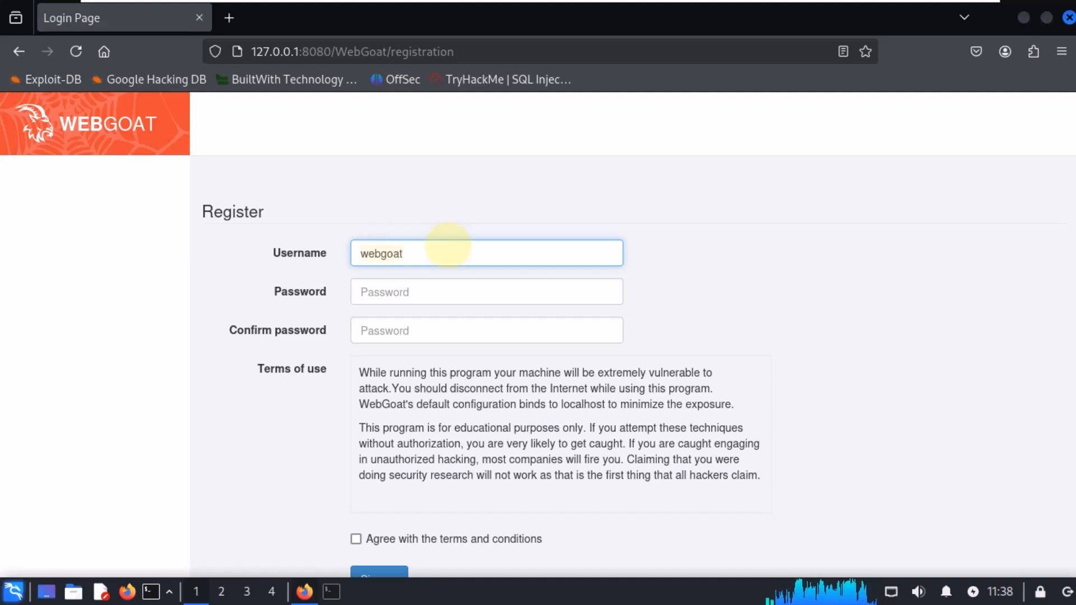
left_click(455, 296)
type("webgoat")
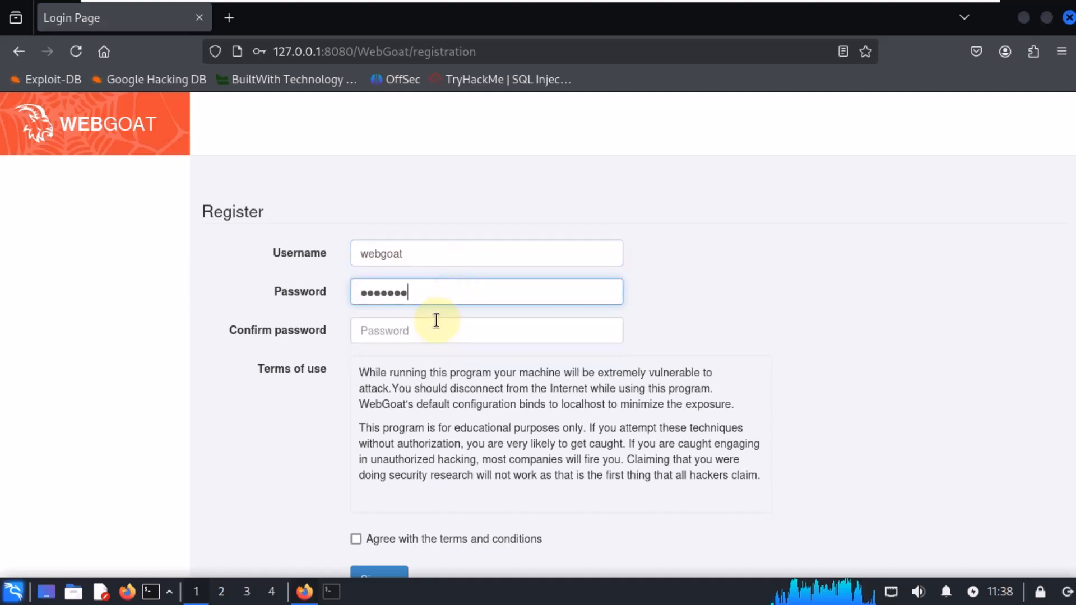
left_click(405, 333)
type("webgoat")
Step: Accept the terms and conditions and sign up, declining to save the password in the browser
left_click(390, 544)
scroll(390, 547, "down", 1)
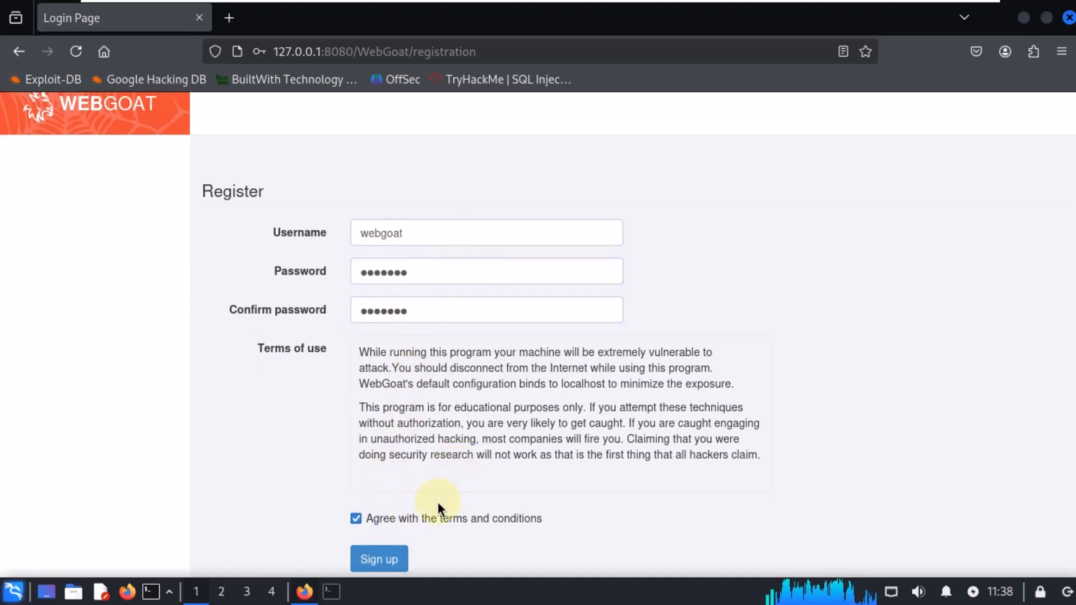
left_click(380, 555)
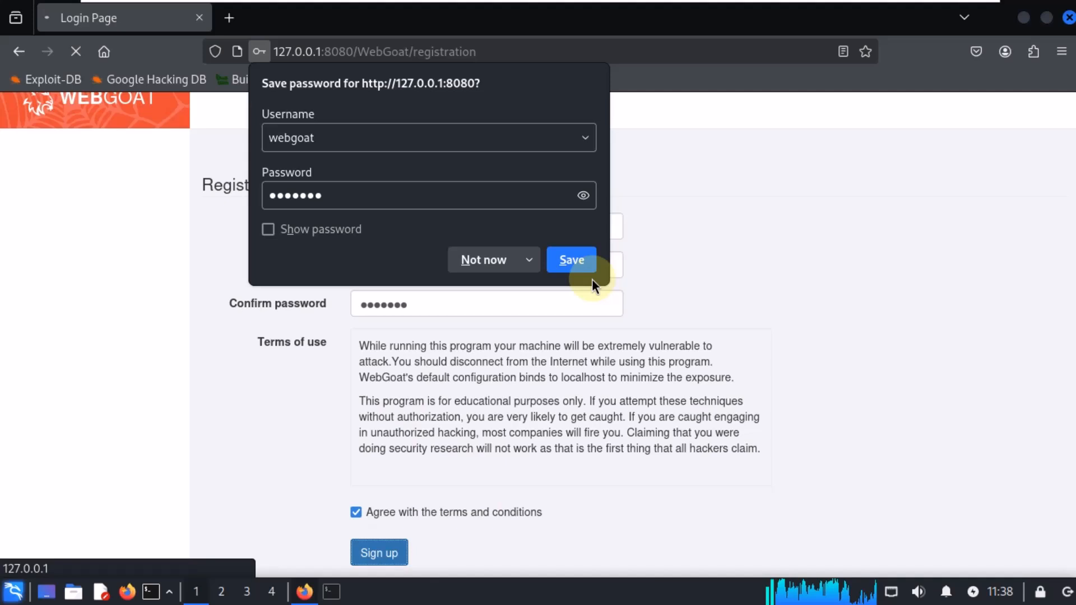
left_click(483, 260)
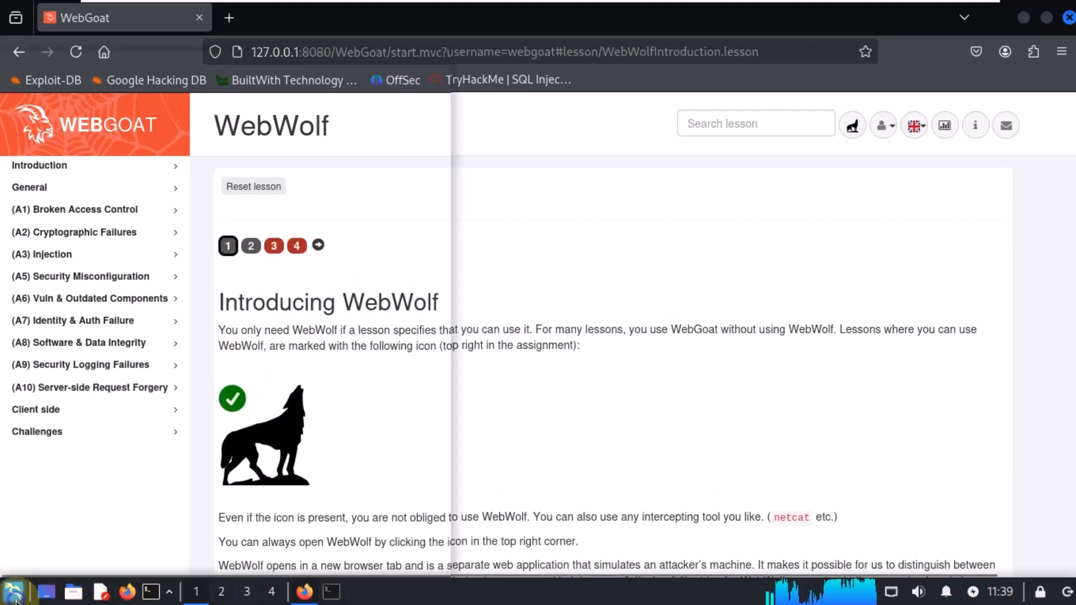
Step: Launch Burp Suite from the Web Application Analysis section of the applications menu
left_click(13, 591)
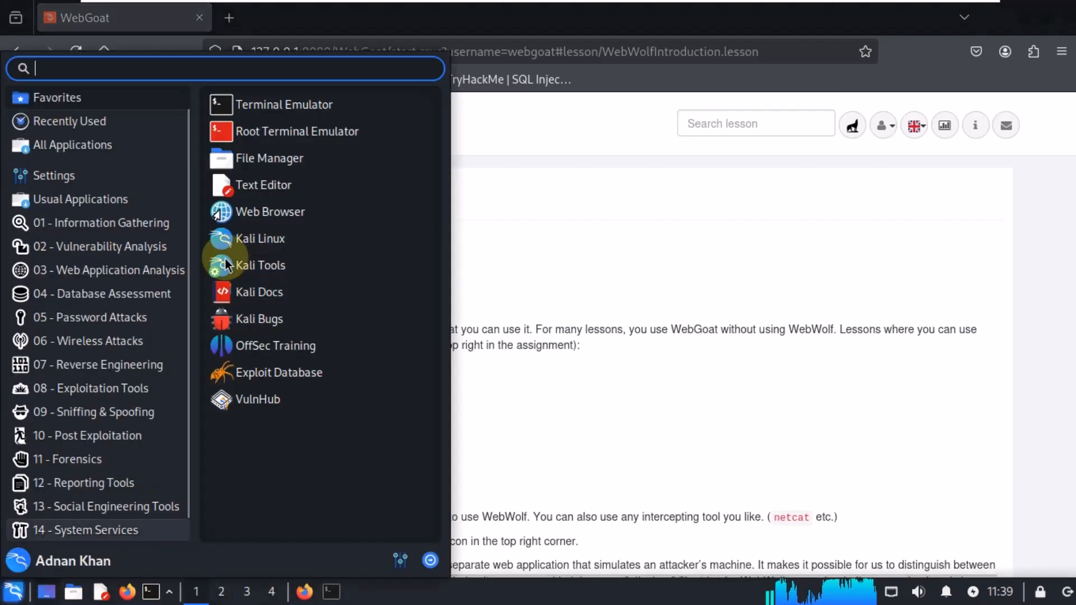
left_click(120, 248)
left_click(123, 270)
left_click(280, 211)
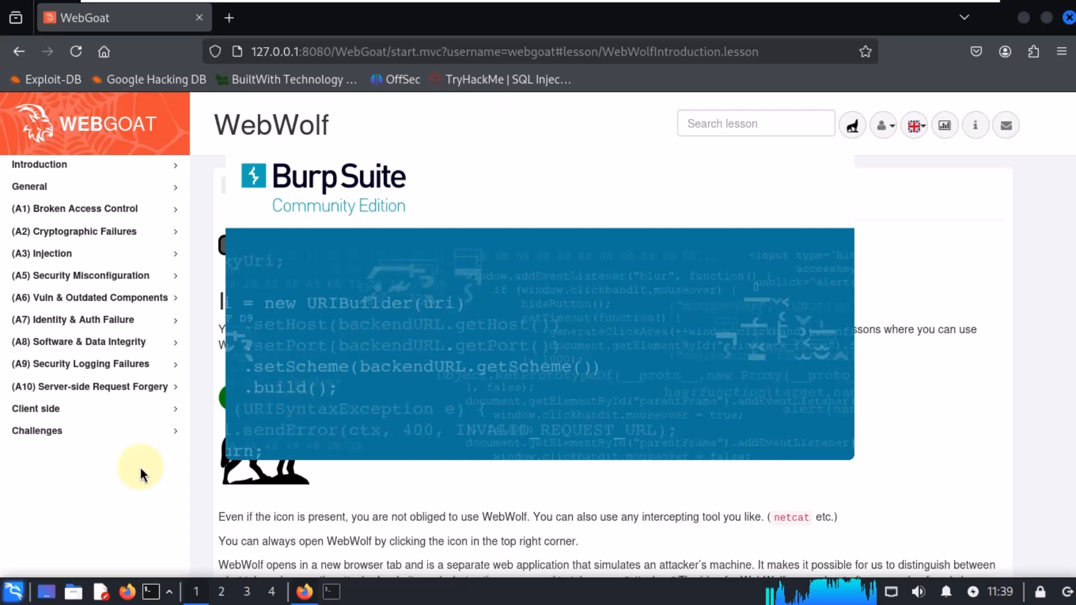
Step: Open the HTML tampering lesson under the Client side category
left_click(85, 409)
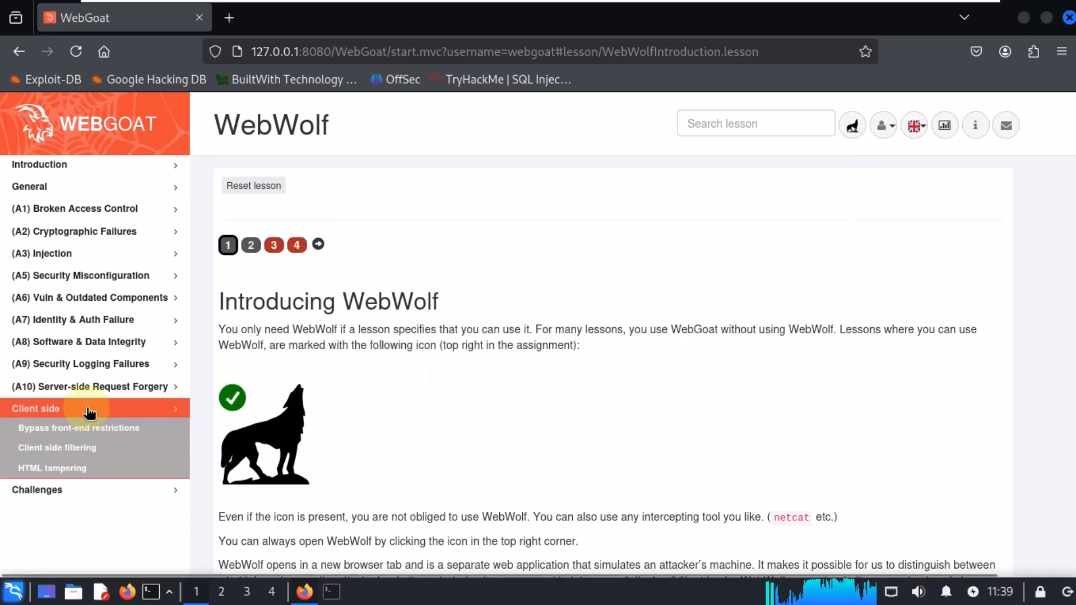
left_click(67, 469)
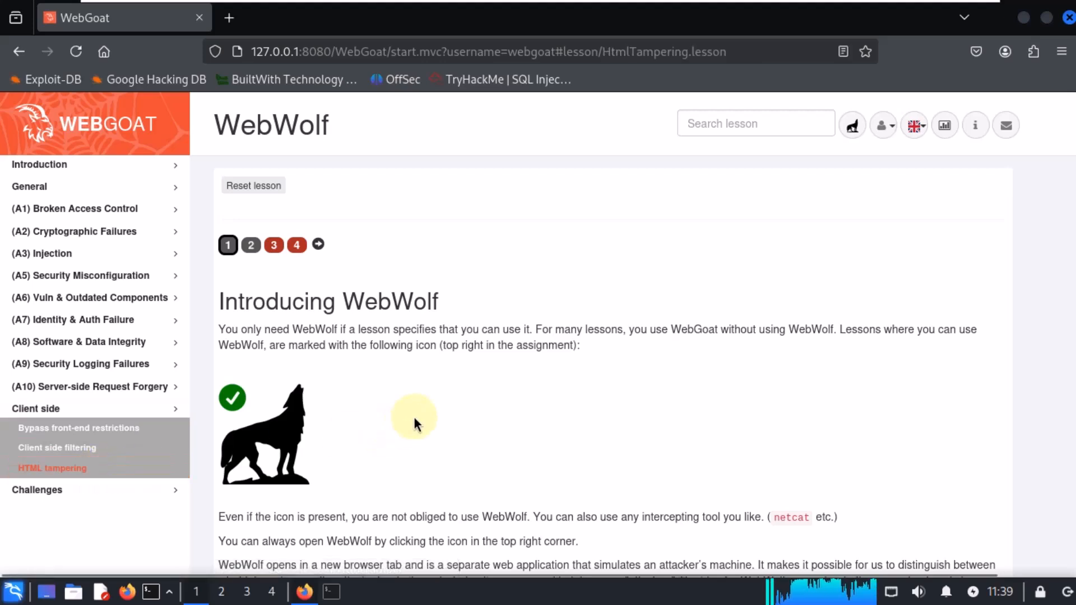
left_click(252, 245)
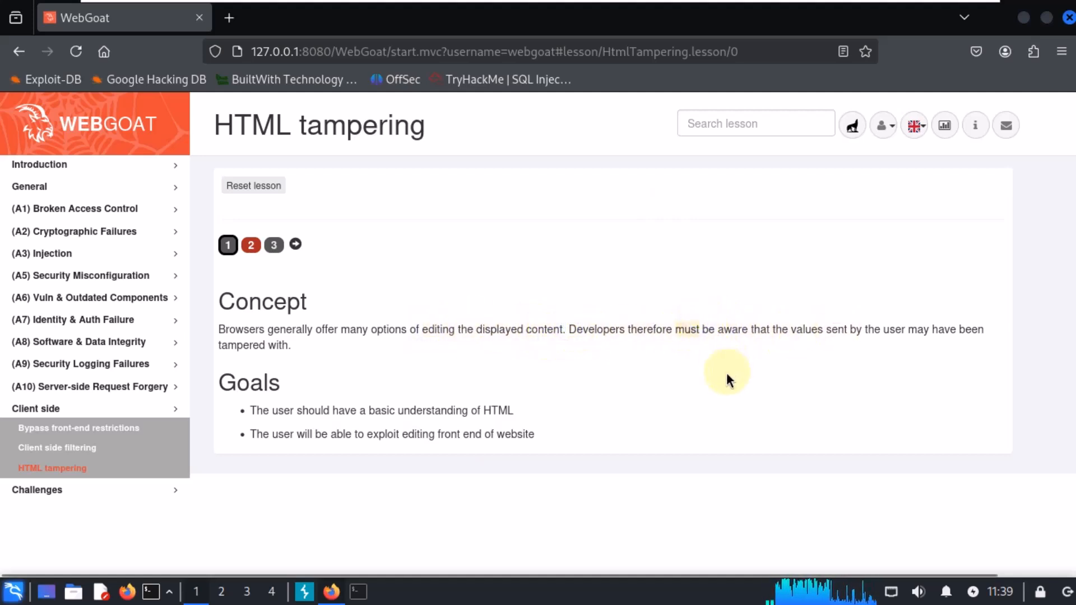
Step: Read the lesson's concept and advance to its 'Try it yourself' page
triple_click(778, 339)
left_click(268, 344)
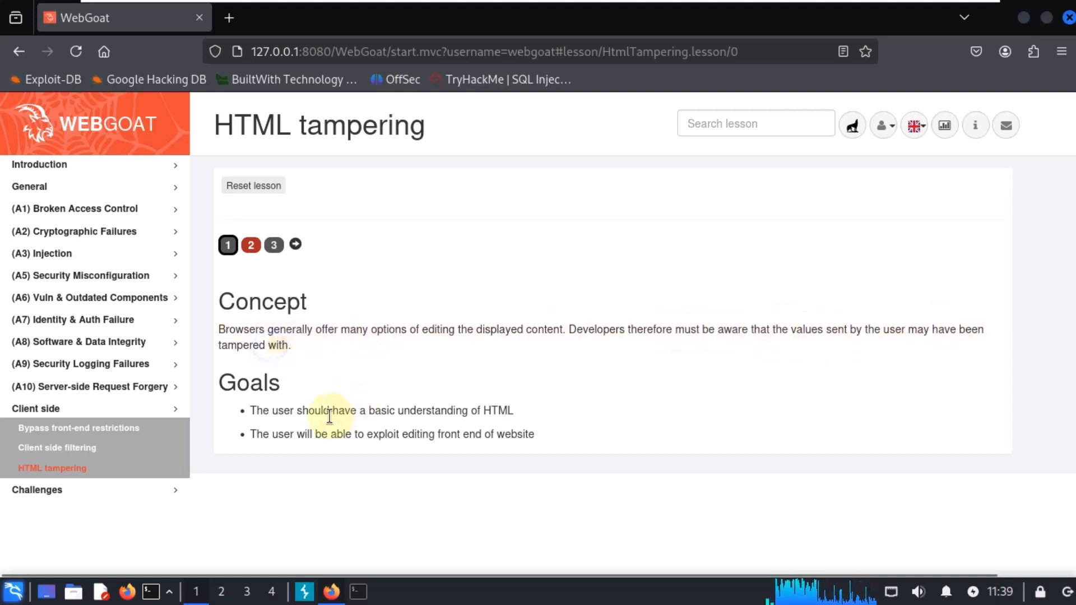
left_click(294, 245)
scroll(639, 295, "down", 3)
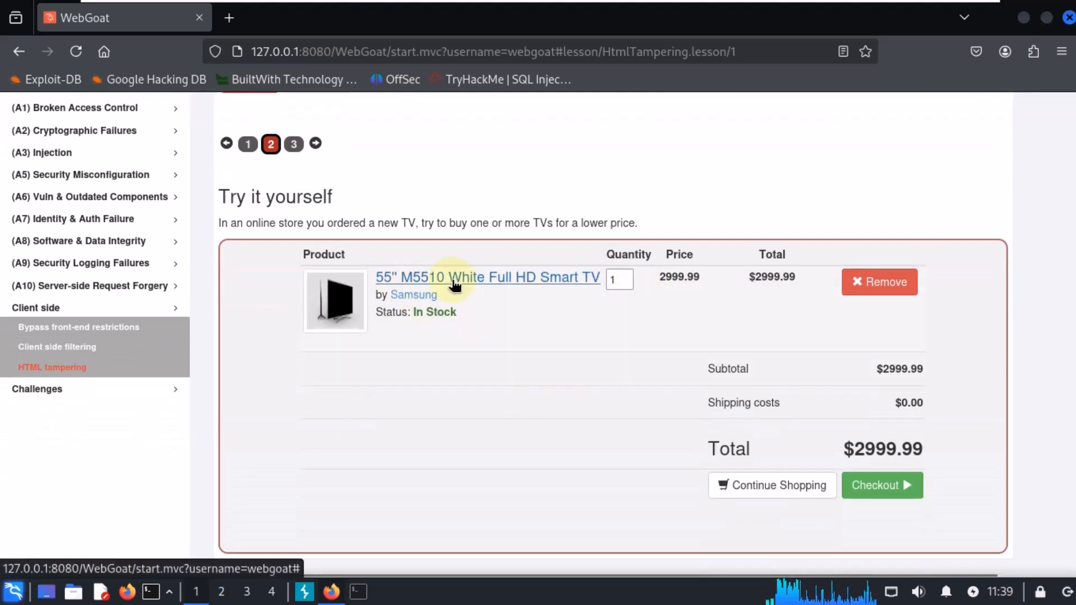
Step: Set the TV's quantity in the shopping cart to 2
left_click(626, 282)
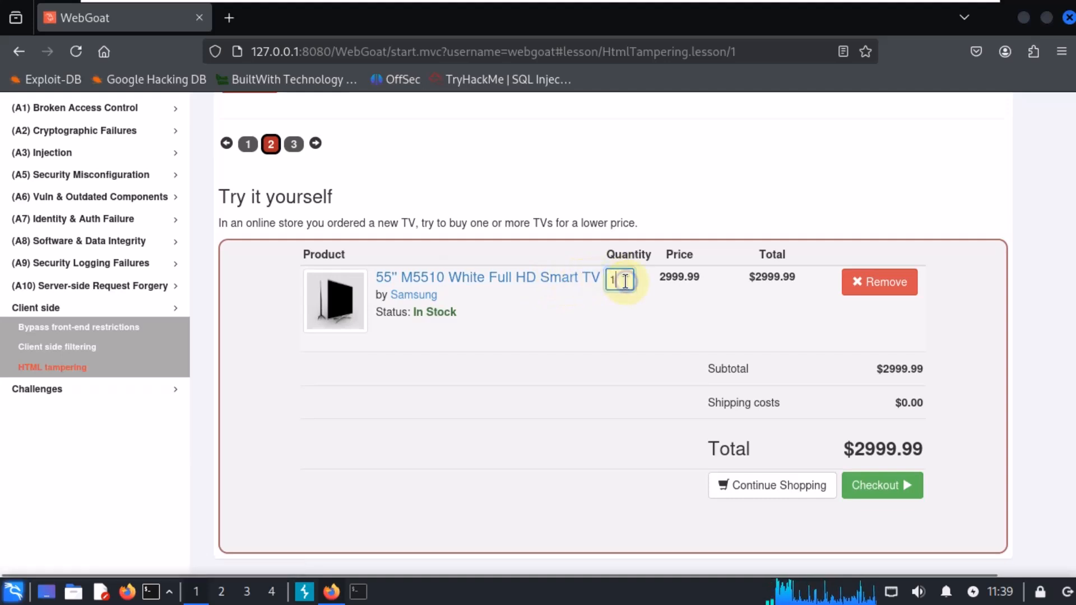
key("BackSpace")
type("2")
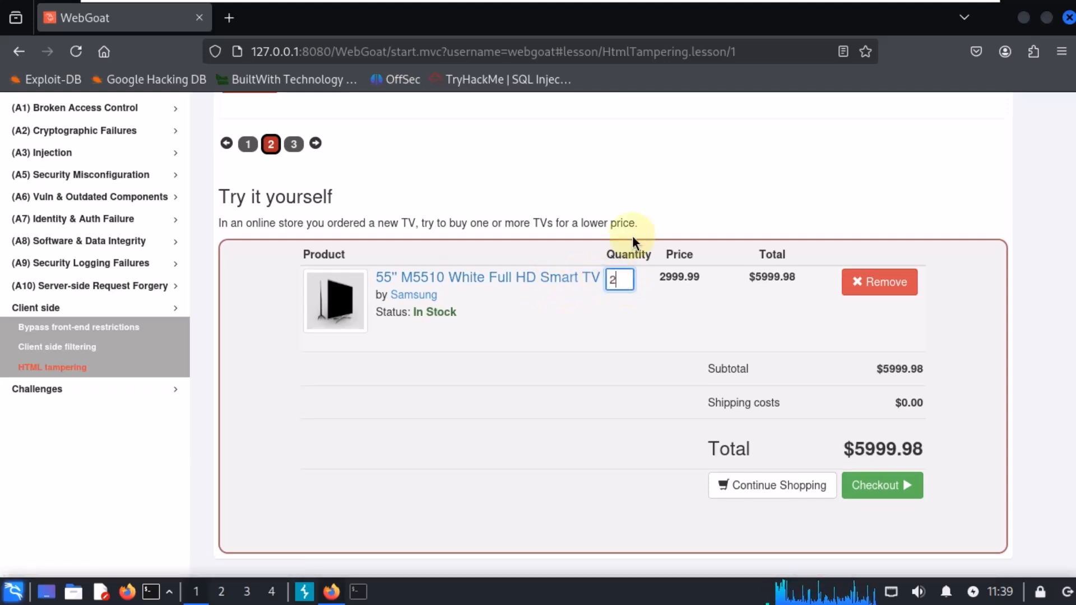
left_click(631, 495)
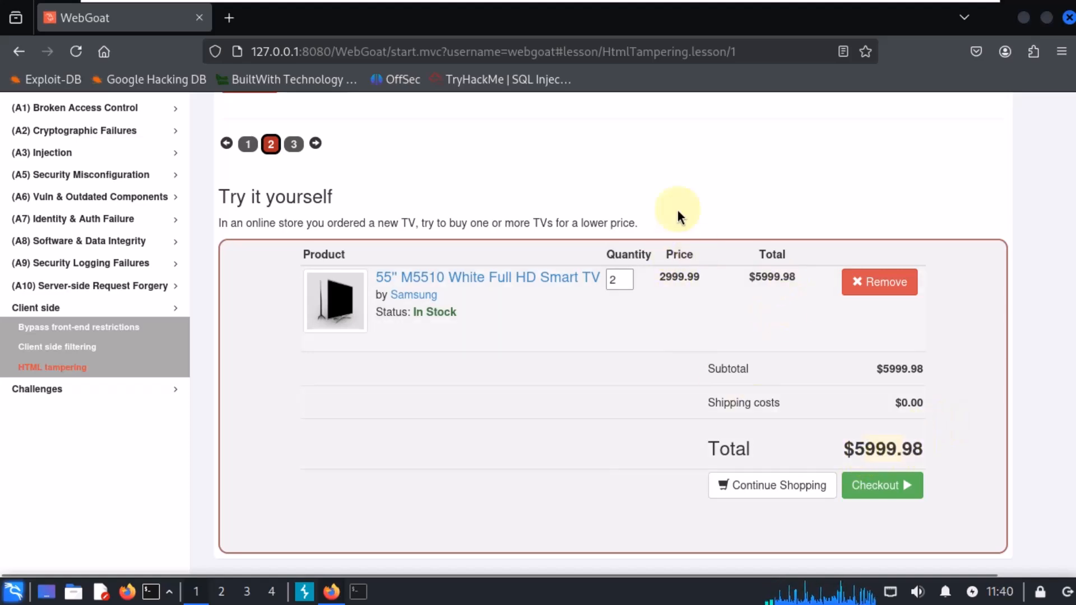
Step: Start Burp Suite with a temporary project in memory
left_click_drag(796, 17, 1072, 60)
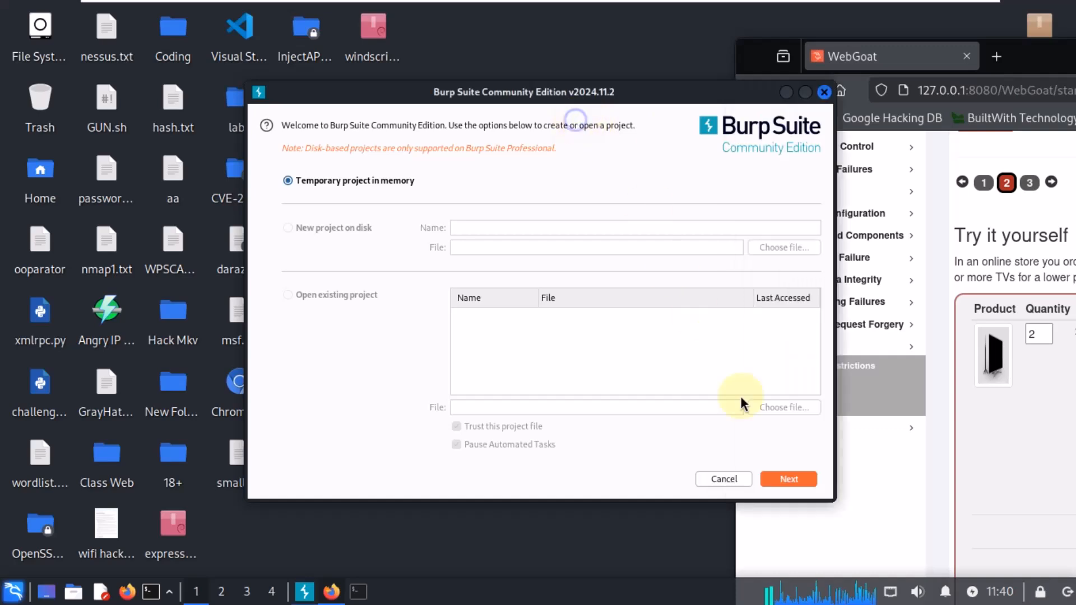
left_click(784, 479)
left_click(785, 479)
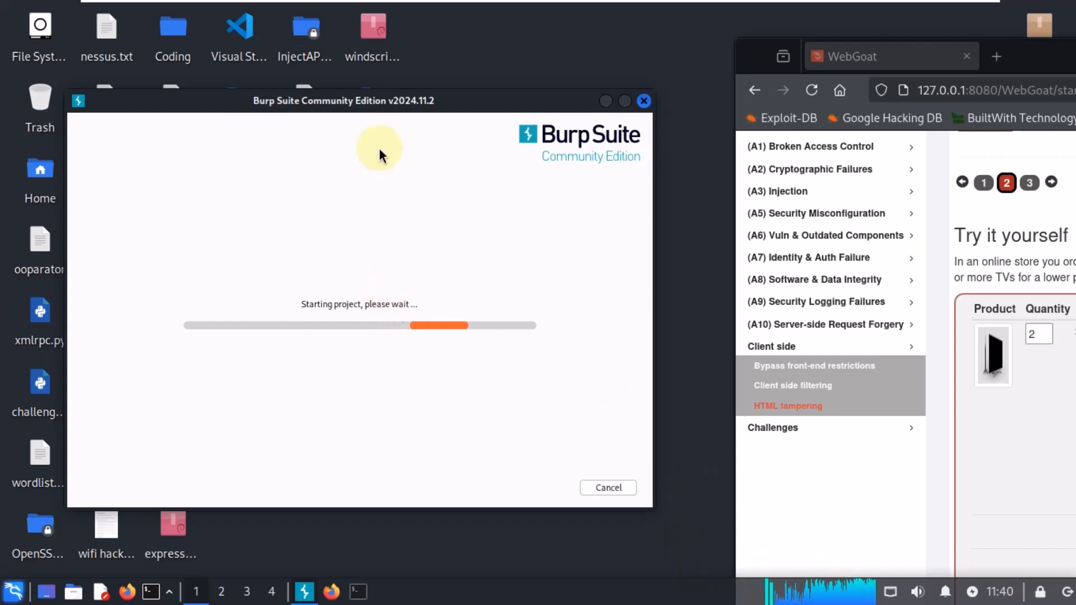
Step: Arrange the Burp Suite and browser windows side by side
left_click_drag(365, 93, 340, 77)
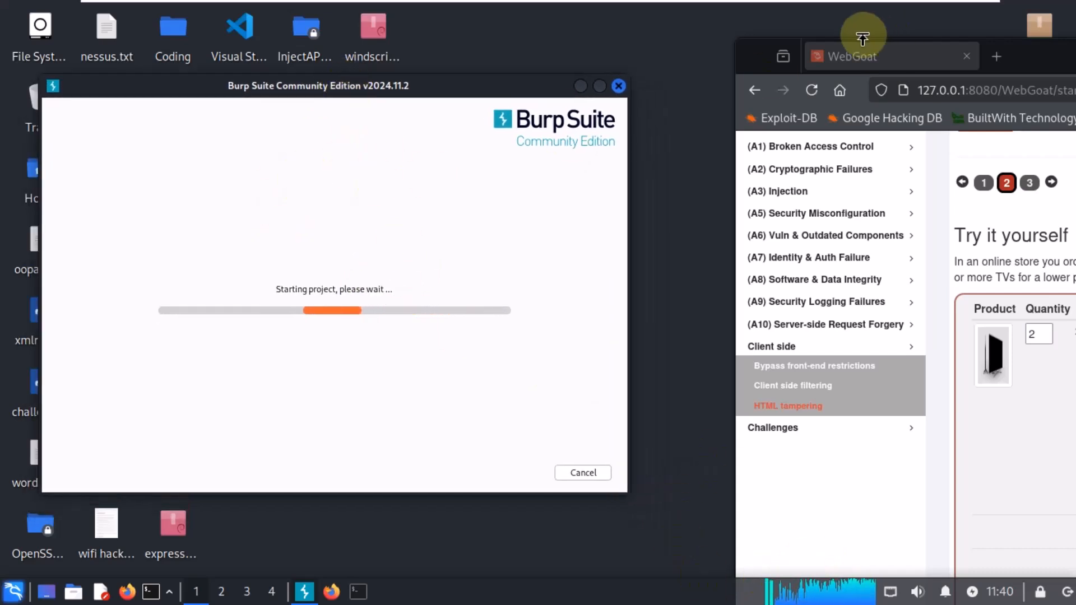
left_click_drag(1038, 52, 630, 51)
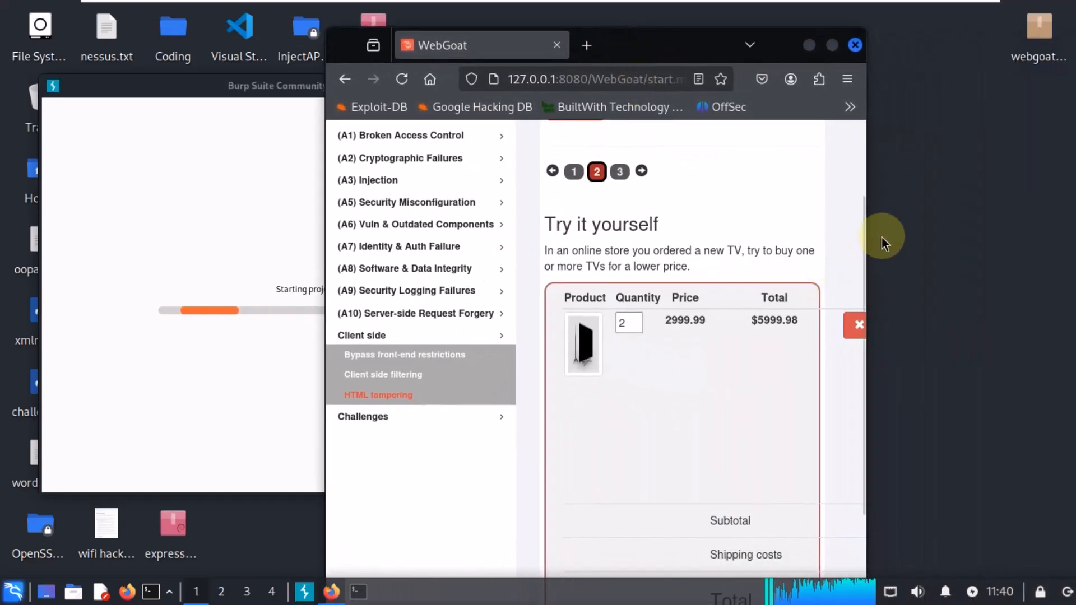
left_click_drag(865, 211, 974, 195)
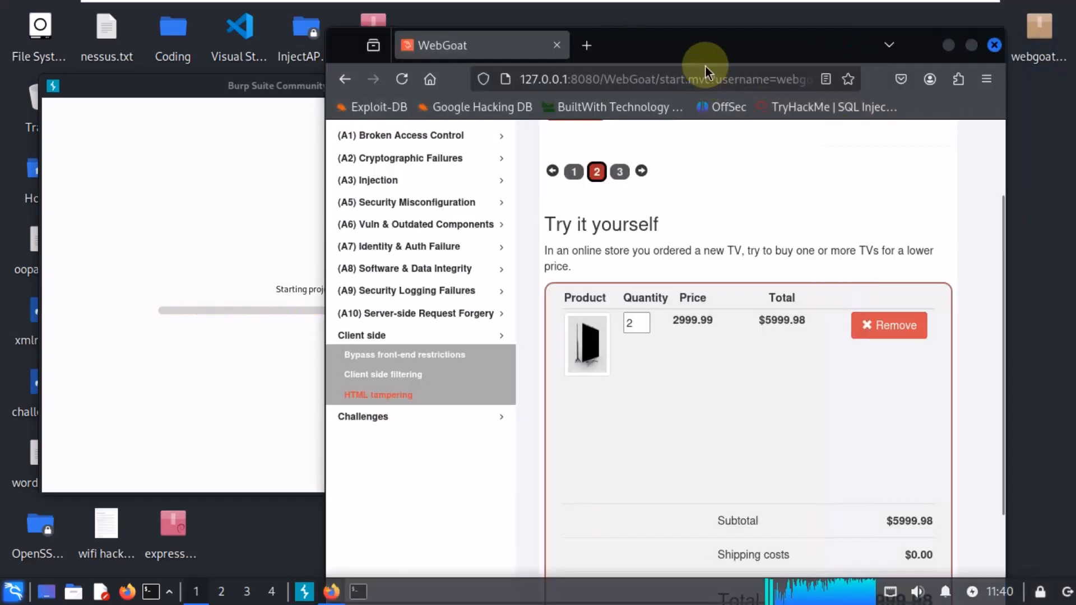
left_click_drag(692, 40, 667, 11)
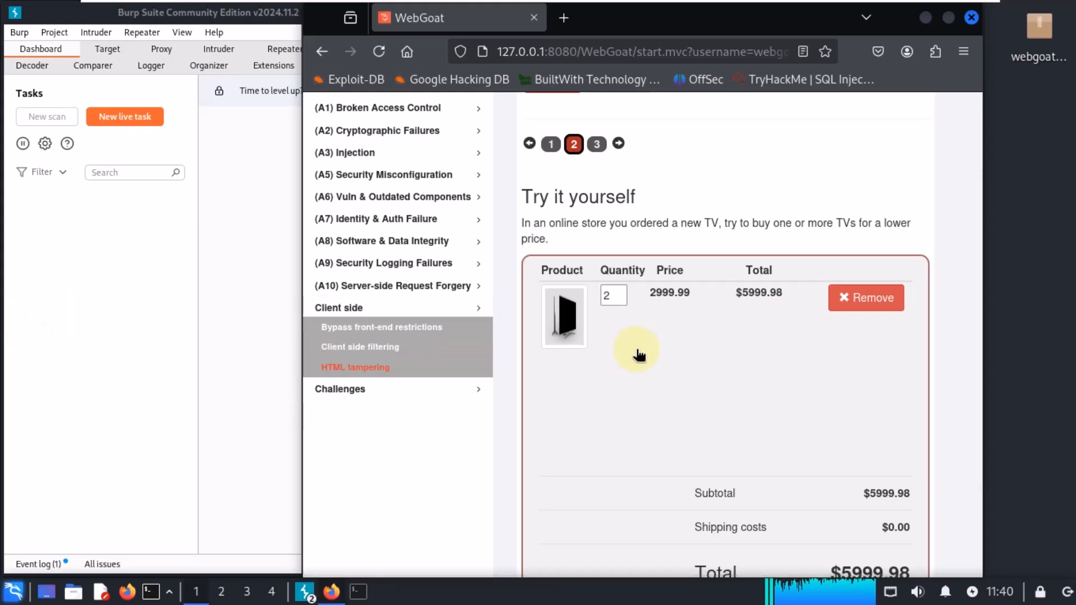
scroll(764, 371, "down", 2)
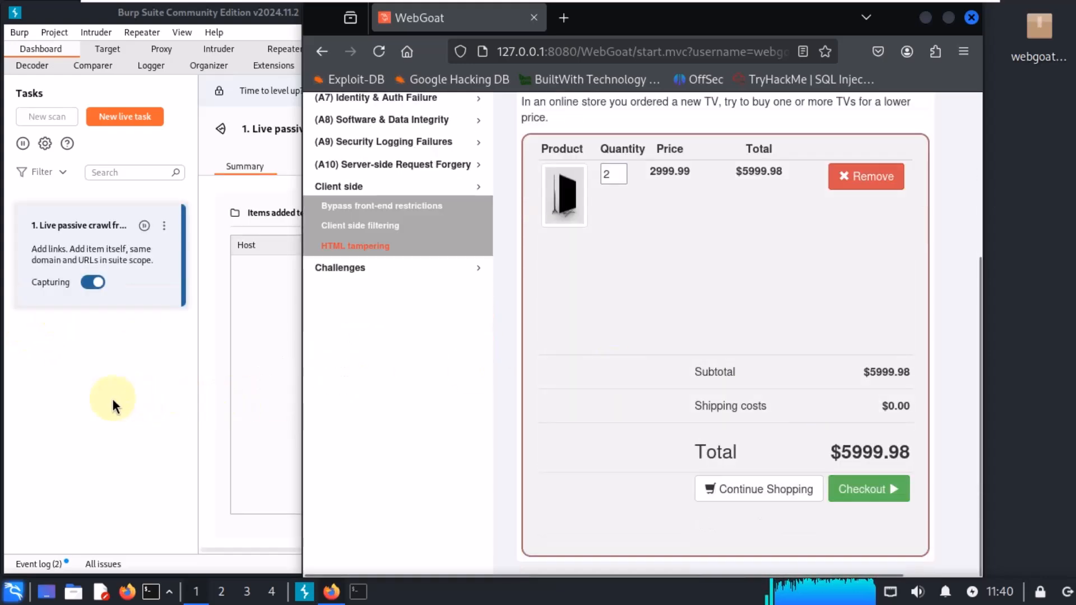
left_click_drag(738, 32, 922, 30)
left_click_drag(813, 299, 835, 26)
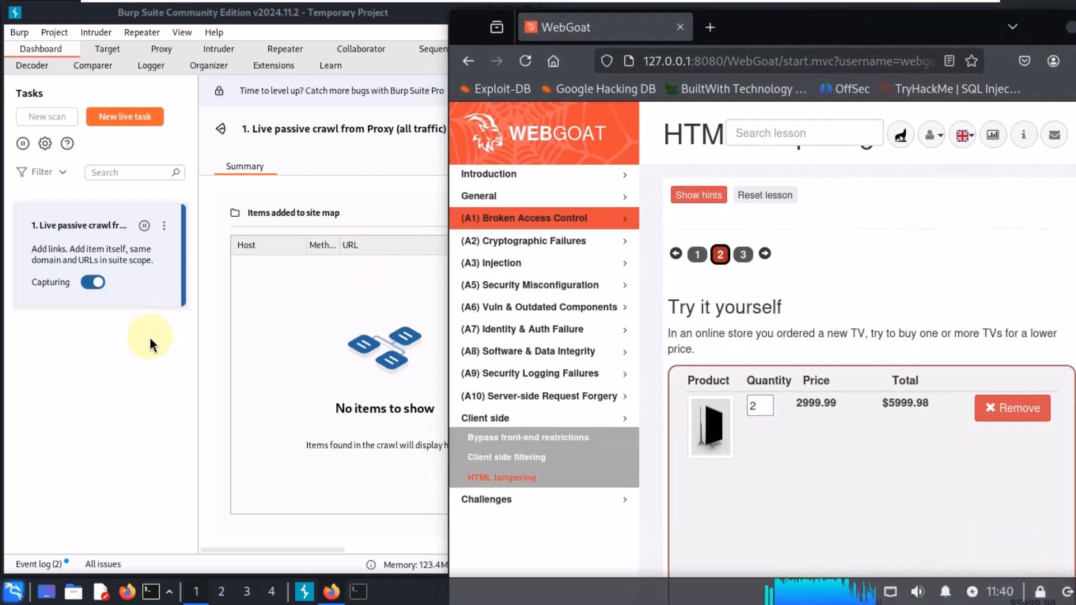
Step: Open Burp's Proxy Intercept view and dismiss the proxy listener notice
left_click(139, 427)
left_click(161, 50)
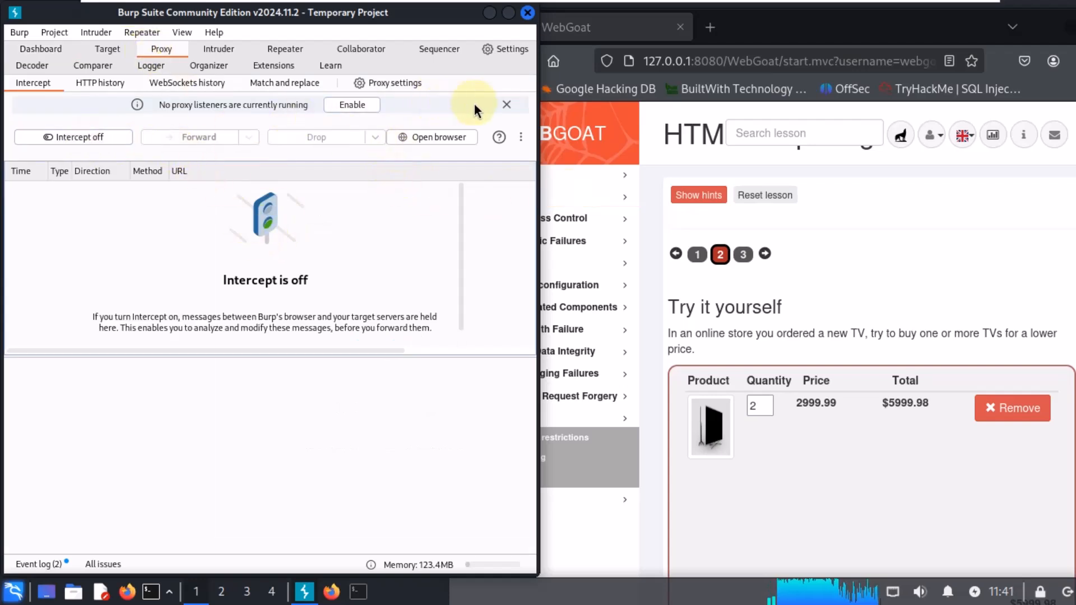
left_click(504, 104)
Step: Switch the browser to the burp proxy profile in the FoxyProxy extension
left_click(854, 24)
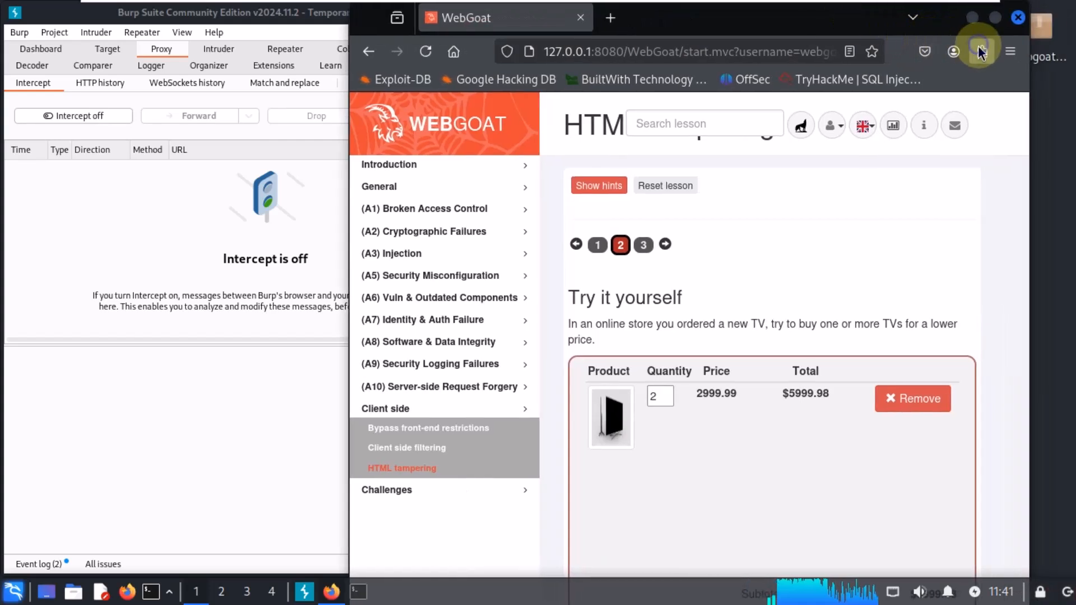
left_click(981, 51)
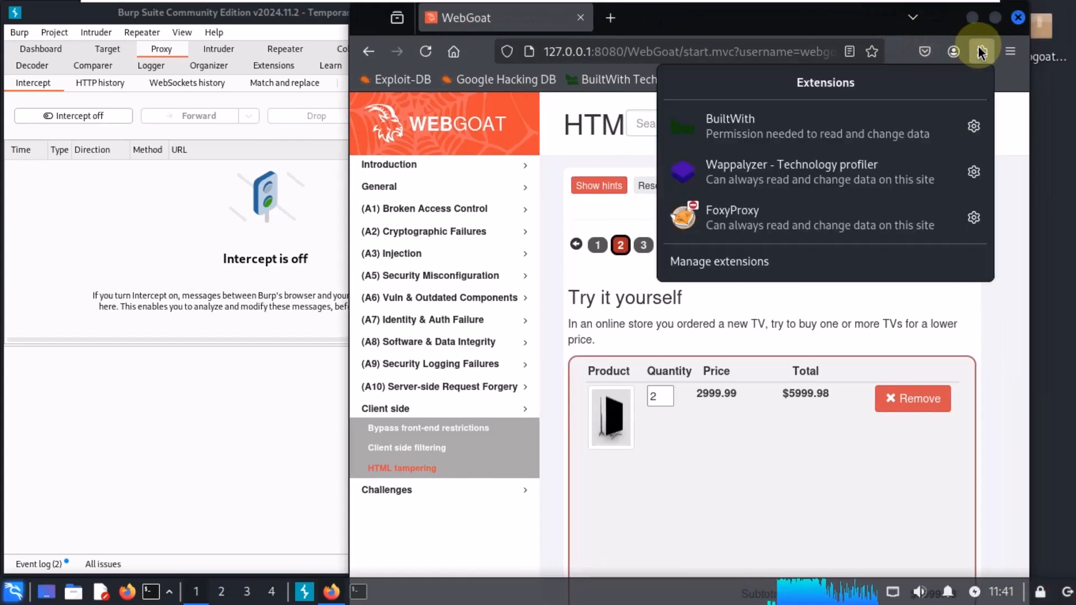
left_click(821, 218)
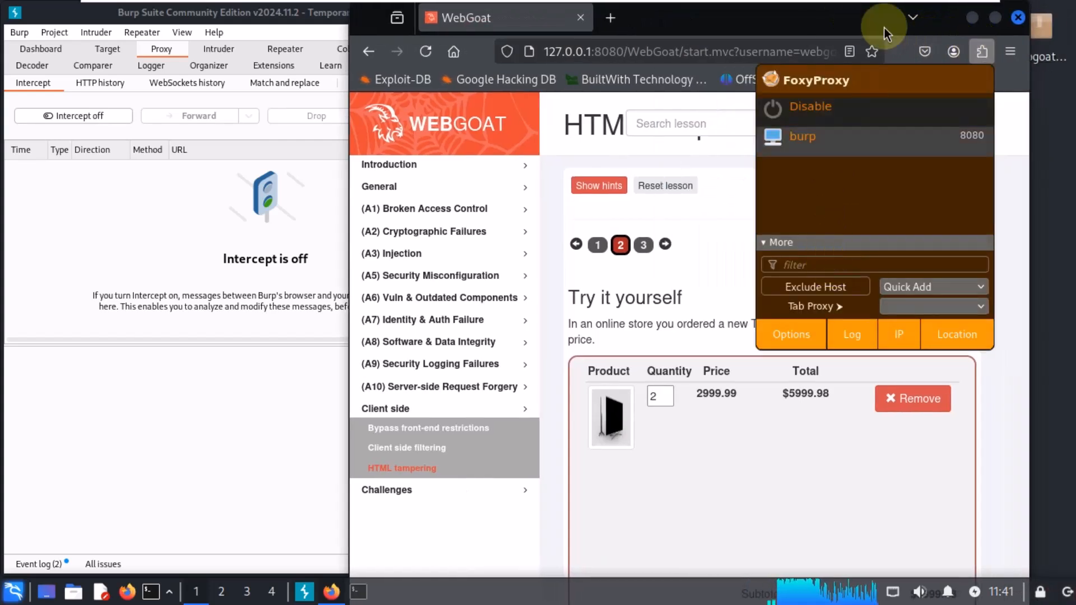
left_click(830, 142)
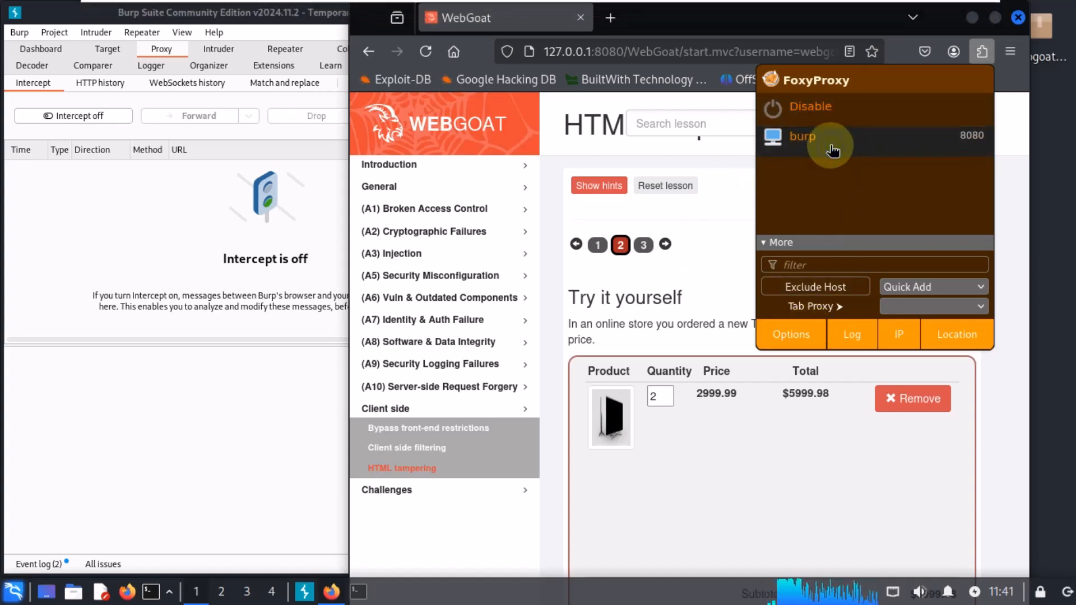
left_click(981, 53)
left_click(981, 54)
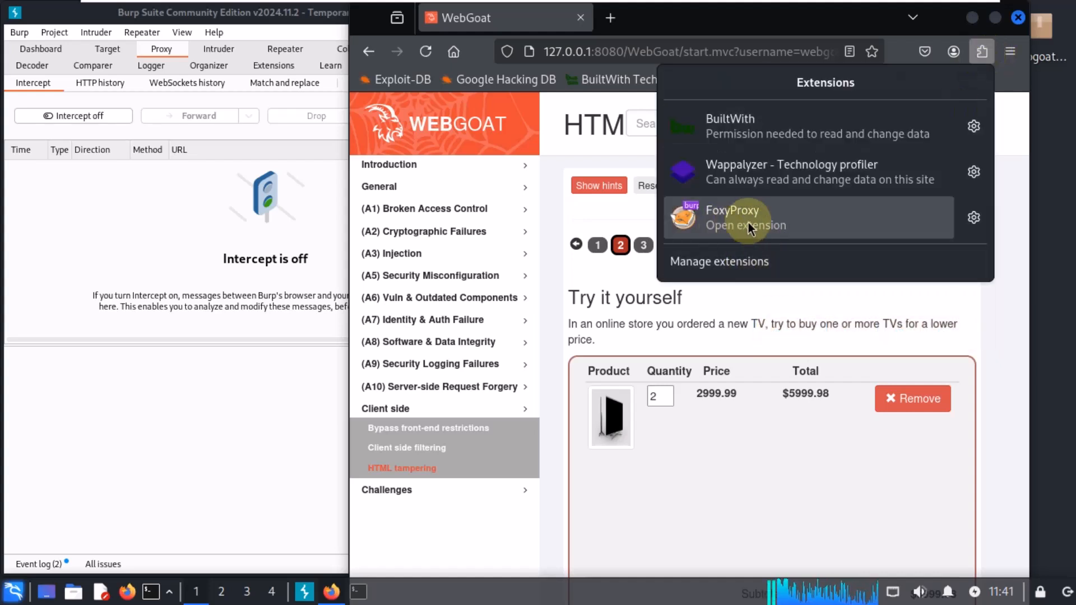
left_click(124, 208)
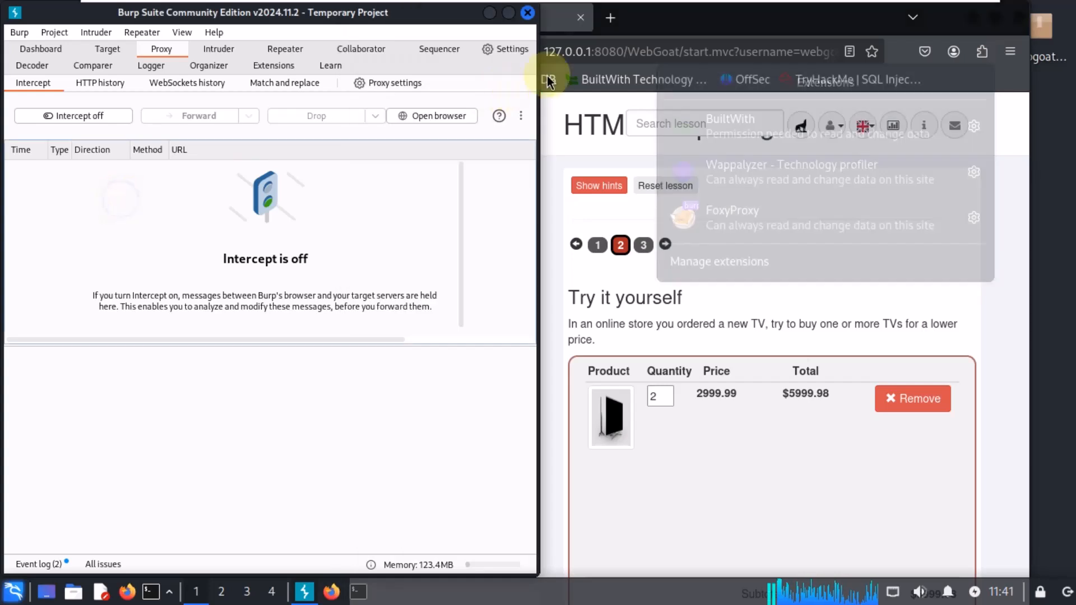
Step: Turn Burp interception on and open the 192.168.1.102 shortcut in a new browser tab
left_click(610, 18)
left_click(33, 118)
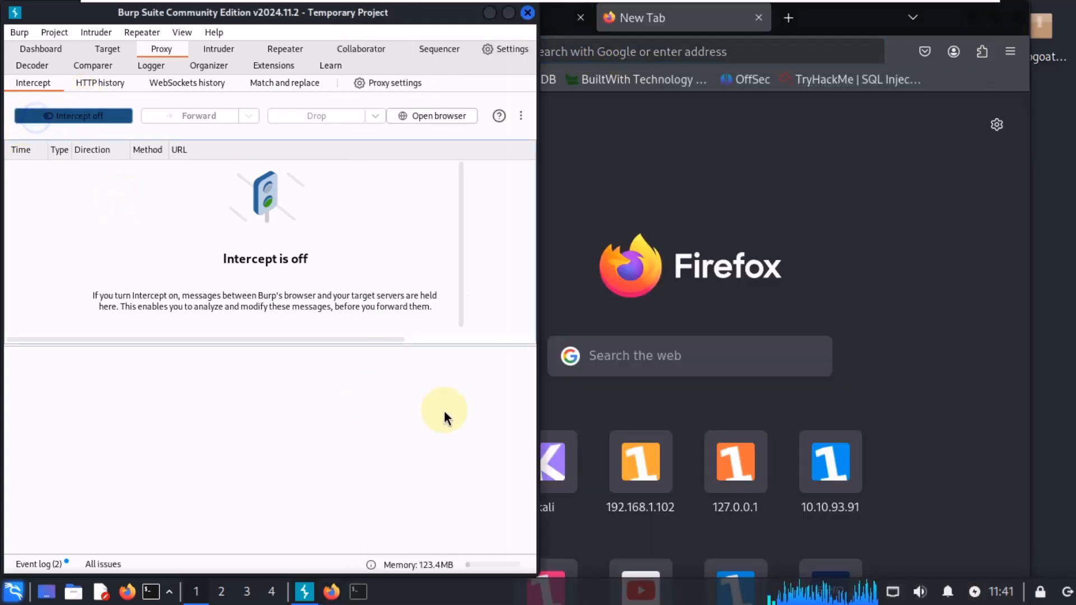
left_click(645, 471)
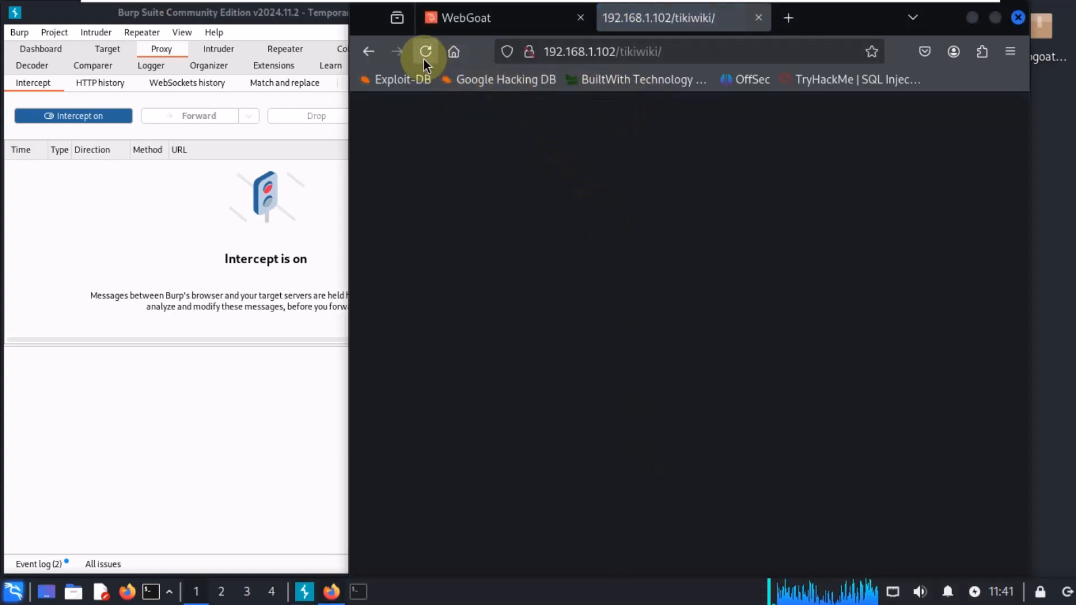
Step: Navigate the new tab to eero.com from the address bar suggestions
left_click(101, 204)
left_click(690, 209)
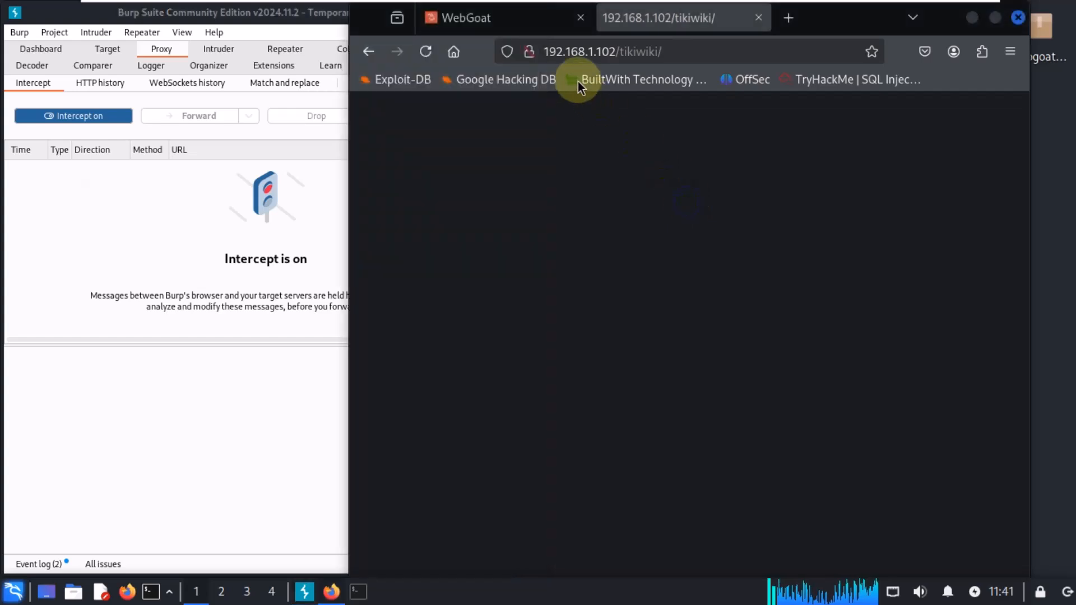
left_click(680, 56)
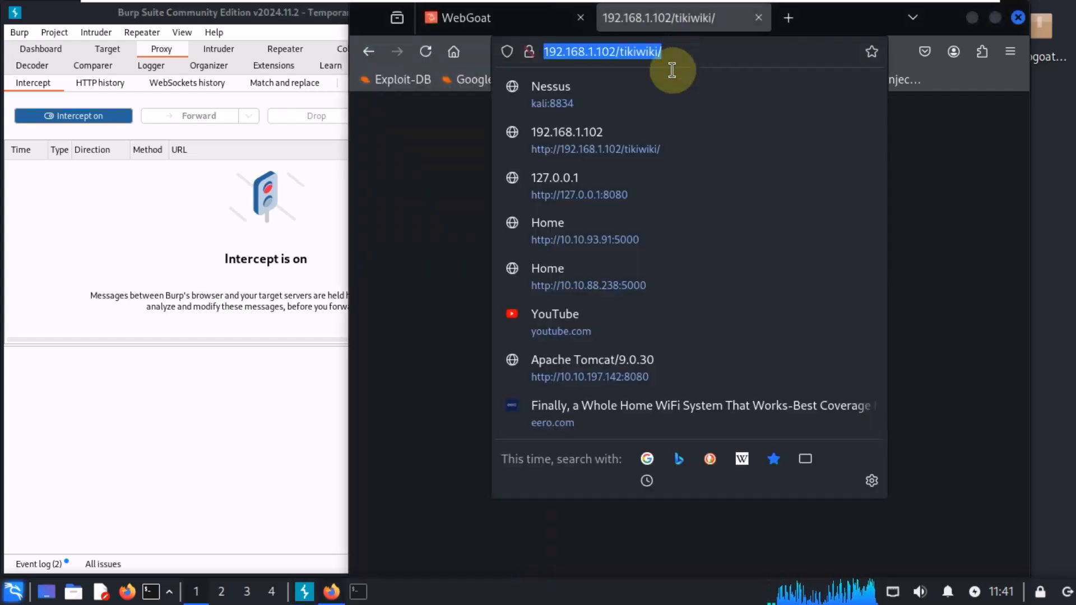
left_click(591, 405)
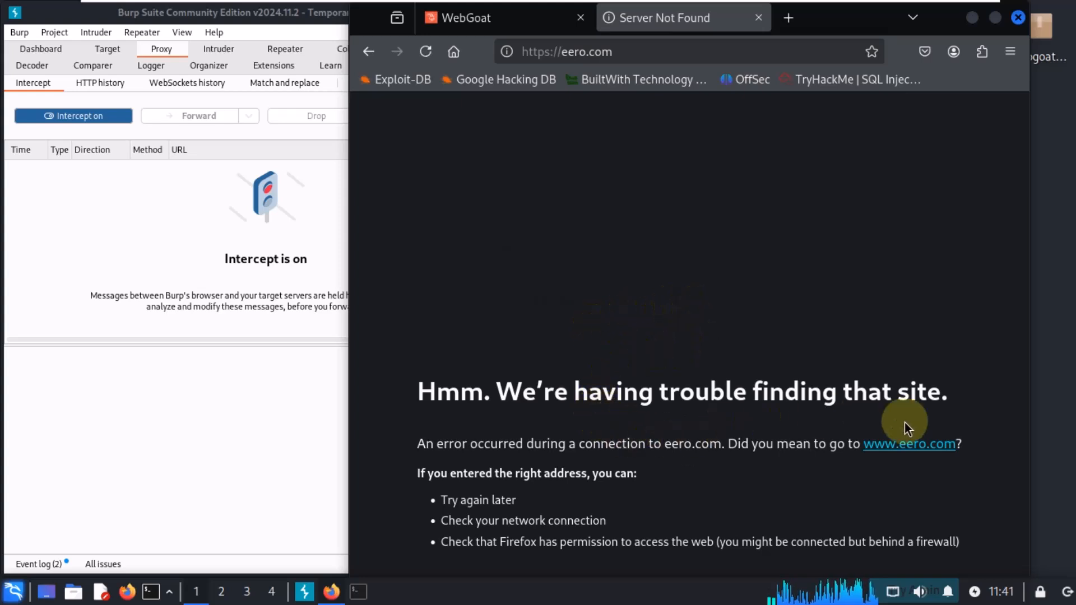
Step: Open the FoxyProxy popup to check the burp proxy profile, then dismiss it
left_click_drag(764, 543, 960, 542)
left_click(931, 194)
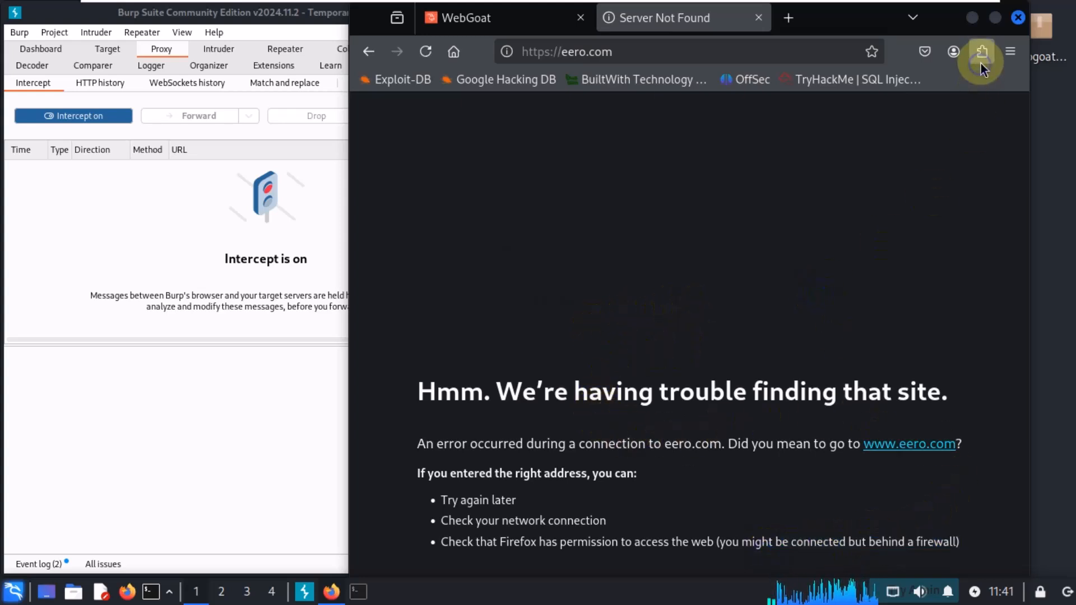
left_click(981, 51)
left_click(768, 218)
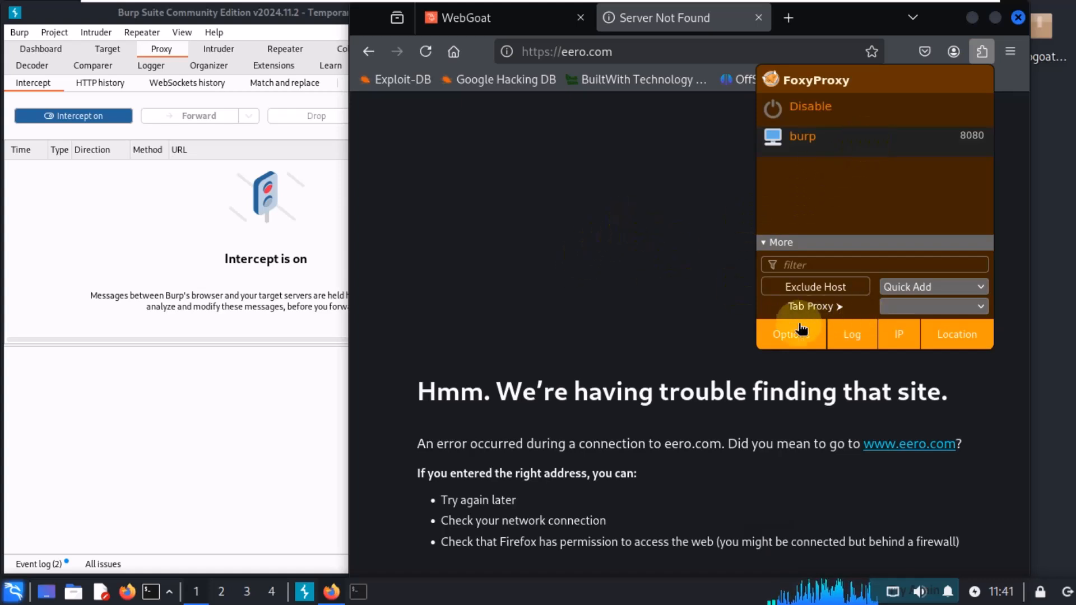
right_click(817, 147)
key("Escape")
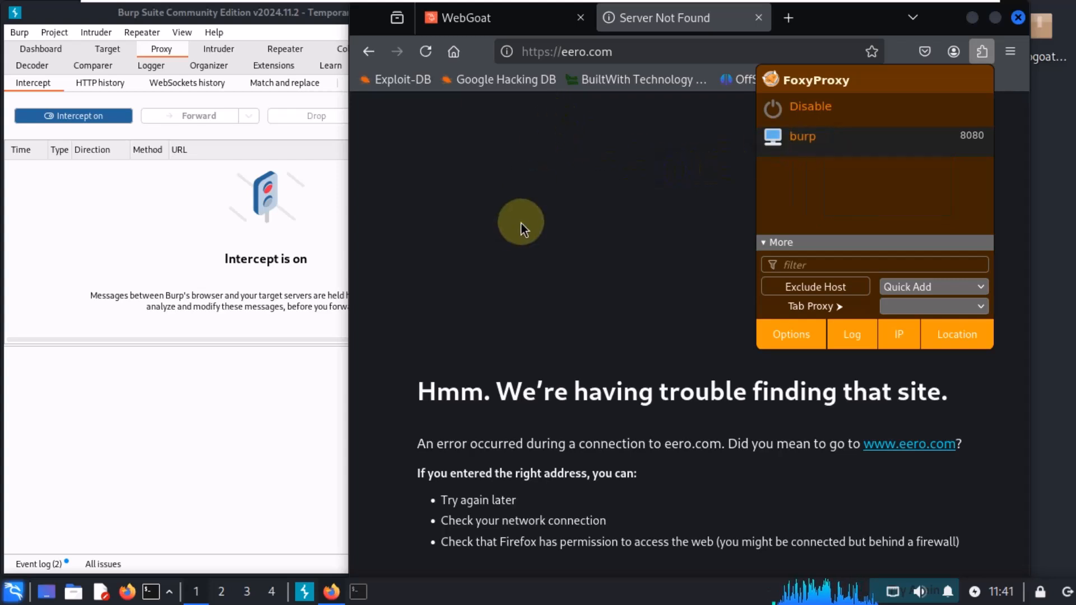
Step: Maximize the Burp window, then compare the WebGoat tab's address port in the browser
left_click(149, 233)
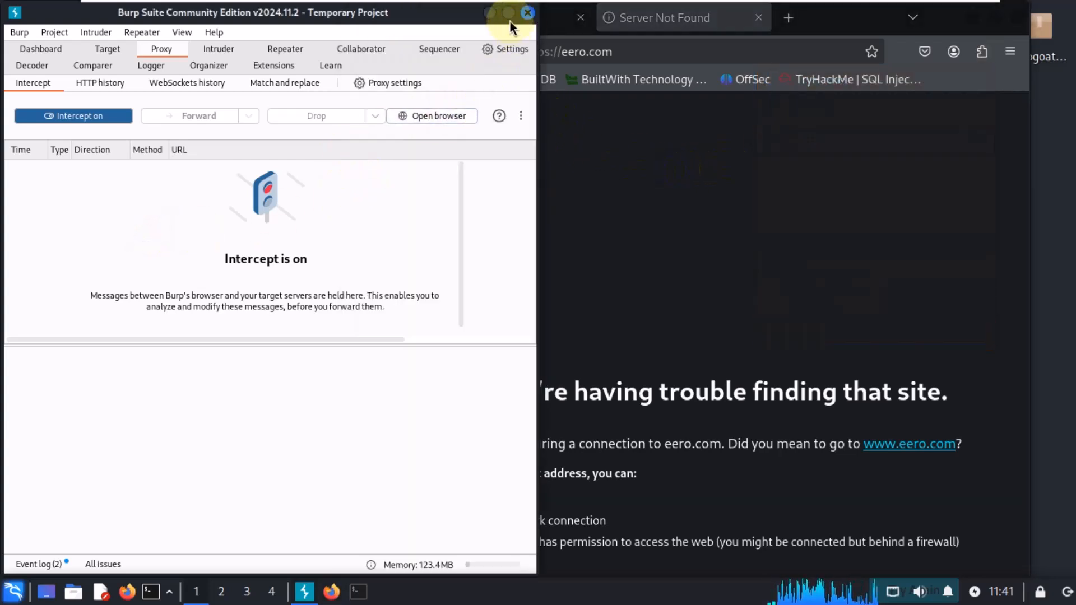
left_click(509, 20)
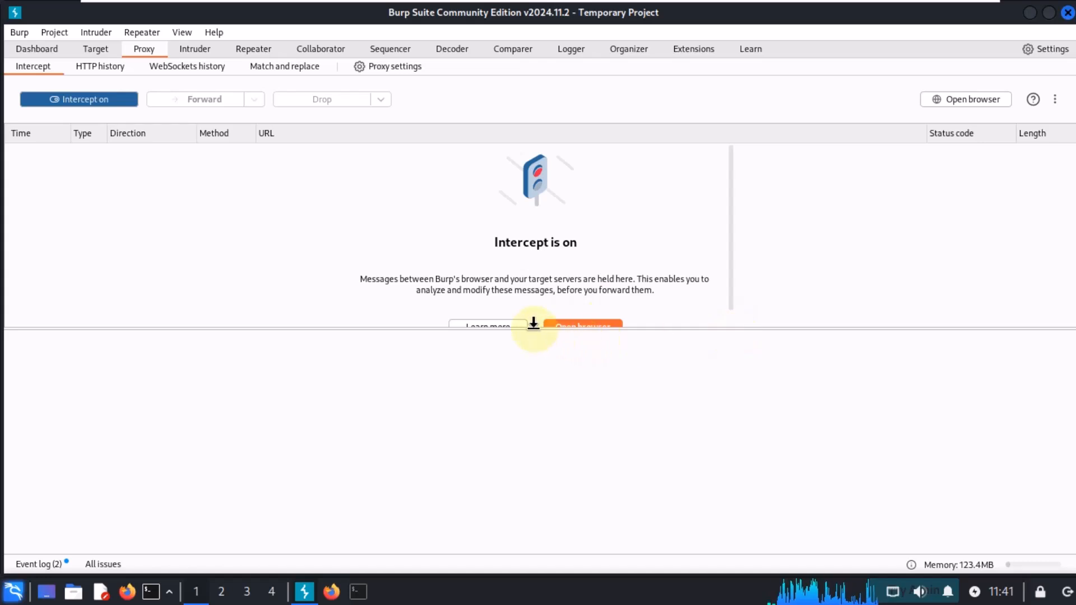
left_click(331, 591)
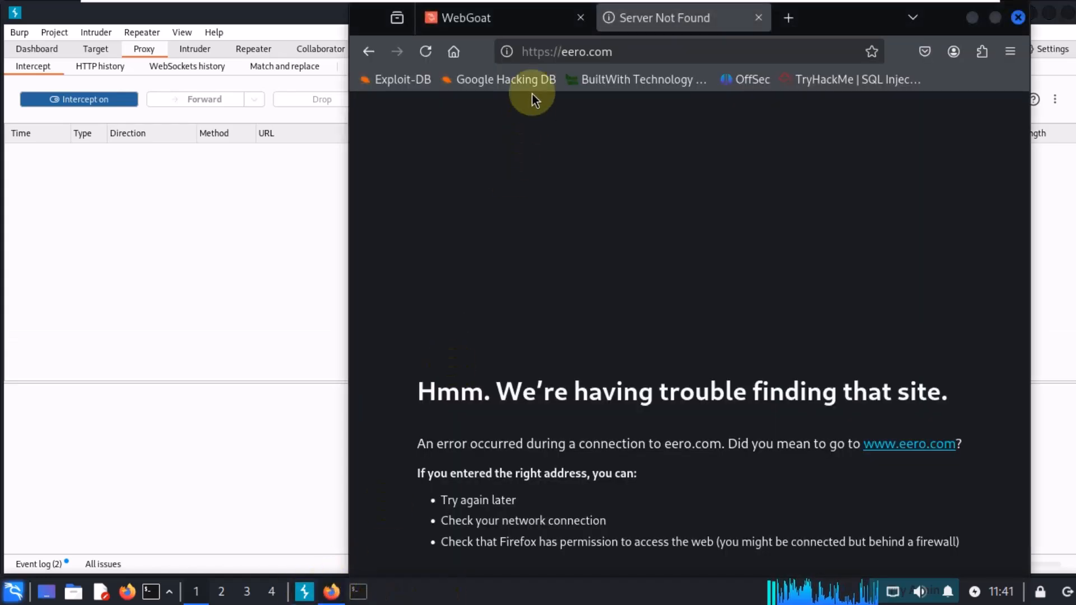
left_click(524, 19)
left_click(617, 51)
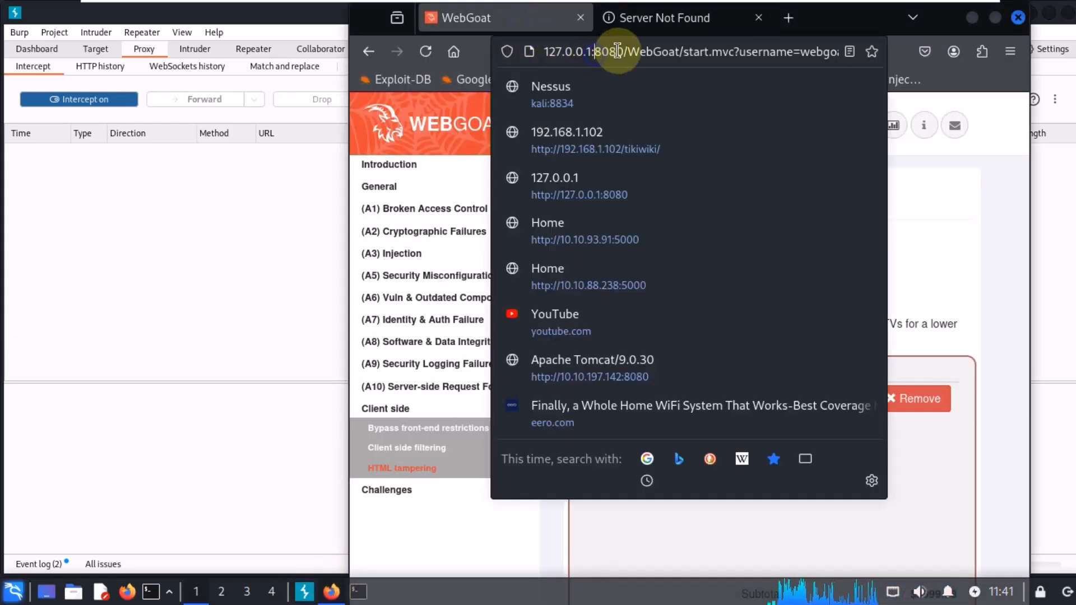
double_click(617, 51)
Step: Open Burp's proxy settings and try to start the 127.0.0.1:8080 proxy listener, closing the error dialog
left_click(193, 173)
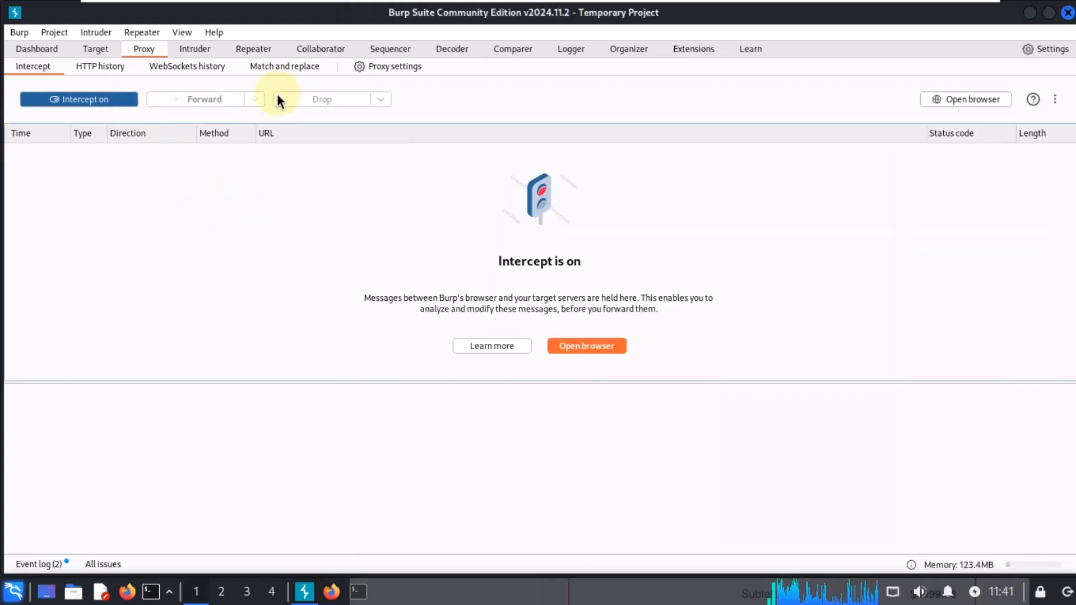
left_click(398, 67)
left_click(476, 160)
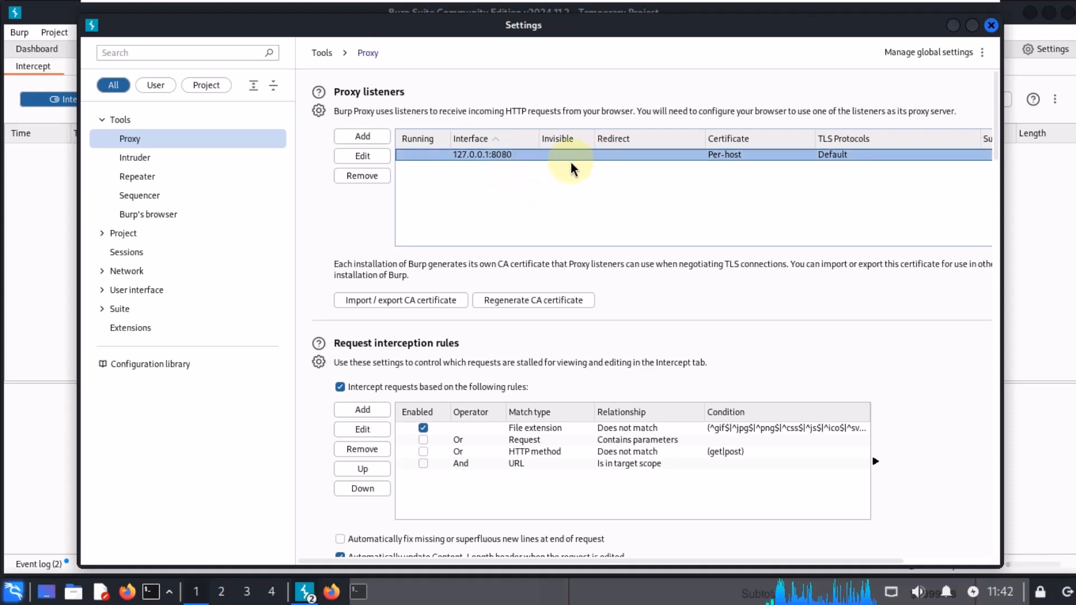
left_click(421, 155)
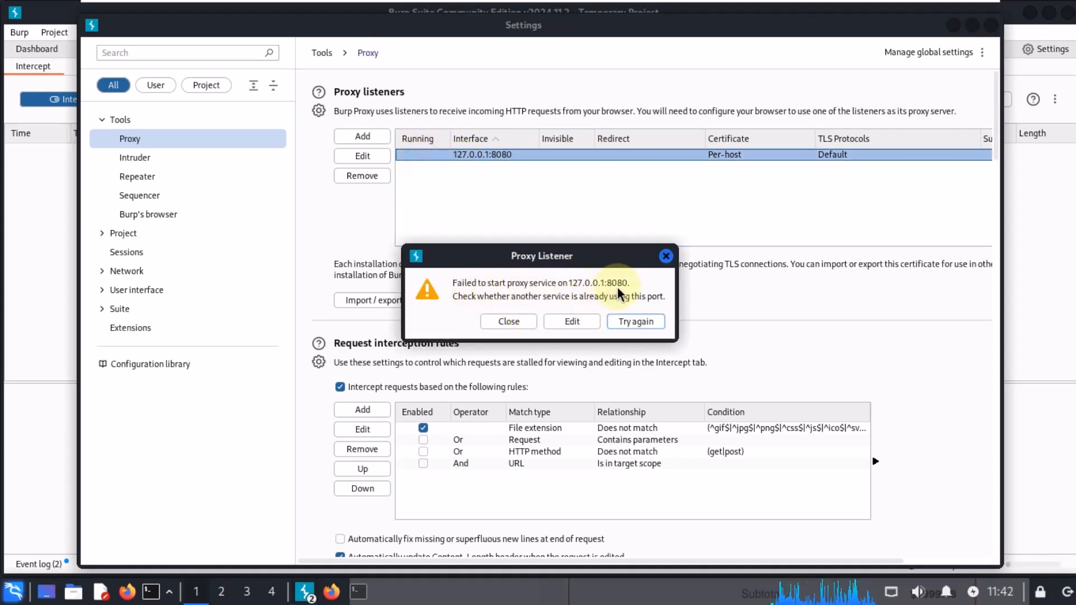
left_click(665, 257)
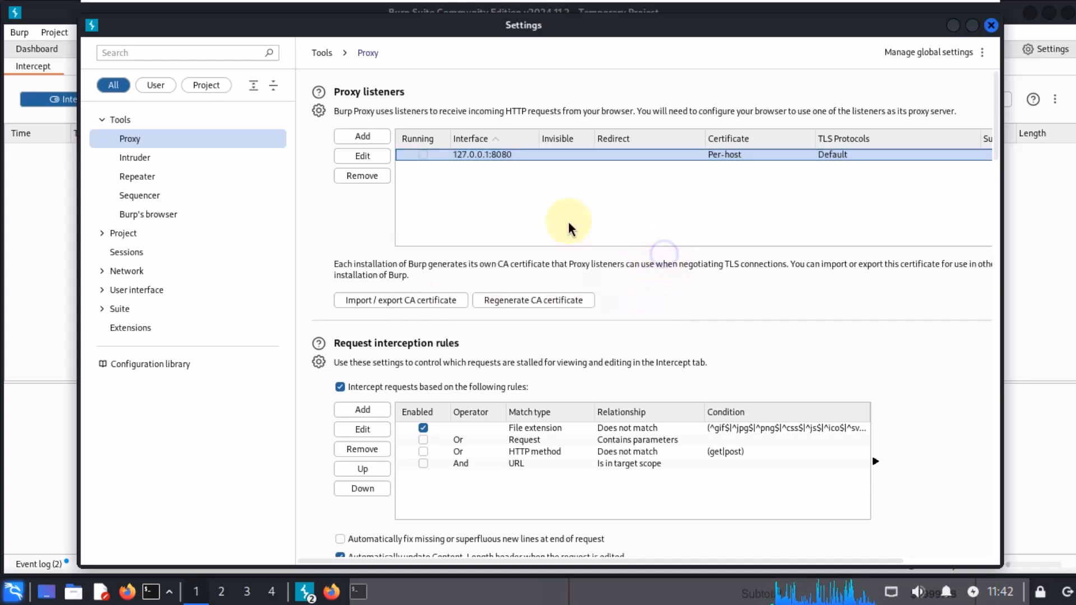
Step: Add a new Burp proxy listener bound to port 8090 on the loopback address
left_click(369, 138)
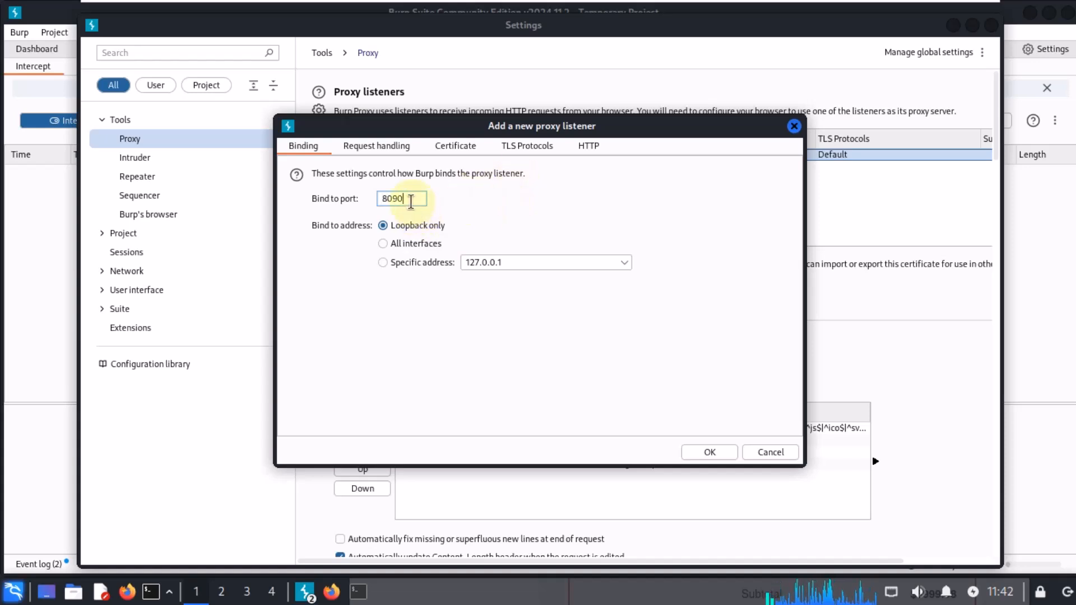
left_click_drag(411, 202, 328, 200)
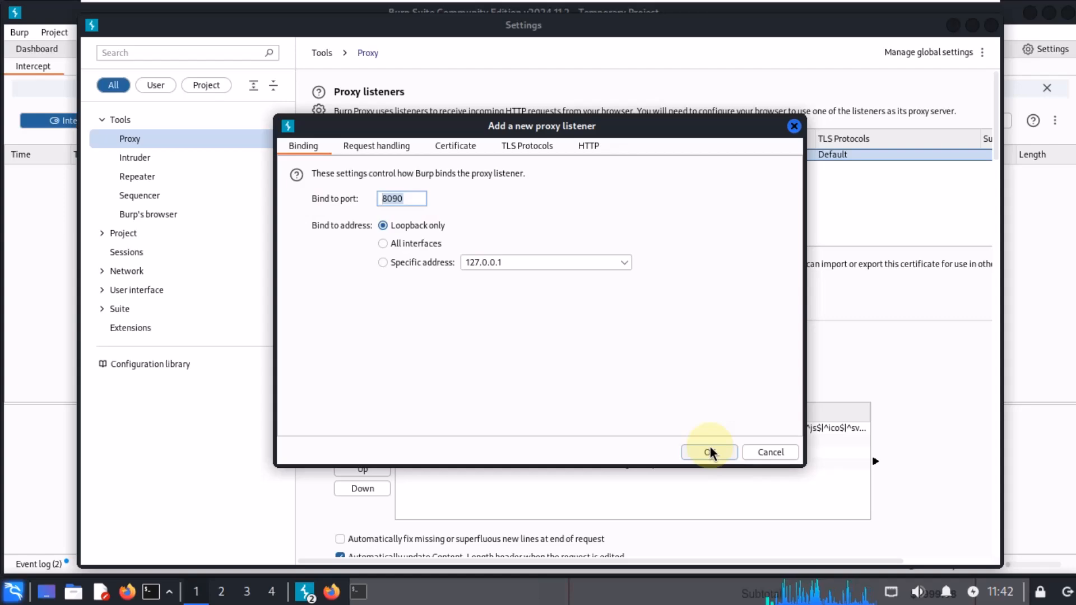
left_click(359, 591)
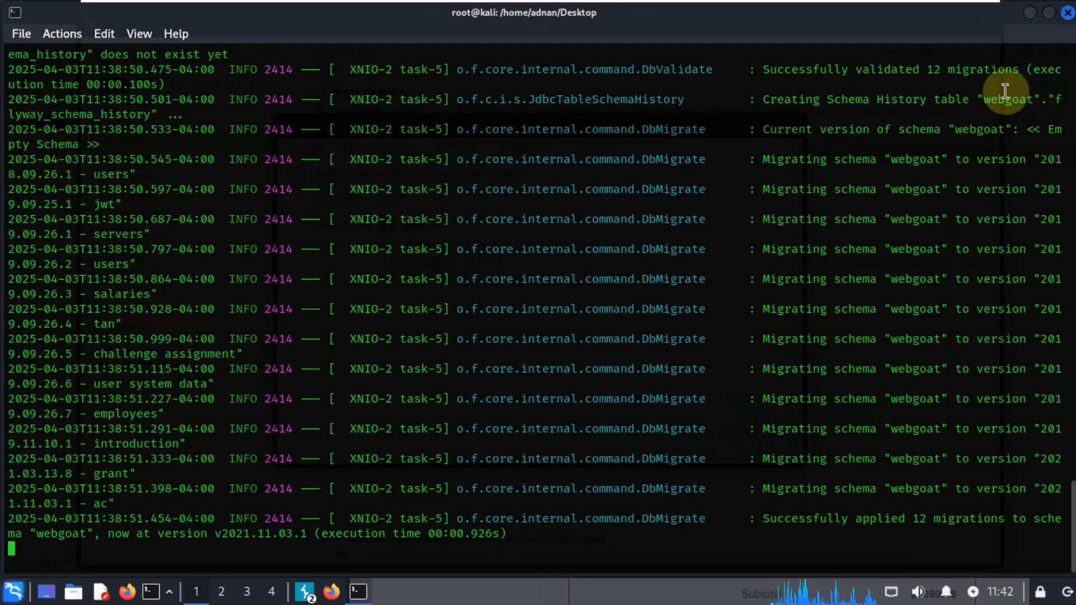
left_click(1029, 14)
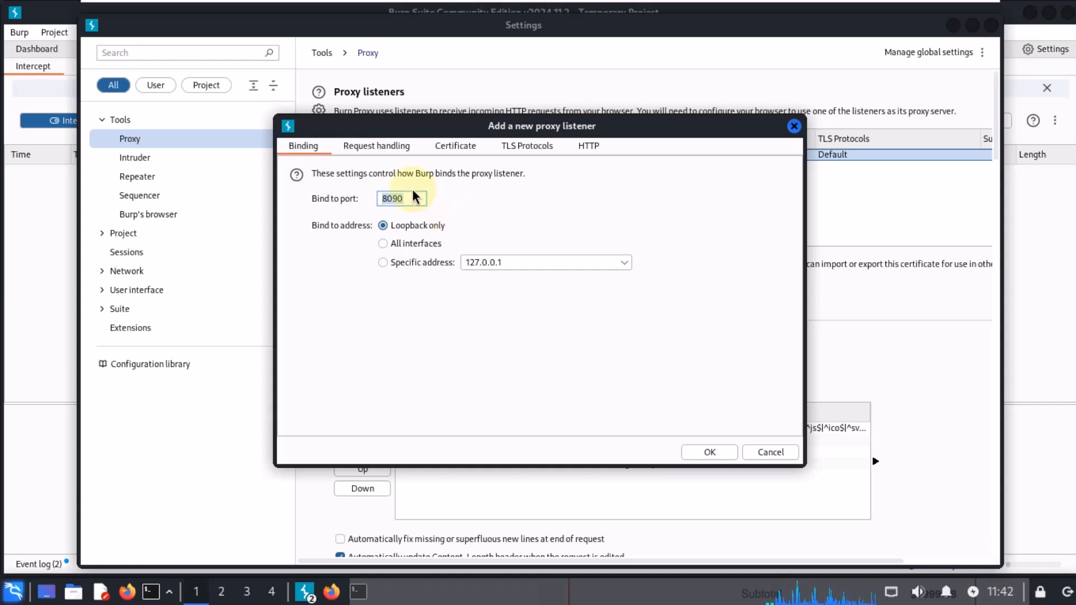
key("Home")
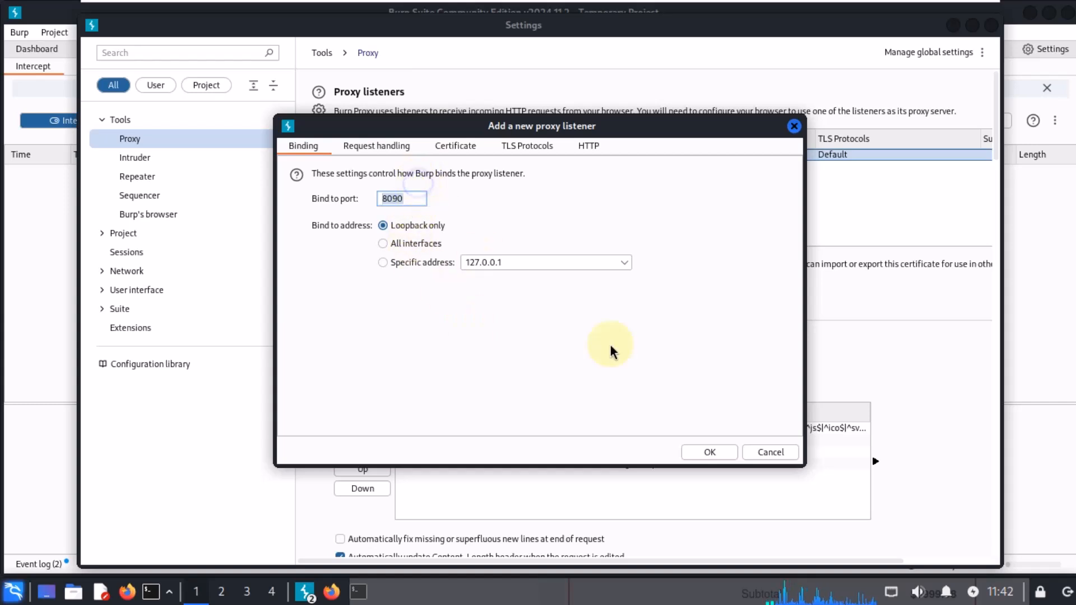
left_click(710, 452)
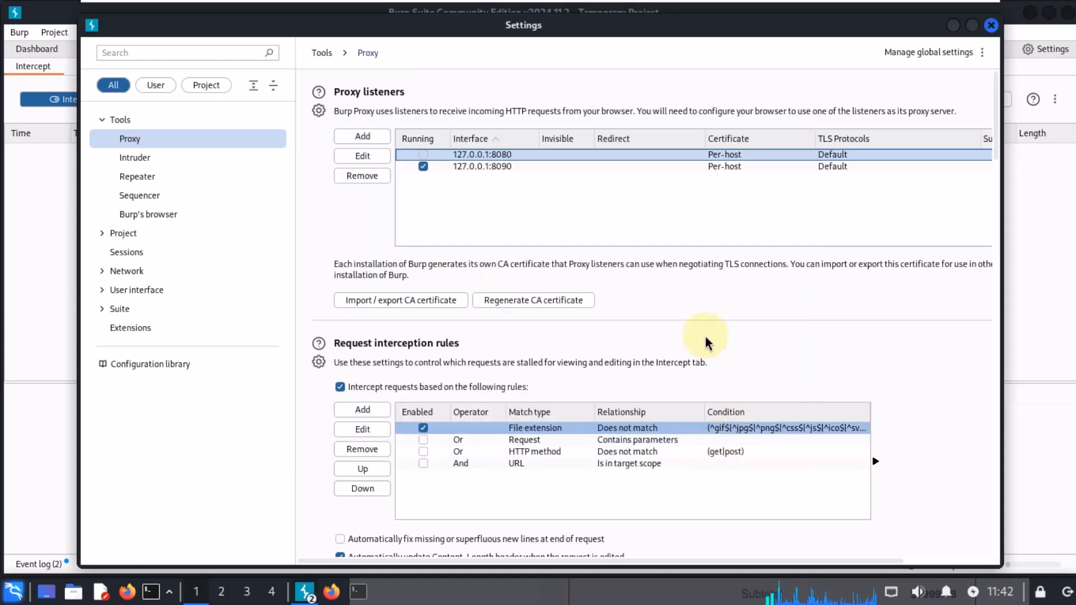
Step: Close Burp's proxy settings and place the Burp window back beside the browser
left_click(497, 157)
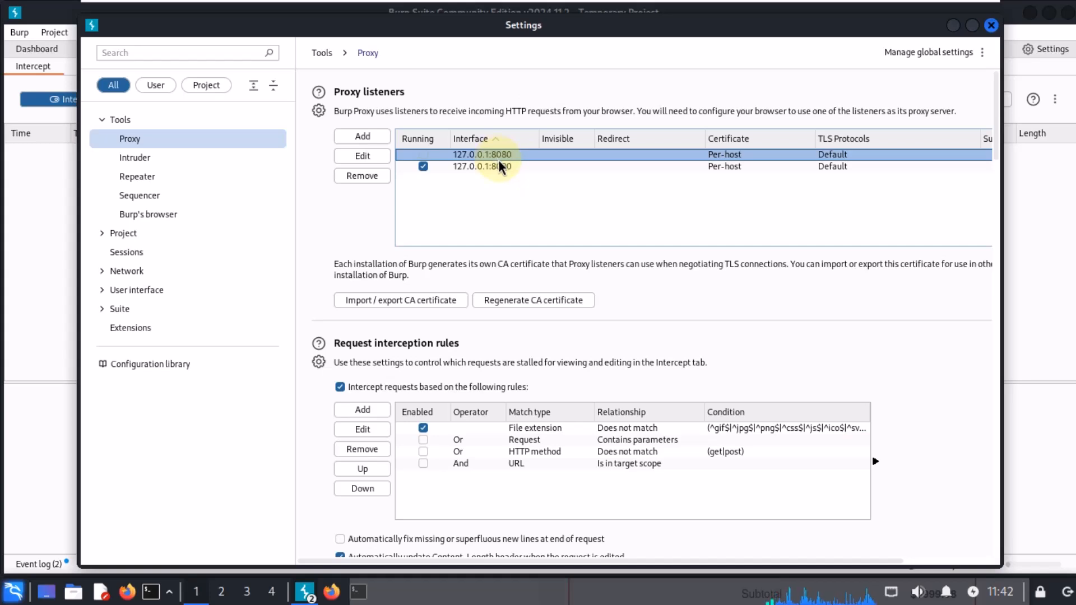
left_click(425, 154)
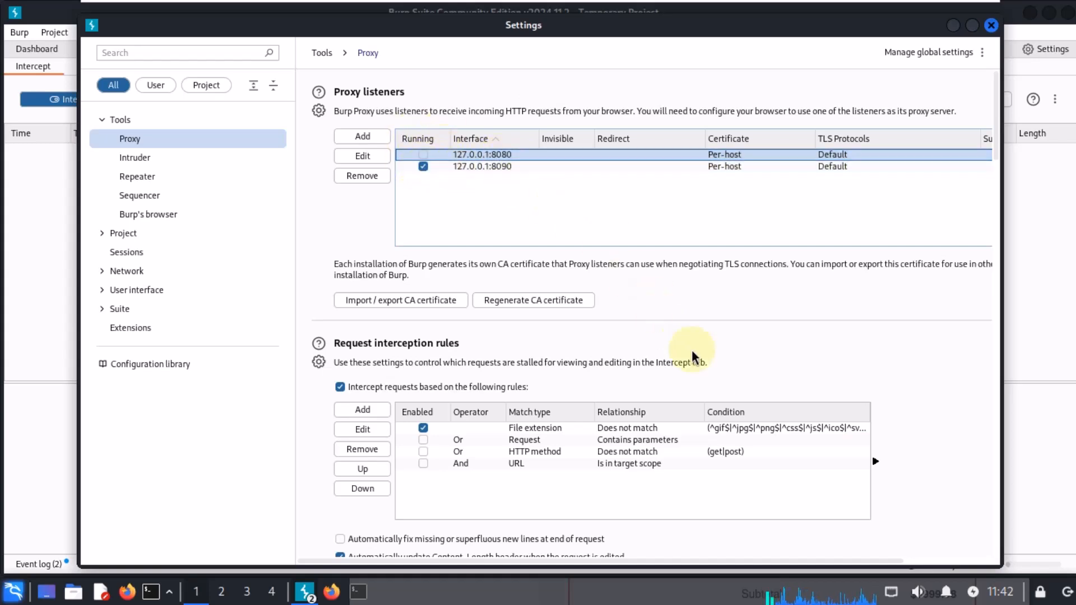
left_click(990, 25)
left_click_drag(913, 14, 444, 23)
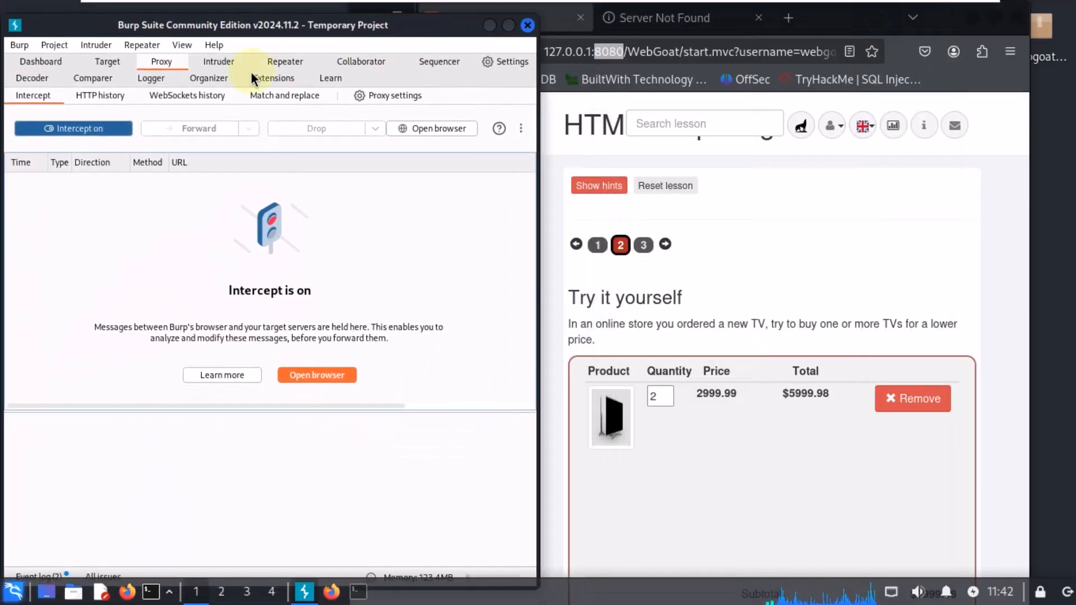
Step: Open the FoxyProxy Options page and go to its Proxies list
left_click(923, 195)
left_click(981, 51)
left_click(785, 217)
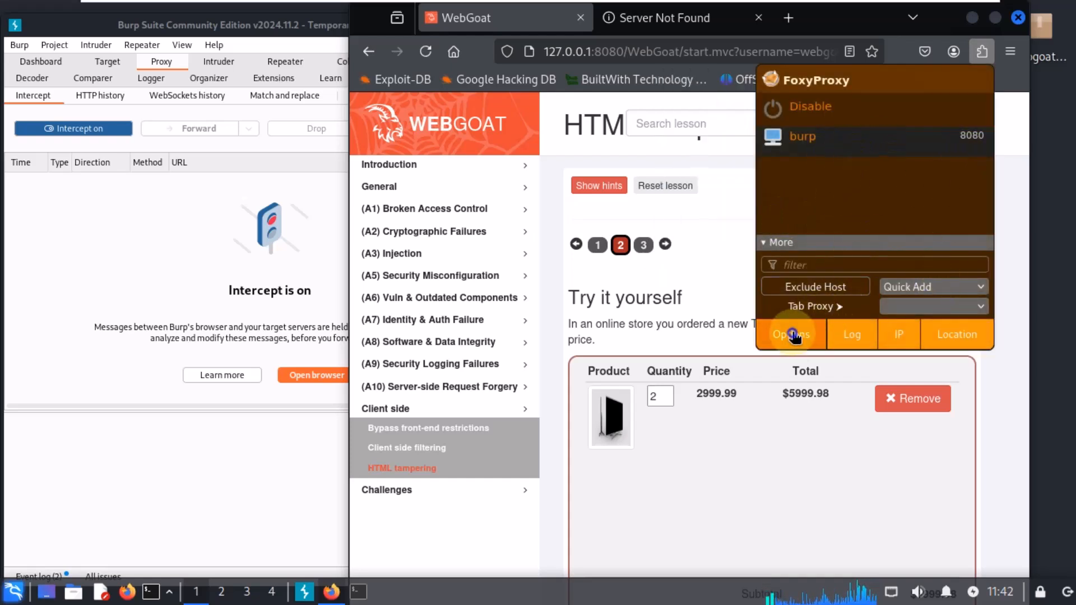
left_click(793, 335)
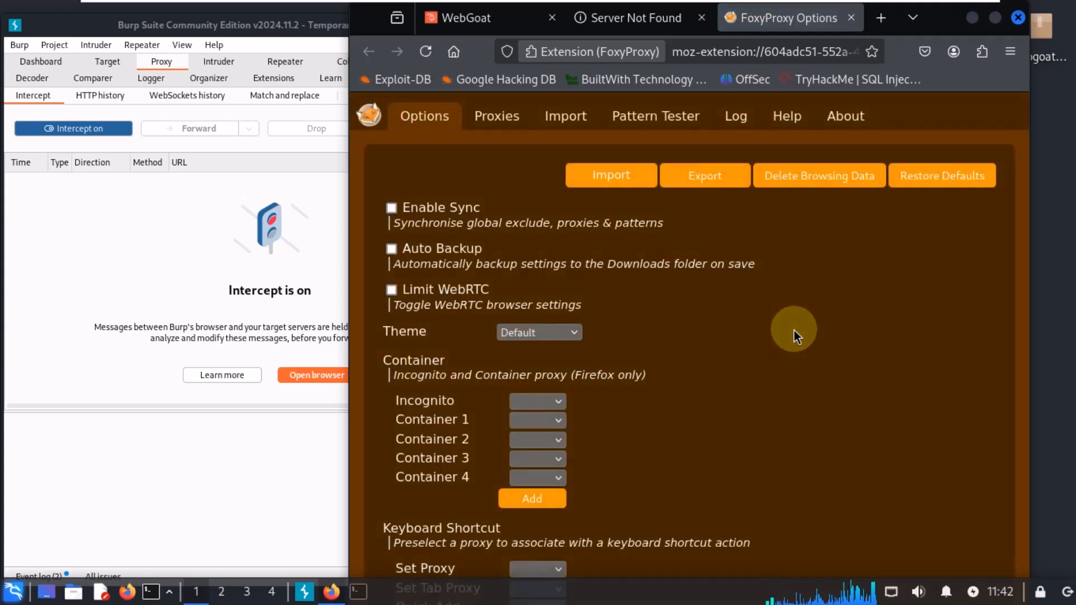
left_click(496, 116)
left_click(705, 257)
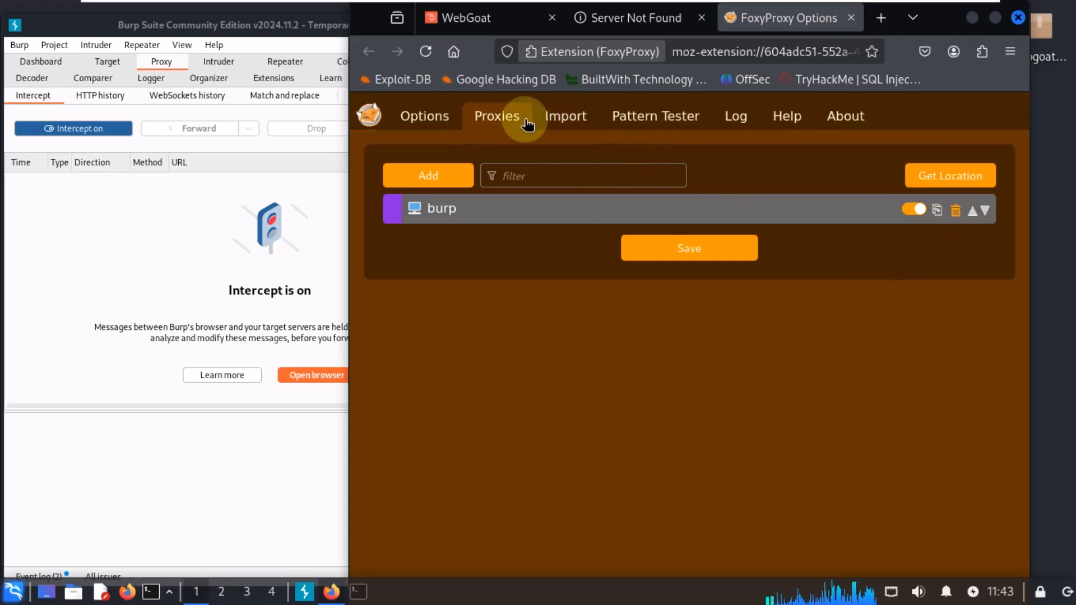
Step: Add a FoxyProxy proxy titled 8090 with type HTTP, hostname 127.0.0.1 and port 8090, and save it
left_click(395, 178)
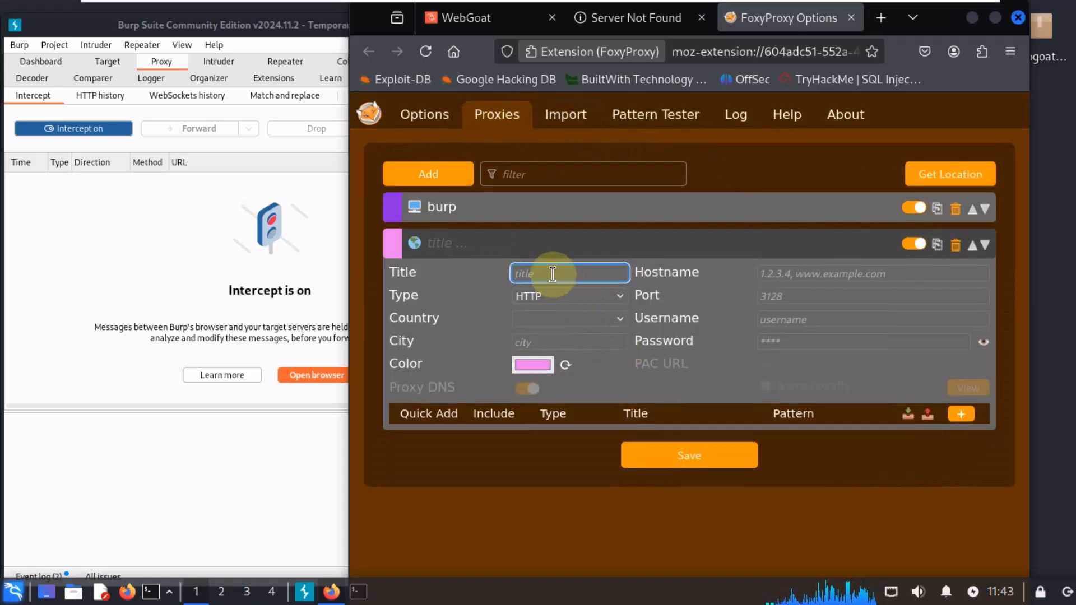
type("809")
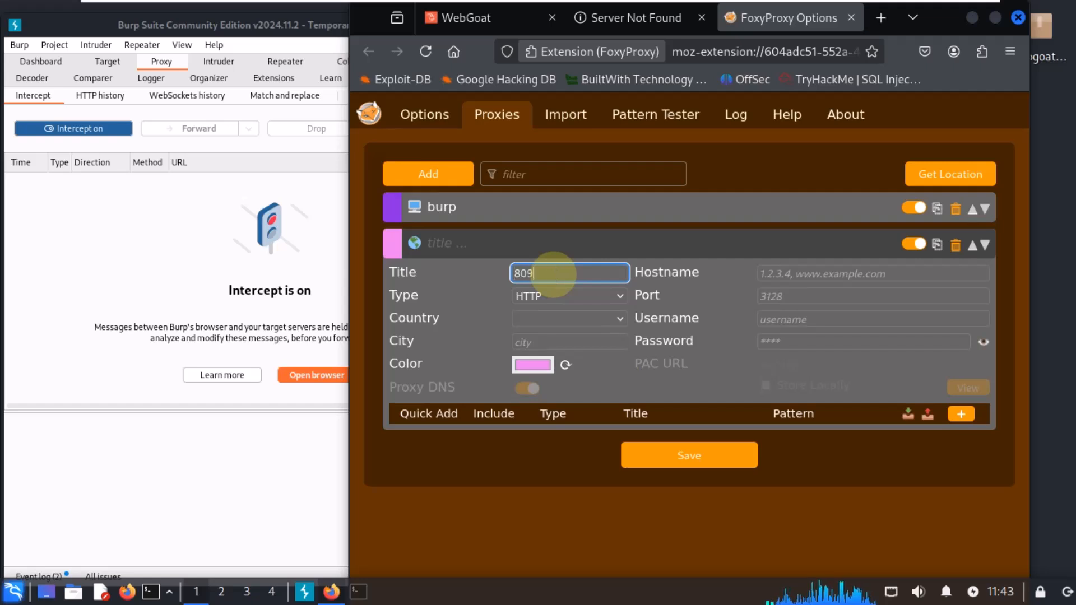
type("0")
left_click(532, 292)
left_click(532, 295)
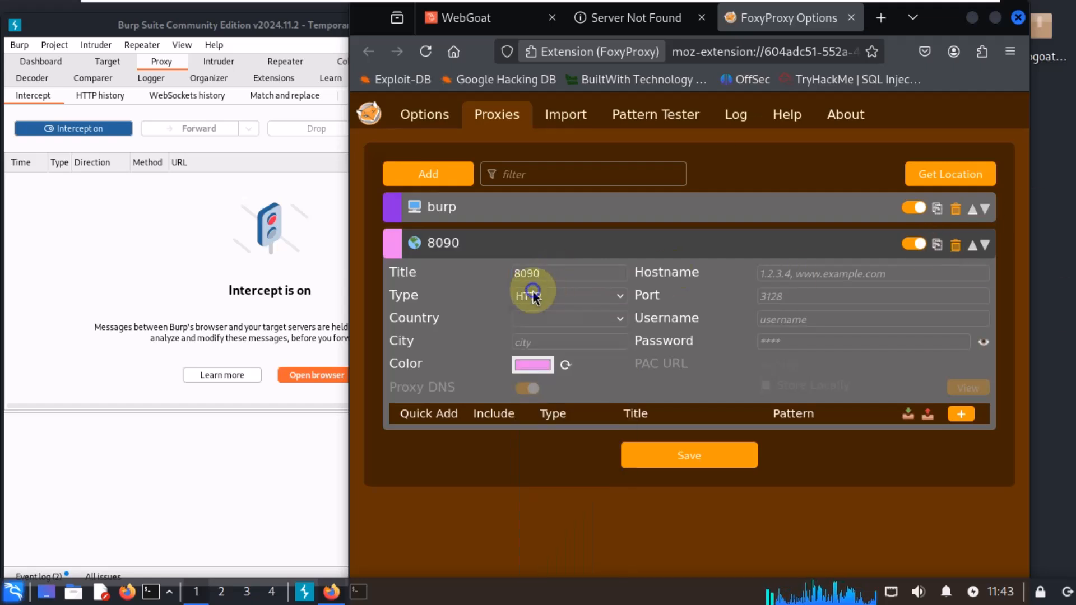
left_click(830, 273)
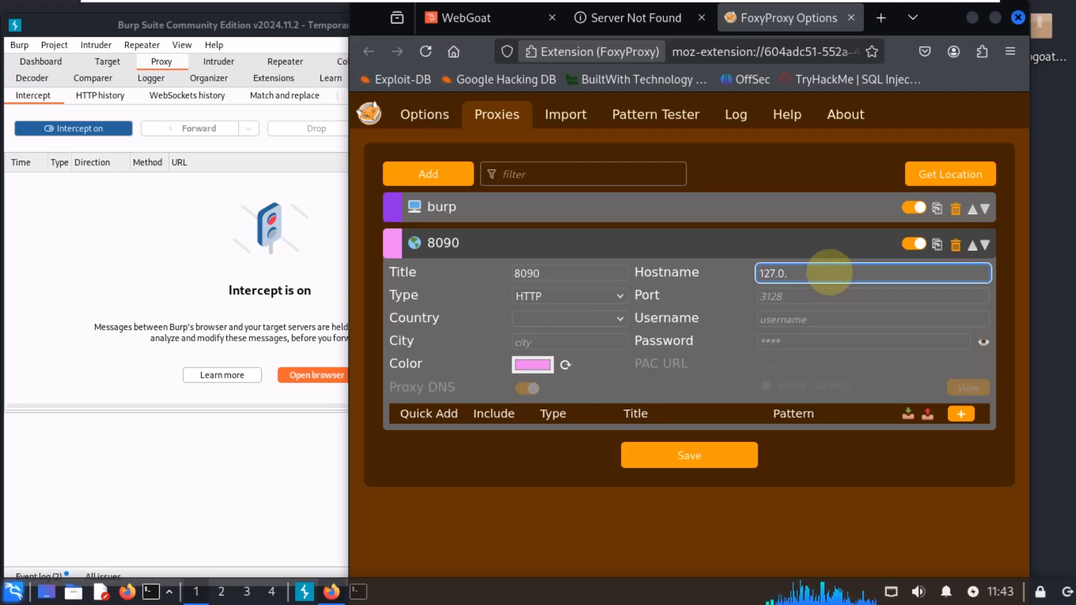
left_click(887, 294)
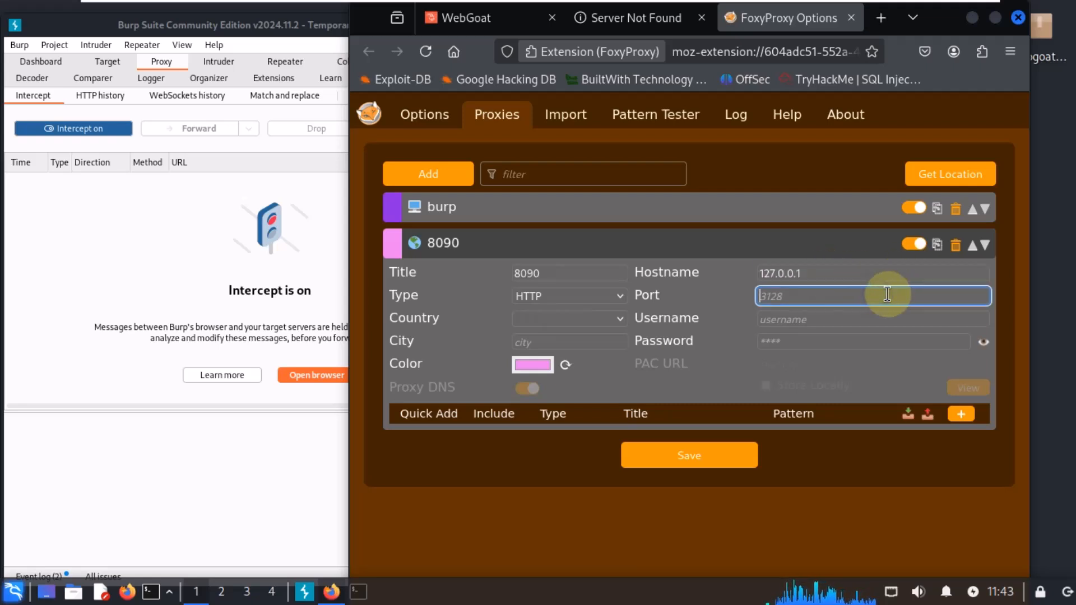
left_click(696, 451)
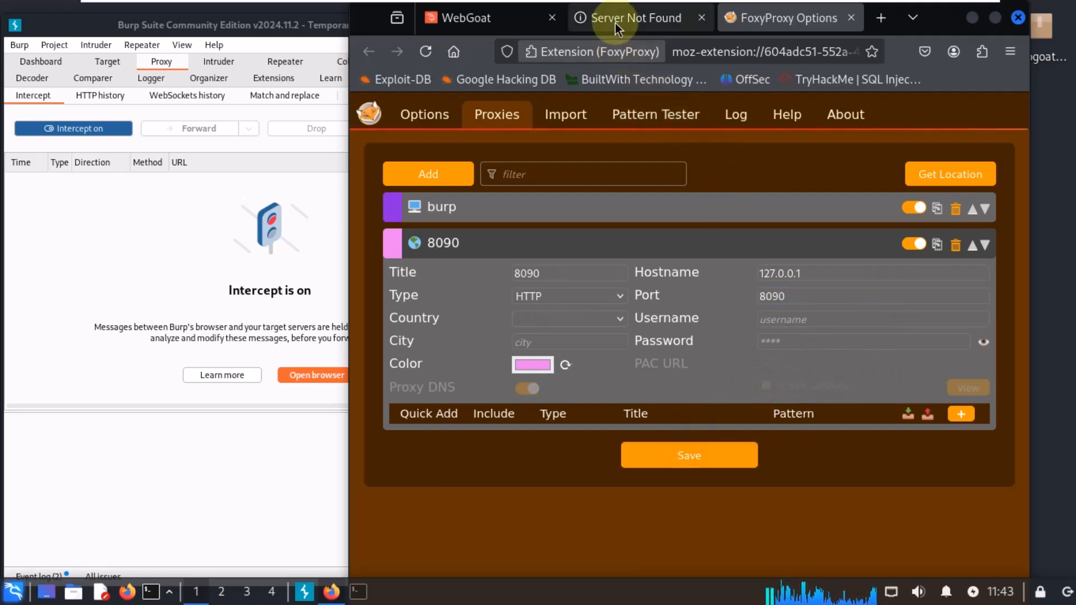
Step: Close the eero.com error tab and the FoxyProxy Options tab
left_click_drag(687, 22, 647, 33)
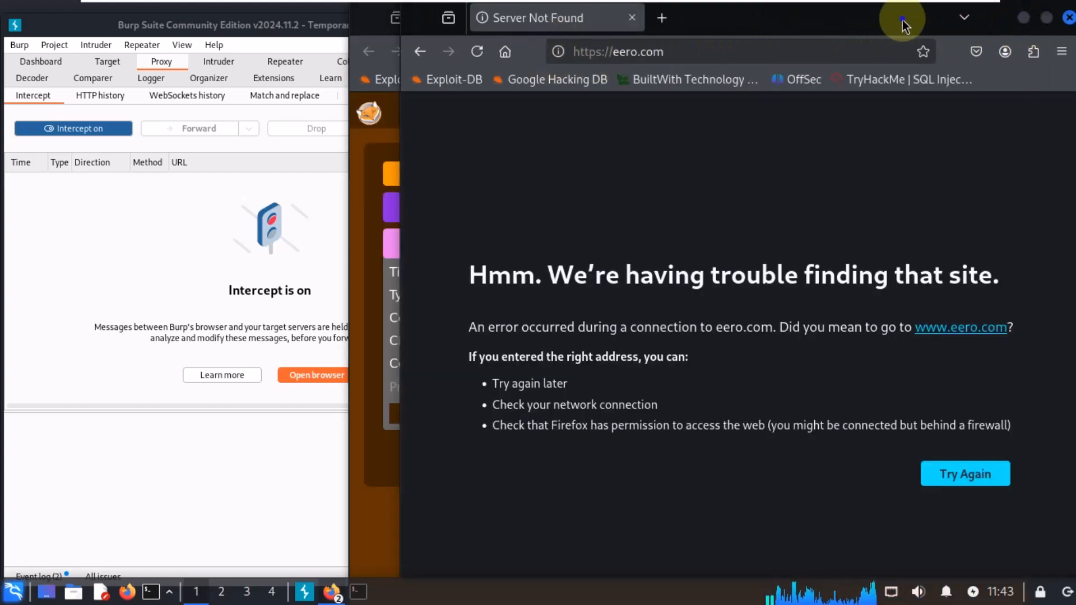
left_click_drag(902, 24, 771, 86)
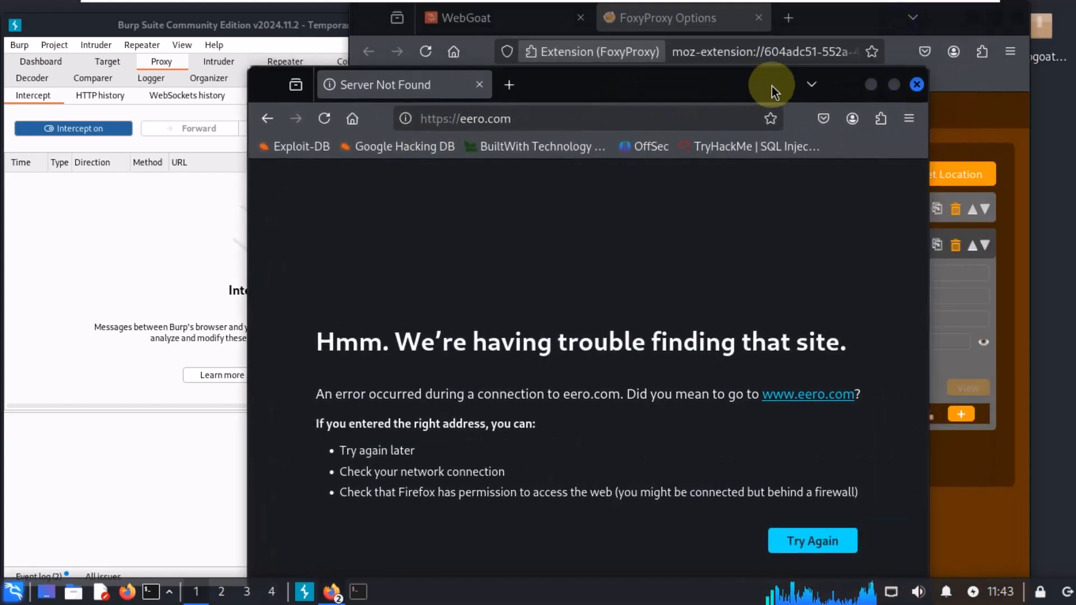
left_click(917, 84)
left_click(760, 18)
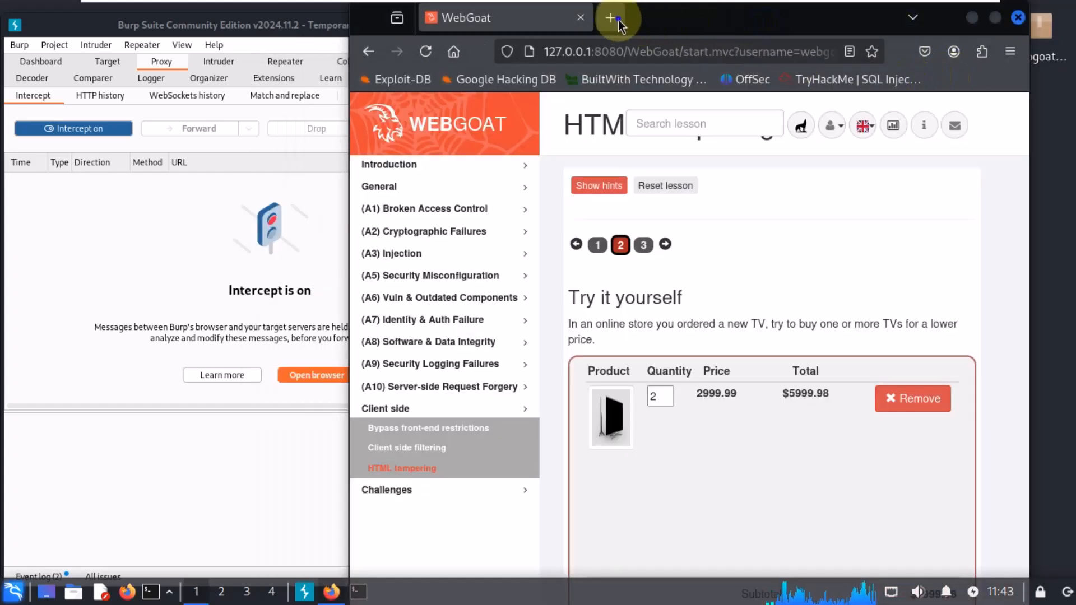
Step: Open a new tab, switch FoxyProxy to the 8090 profile, and open the kali shortcut
left_click(614, 19)
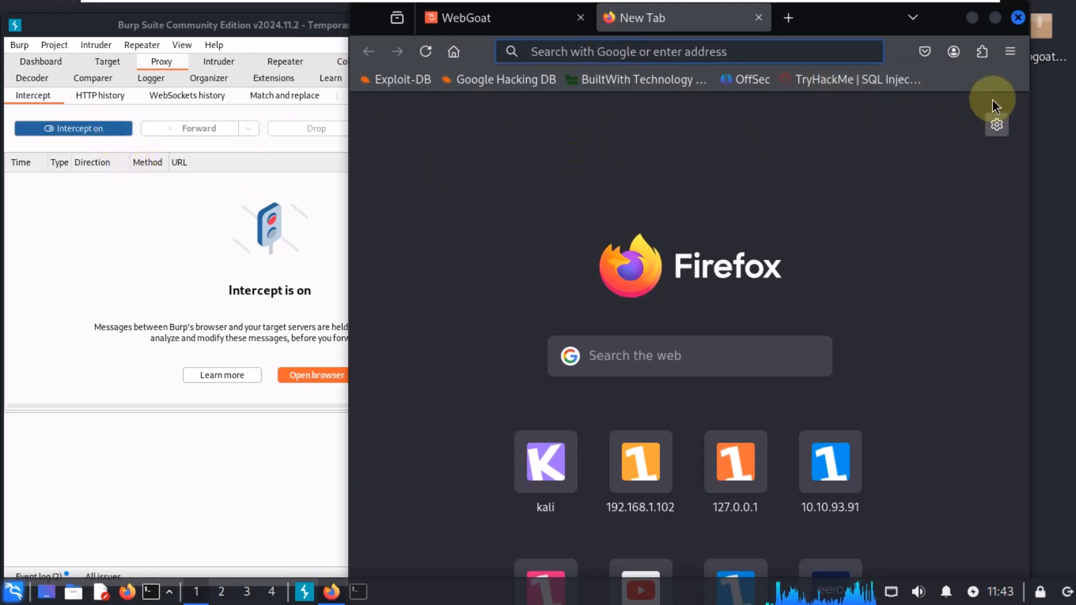
left_click(982, 51)
left_click(796, 226)
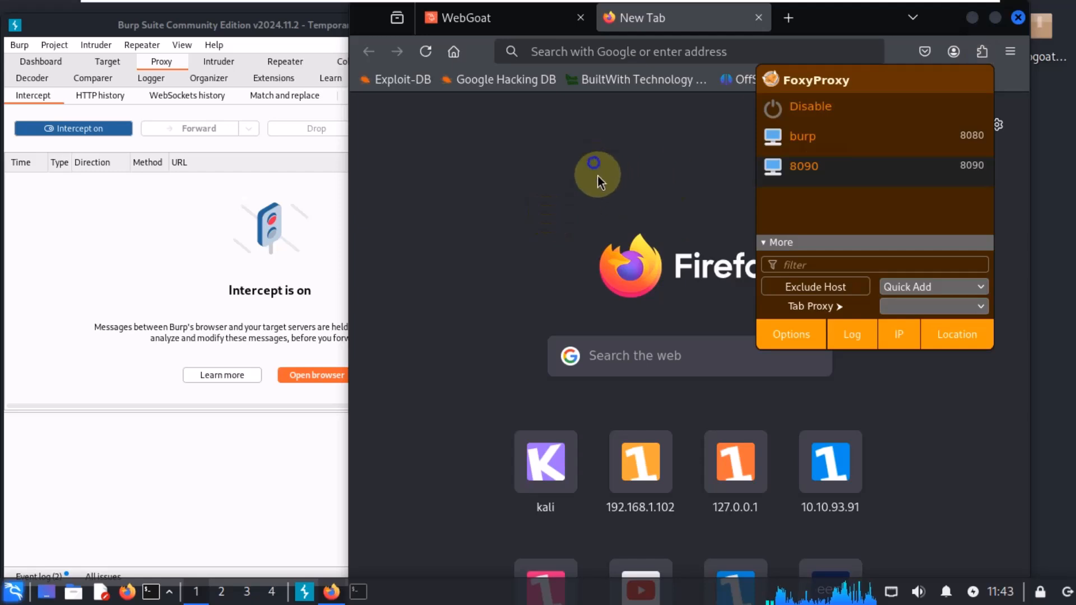
left_click(546, 465)
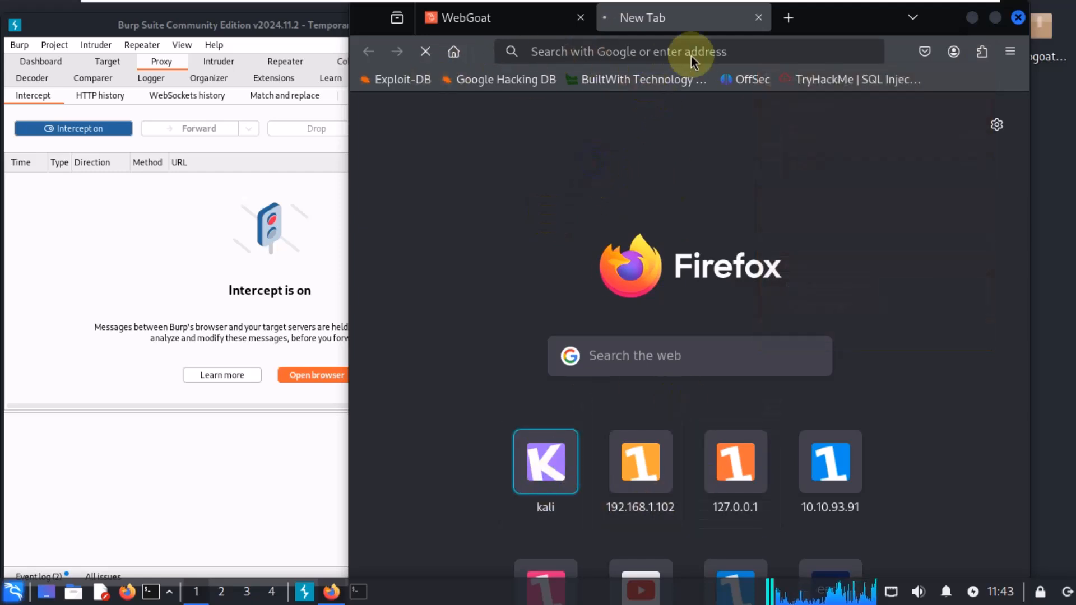
Step: Forward the intercepted request to kali:8834 in Burp's Proxy intercept view
left_click_drag(857, 24, 925, 22)
left_click(284, 295)
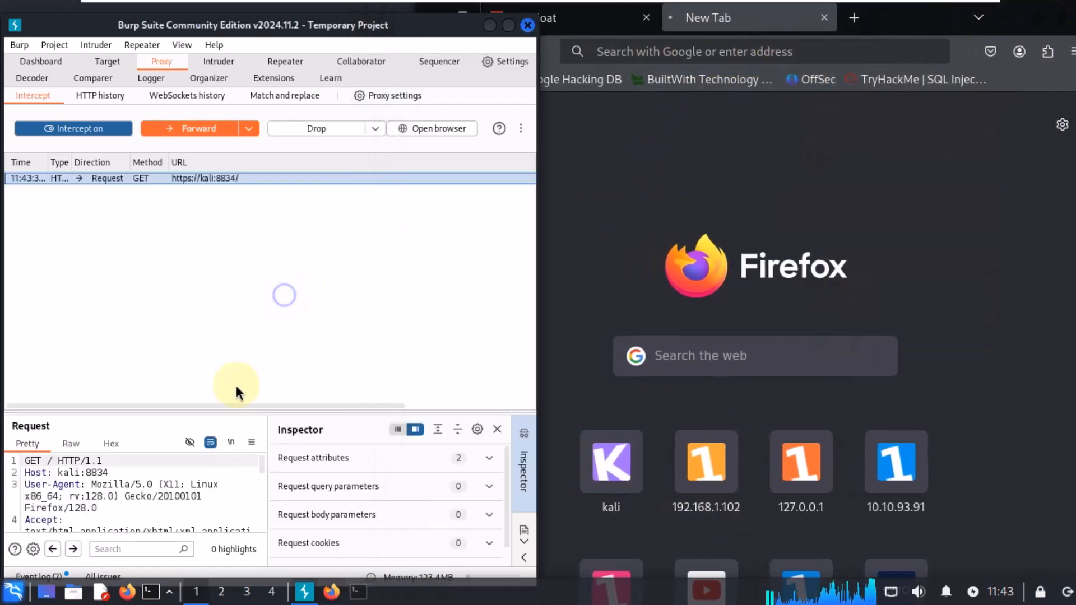
left_click_drag(233, 407, 237, 407)
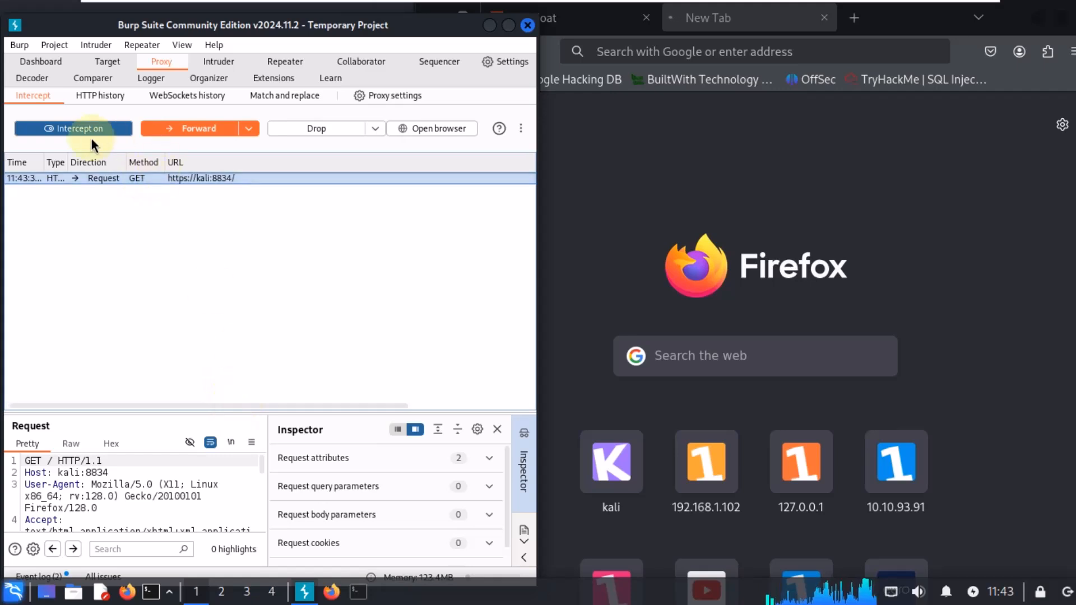
left_click(197, 127)
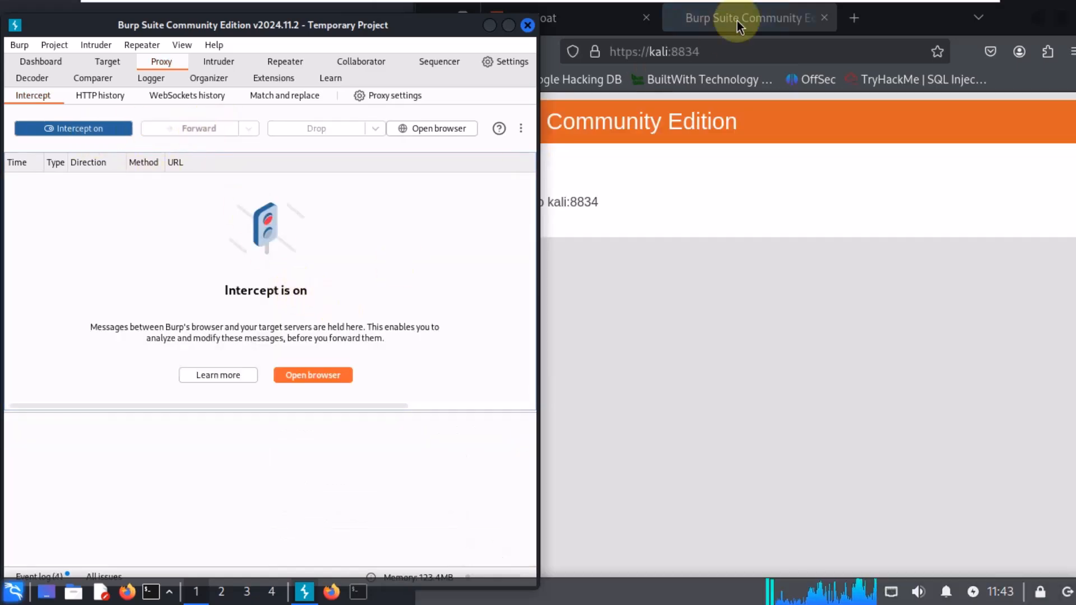
Step: Clear the browser's address bar and open YouTube from the suggestions to test that Burp intercepts the request
left_click(721, 282)
left_click_drag(599, 196, 441, 199)
left_click(568, 200)
left_click(742, 51)
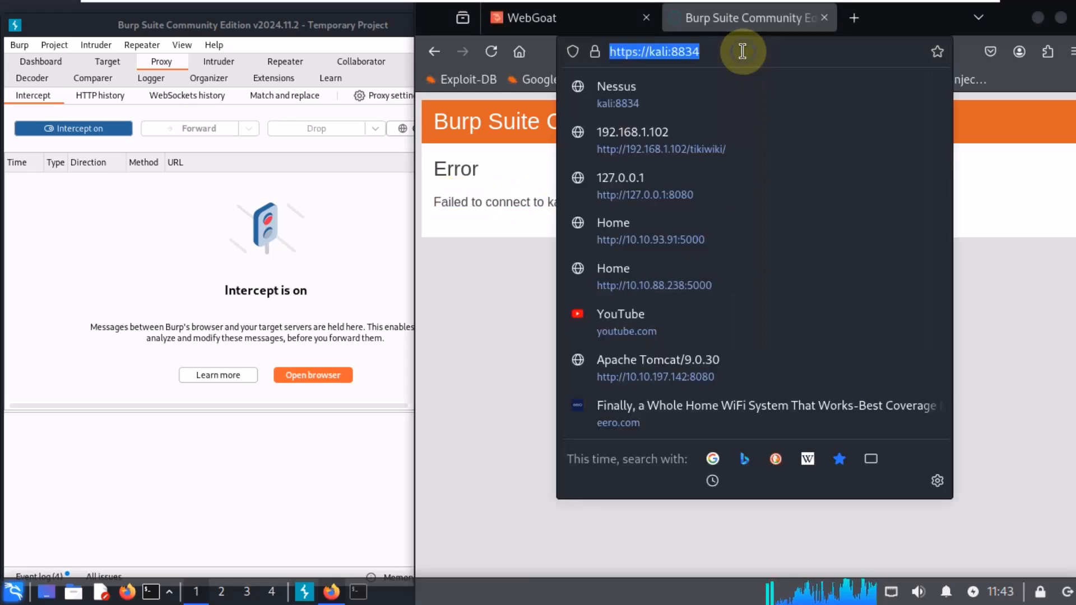
key("BackSpace")
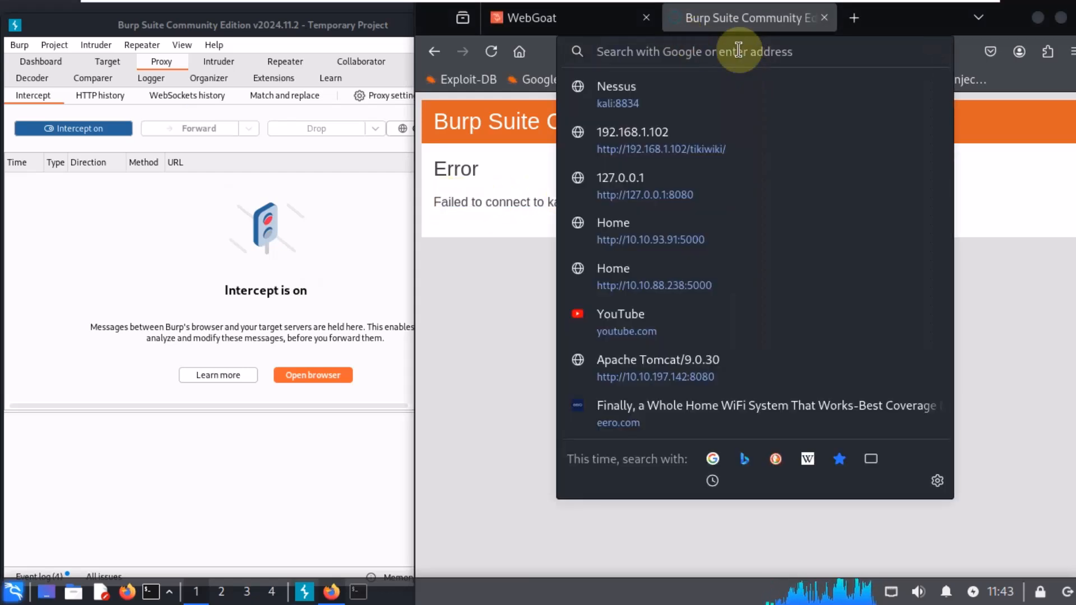
left_click(649, 314)
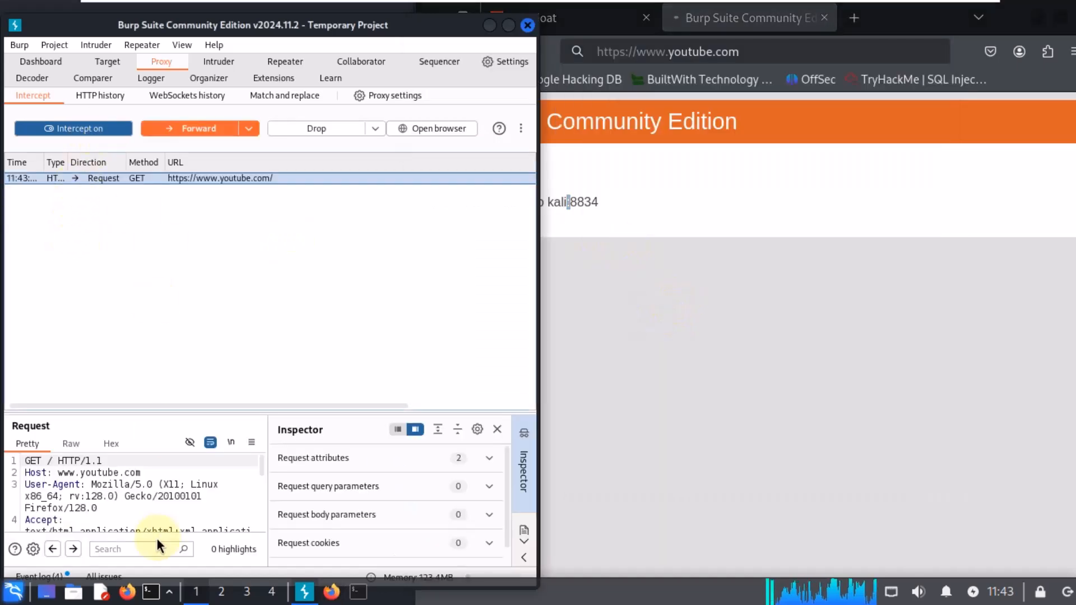
Step: Close the Burp Suite error tab and switch Burp's interception off
left_click(824, 18)
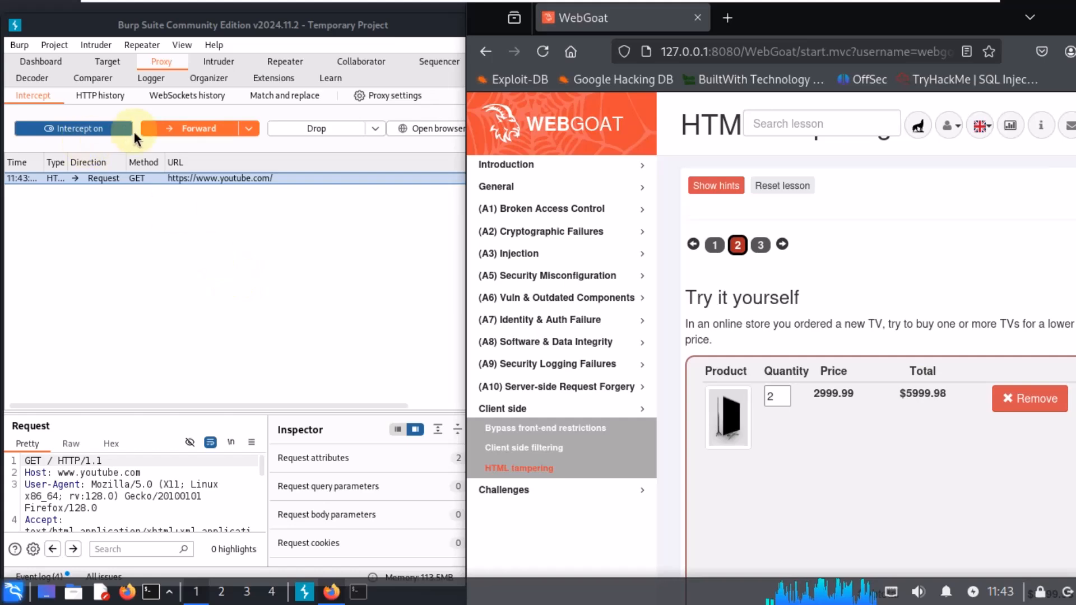
left_click(89, 130)
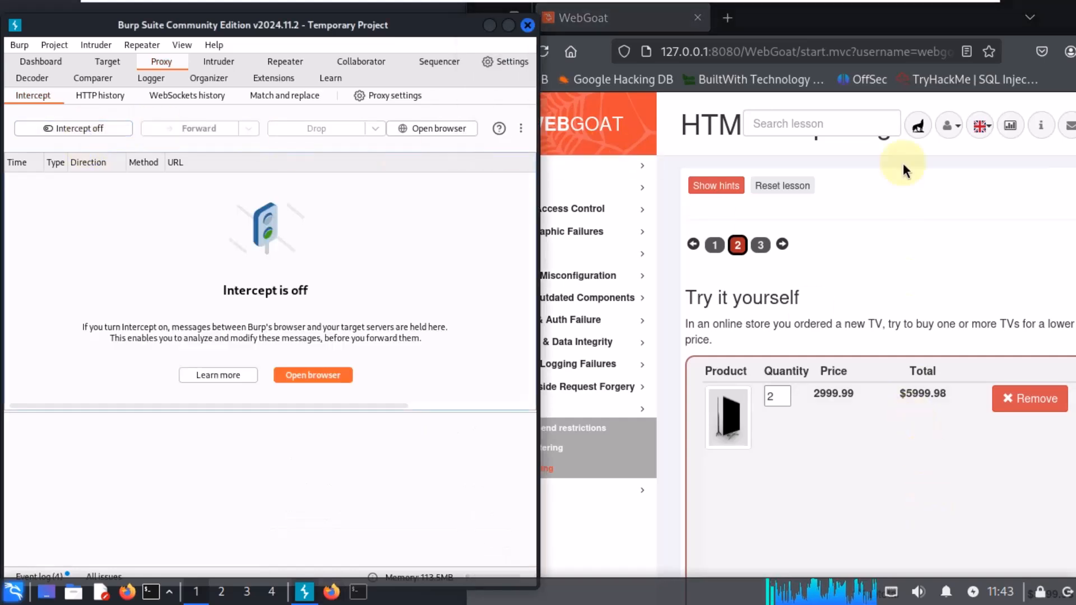
Step: Maximize the browser window showing the WebGoat HTML tampering lesson and scroll to the cart's Checkout button
left_click_drag(855, 19, 685, 19)
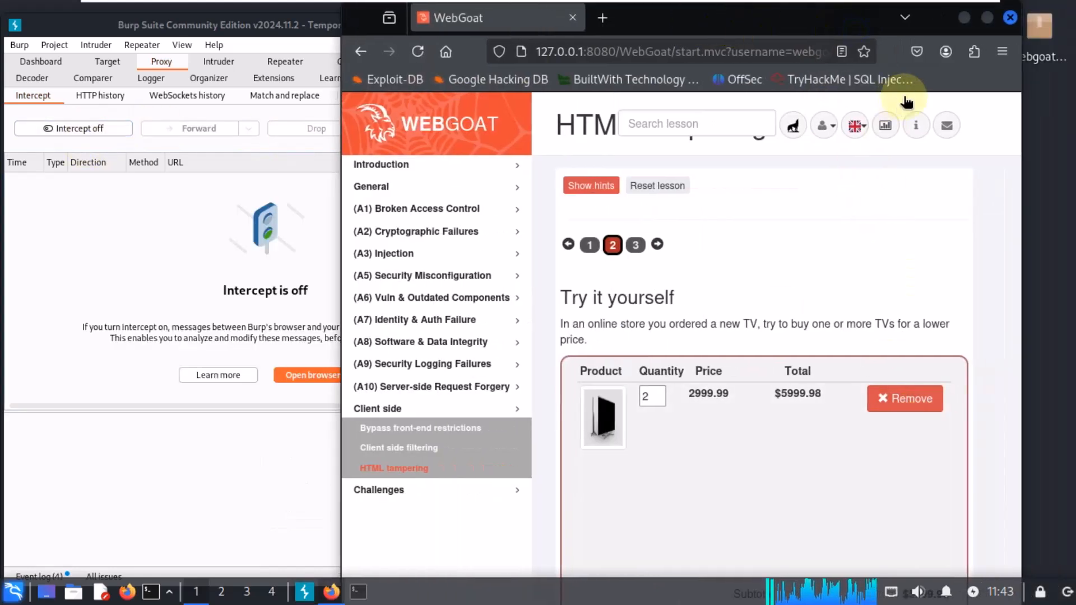
left_click(988, 18)
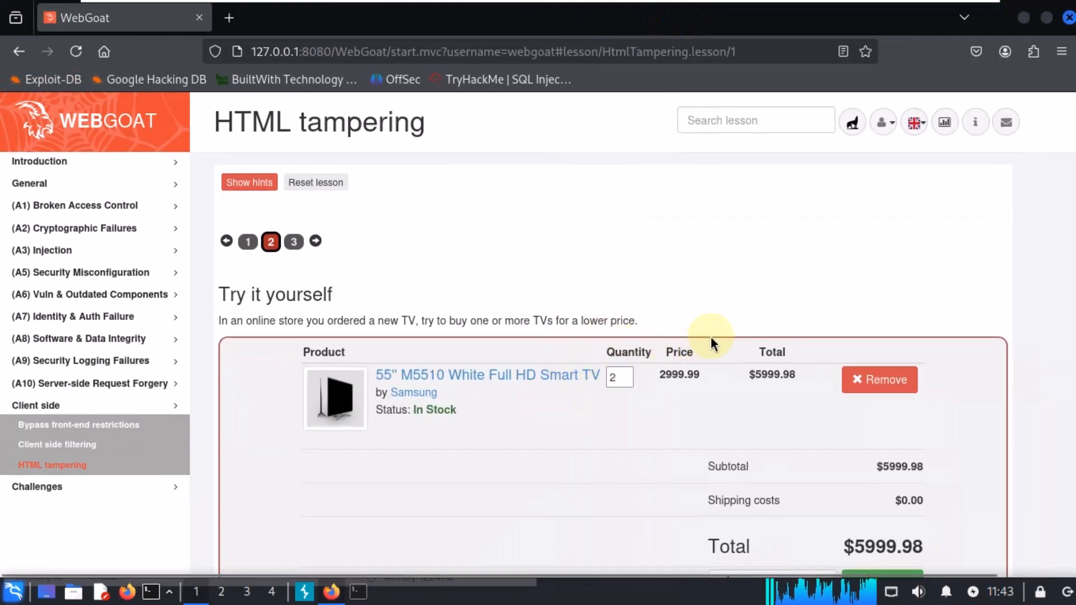
scroll(713, 343, "down", 3)
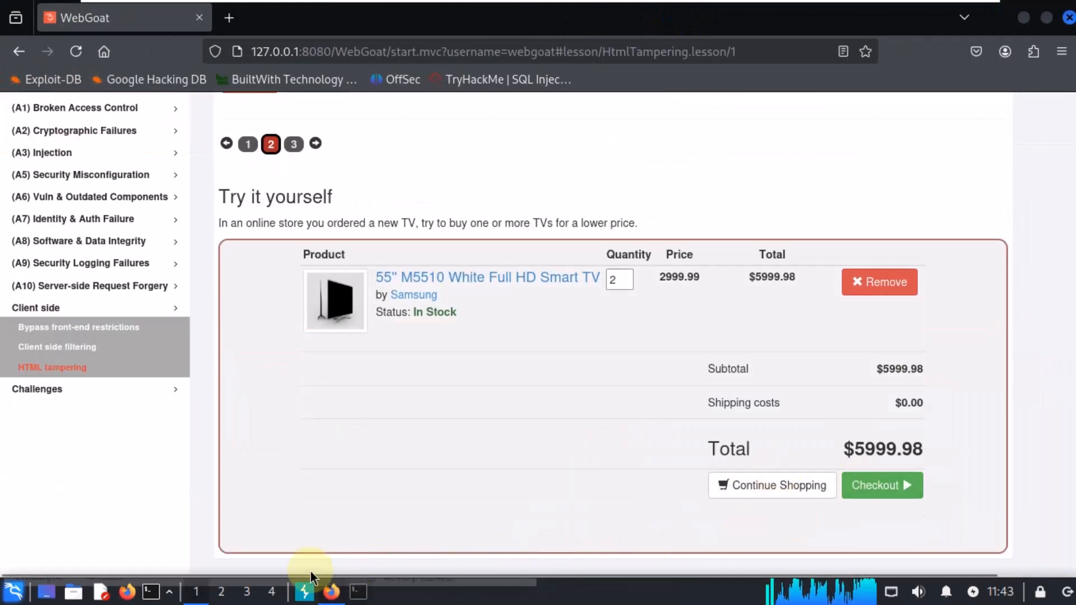
Step: Switch to Burp Suite and turn interception back on
left_click(305, 590)
left_click(80, 125)
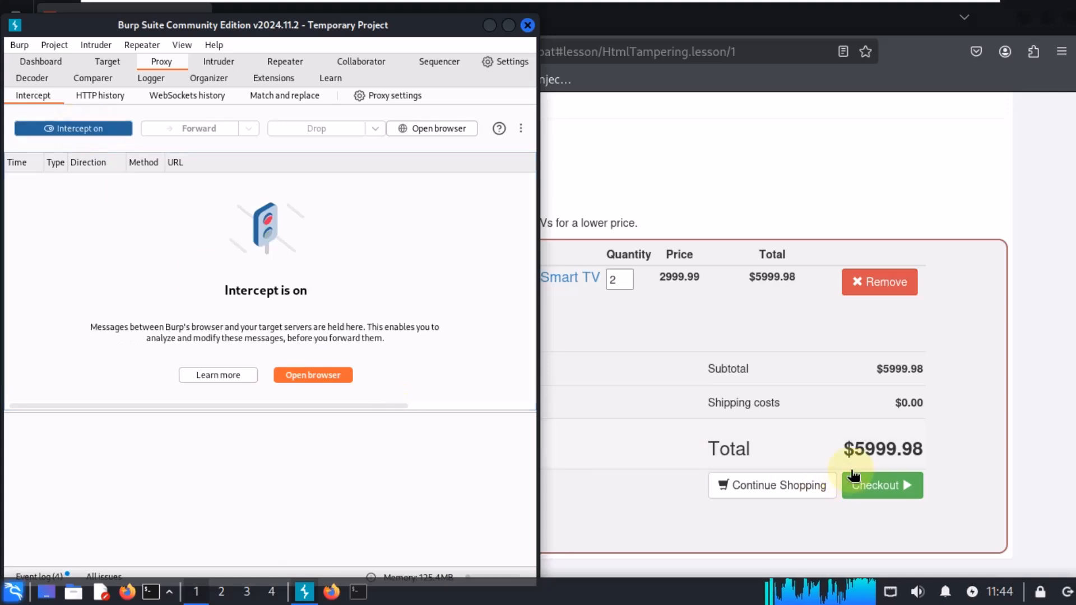
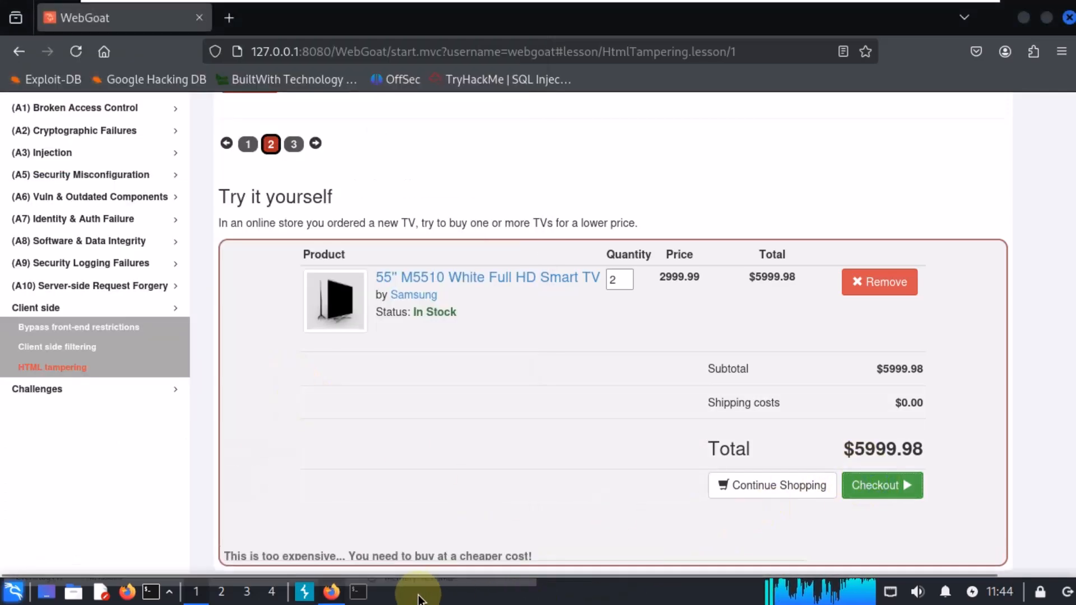
Step: Review the intercepted YouTube requests listed in Burp's proxy intercept queue
left_click(304, 591)
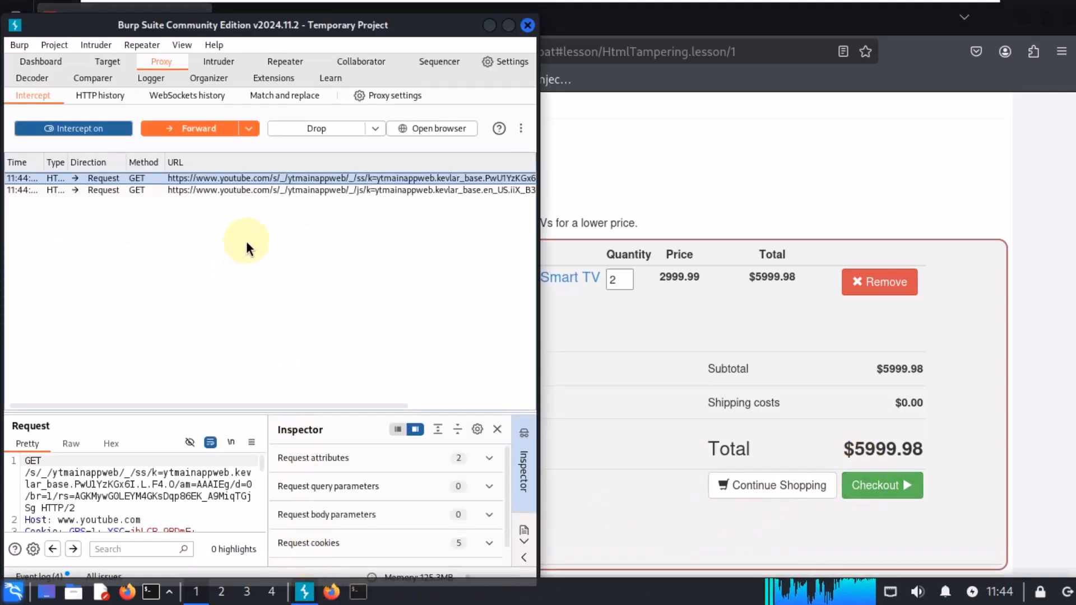
left_click(323, 191)
left_click(317, 179)
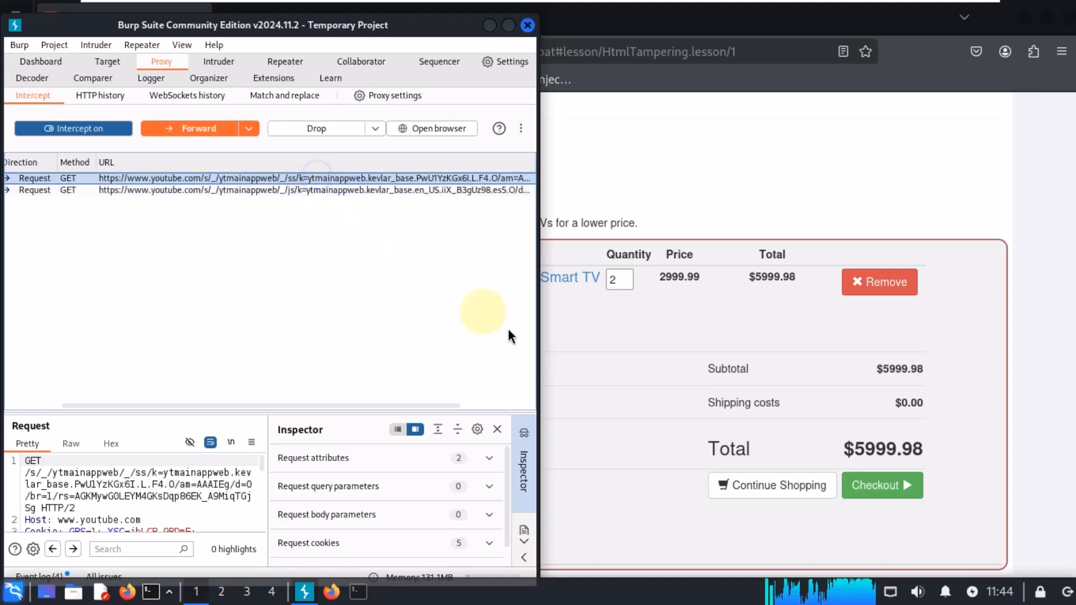
left_click(635, 471)
scroll(648, 510, "up", 3)
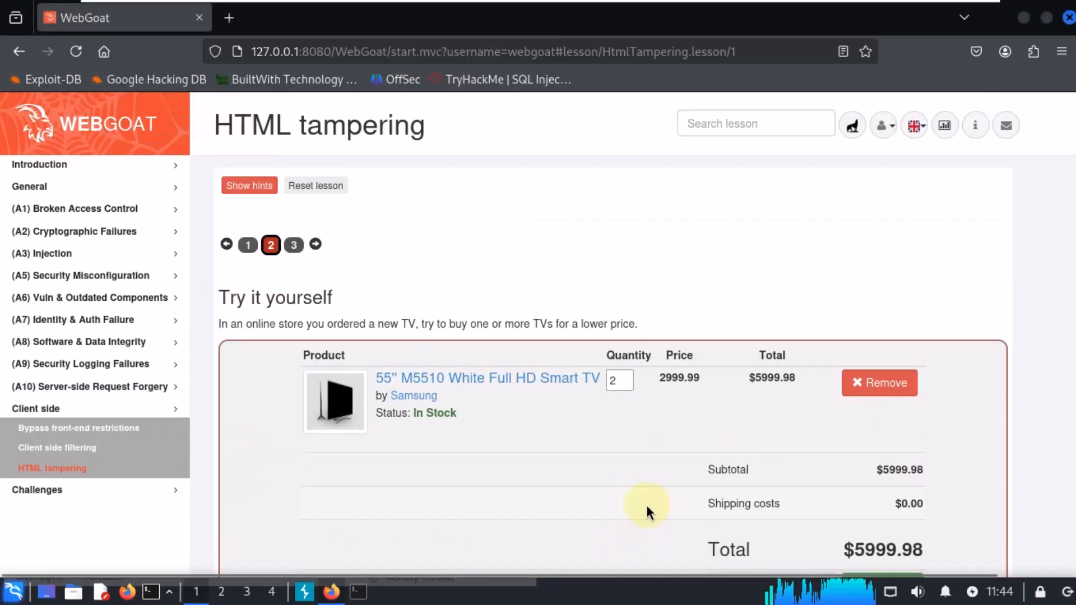
scroll(528, 424, "down", 2)
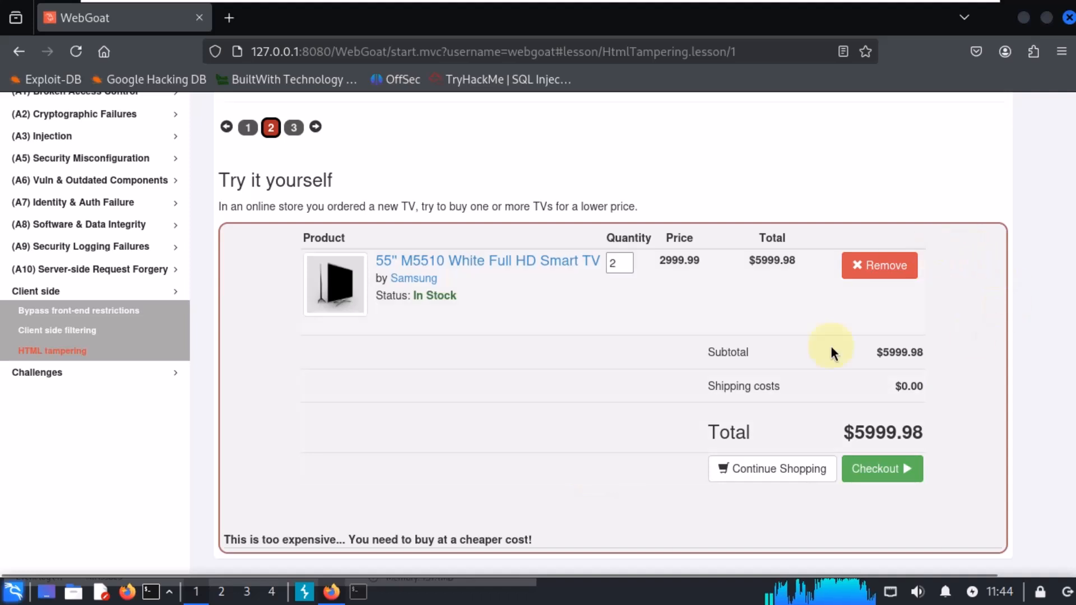
Step: Toggle Burp's interception off and back on, and submit the cart's checkout in the lesson
left_click(304, 591)
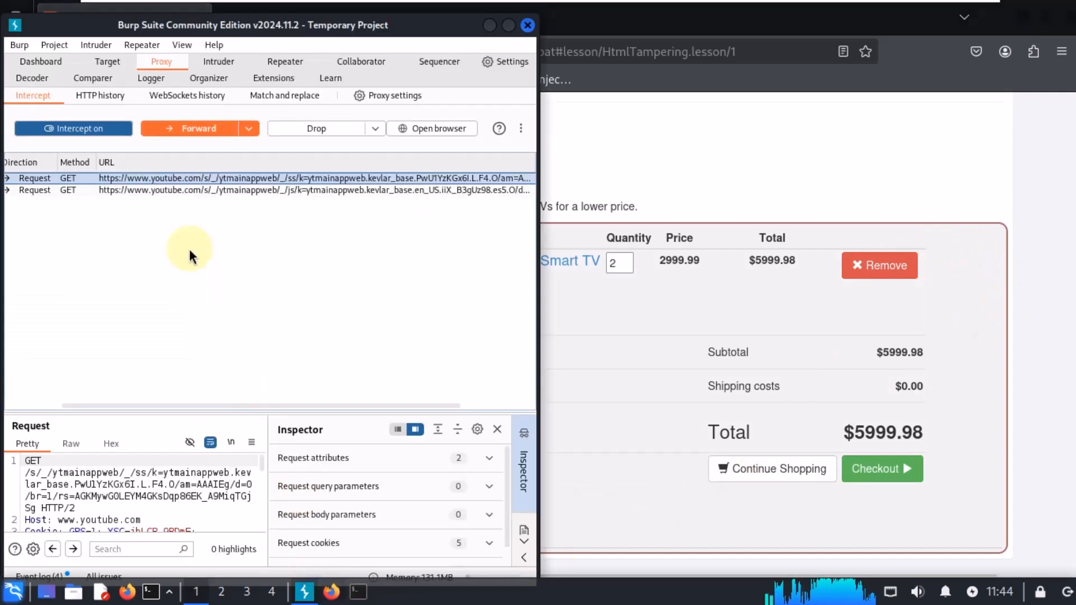
left_click(100, 129)
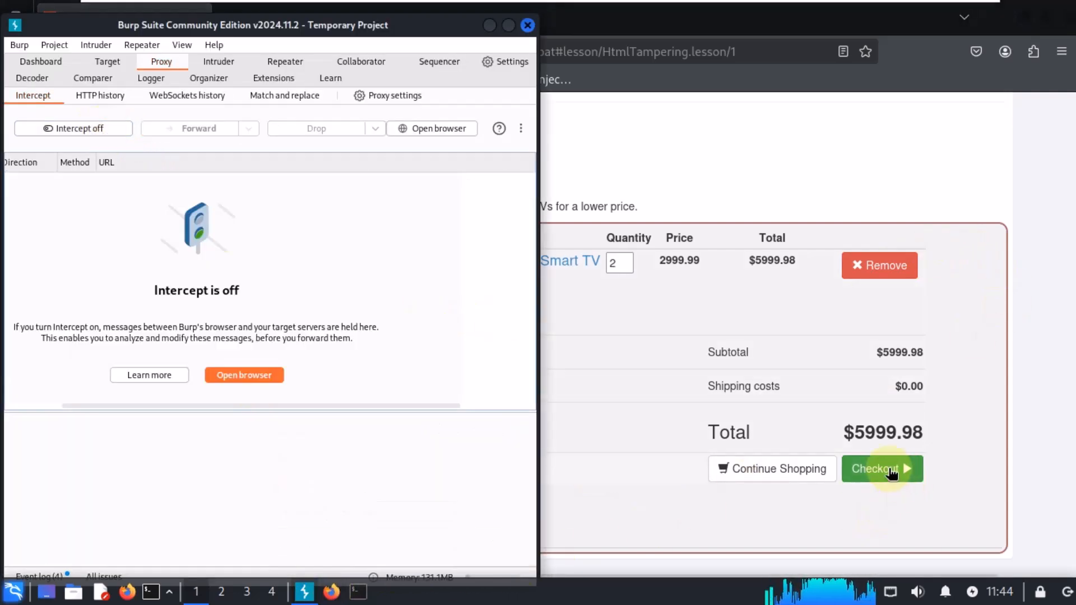
left_click(102, 129)
left_click(862, 437)
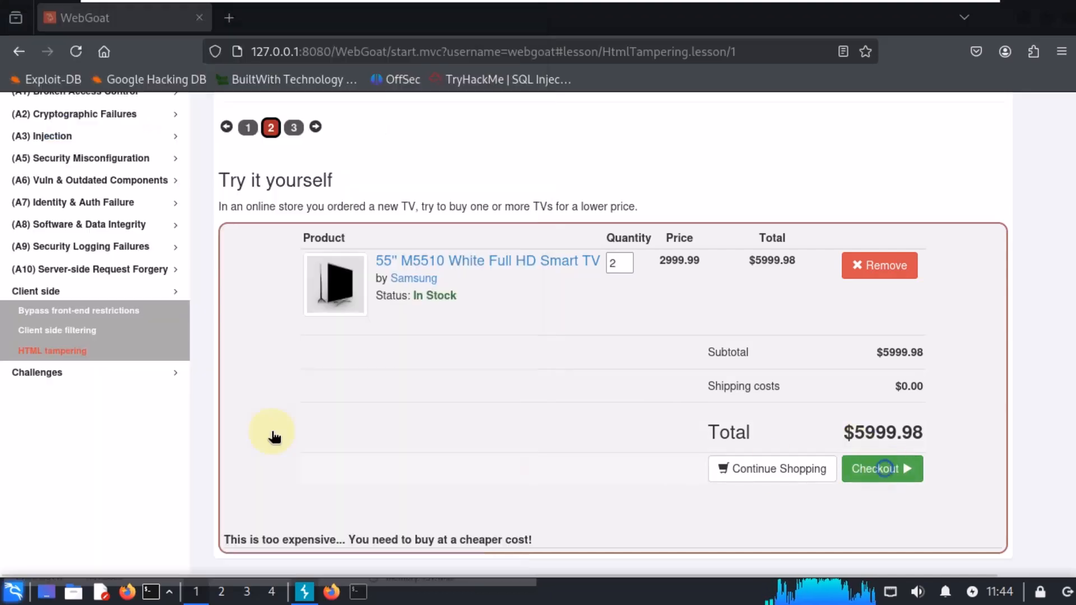
Step: Check Burp for a captured checkout request and inspect the browser's extensions list, including FoxyProxy
left_click(305, 591)
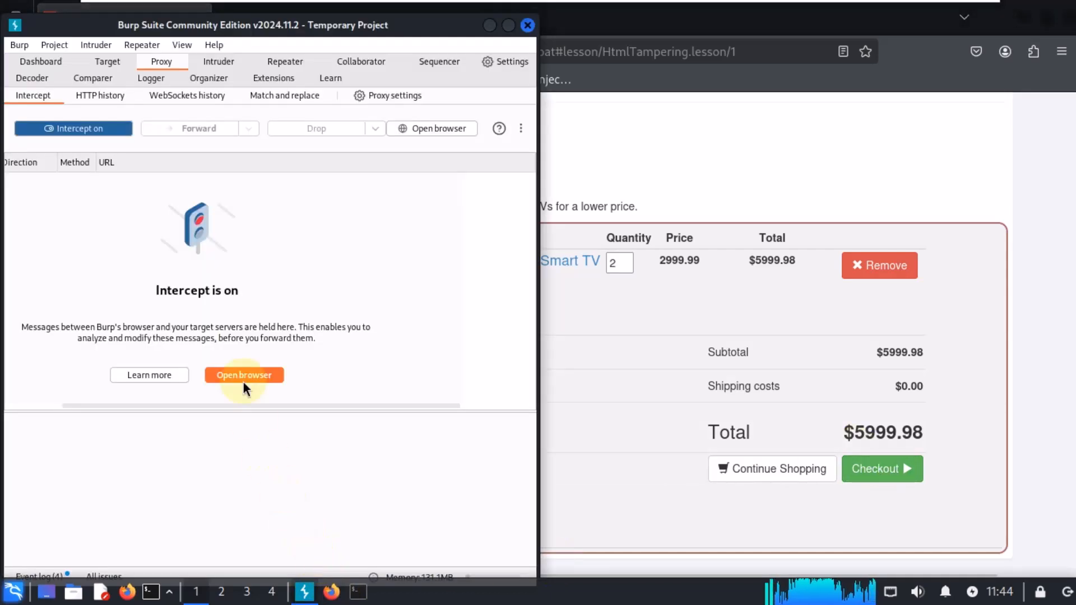
left_click_drag(247, 36, 290, 24)
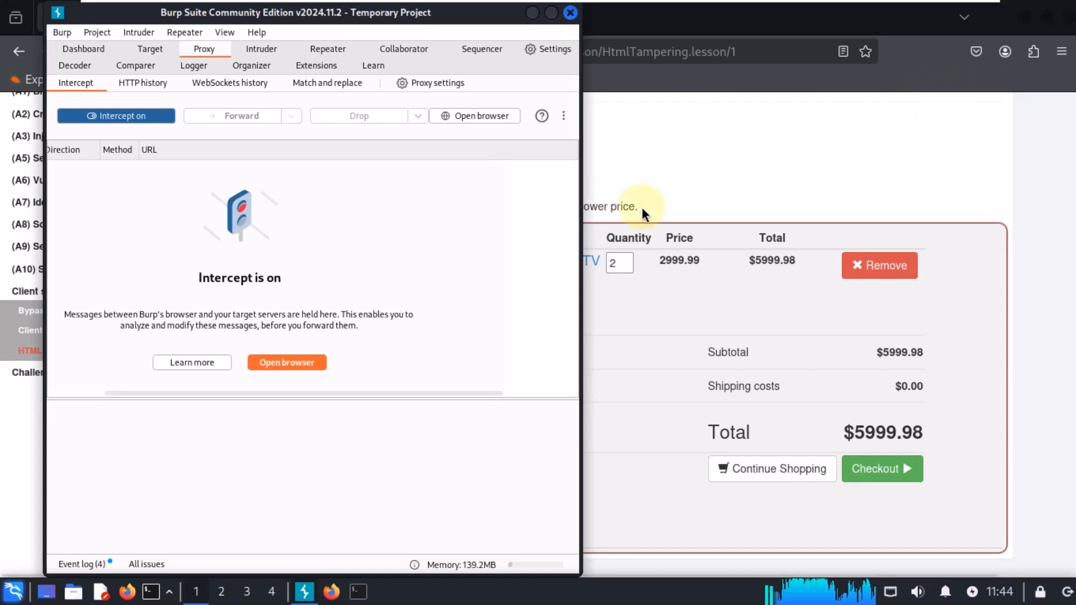
left_click(1033, 52)
left_click(1033, 51)
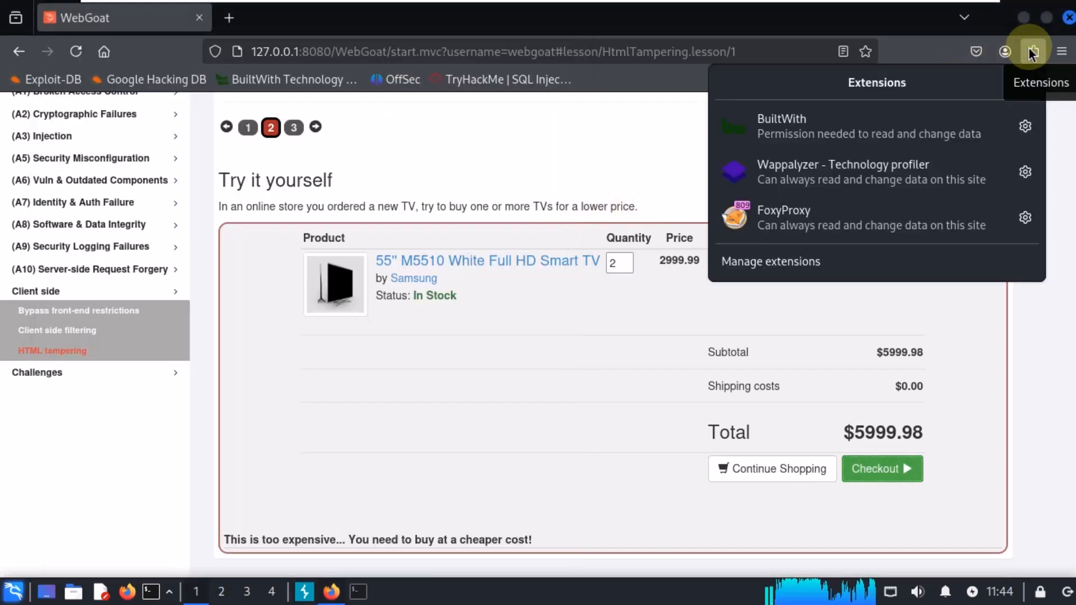
left_click(503, 129)
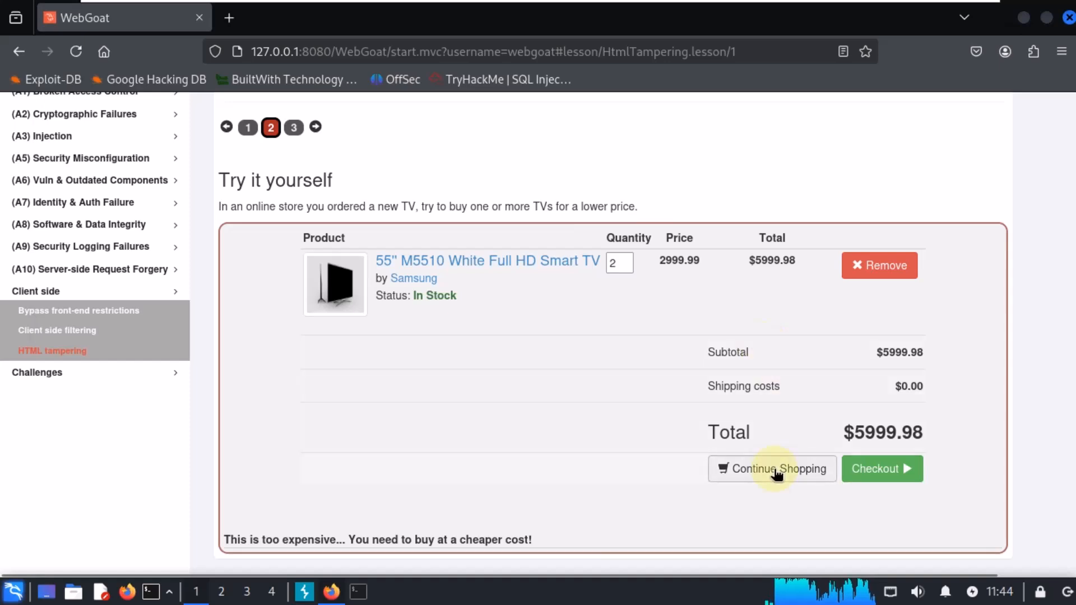
left_click(304, 591)
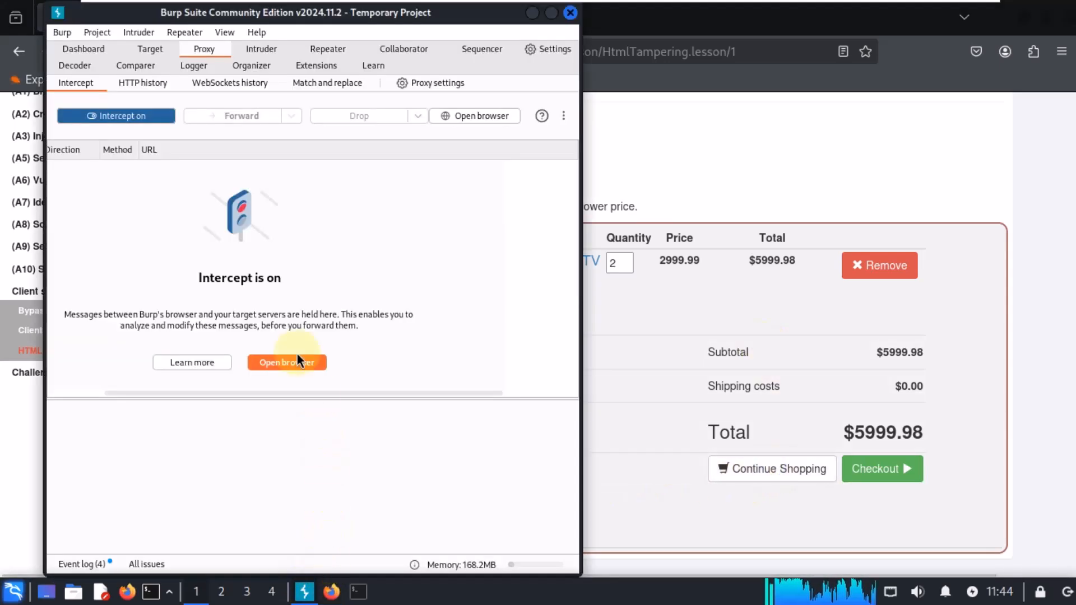
left_click_drag(577, 199, 973, 174)
left_click(1055, 235)
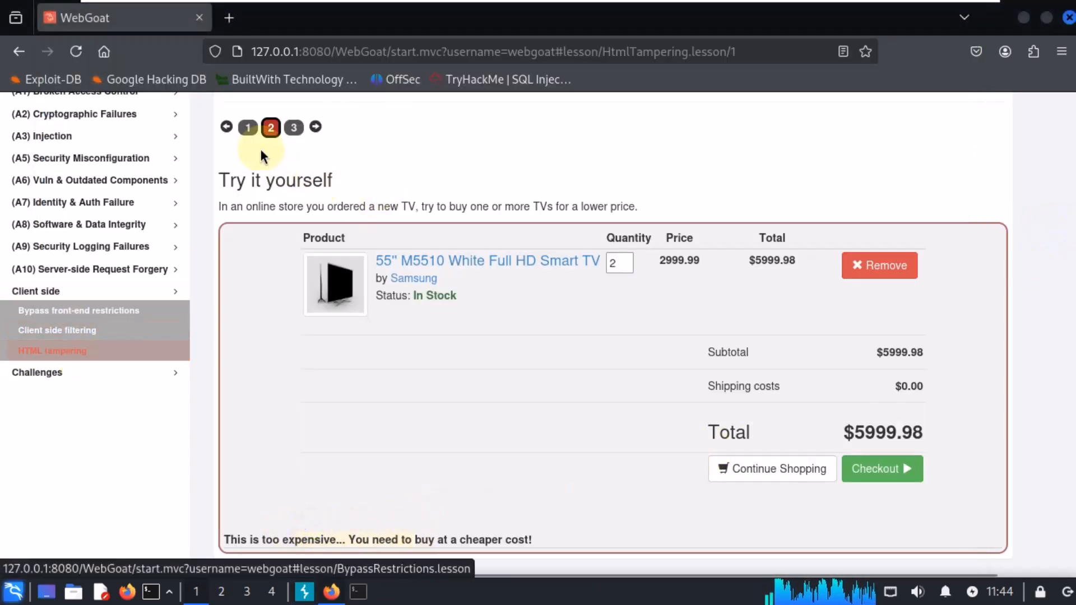
Step: Return to the cart, submit the checkout again, and check Burp for an intercepted request
left_click(247, 128)
left_click(252, 246)
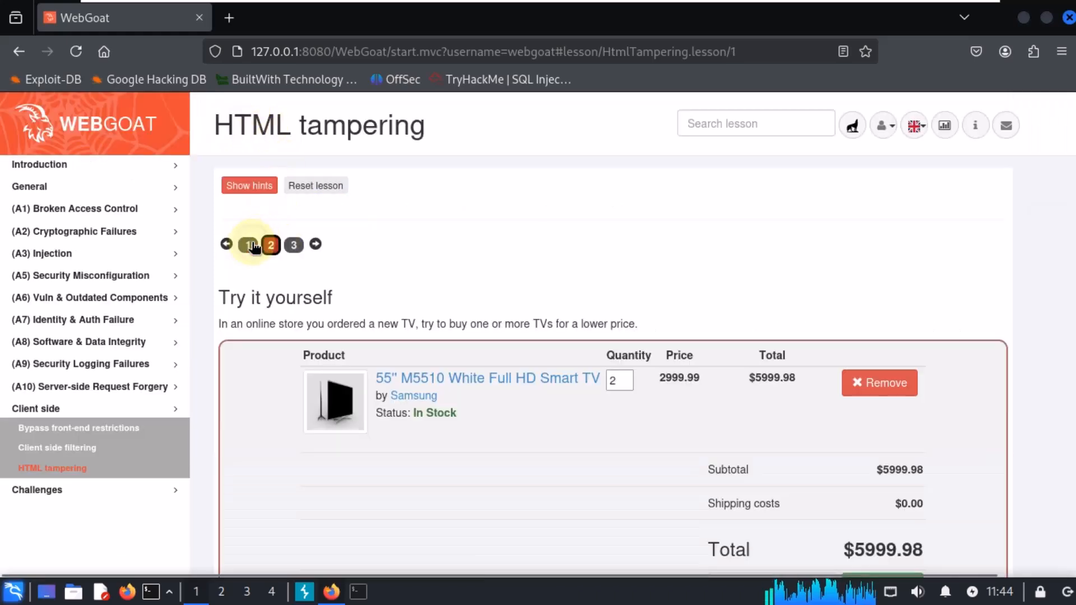
scroll(538, 432, "down", 2)
left_click(305, 591)
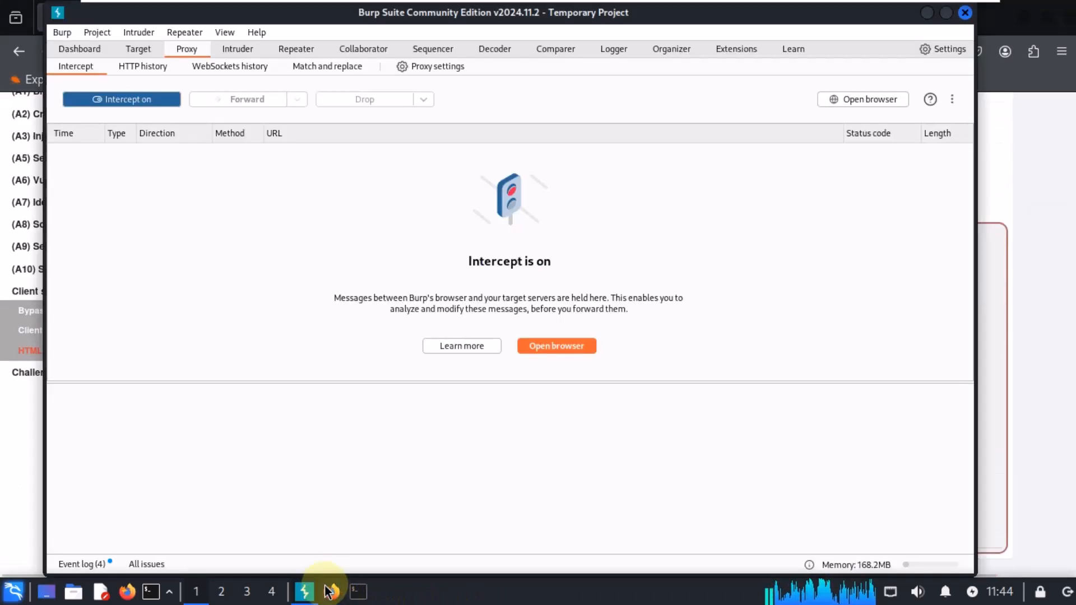
left_click(1039, 294)
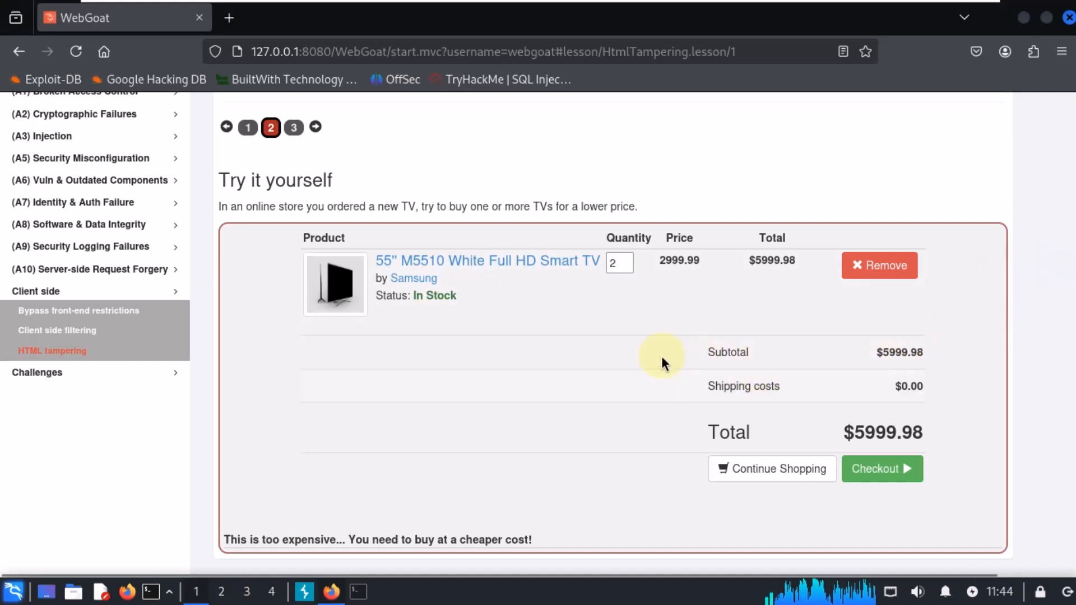
left_click(867, 472)
left_click(303, 593)
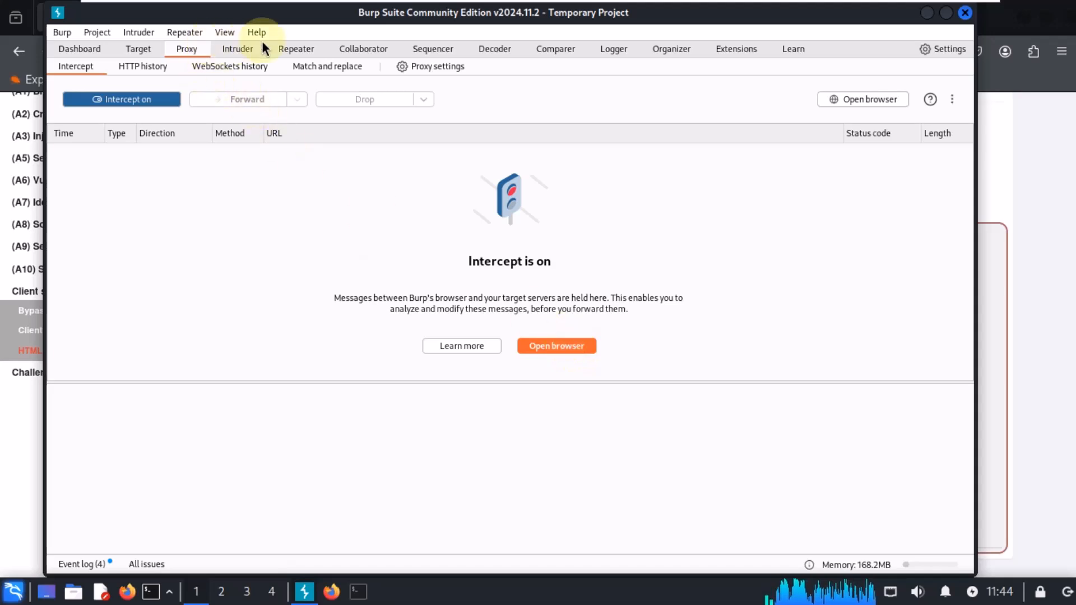
left_click(1013, 117)
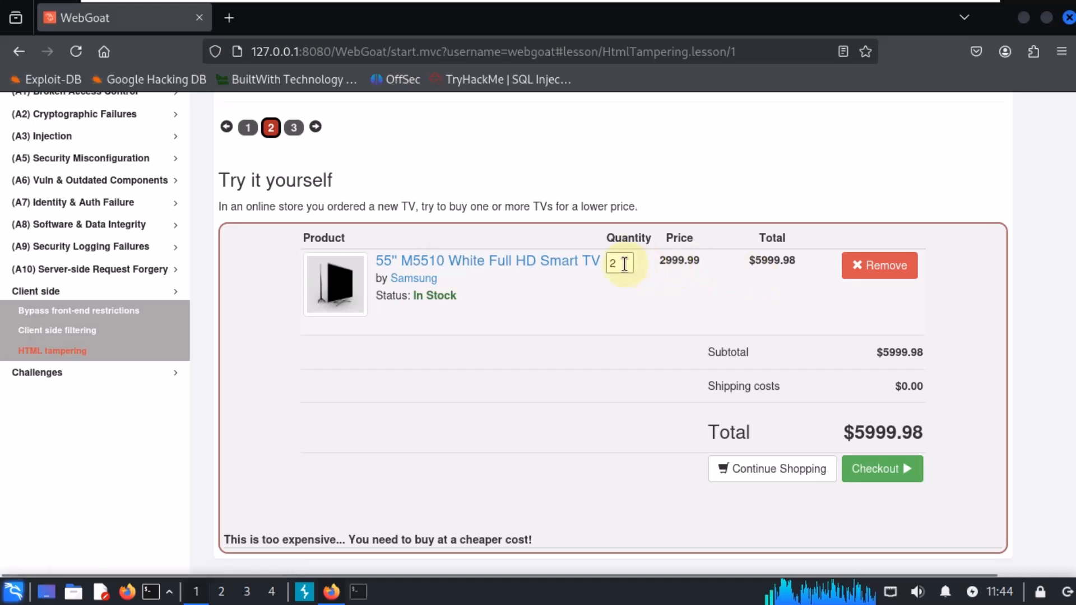
Step: Set the TV's quantity to 1 and open lesson page 3
key("BackSpace")
type("1")
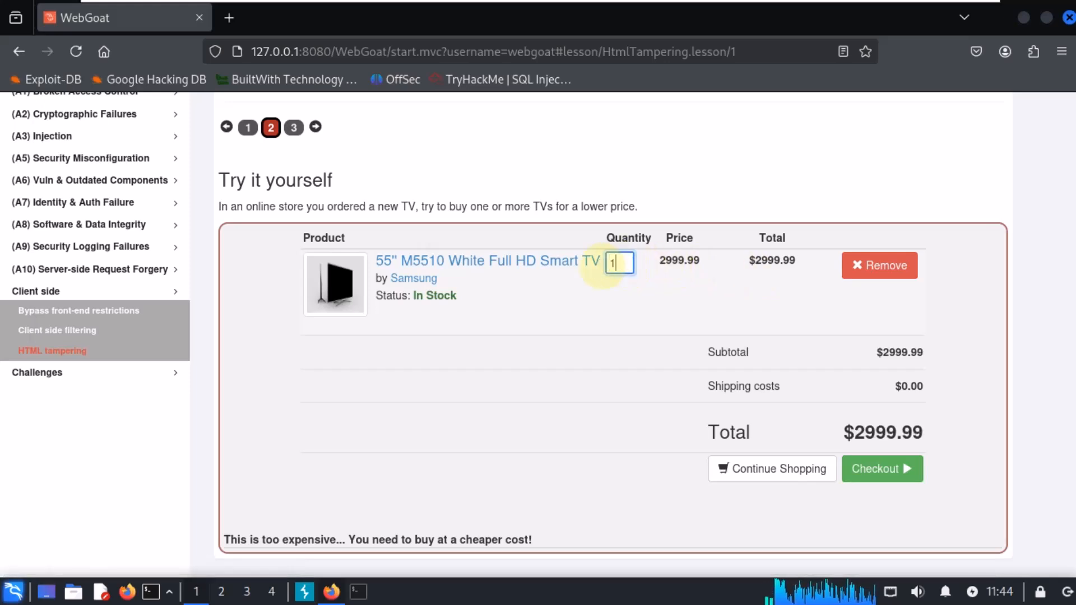
left_click(292, 127)
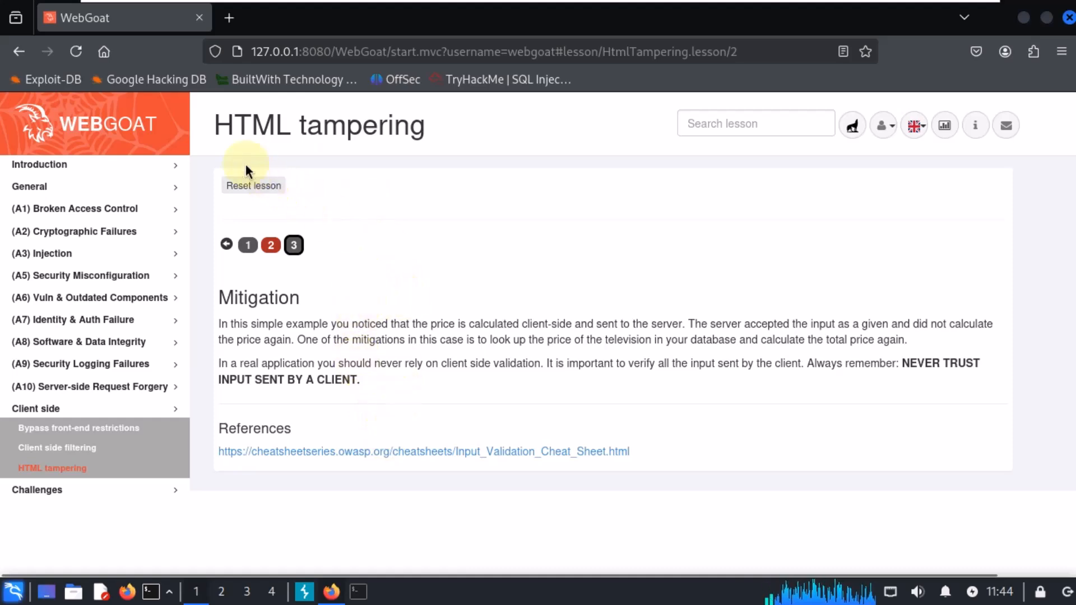
Step: Return to the cart exercise on page 2 and toggle Burp's interception off and on again
left_click(249, 246)
left_click(250, 244)
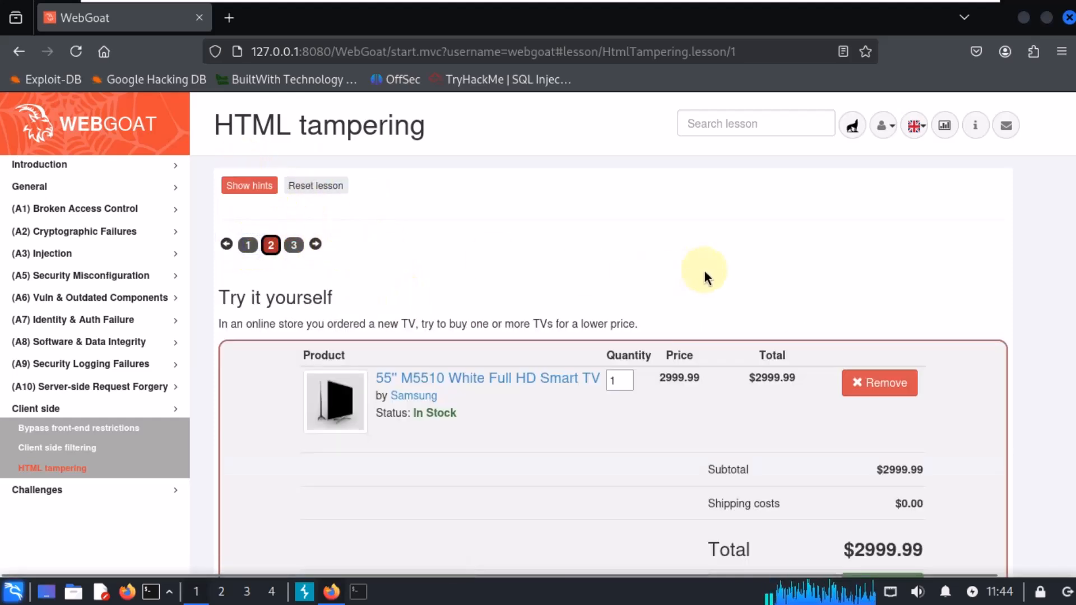
scroll(707, 273, "down", 2)
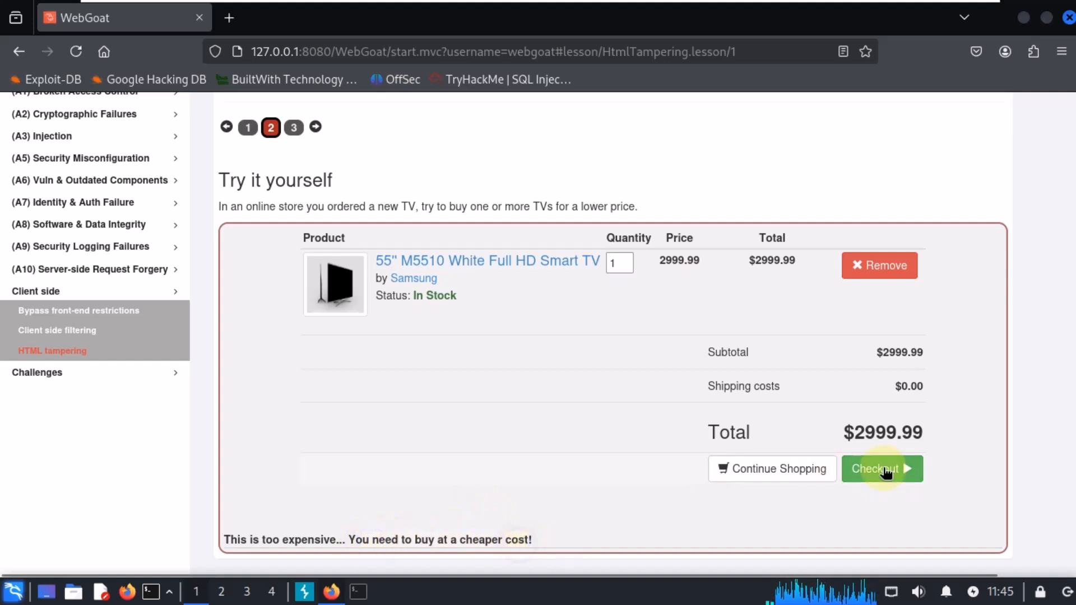
key("alt+Tab")
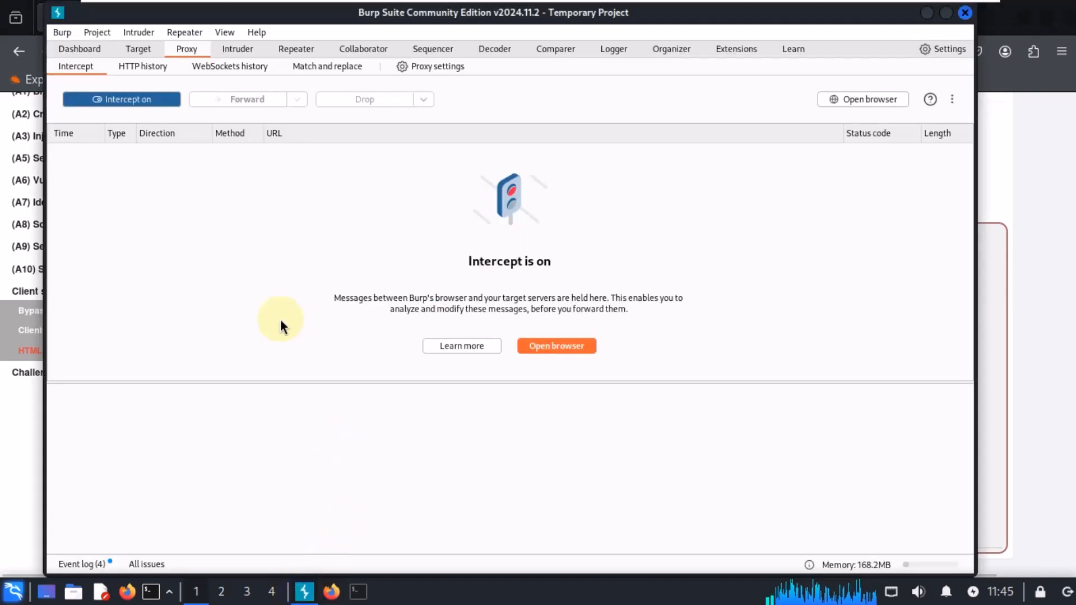
left_click(137, 101)
left_click(137, 101)
key("alt+Tab")
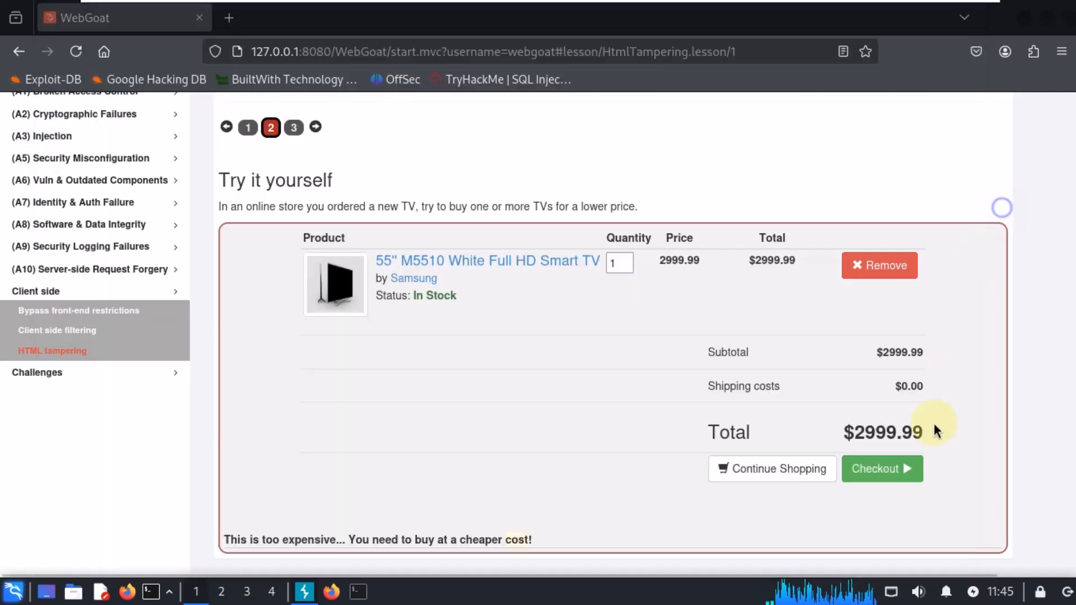
Step: Tile the browser on the right half and Burp Suite on the left half of the screen
left_click_drag(657, 174, 1073, 129)
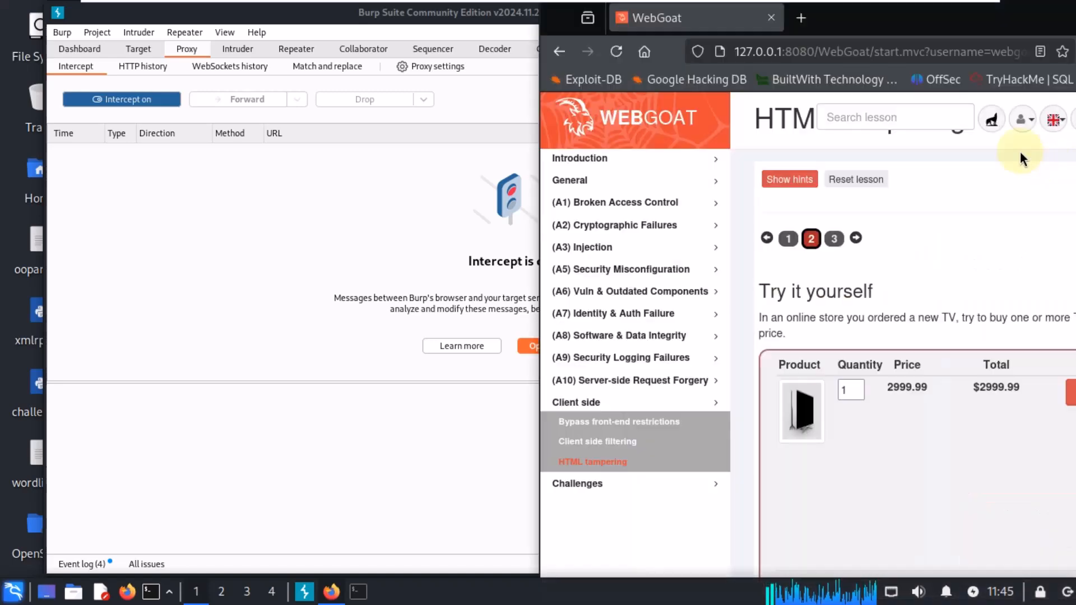
scroll(865, 241, "down", 5)
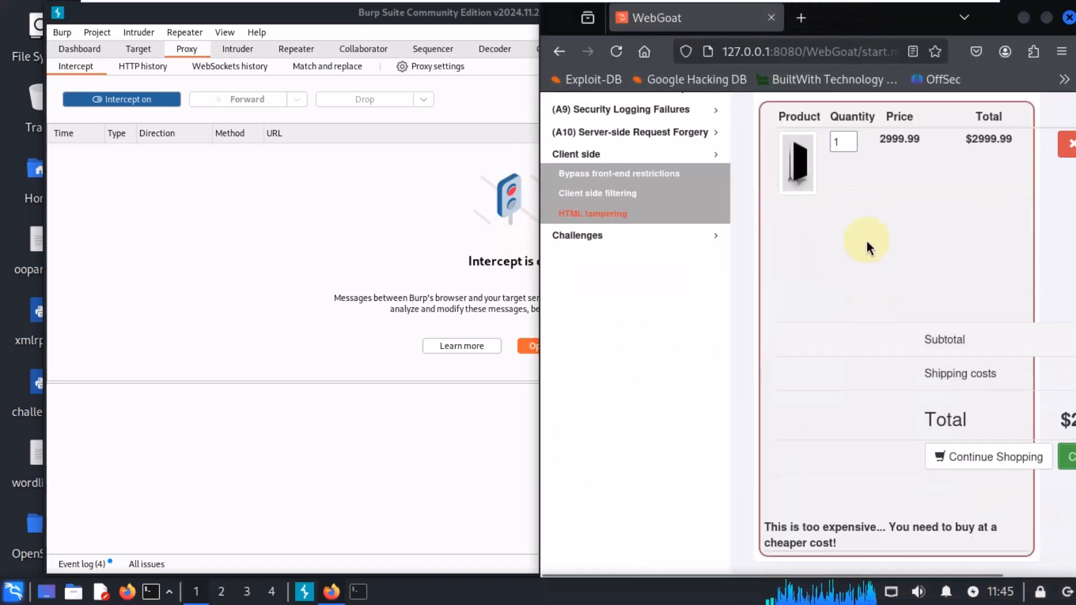
left_click(379, 137)
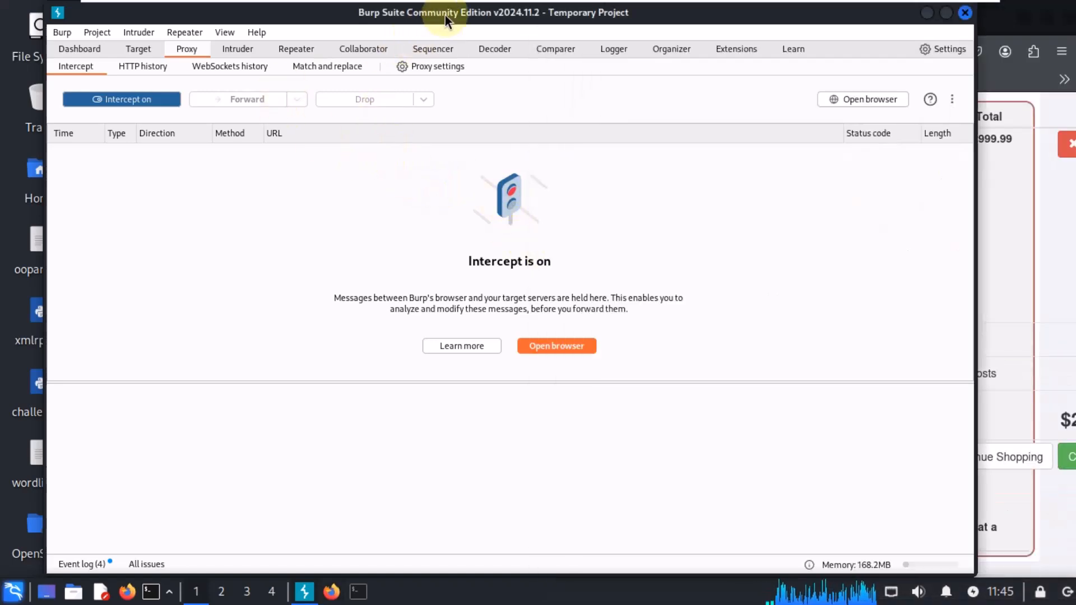
left_click_drag(445, 15, 3, 112)
left_click_drag(144, 112, 108, 7)
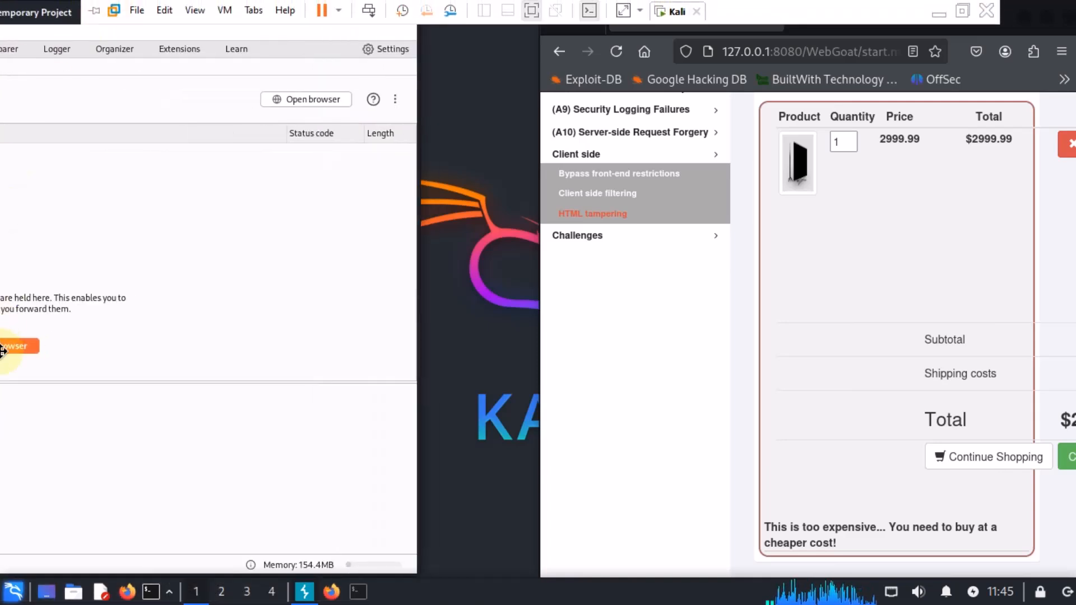
left_click_drag(3, 352, 2, 351)
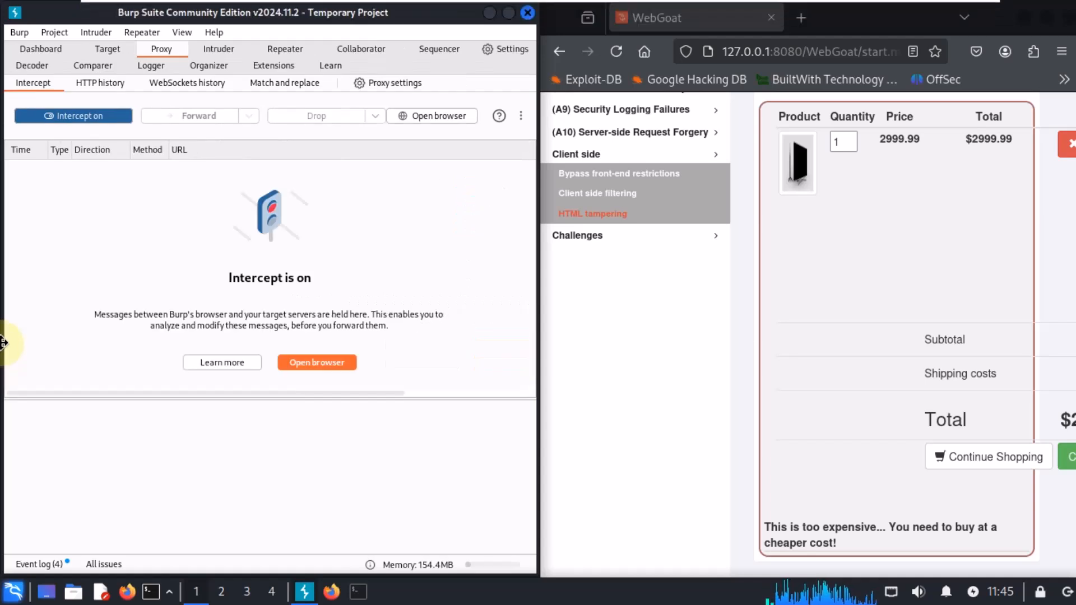
Step: Zoom the lesson page out to 60% and reload it
left_click(648, 312)
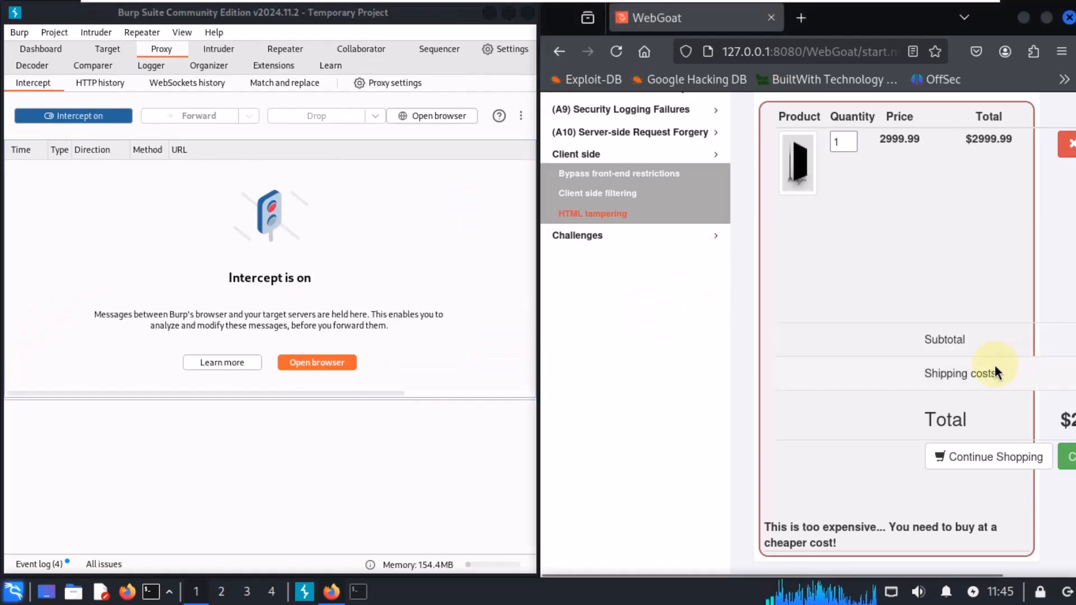
scroll(990, 361, "up", 5)
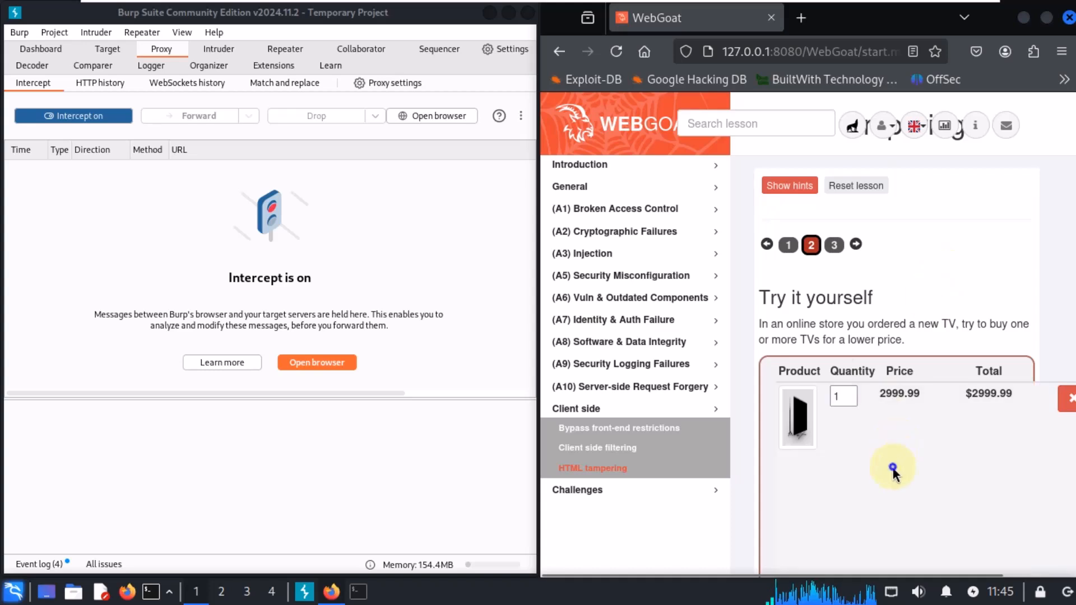
key("ctrl+minus")
key("ctrl+minus")
key("ctrl+minus")
key("ctrl+minus")
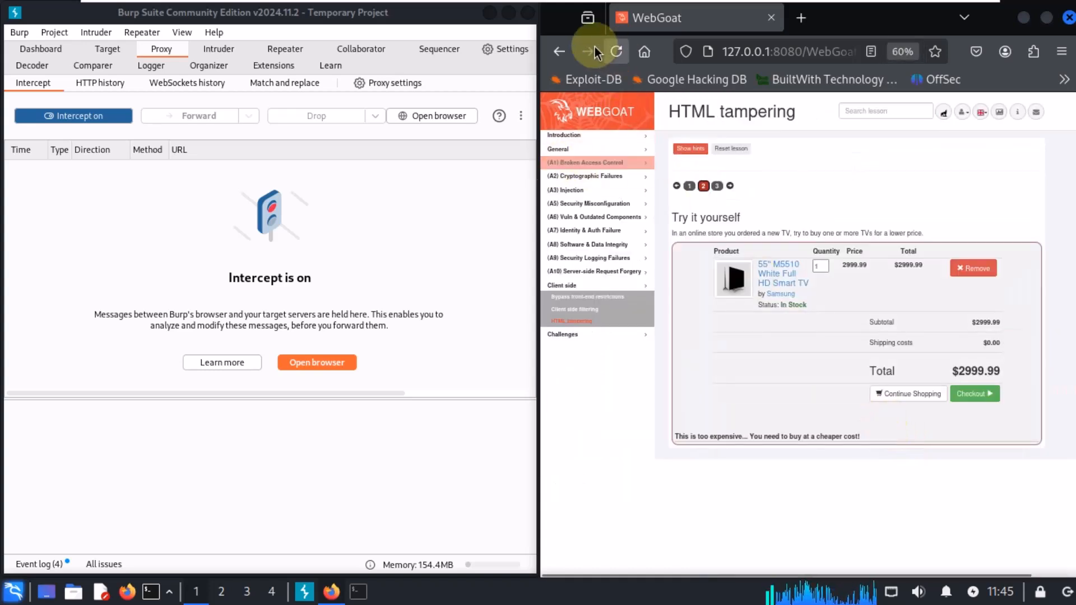
left_click(617, 51)
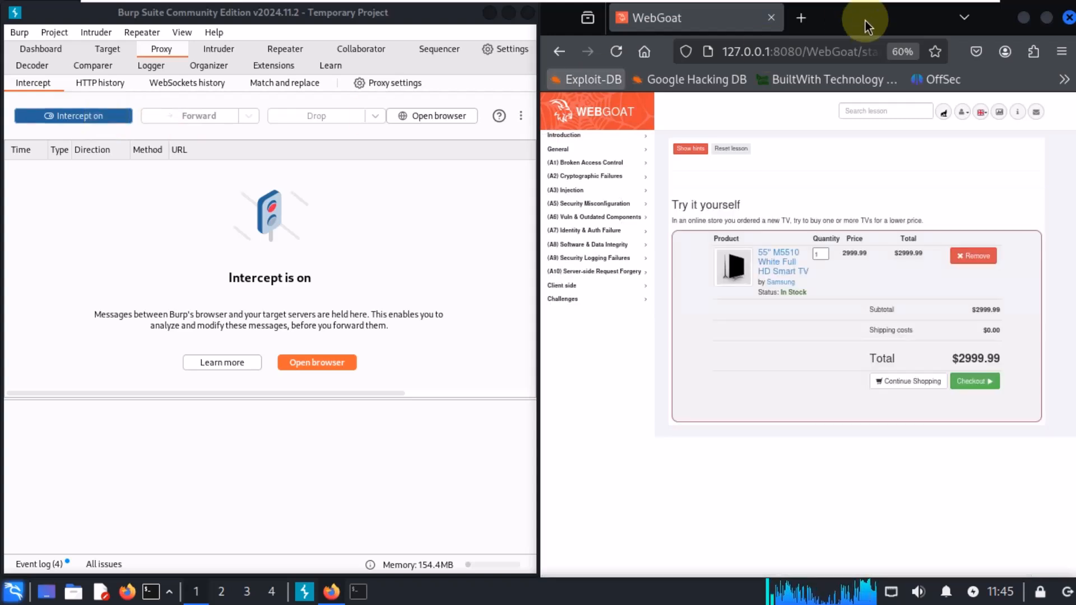
Step: Open YouTube in a new browser tab and select its intercepted request in Burp
left_click(801, 17)
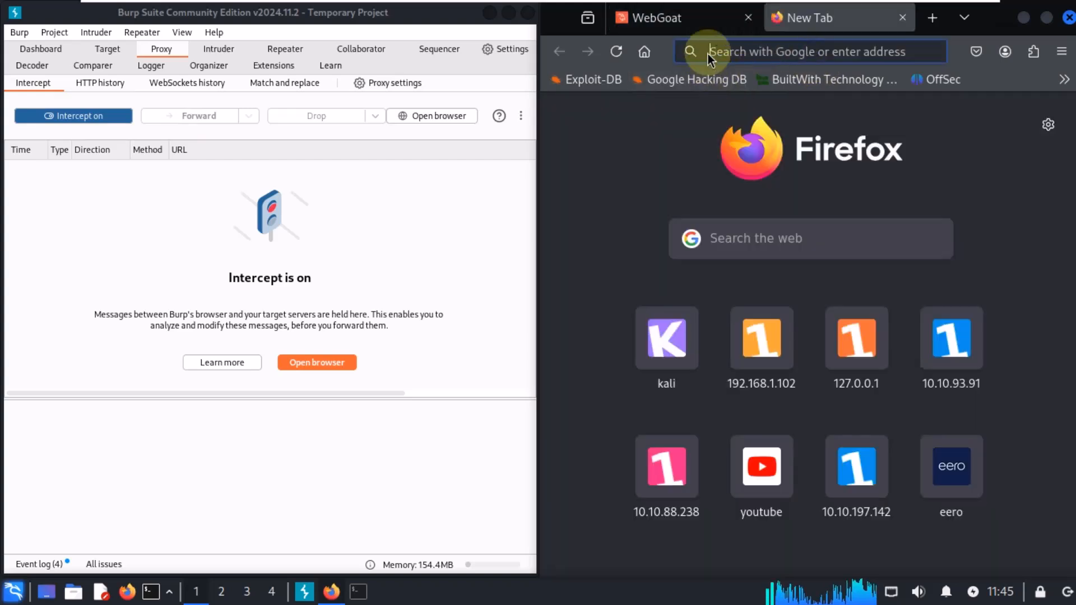
left_click(768, 468)
left_click(166, 180)
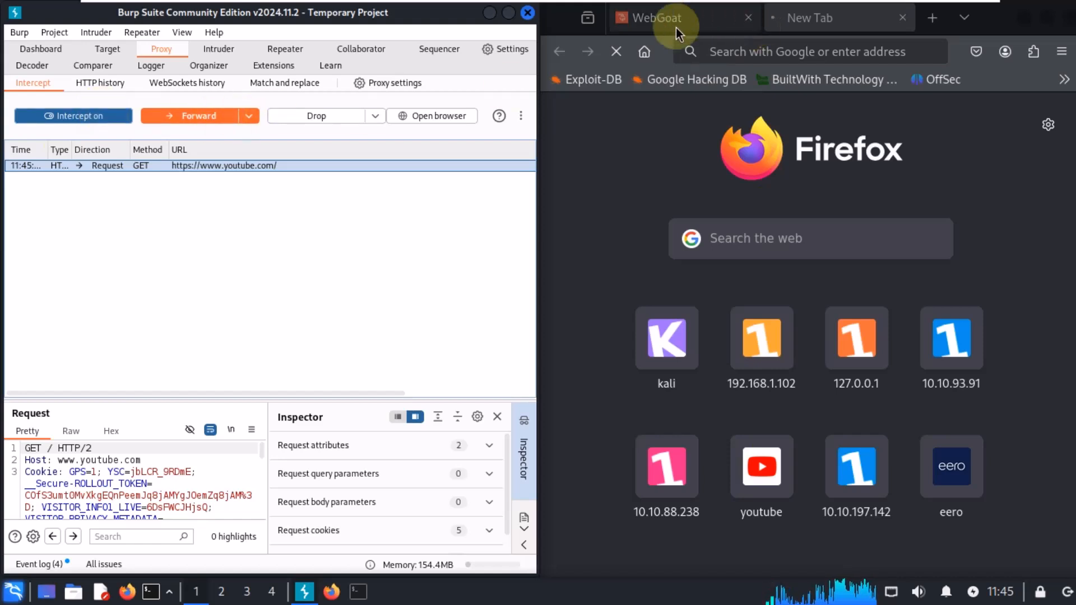
Step: Turn Burp's interception off and close the extra new tab
left_click(105, 118)
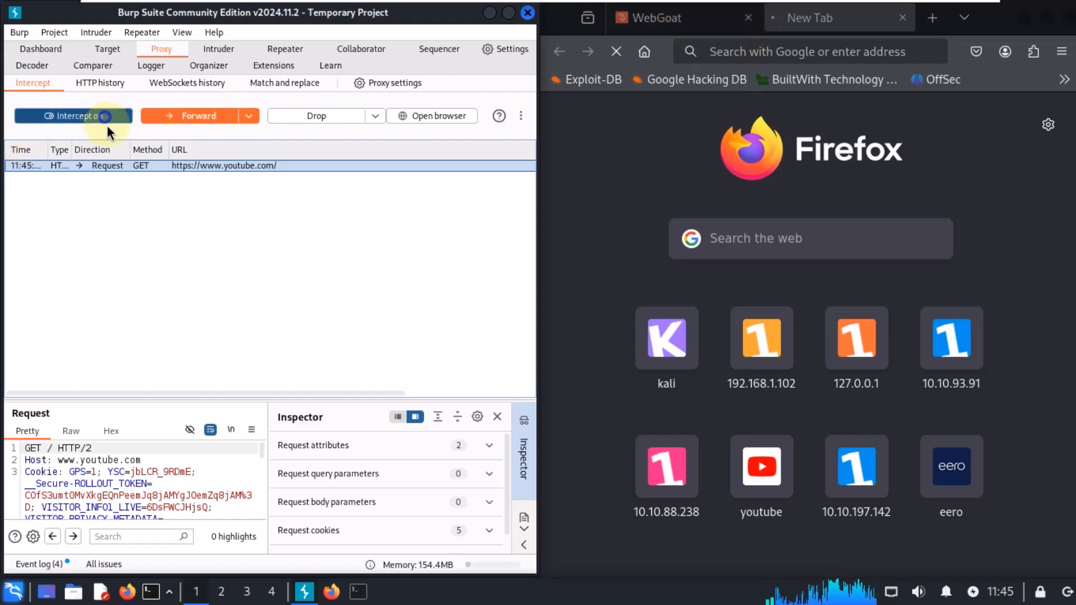
left_click(903, 18)
Step: Open FoxyProxy from the extensions list and select the 8090 proxy
left_click(1036, 55)
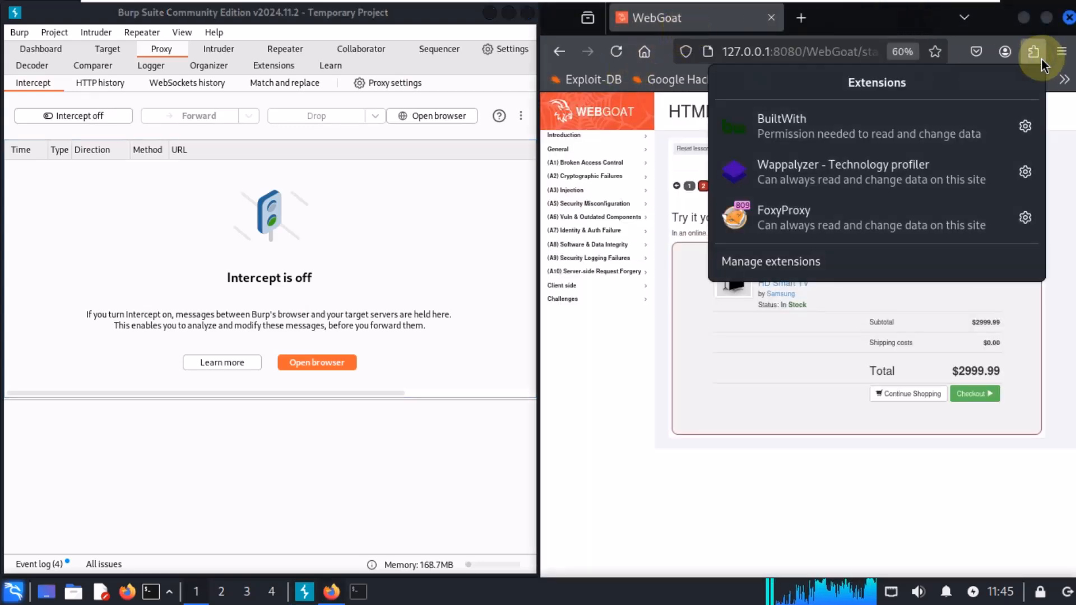
left_click(854, 223)
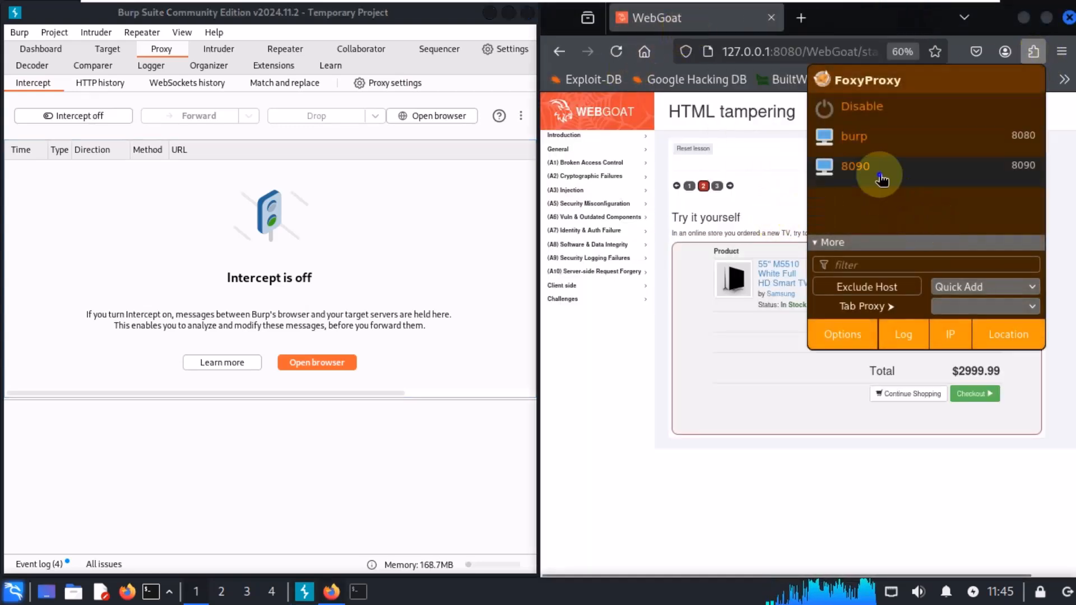
left_click(607, 380)
left_click(802, 18)
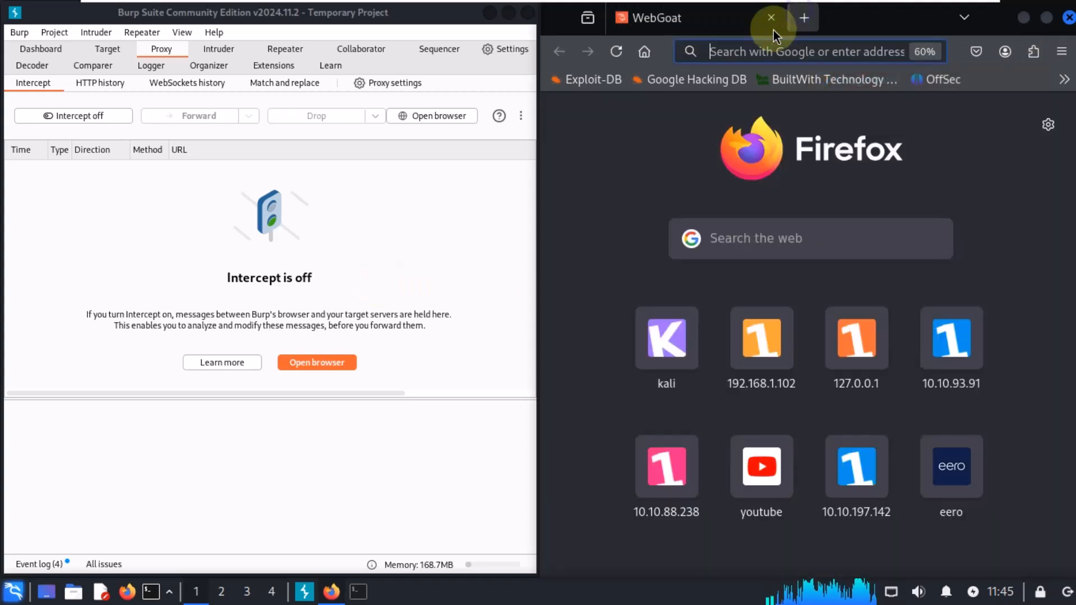
left_click(757, 40)
type("ht")
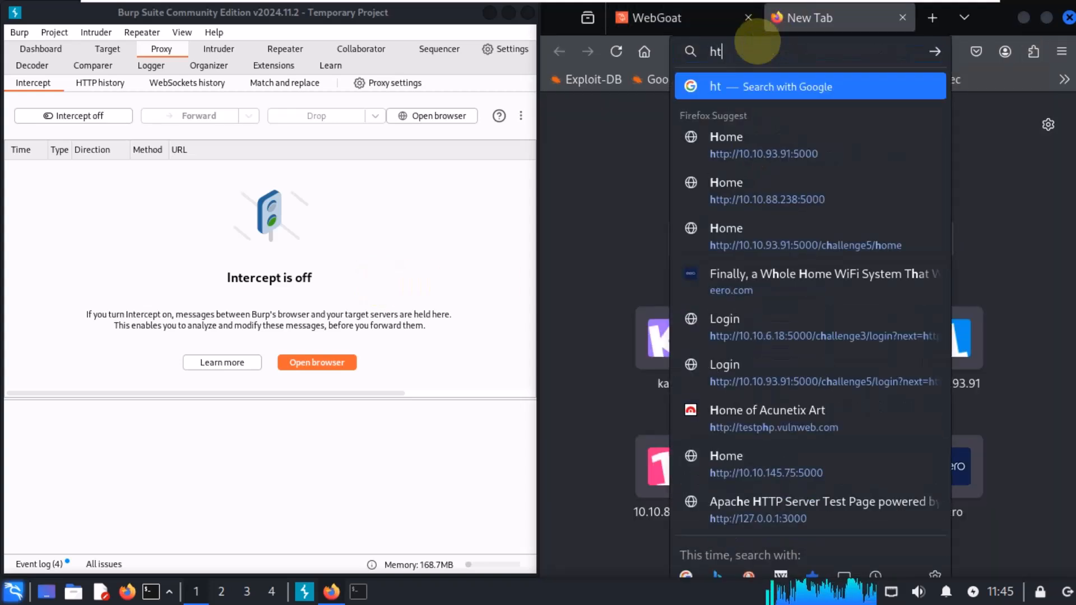
type("tp:/")
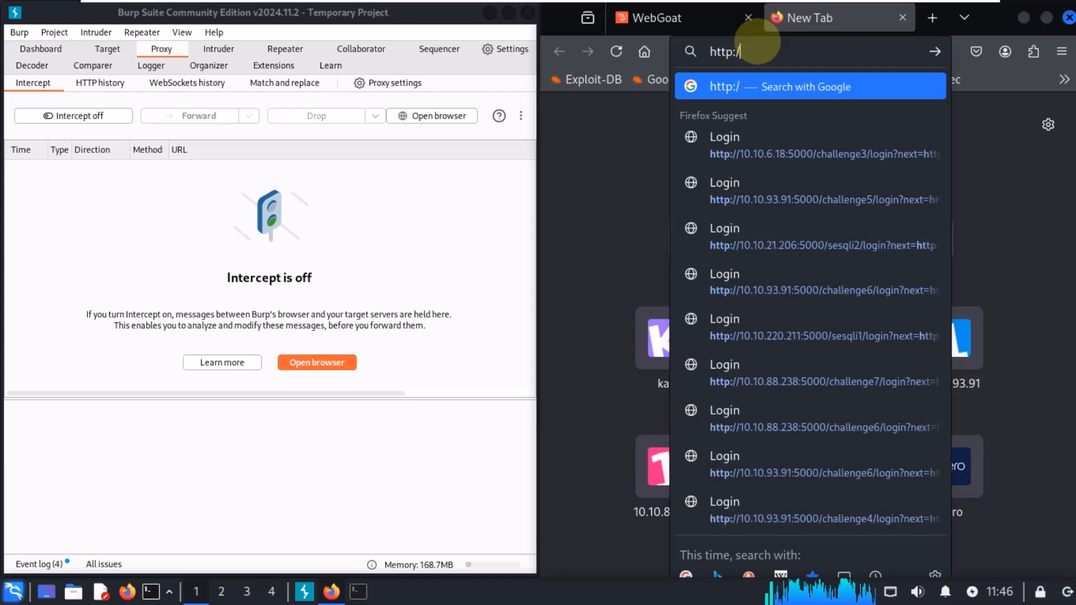
type("/burpsuite/")
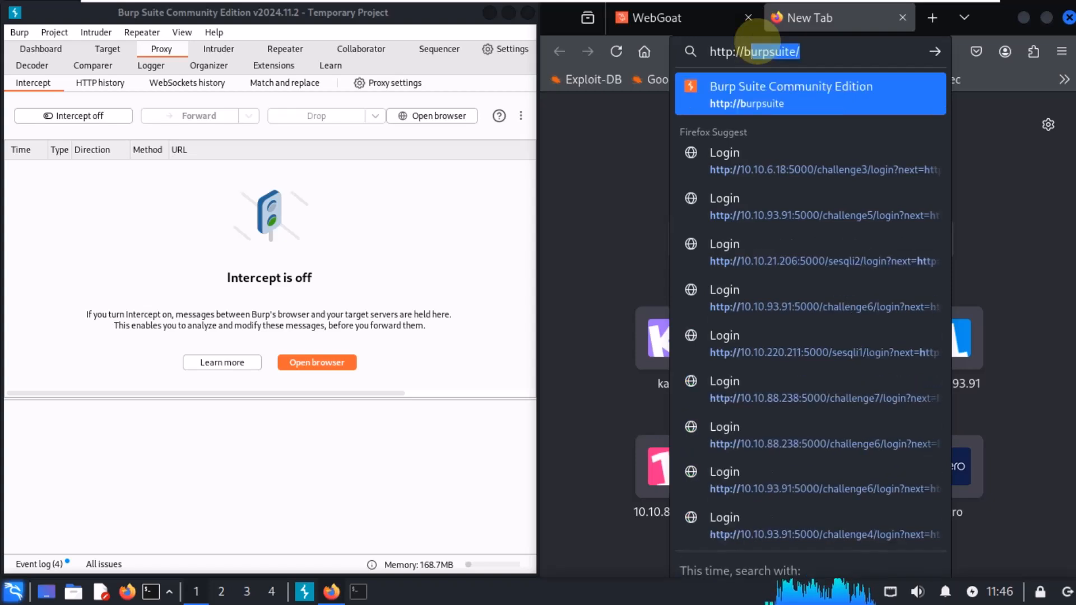
key("Return")
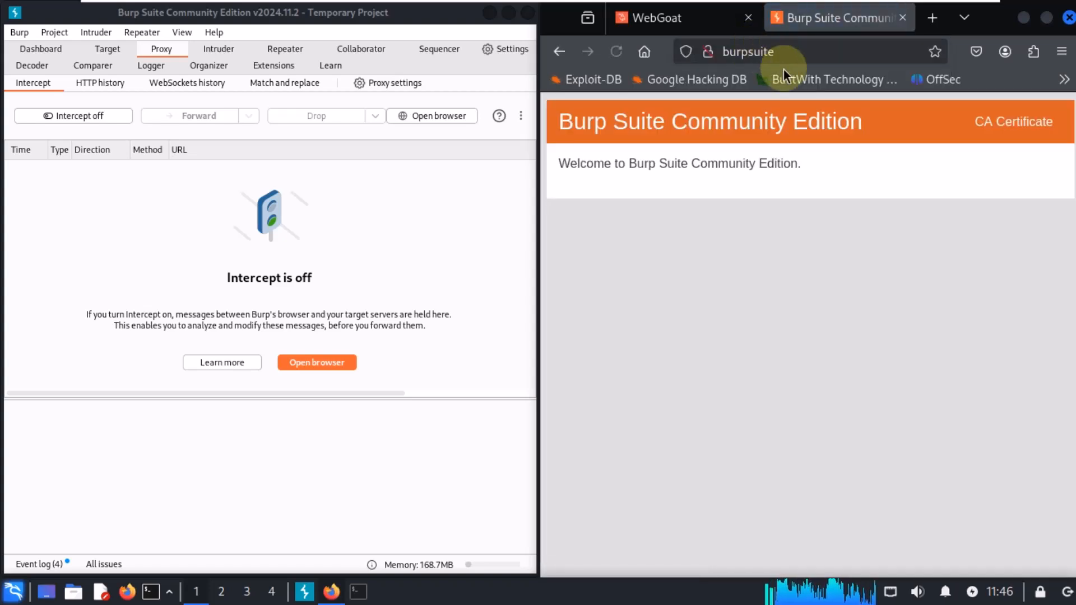
left_click(1020, 129)
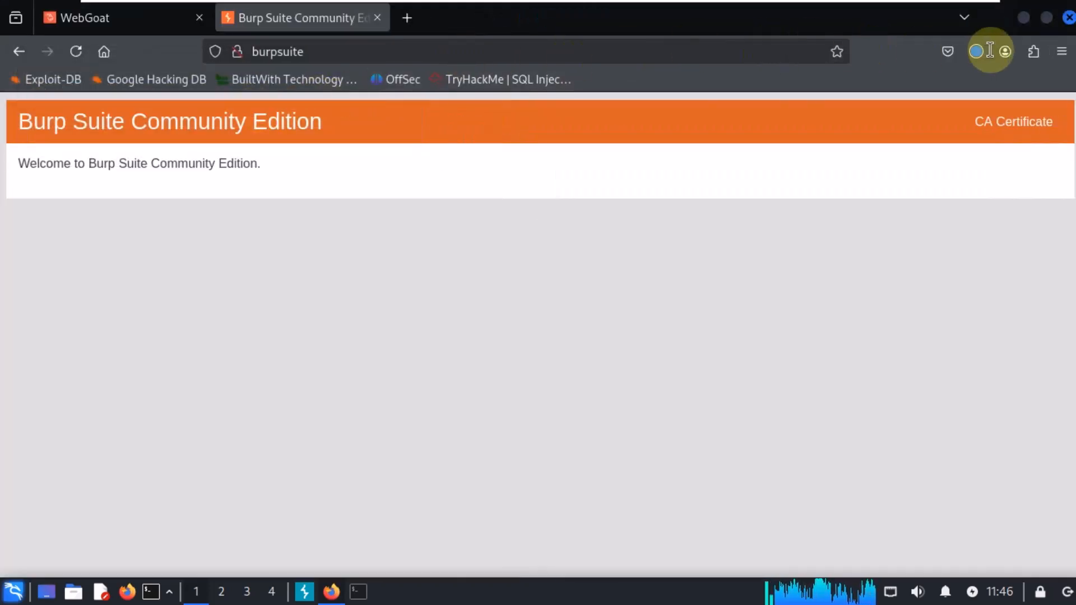
Step: Import the downloaded Burp CA certificate into Firefox's certificate authorities through Settings' View Certificates
left_click(1061, 51)
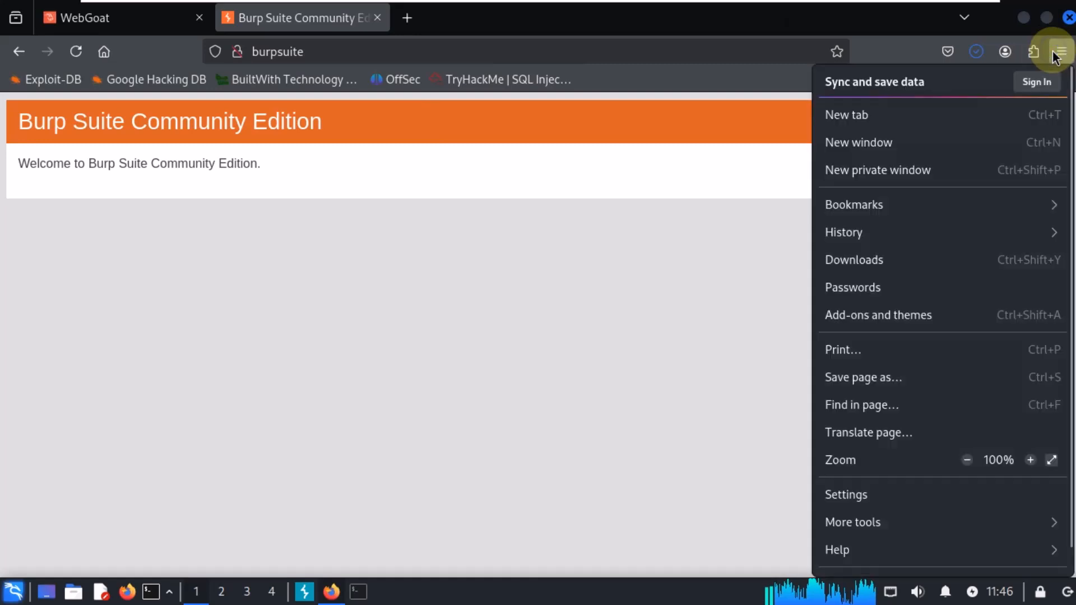
left_click(867, 496)
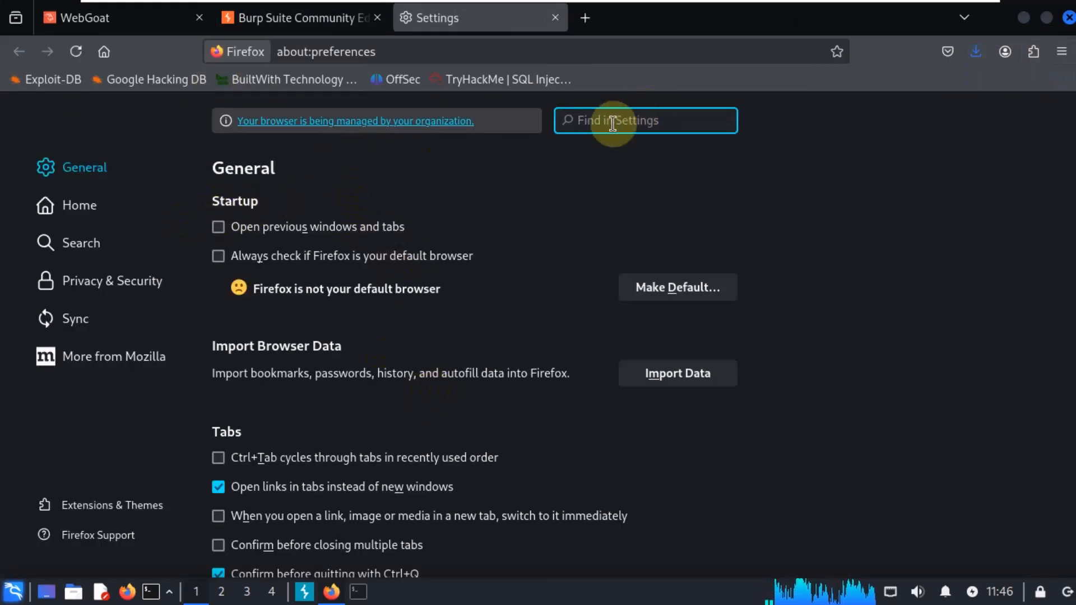
type("cer")
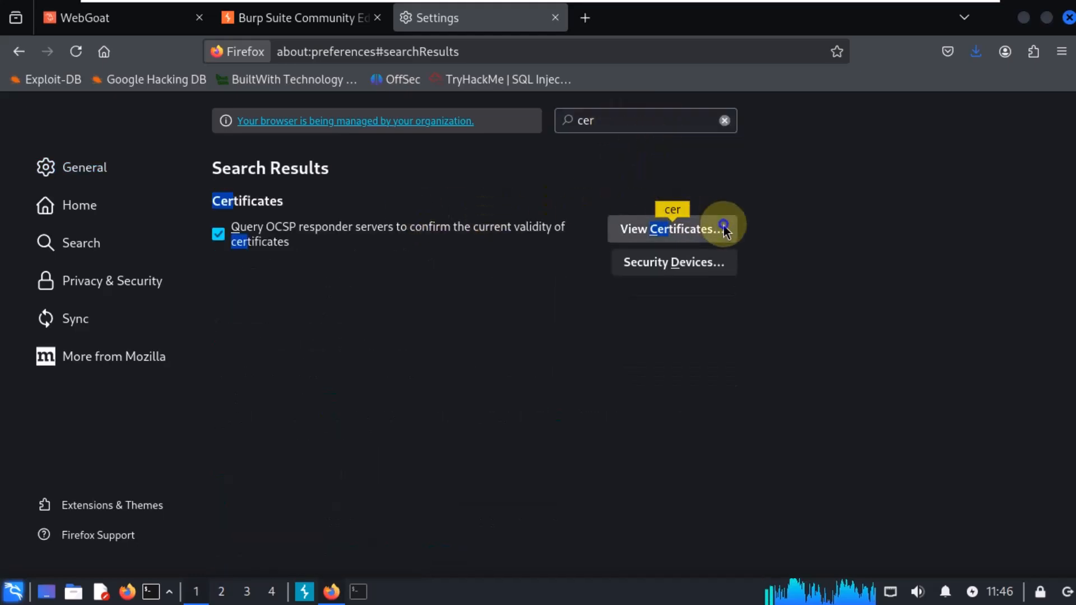
left_click(722, 225)
left_click(504, 463)
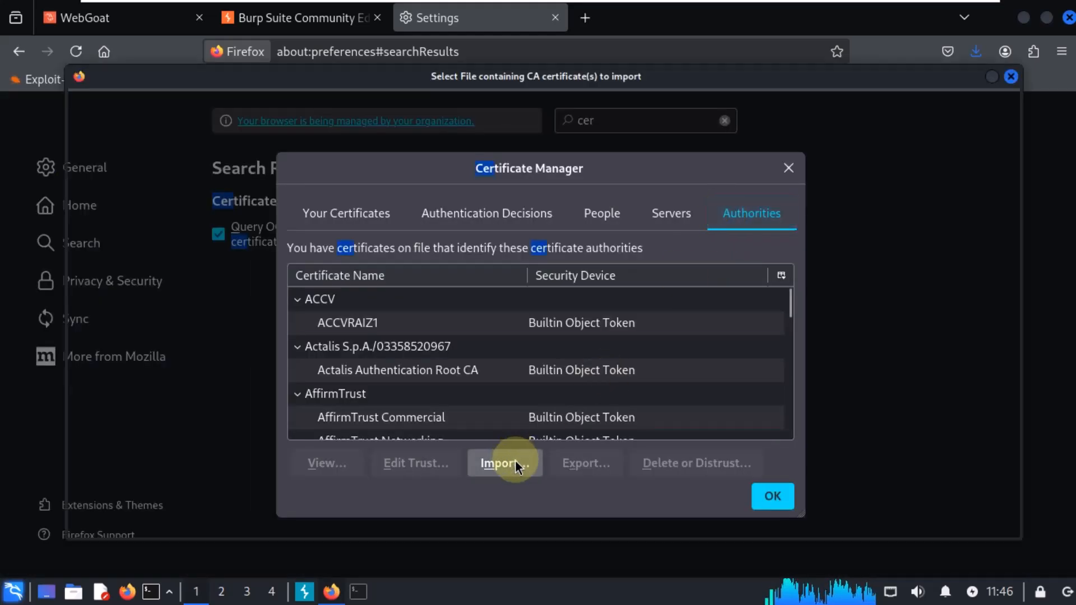
double_click(254, 118)
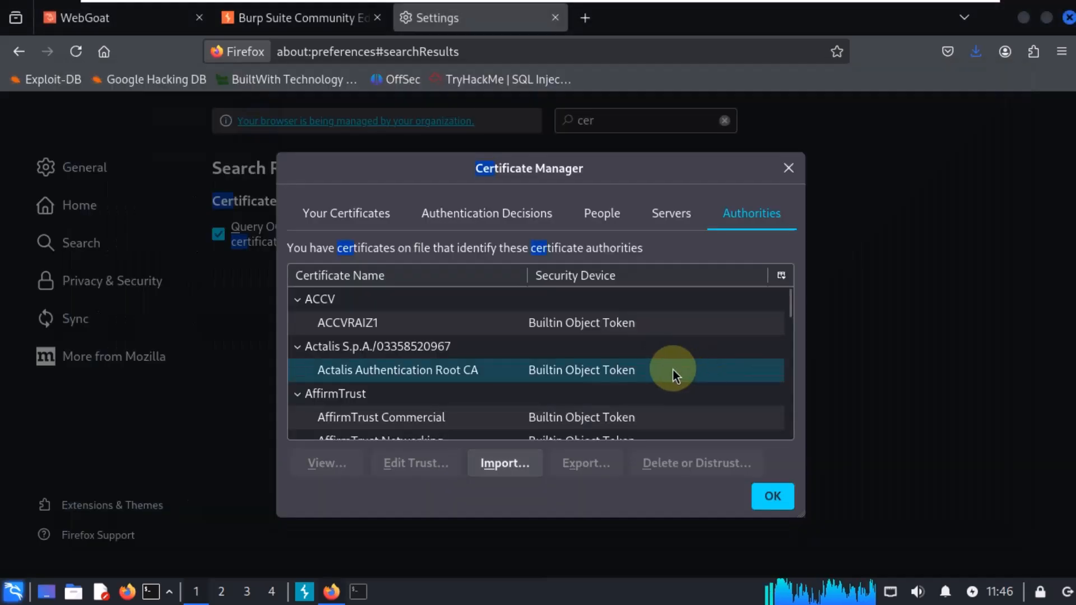
mouse_move(444, 299)
left_mouse_down()
mouse_move(588, 303)
mouse_move(717, 350)
left_mouse_up()
left_click(707, 338)
left_click(773, 495)
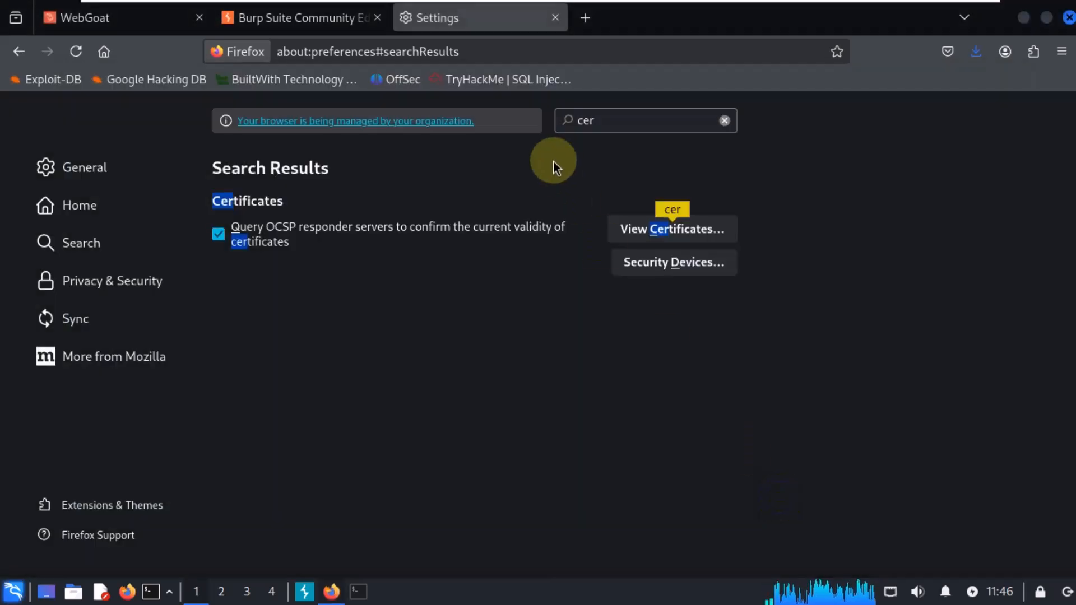
Step: Close the Settings and Burp Suite tabs and tile the browser beside Burp again
left_click(554, 18)
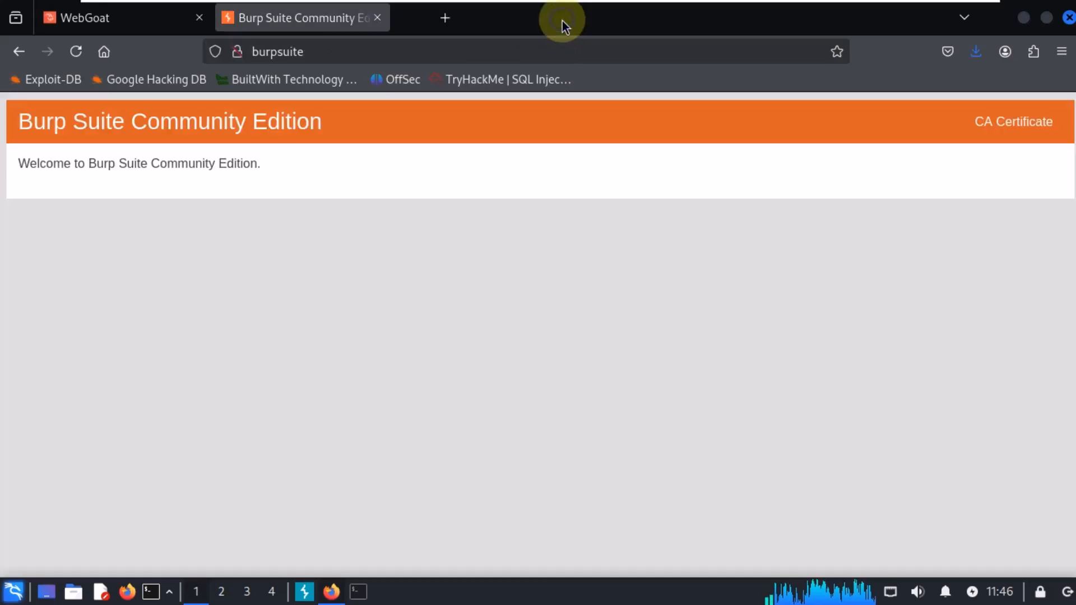
left_click(377, 18)
left_click_drag(408, 19, 774, 4)
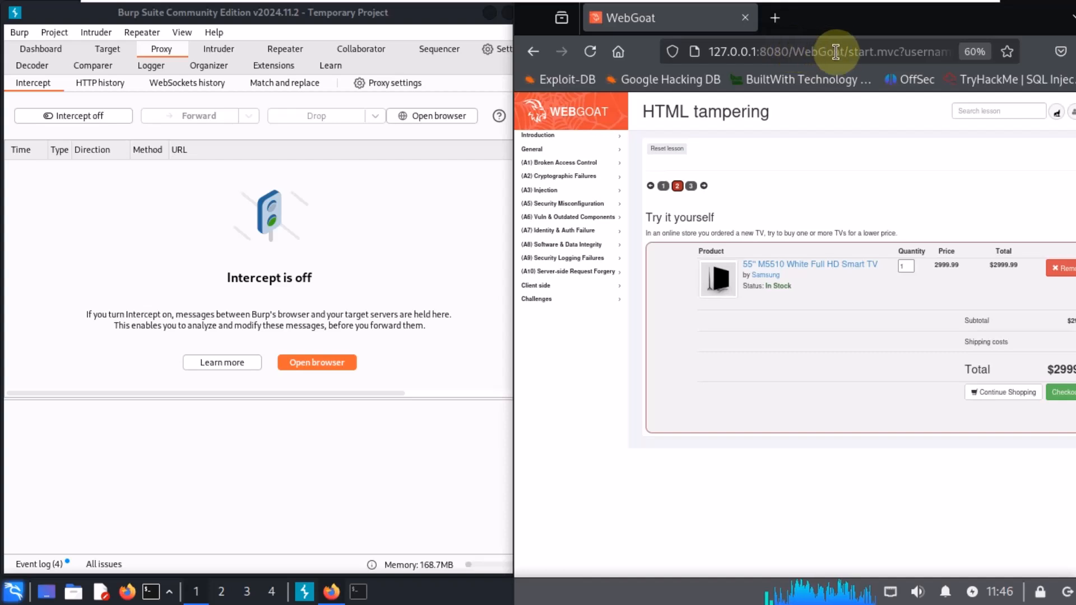
Step: Shorten the WebGoat page address and turn Burp's interception back on
left_click_drag(855, 51, 669, 57)
left_click_drag(779, 45, 783, 19)
left_click(746, 18)
left_click(83, 119)
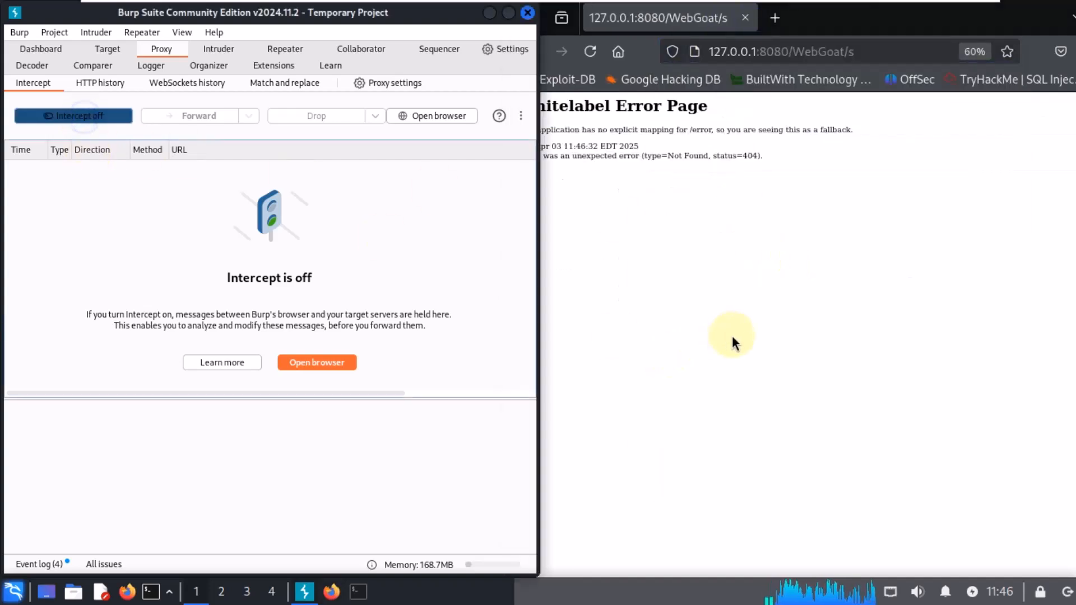
Step: Check the WebGoat server output in the terminal and return to the browser
left_click(366, 598)
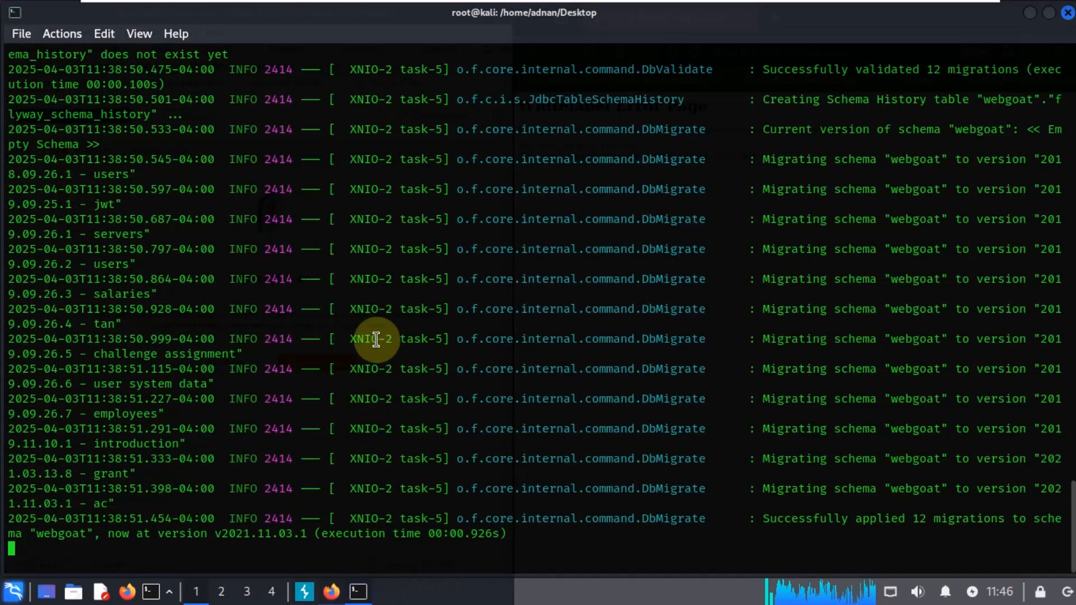
left_click_drag(145, 547, 382, 540)
left_click(590, 553)
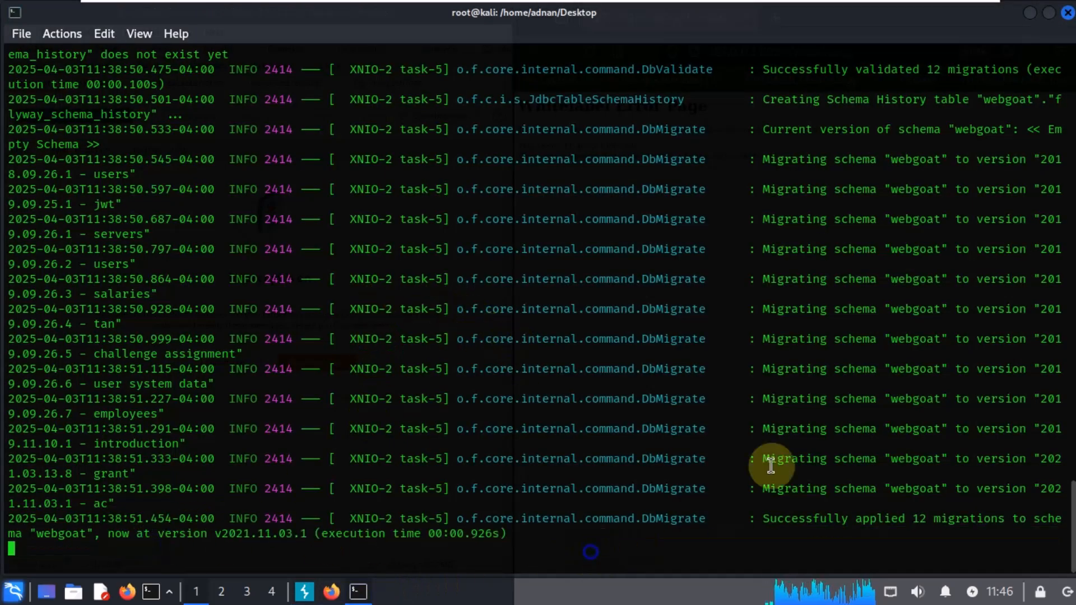
key("Return")
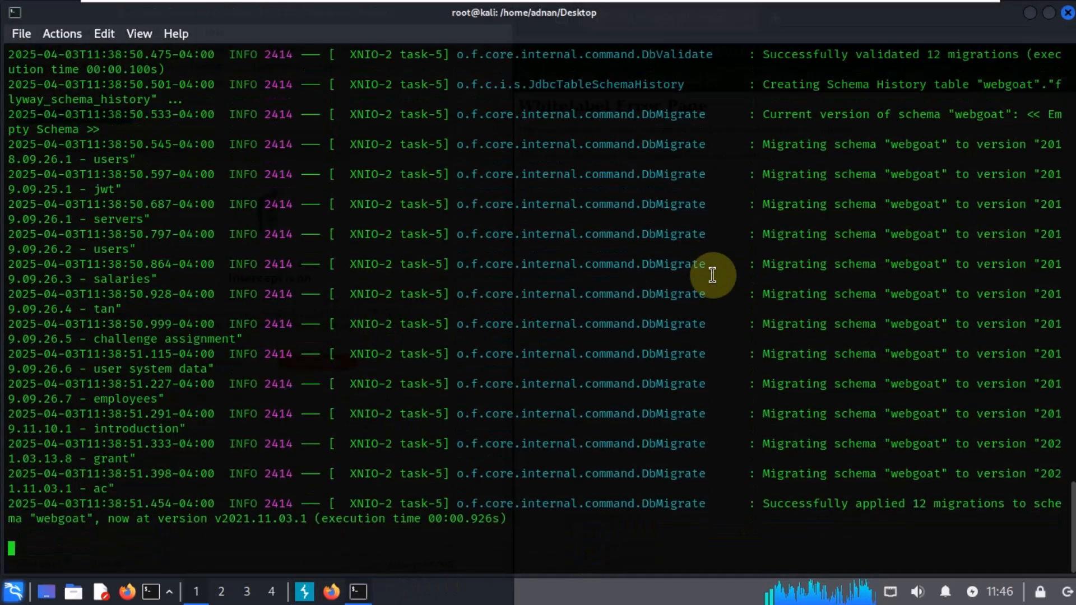
left_click(1029, 18)
Step: Navigate the browser to the WebGoat app at 127.0.0.1:8080/WebGoat/
double_click(872, 53)
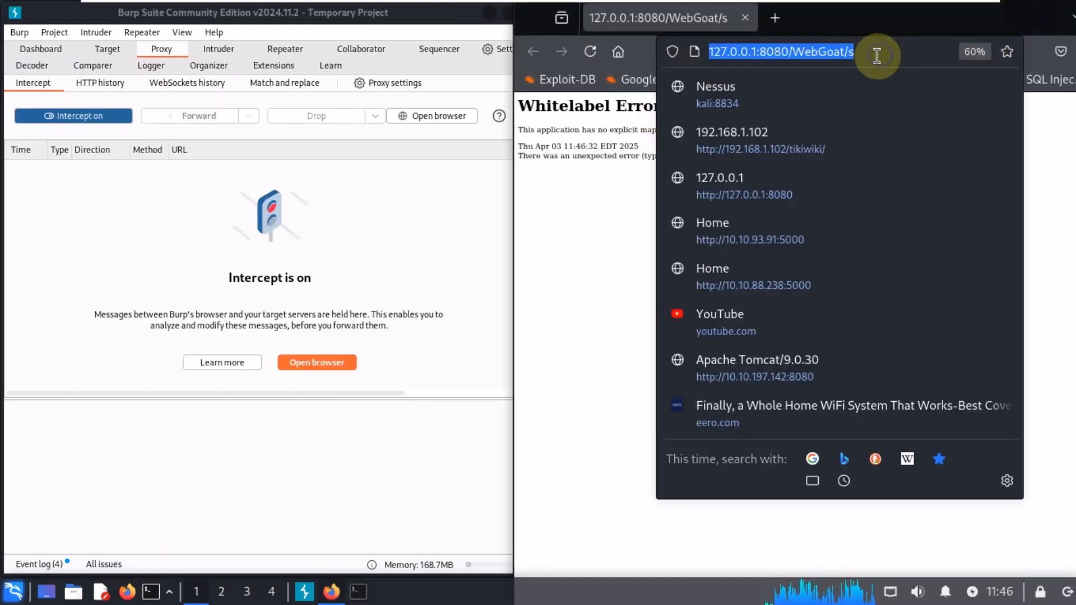
key("BackSpace")
key("Return")
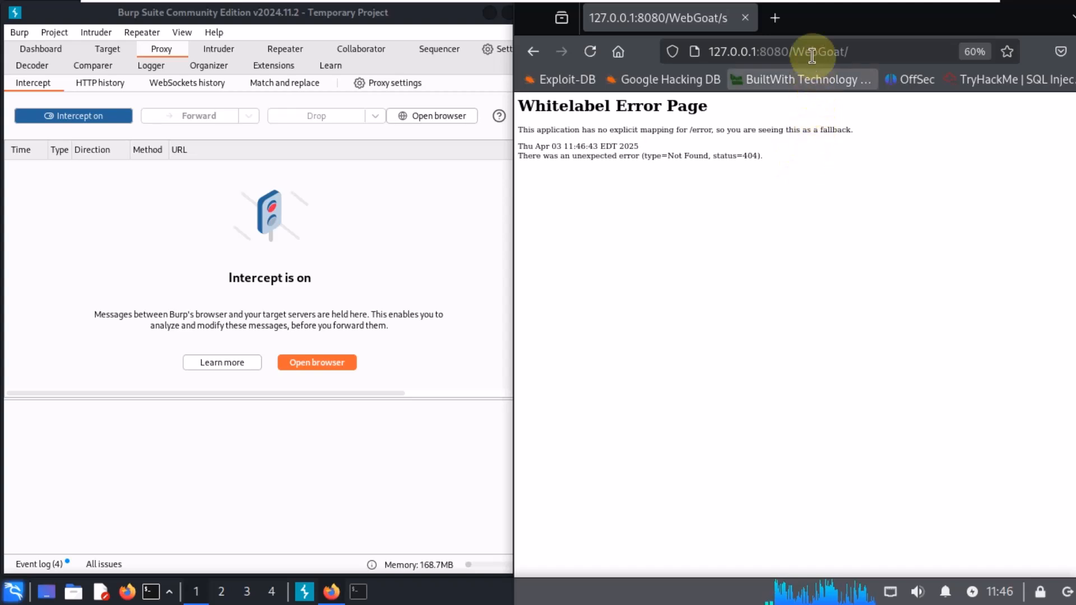
left_click_drag(782, 51, 899, 48)
key("BackSpace")
key("Return")
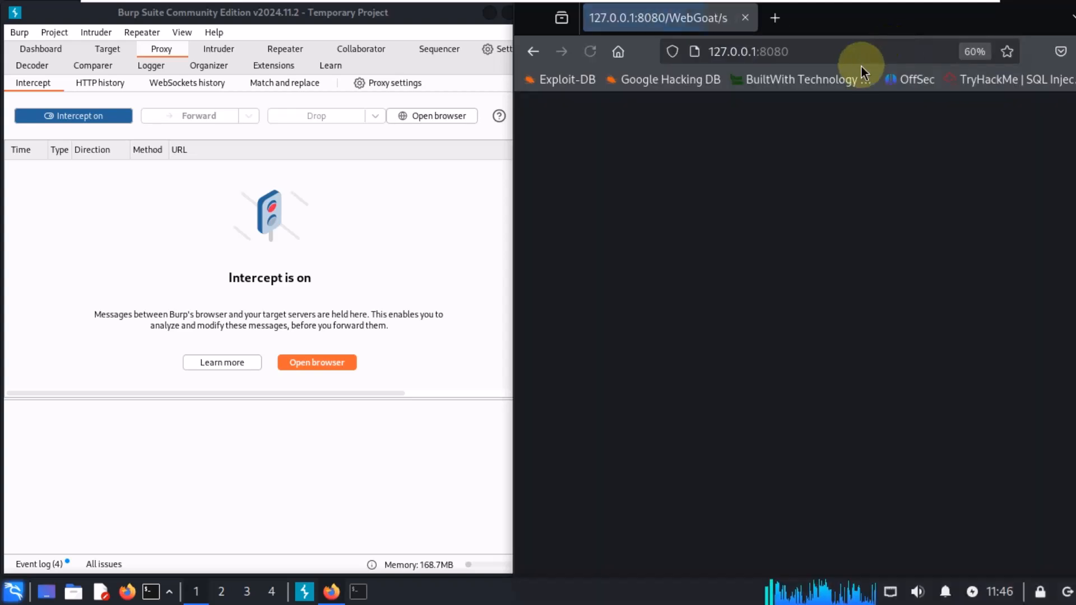
left_click(814, 54)
left_click(831, 52)
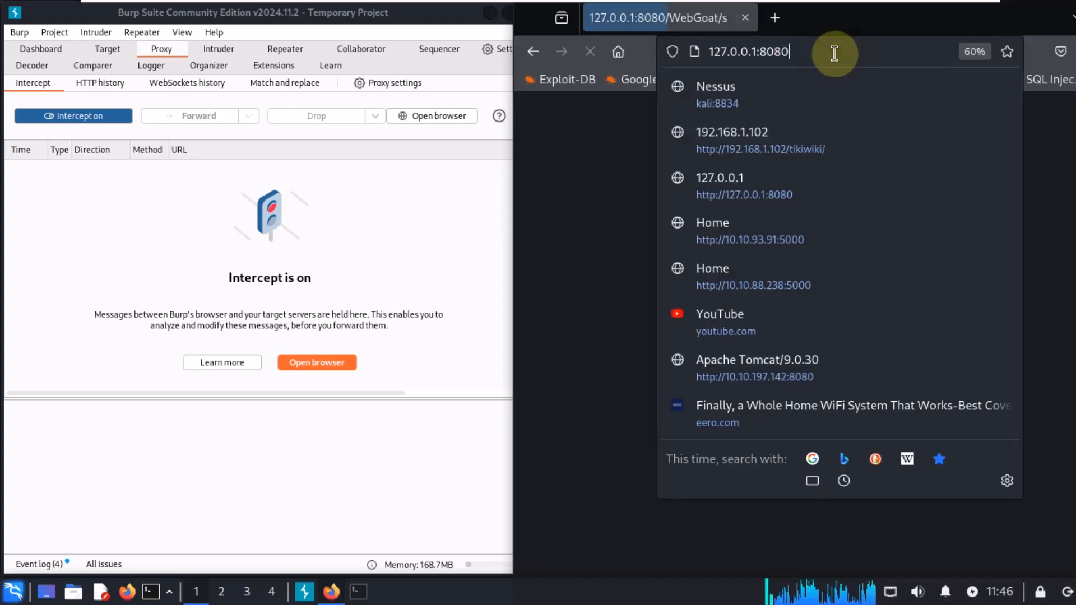
type("/")
key("Down")
key("Down")
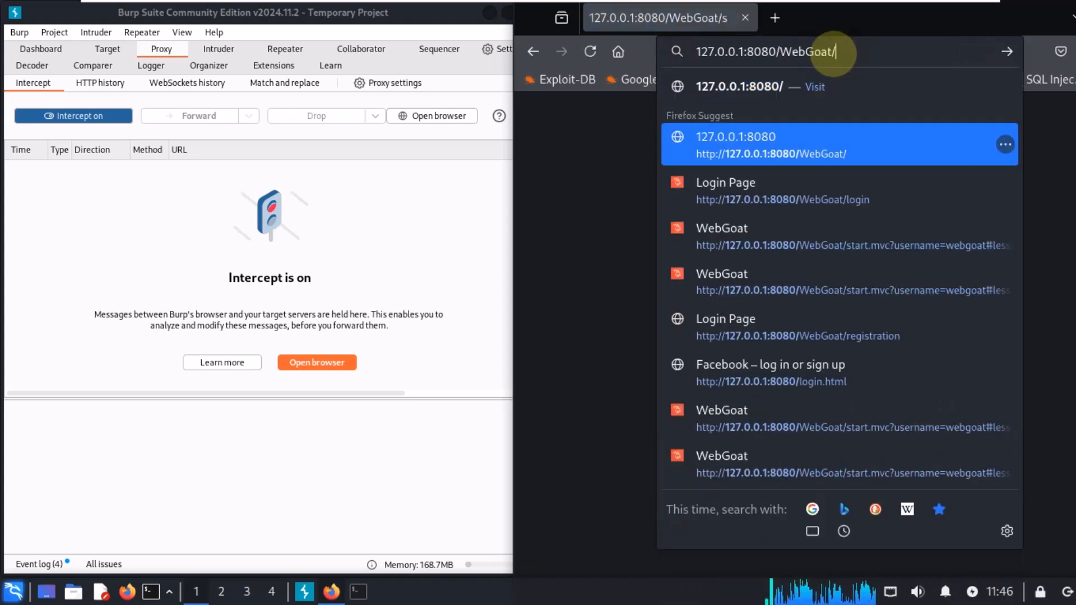
key("Return")
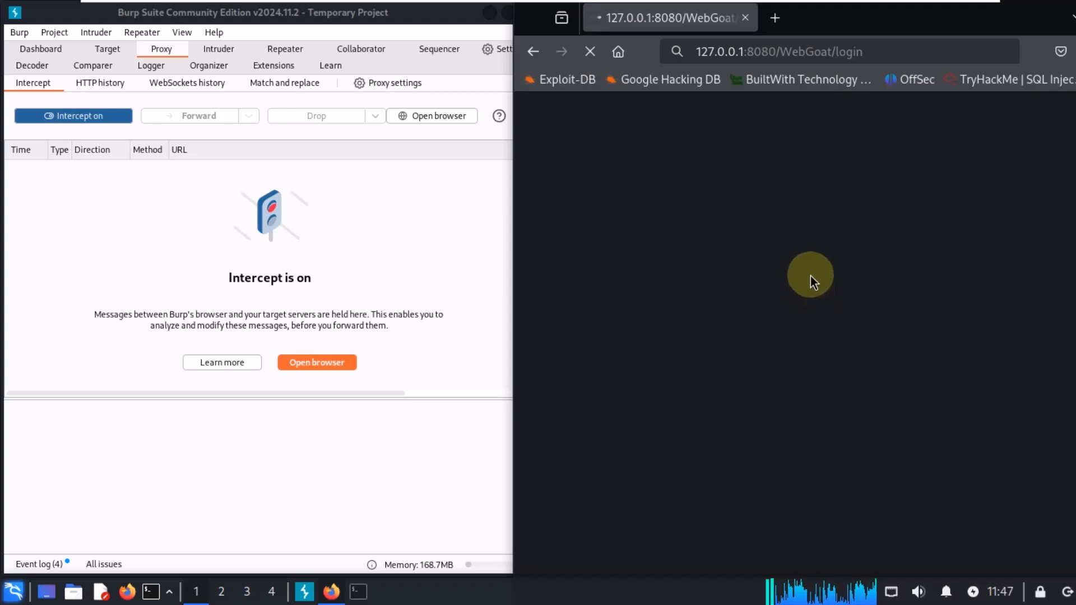
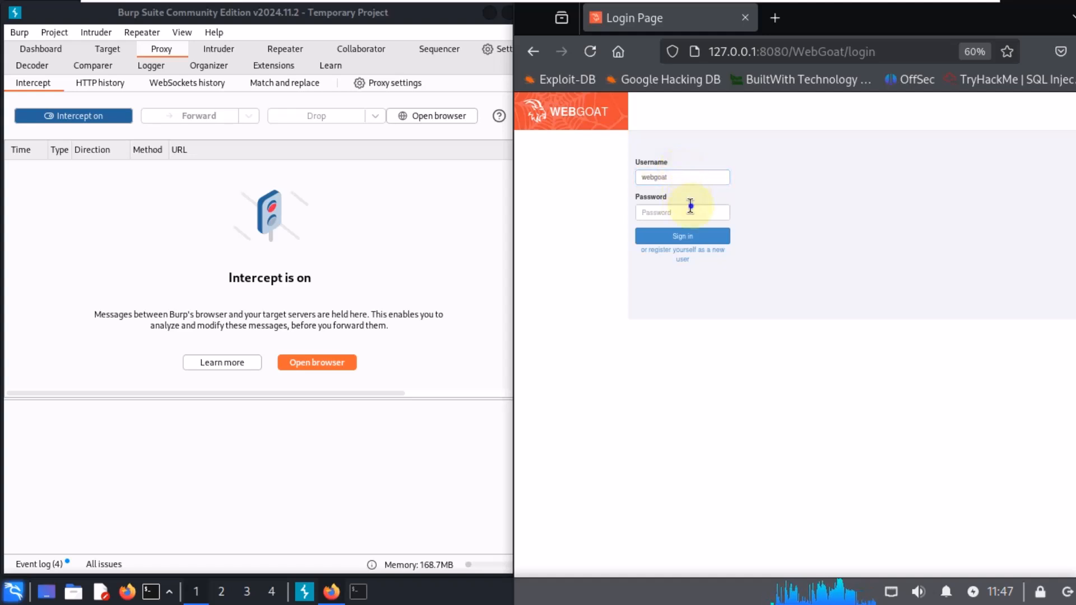
Step: Sign in to WebGoat in Firefox as webgoat with the account password and decline saving the password
left_click(696, 211)
type("webgoat")
left_click(708, 232)
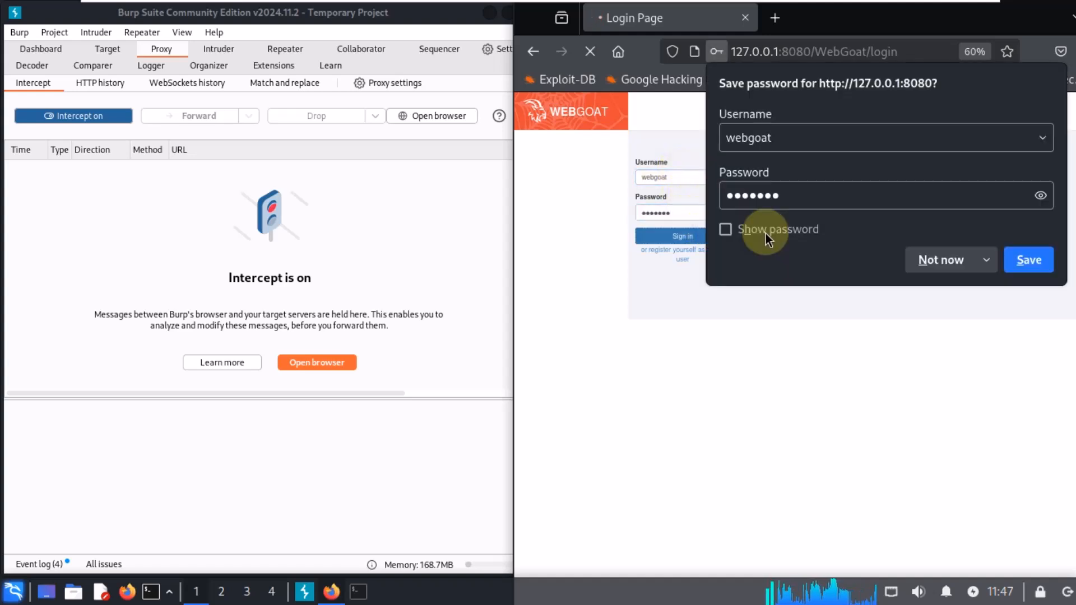
left_click(934, 264)
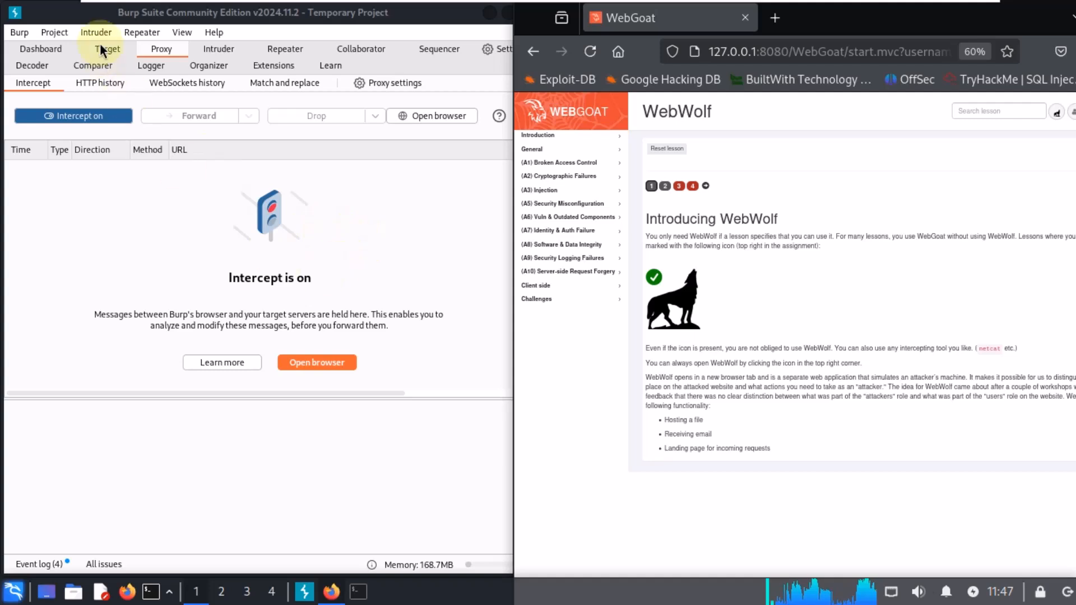
Step: Launch Burp's built-in browser and move the Firefox window aside
left_click(411, 116)
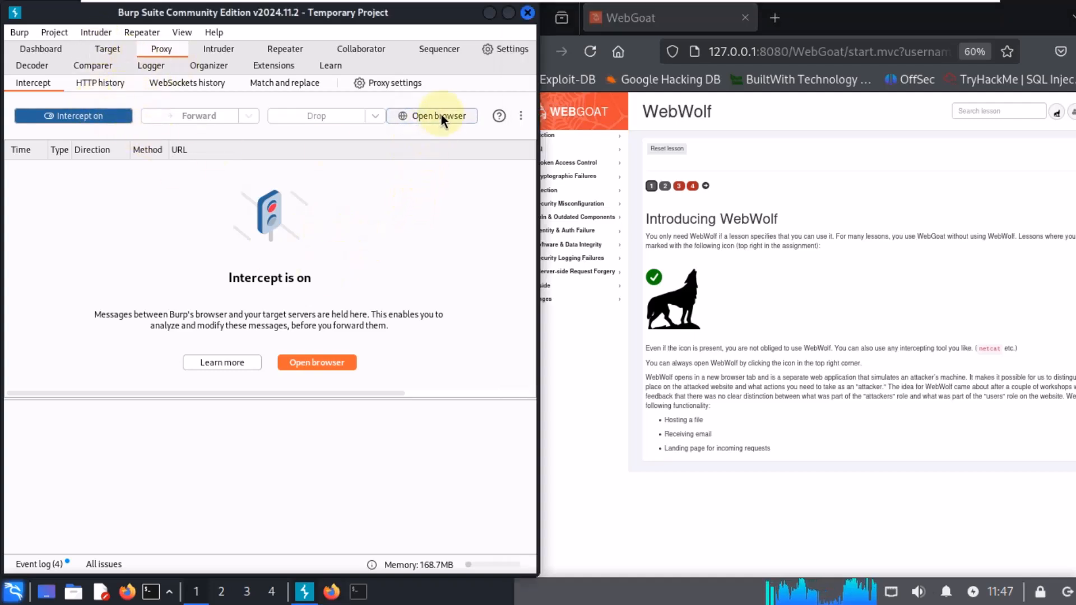
left_click_drag(820, 21, 748, 19)
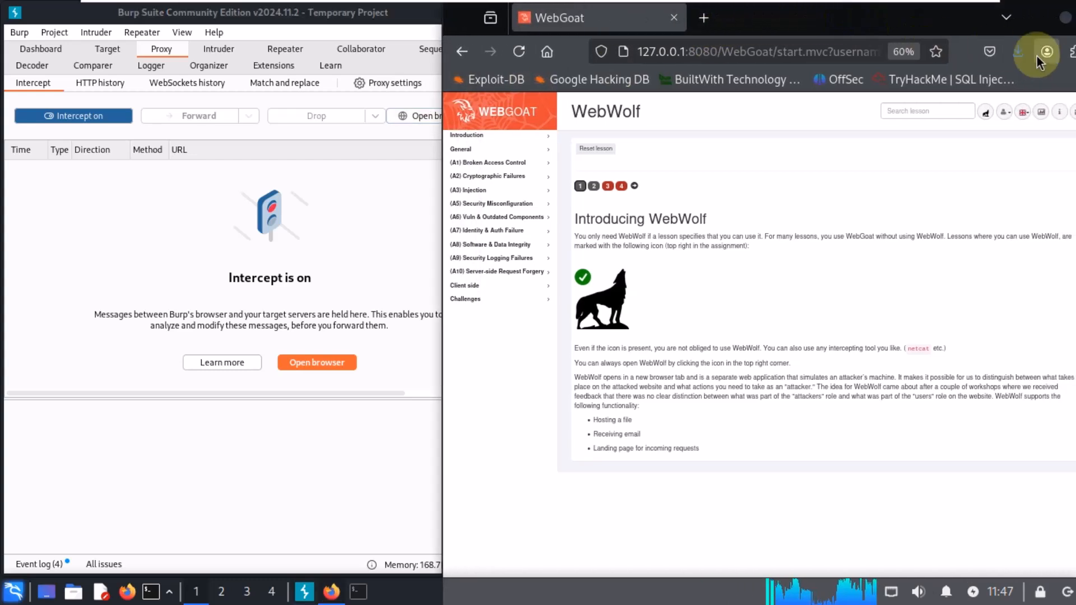
Step: Open the FoxyProxy extension menu in Firefox and inspect the configured proxy profiles, including 8090
left_click(1071, 52)
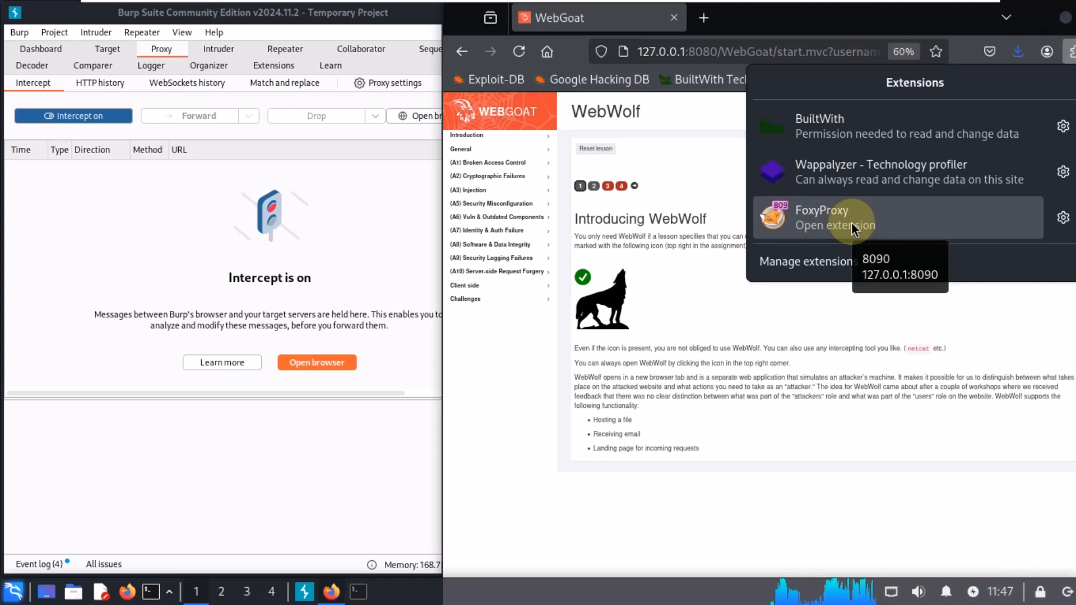
left_click(853, 227)
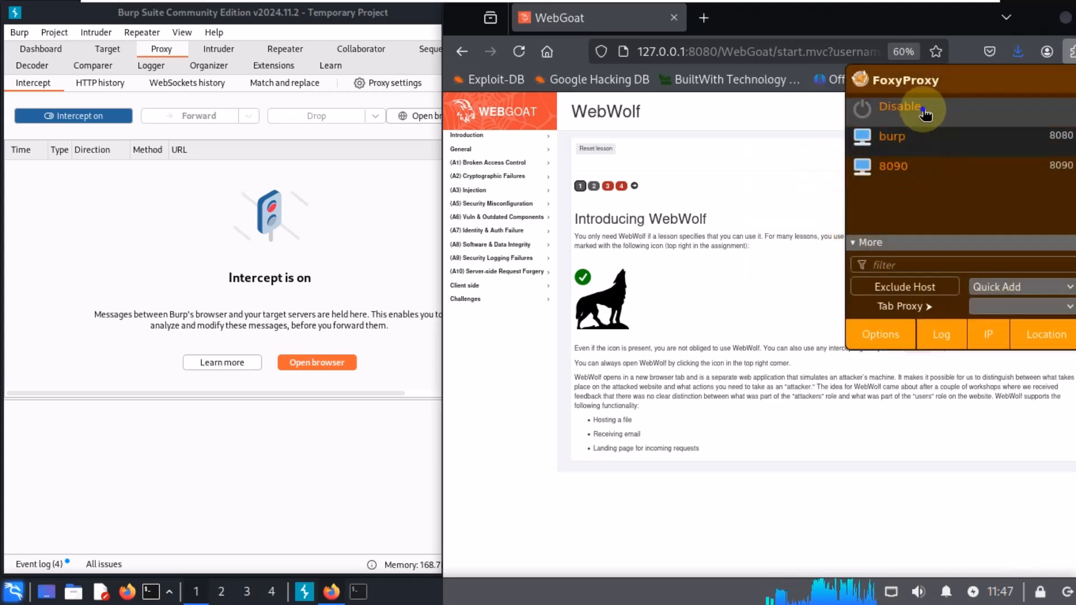
left_click(1072, 50)
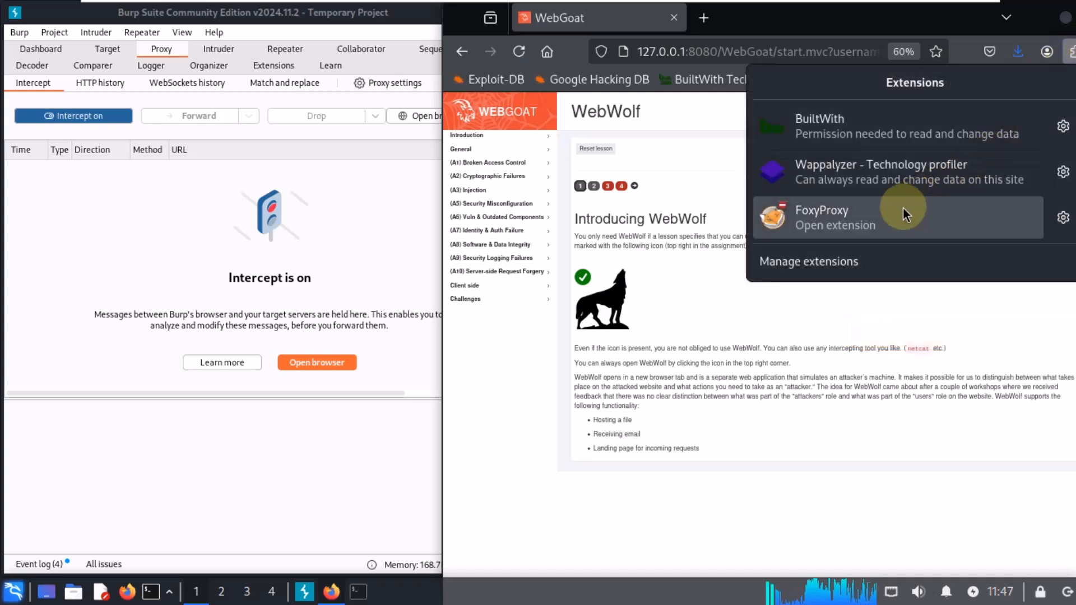
left_click(844, 226)
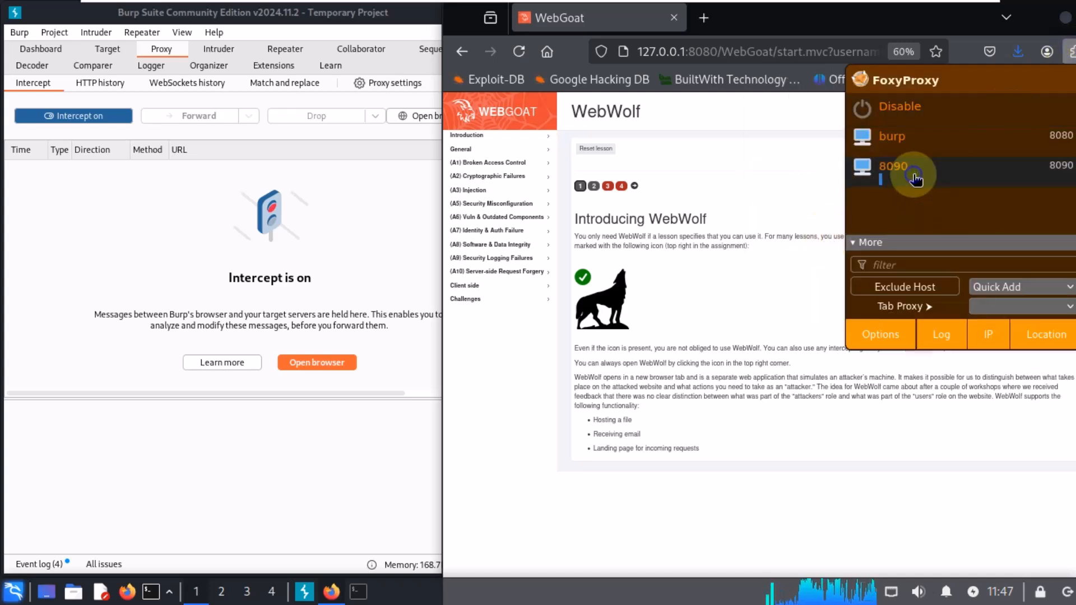
left_click(746, 155)
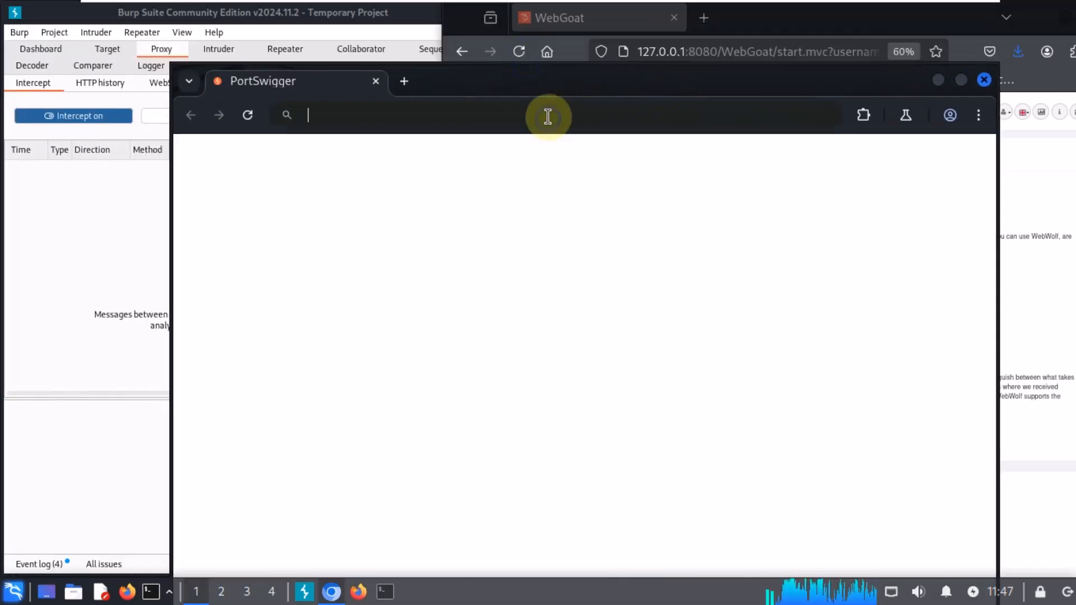
left_click(548, 115)
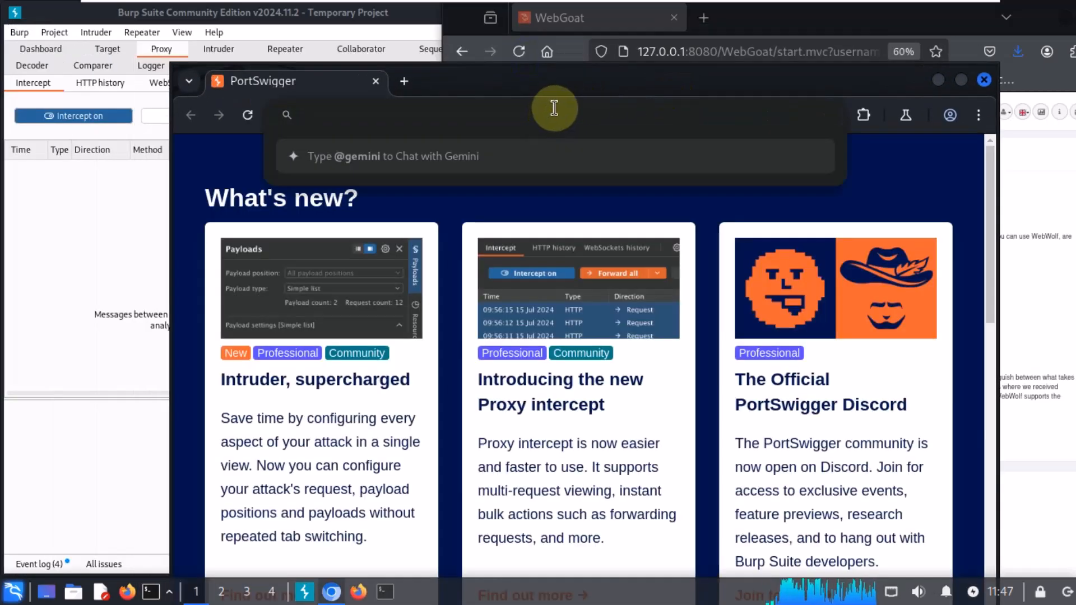
type("webgoat")
left_click_drag(453, 115, 258, 134)
Step: Copy the WebGoat lesson URL from Firefox and load it in a new tab of Burp's browser
left_click(404, 82)
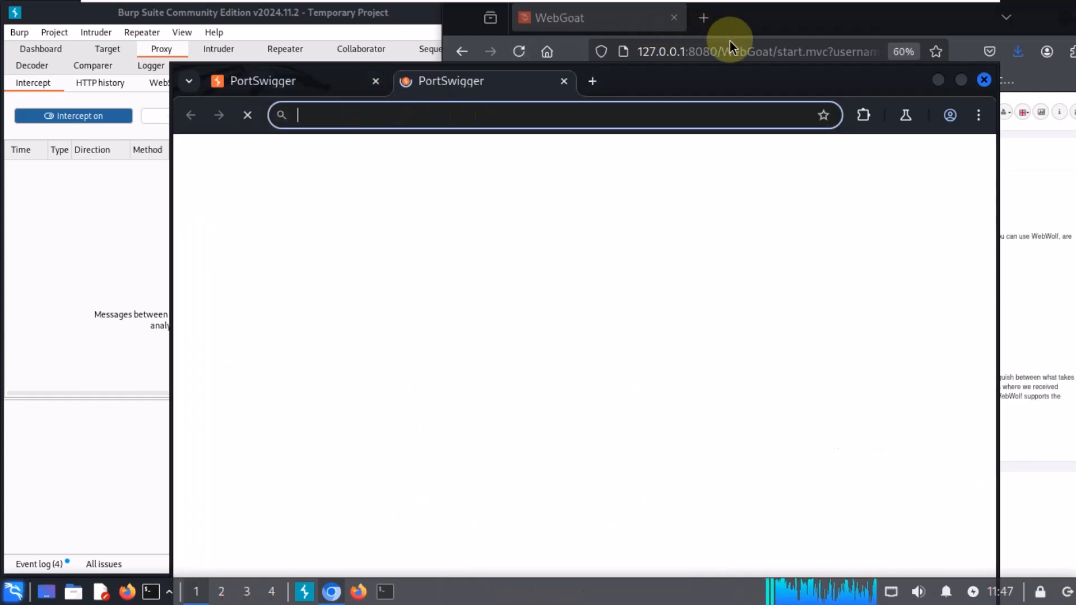
left_click(740, 50)
left_click(740, 51)
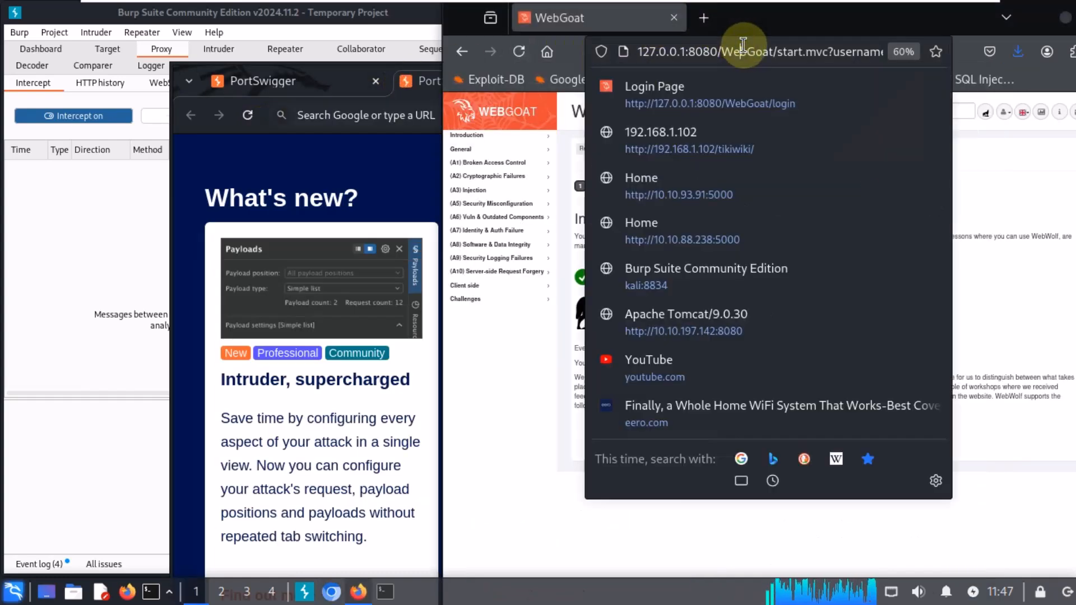
left_click(743, 44)
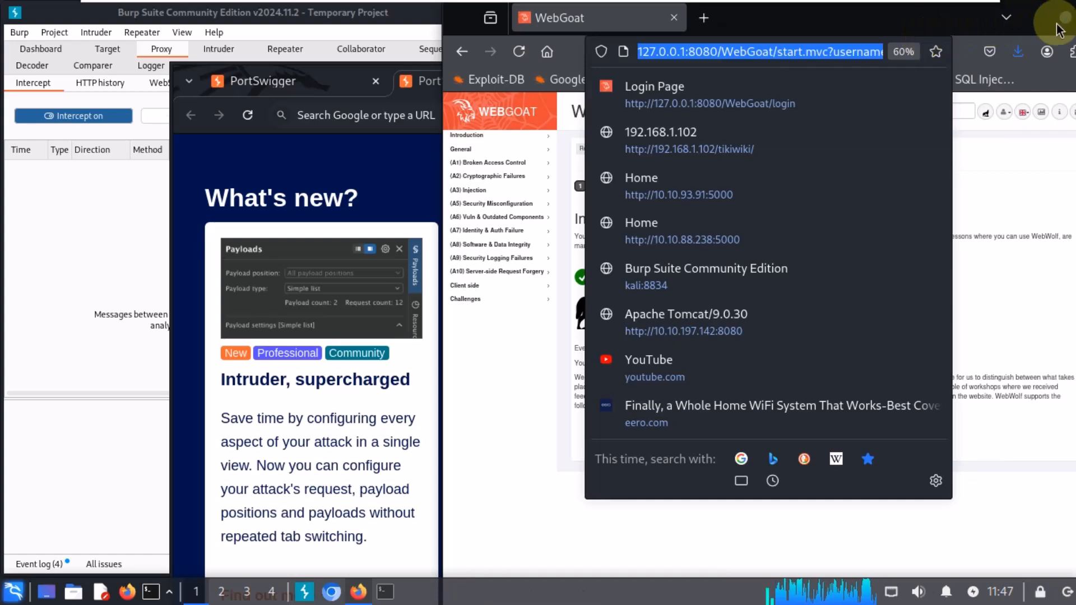
left_click_drag(798, 27, 637, 28)
left_click(943, 22)
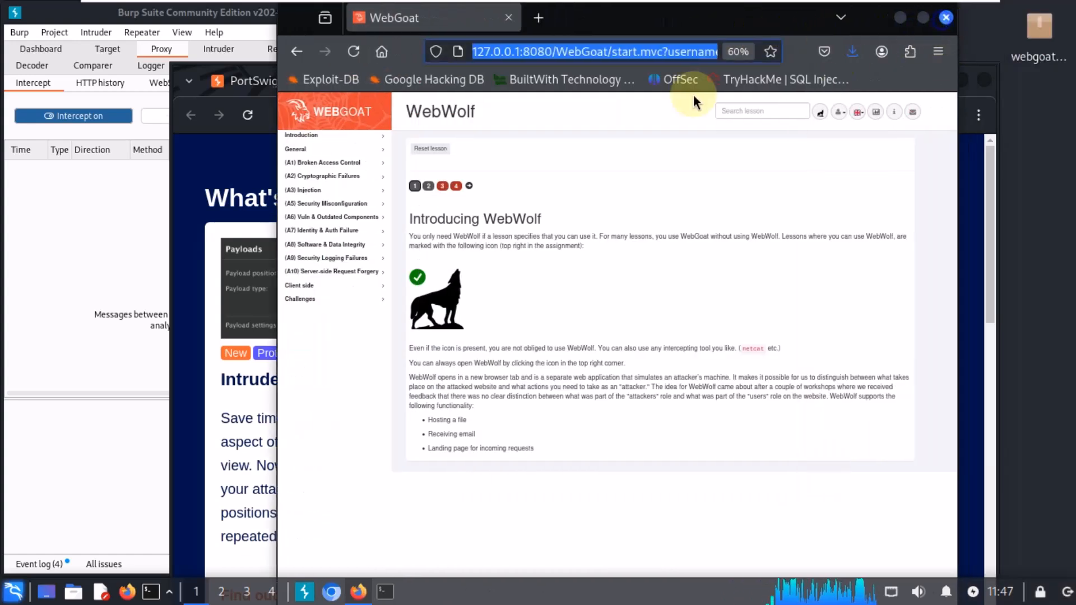
left_click(514, 106)
type("http://127.0.0.1:8080/WebGoat/start.mvc?username=webgoat#lesson/WebWolfIntroduction.lesson")
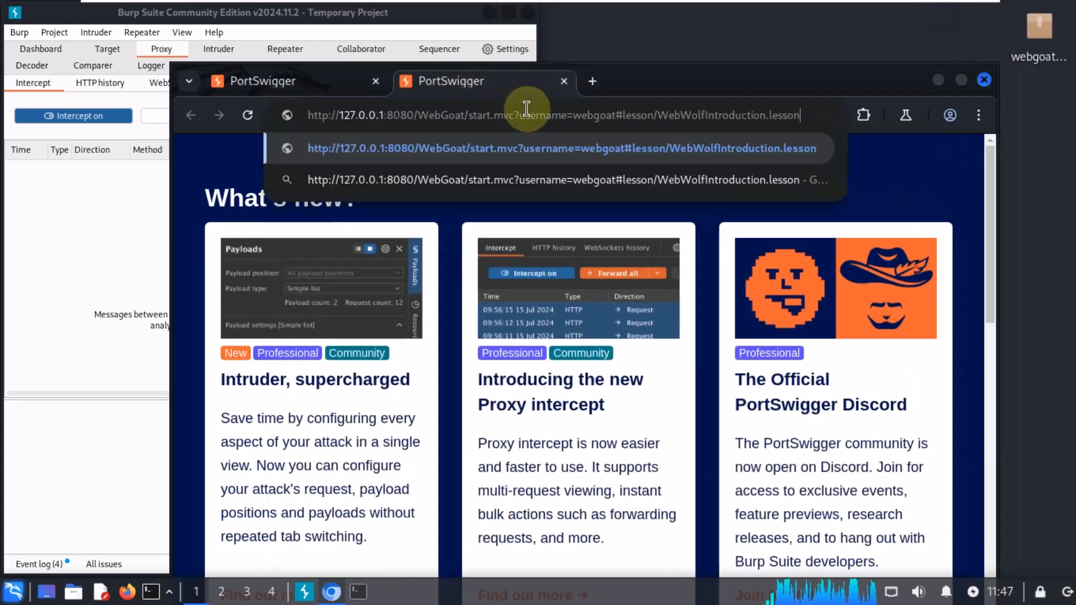
key("Return")
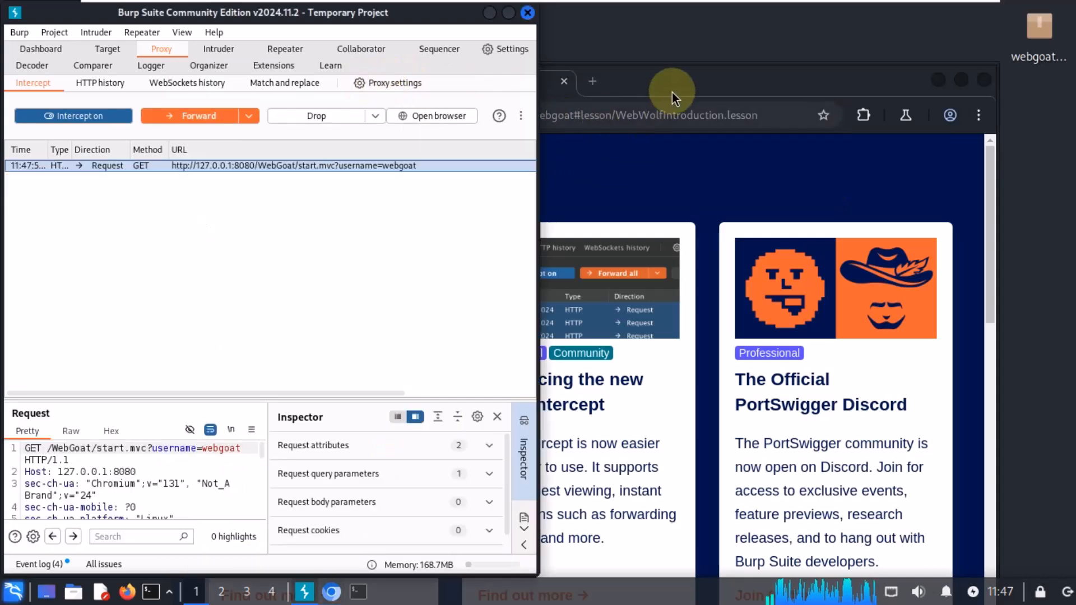
Step: Forward the intercepted start.mvc request and switch Burp's interception off
left_click_drag(677, 85, 917, 78)
left_click(573, 86)
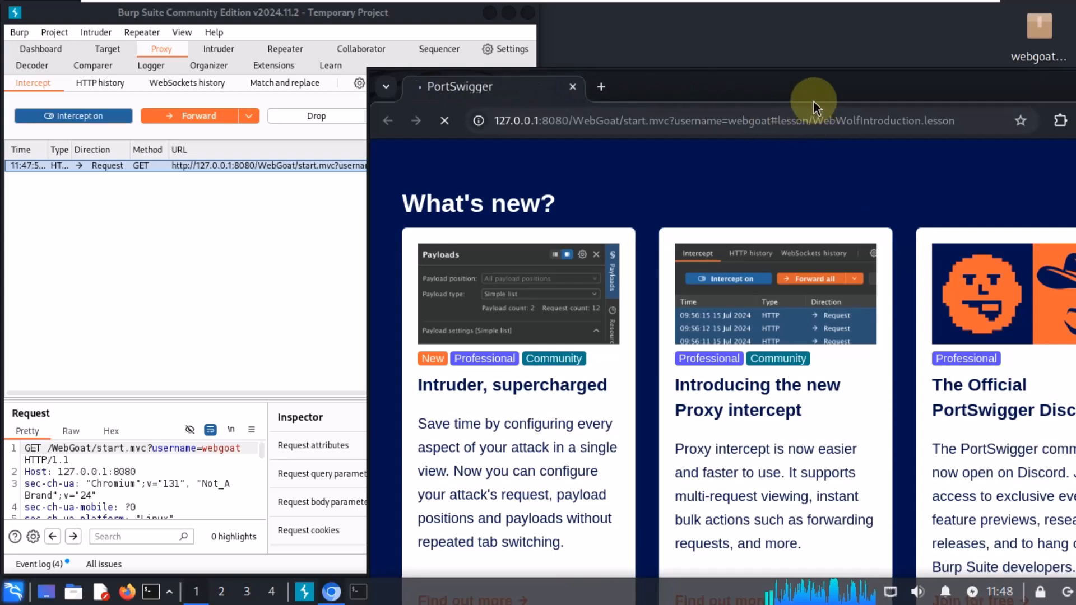
left_click_drag(814, 102, 788, 50)
left_click(172, 116)
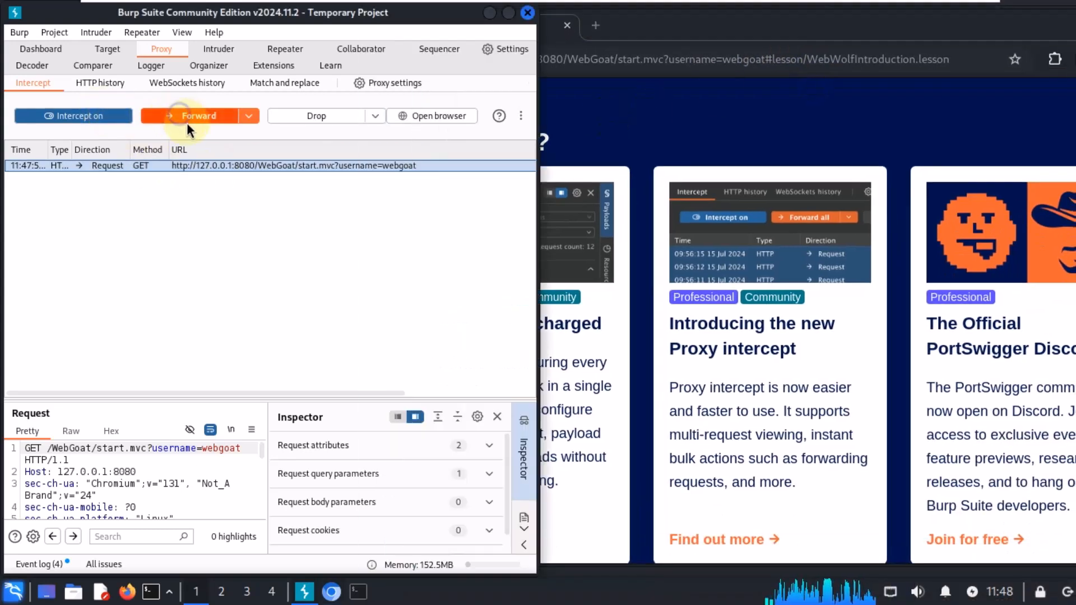
left_click(98, 119)
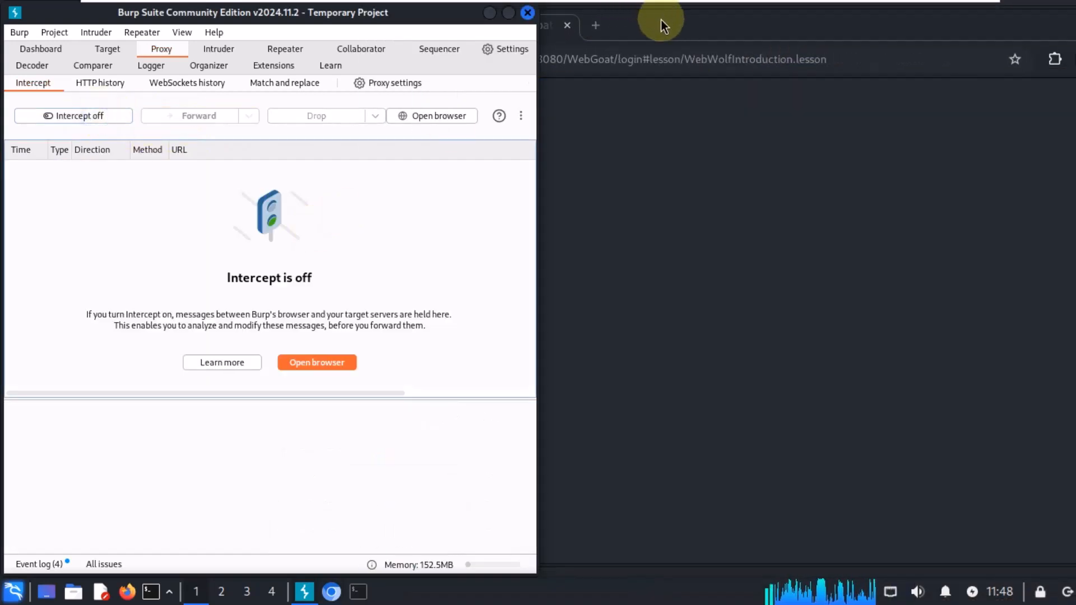
Step: Sign in to WebGoat in Burp's browser as webgoat with the account password and decline saving it
left_click_drag(663, 24, 716, 20)
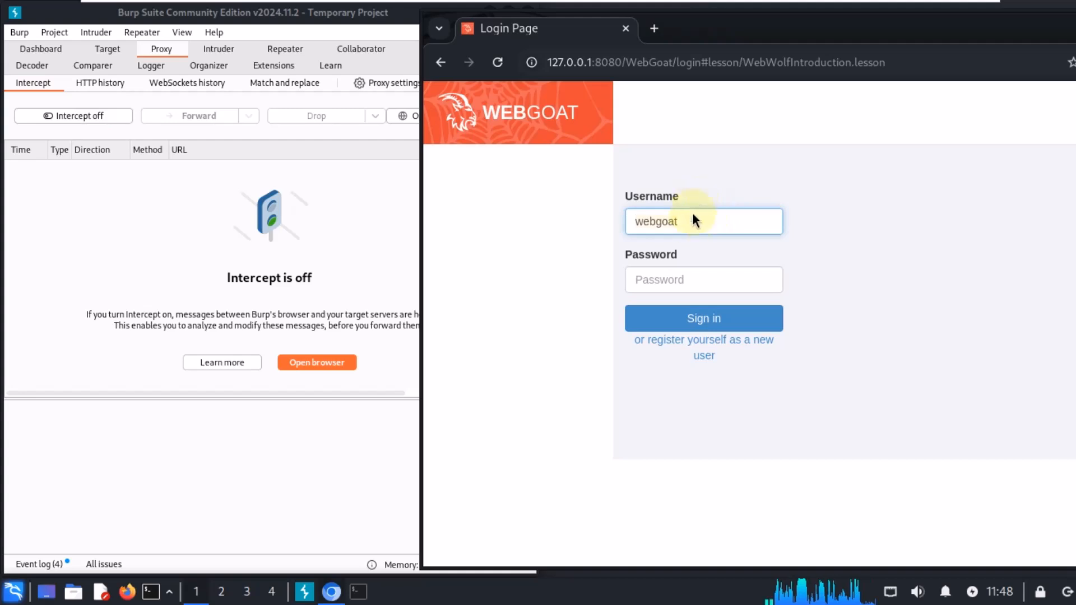
left_click(683, 283)
type("webgoat")
left_click(700, 317)
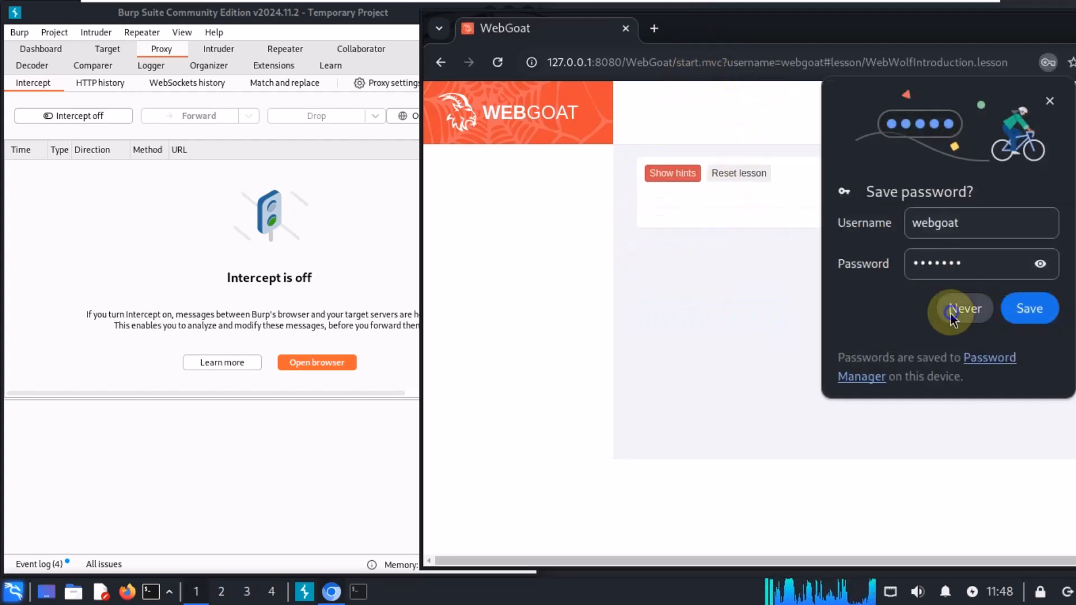
left_click(957, 310)
Step: Open the HTML tampering lesson under Client side
scroll(729, 280, "down", 2)
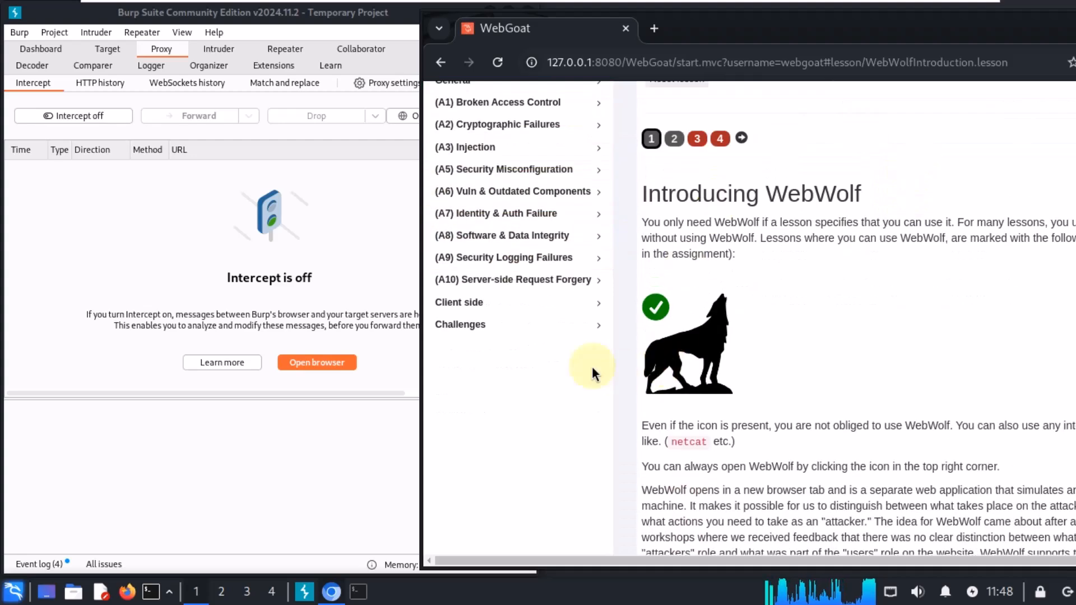
left_click(541, 302)
left_click(507, 365)
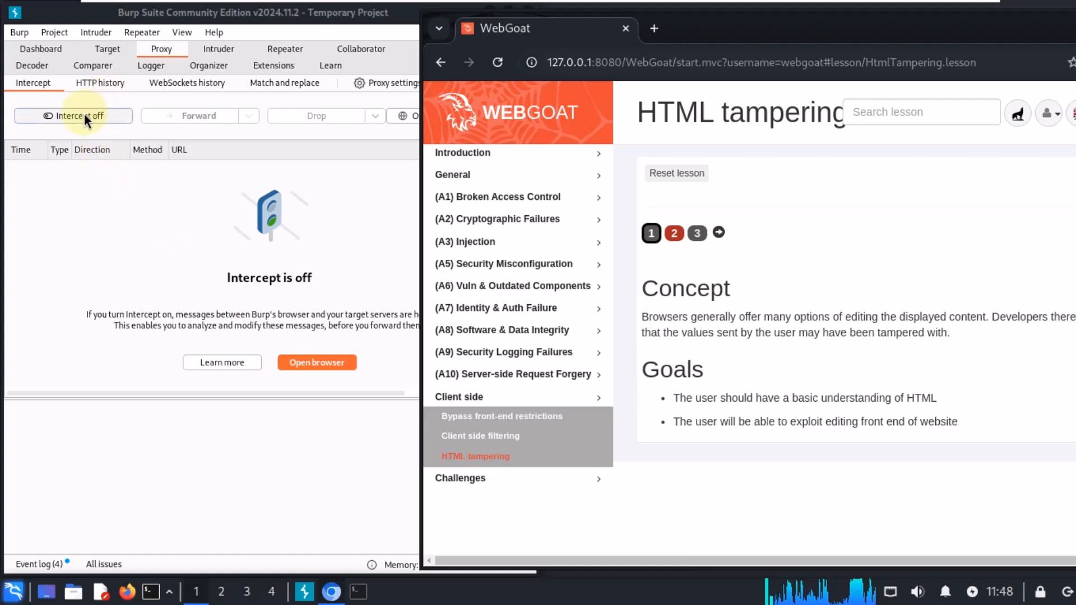
Step: Go to page 2 of the HTML tampering lesson, toggling interception on and back off
left_click(84, 114)
left_click(674, 233)
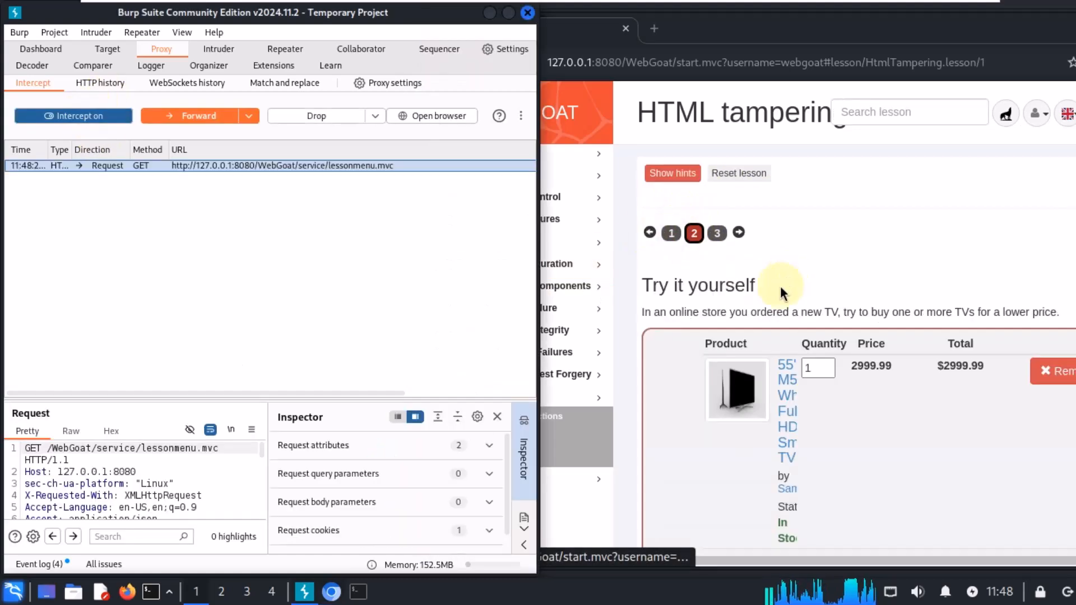
left_click(93, 118)
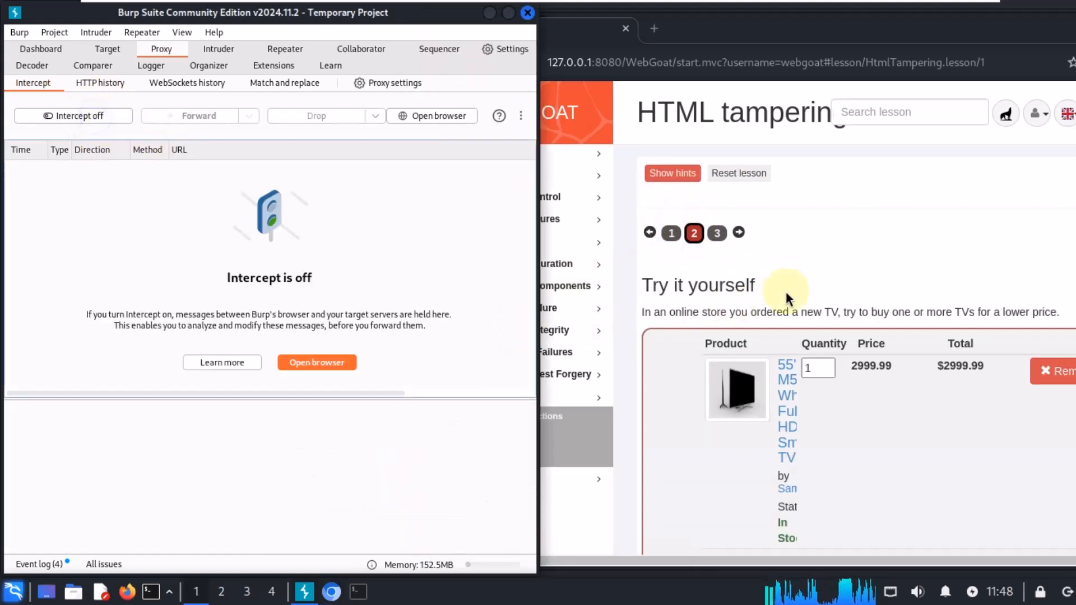
Step: Turn interception back on and submit the TV order with Checkout to capture its request
left_click(853, 46)
scroll(919, 365, "down", 3)
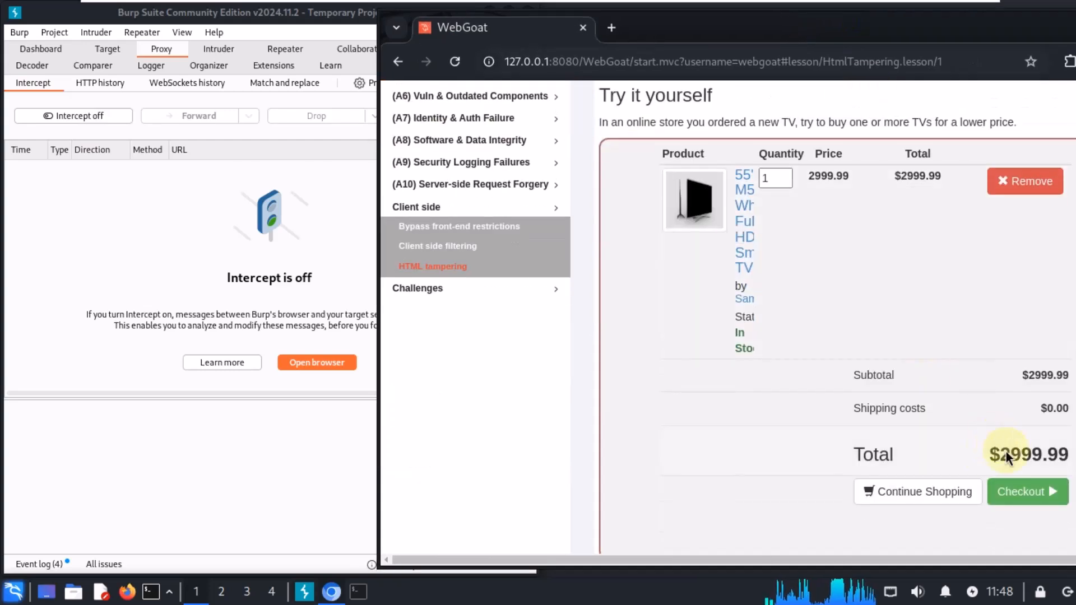
mouse_move(783, 38)
left_mouse_down()
mouse_move(800, 12)
mouse_move(795, 27)
left_mouse_up()
left_click(54, 115)
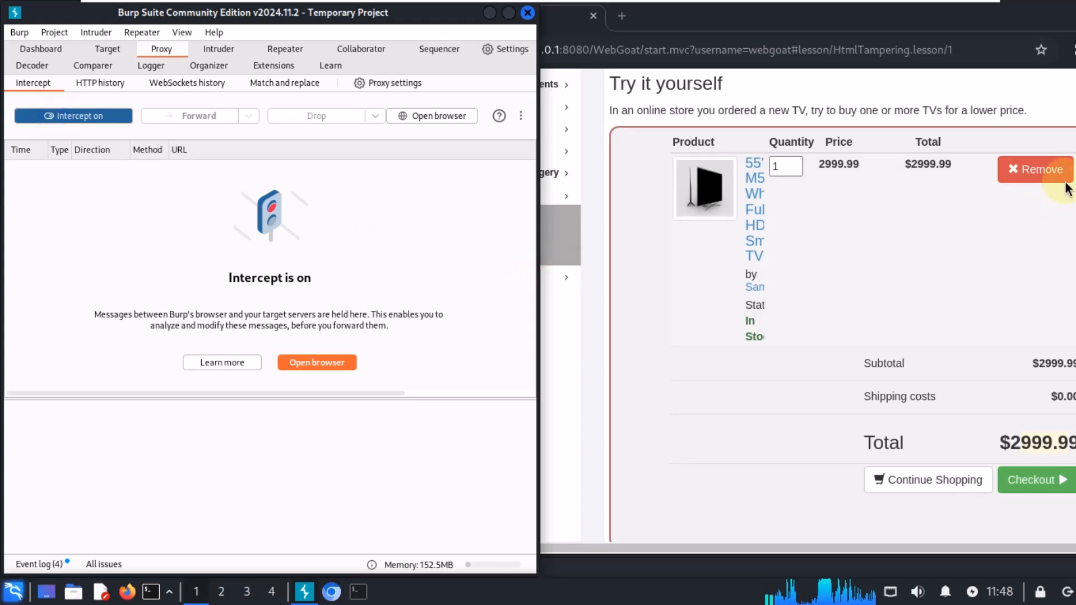
left_click(1044, 480)
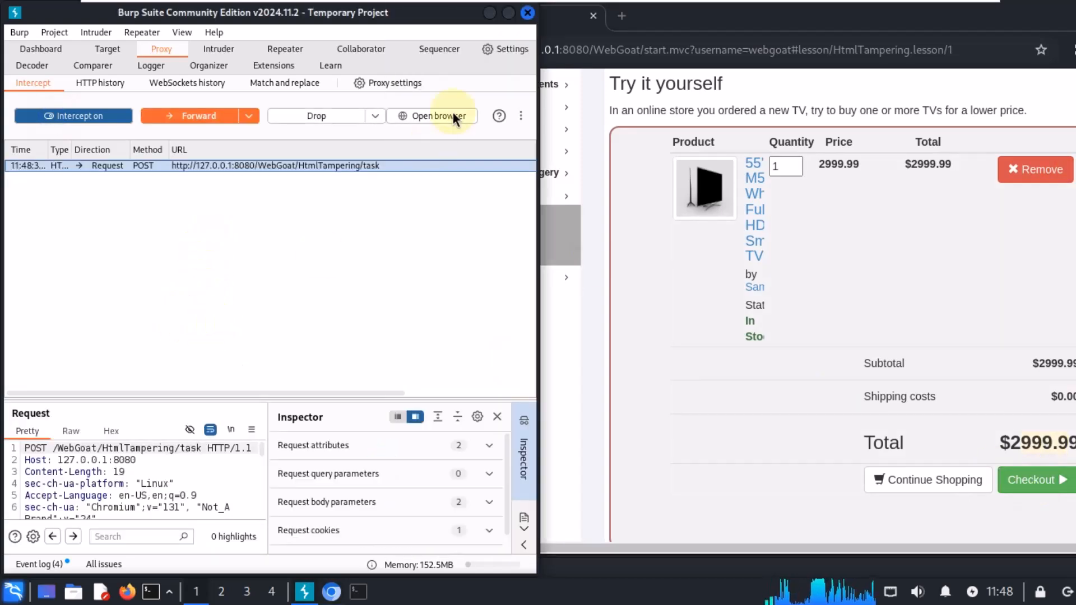
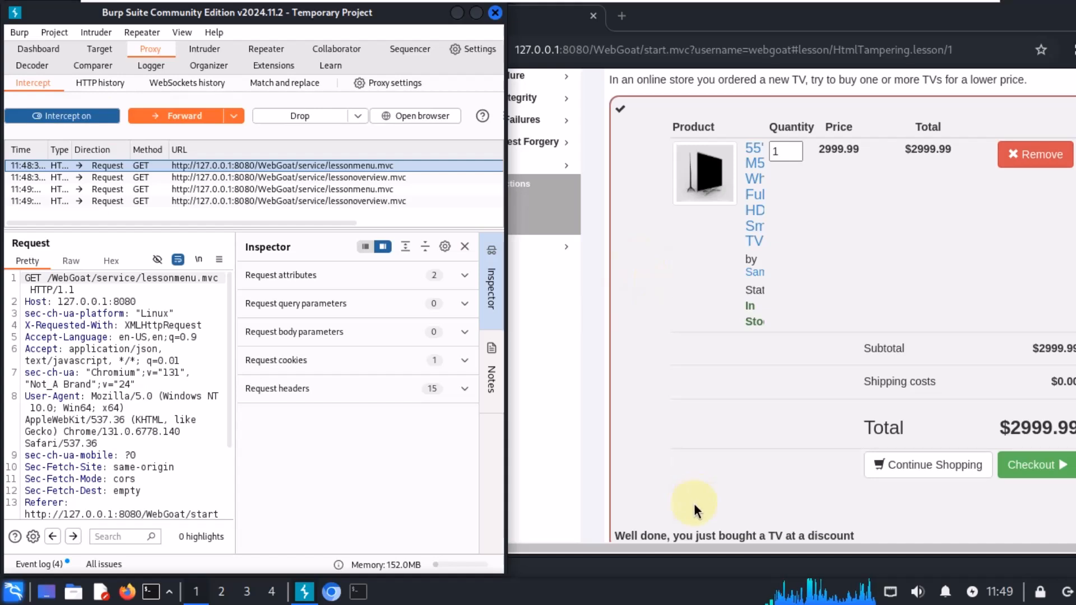
Step: Review the intercepted request's headers in Burp alongside the lesson's checkout page
left_click(751, 542)
scroll(754, 526, "down", 1)
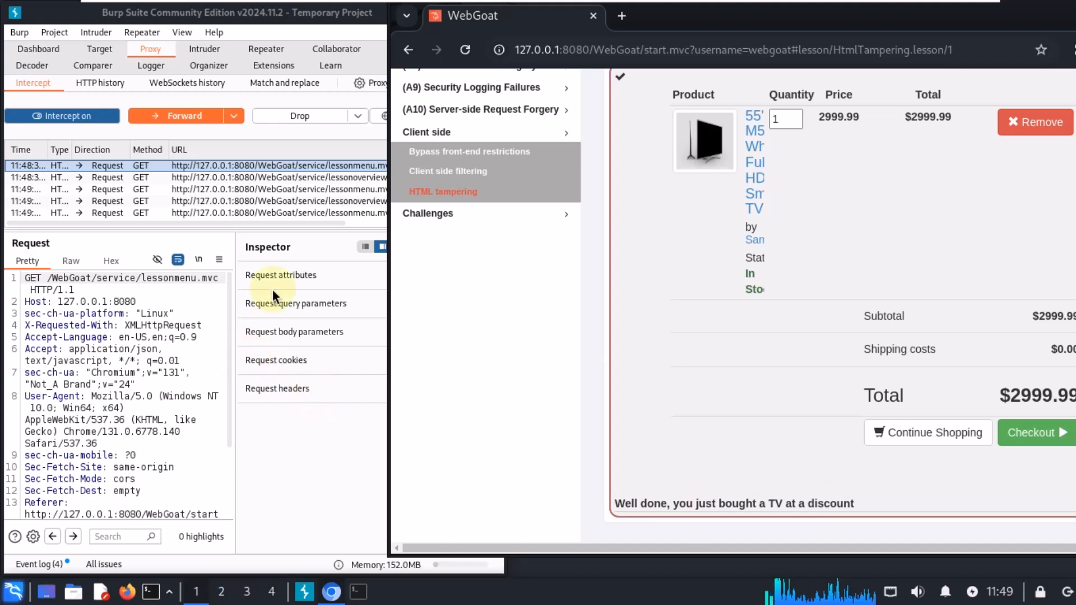
left_click(123, 390)
scroll(123, 392, "down", 3)
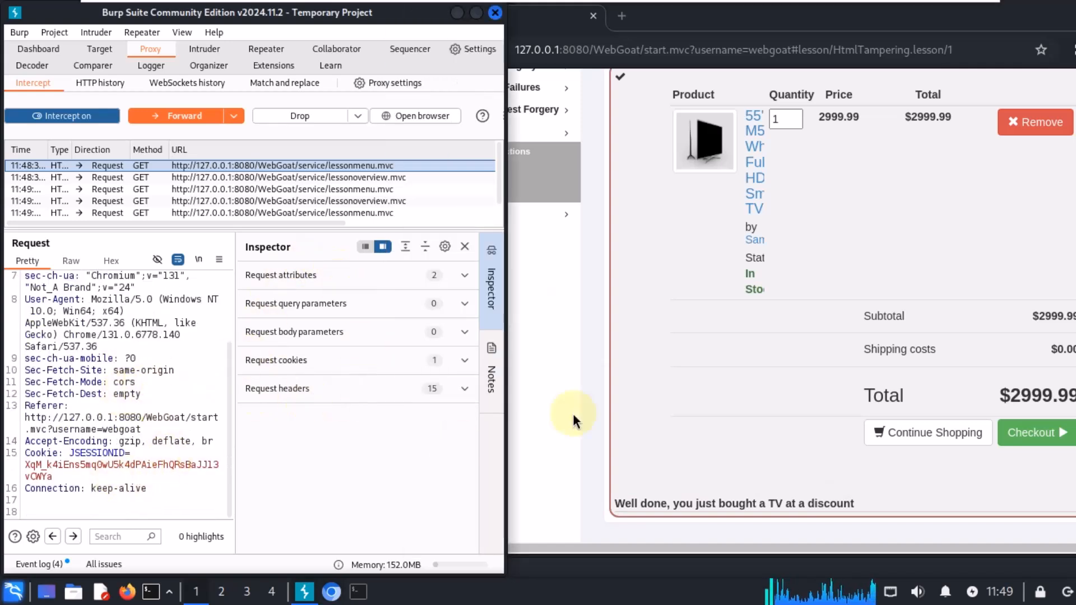
left_click(678, 502)
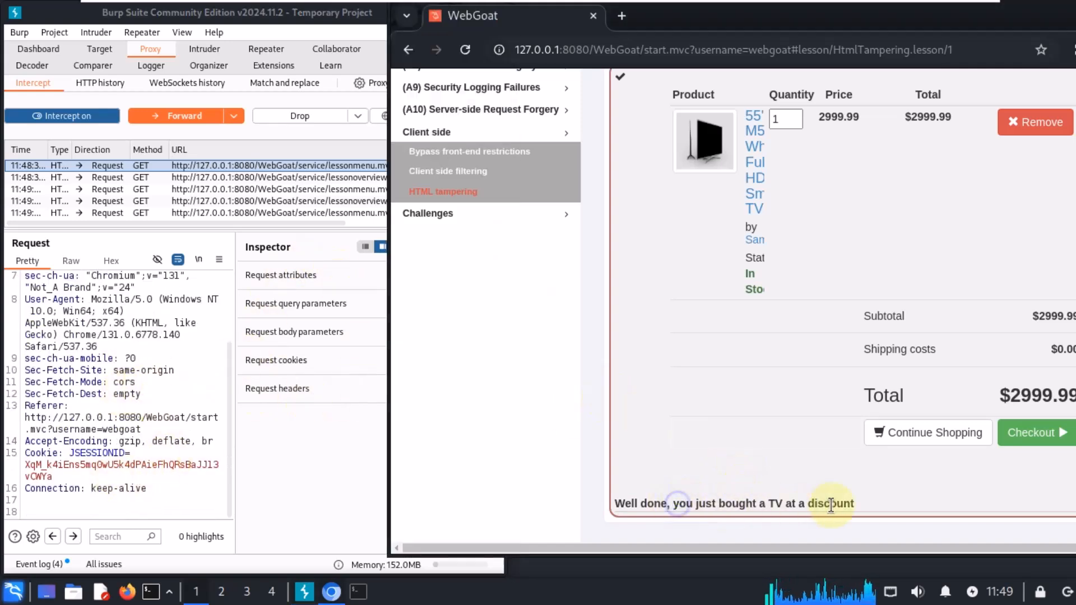
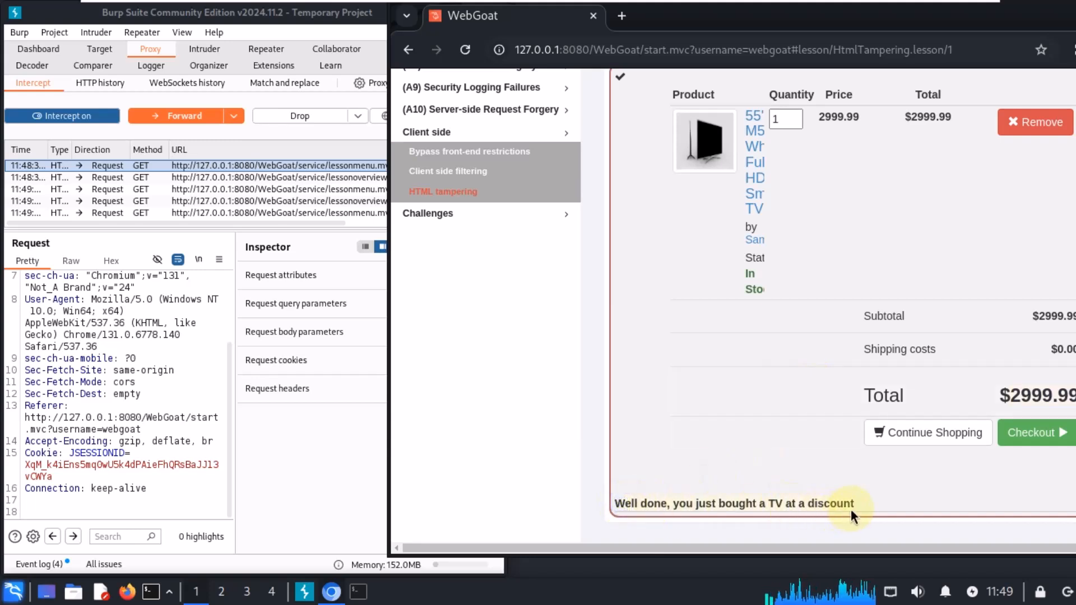
Step: Turn Burp's intercept off and view the HTML tampering lesson's mitigation page before returning to the exercise
scroll(765, 403, "up", 2)
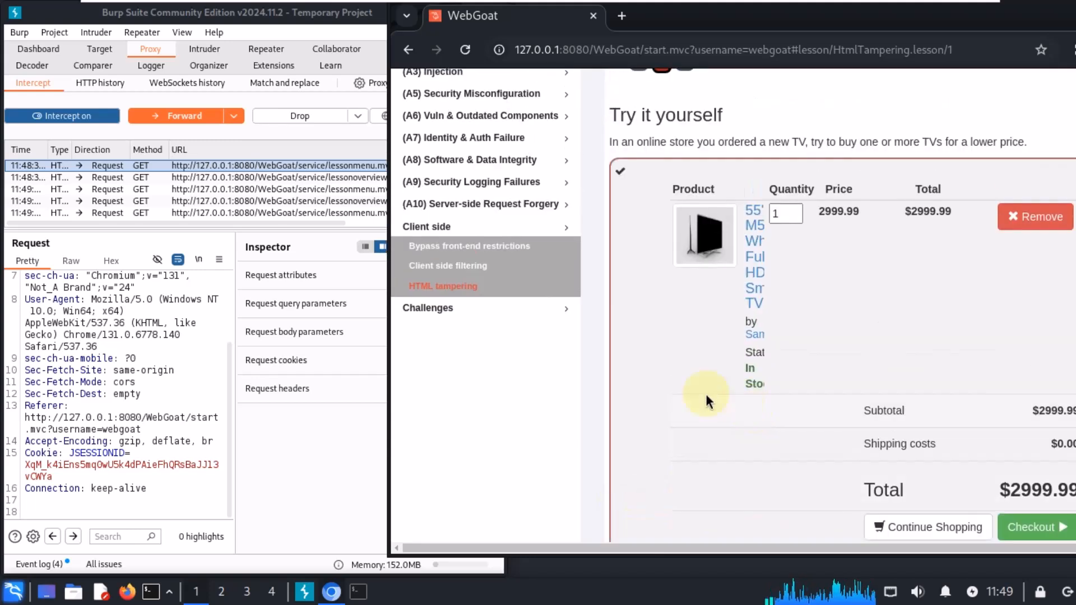
left_click(65, 117)
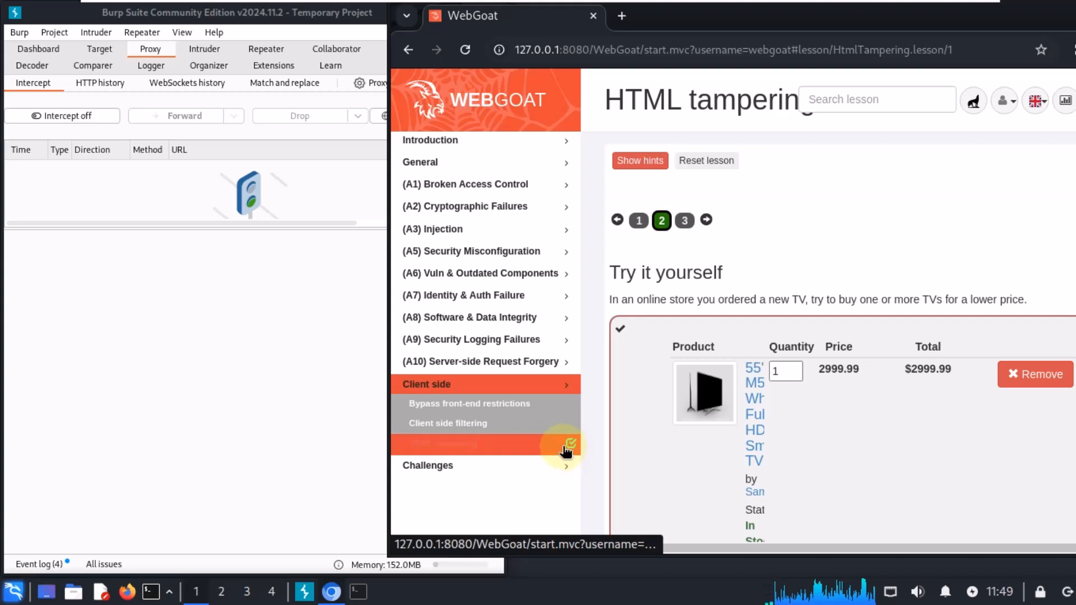
left_click(684, 222)
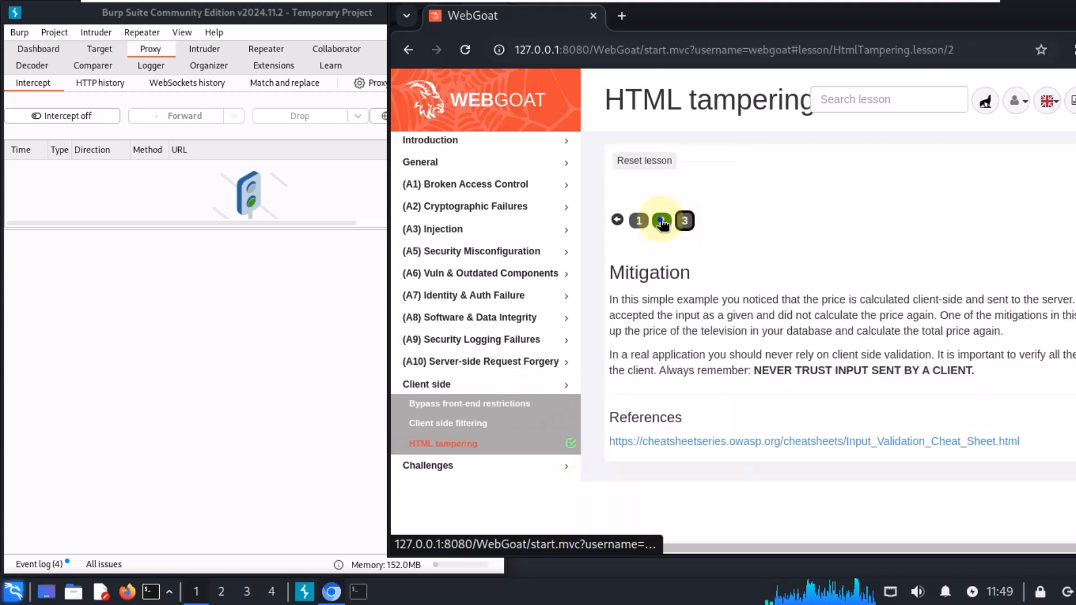
left_click(662, 222)
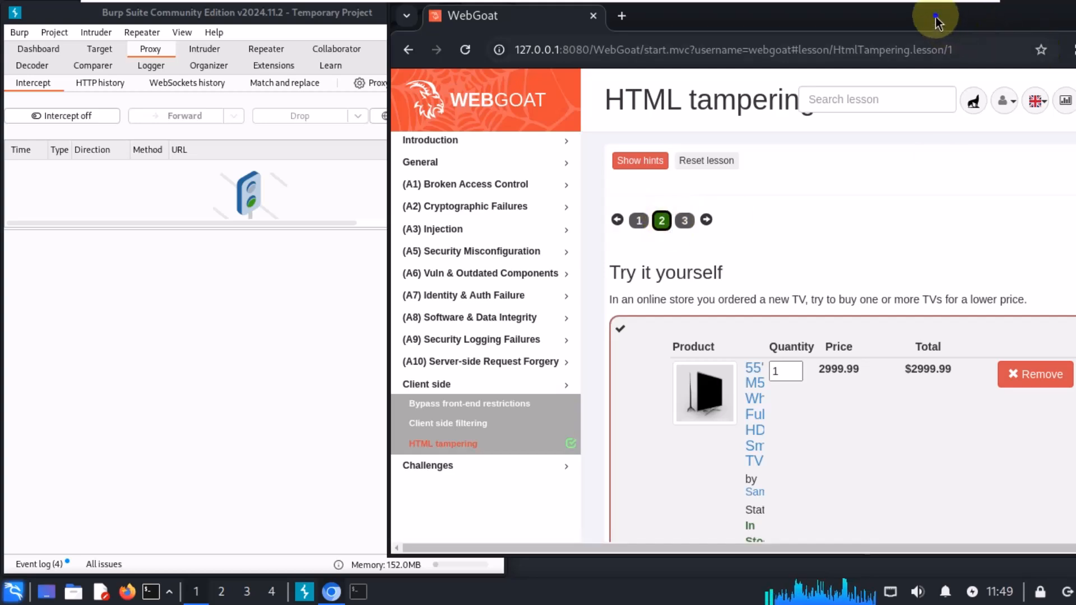
Step: Close the browser window and the Burp Suite window
left_click_drag(977, 27, 839, 56)
left_click(909, 56)
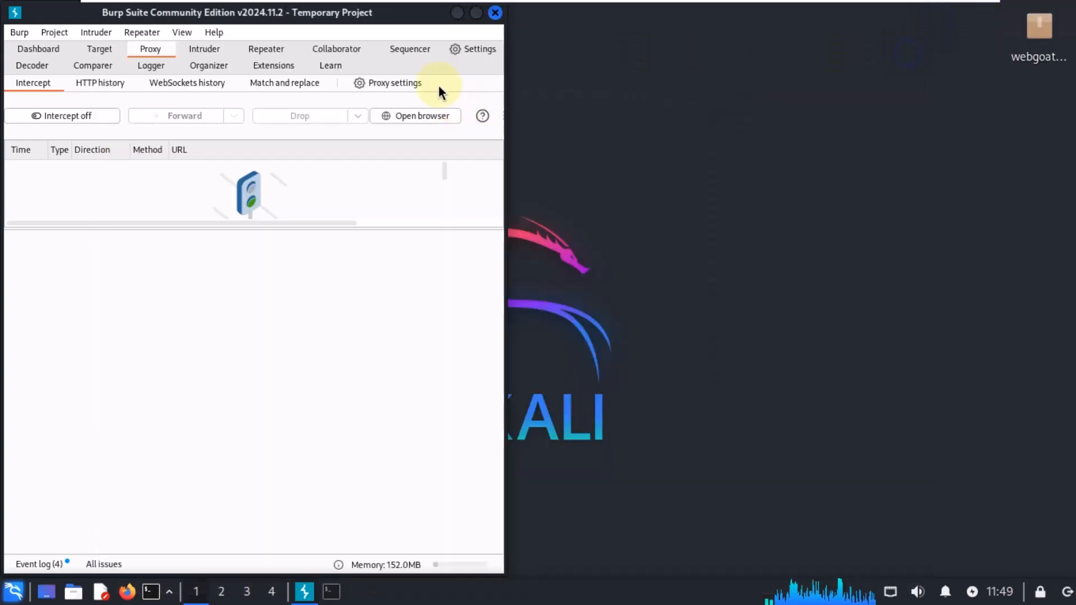
left_click(494, 12)
left_click(301, 318)
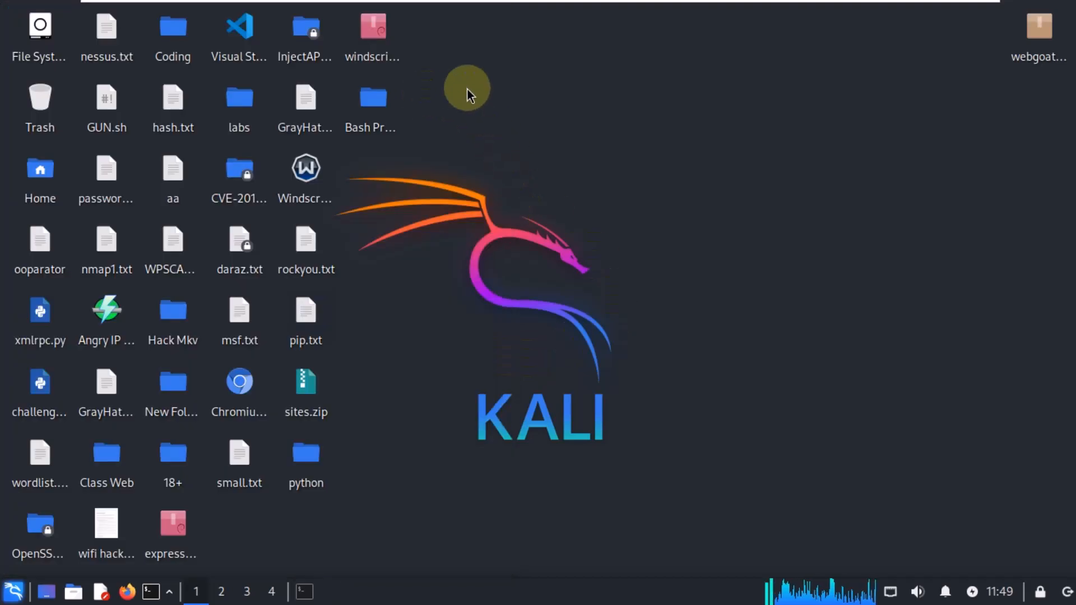
Step: Stop the running WebGoat server in the terminal and close the terminal window
left_click_drag(505, 65, 503, 493)
left_click(307, 591)
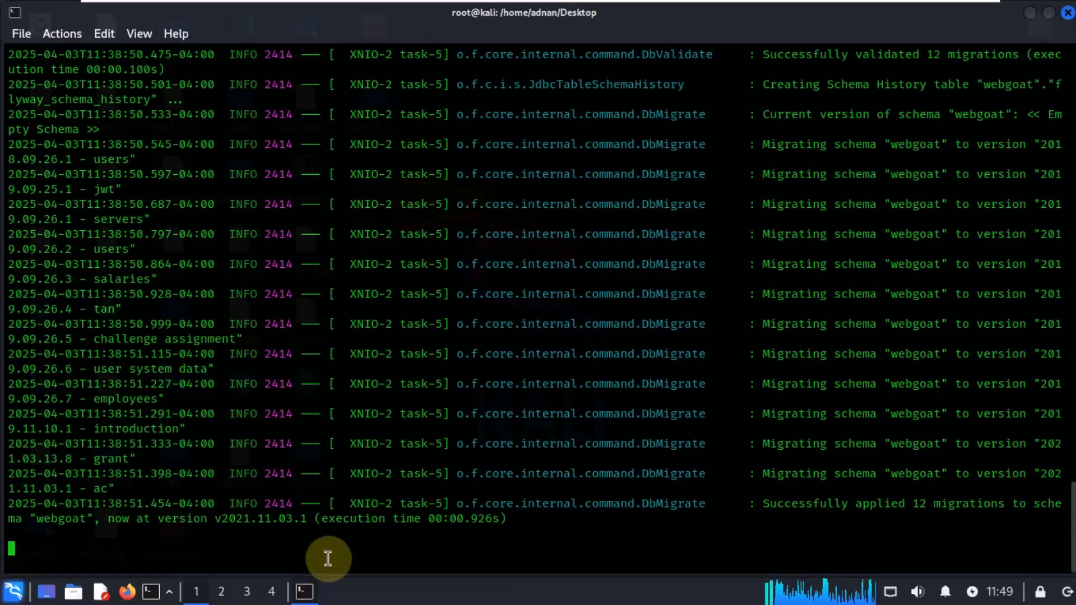
key("Return")
key("Return")
key("ctrl+c")
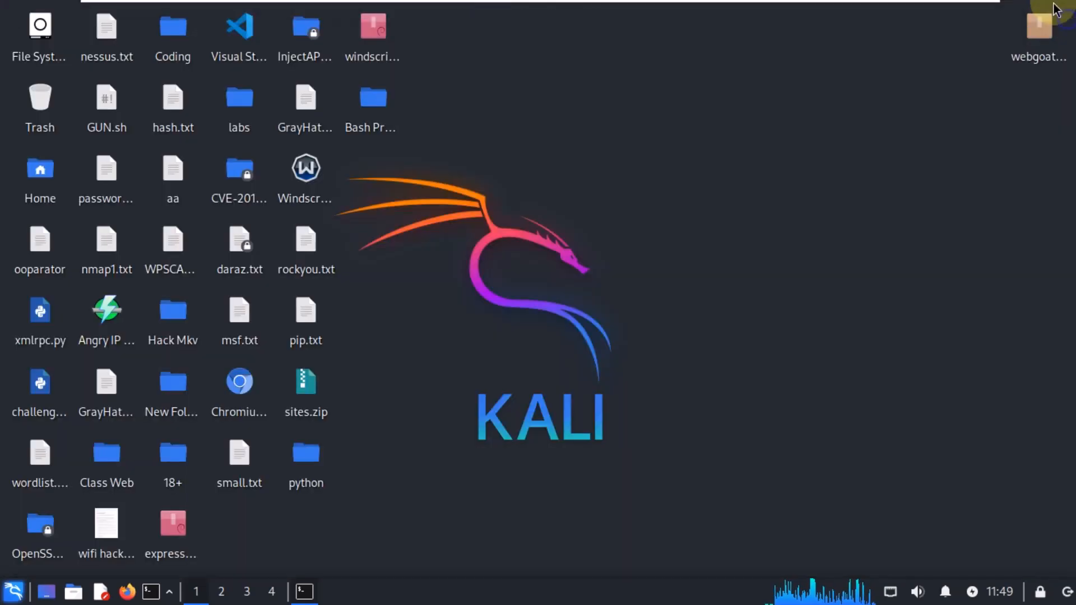
left_click(1067, 13)
Step: Open a new maximized incognito Chrome window on the host desktop
left_click(965, 10)
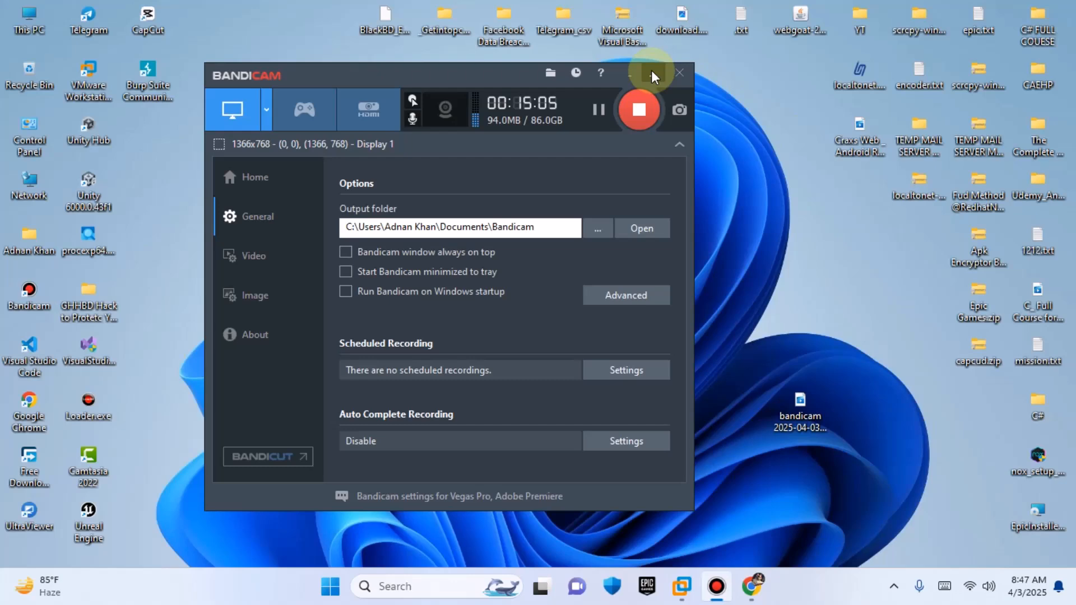
left_click(648, 72)
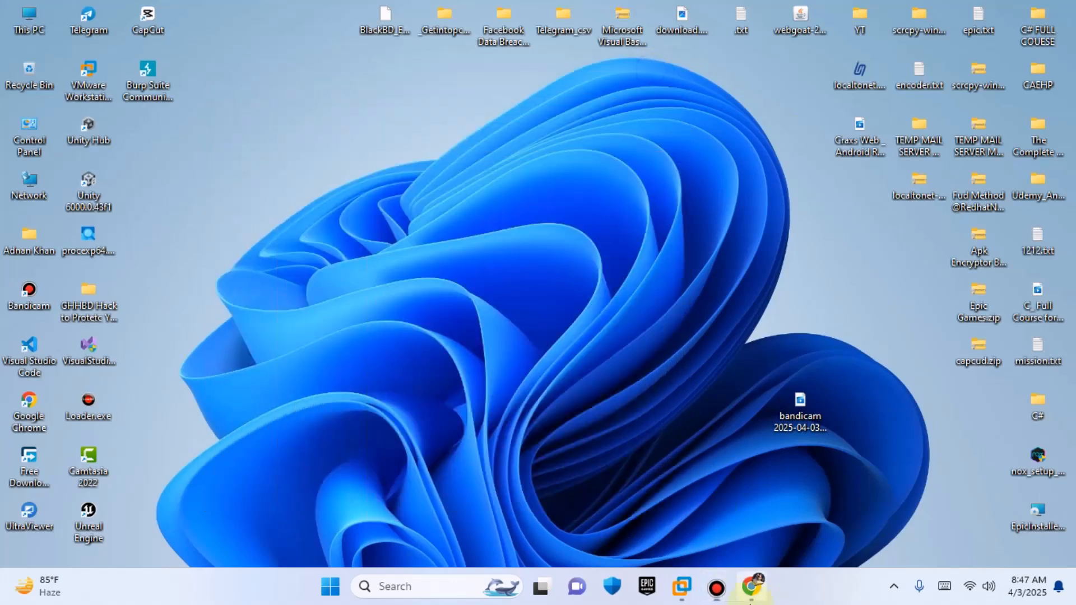
left_click(747, 592)
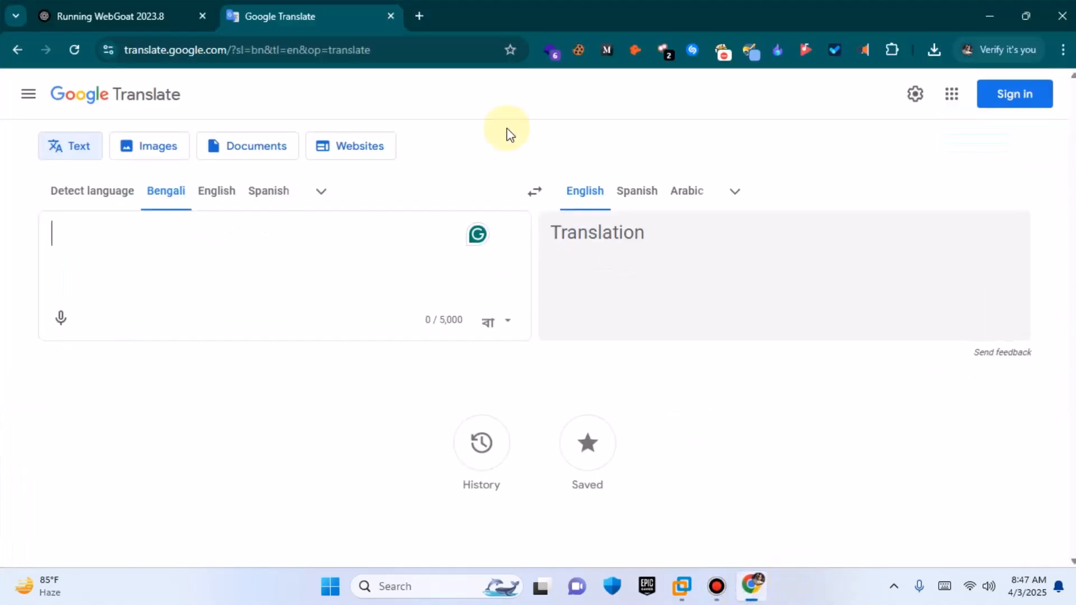
left_click(418, 13)
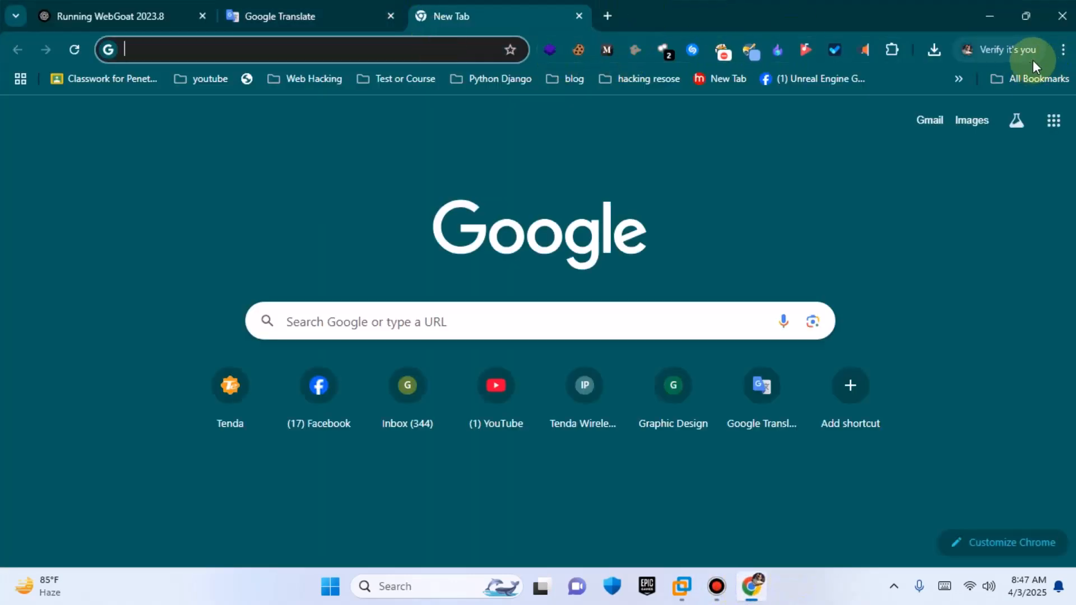
left_click(1063, 50)
left_click(879, 163)
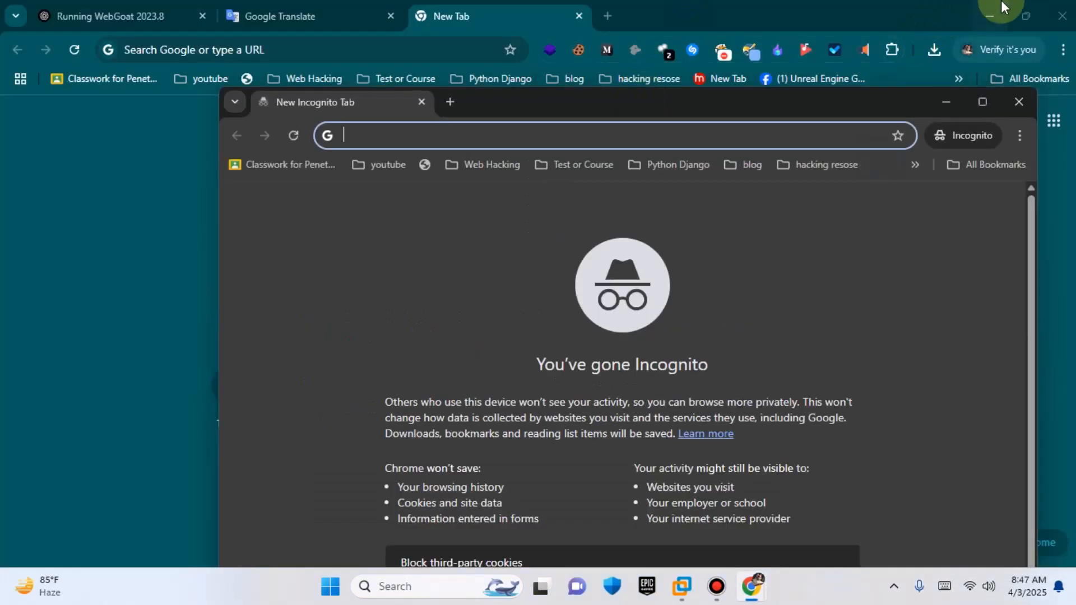
left_click(997, 7)
left_click(982, 101)
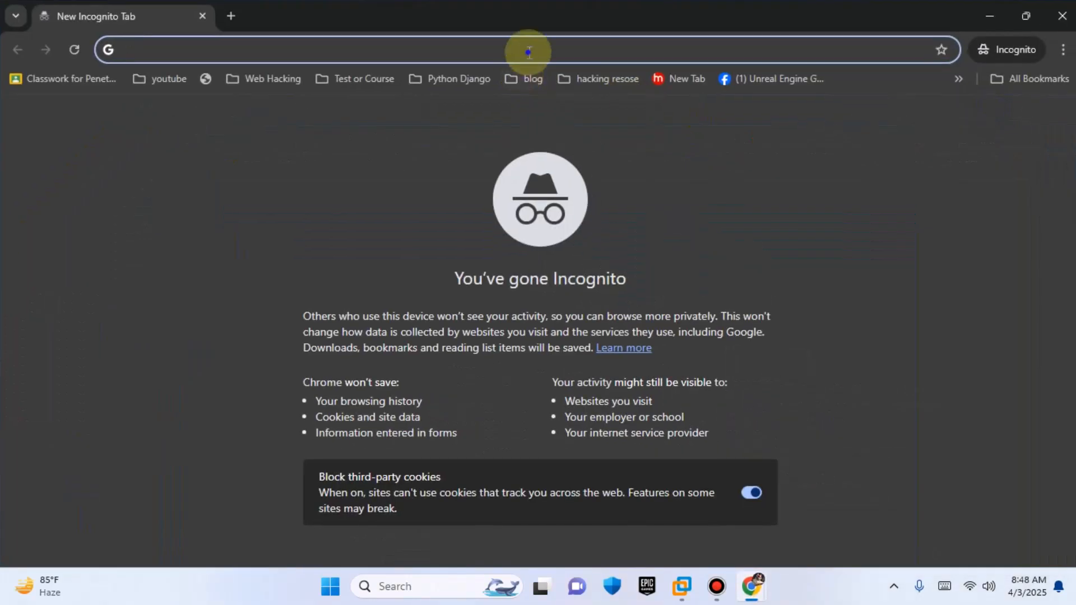
Step: Visit grayhatbangladesh.com in the incognito window, then close the window
type("gr")
key("Return")
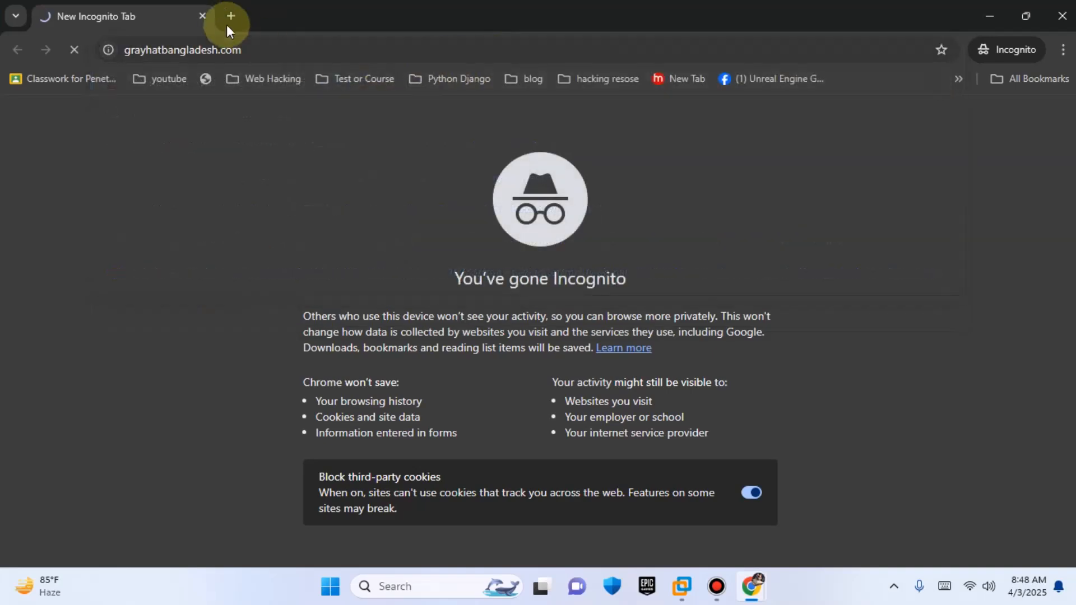
left_click(358, 54)
left_click(1065, 16)
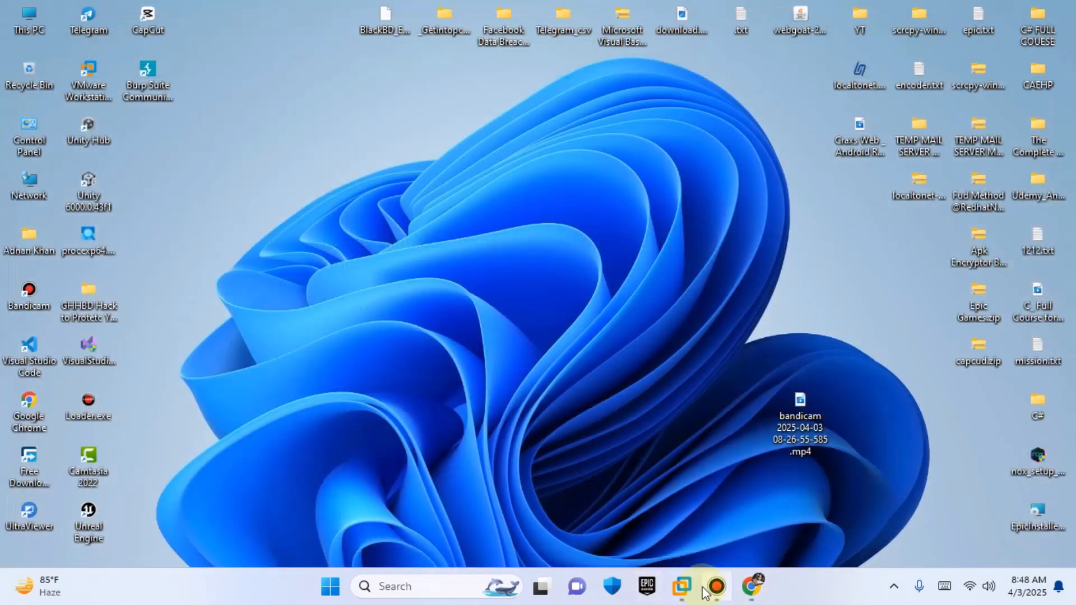
Step: Return to the Kali virtual machine and launch Burp Suite from the applications menu
left_click(673, 586)
left_click_drag(544, 204, 934, 410)
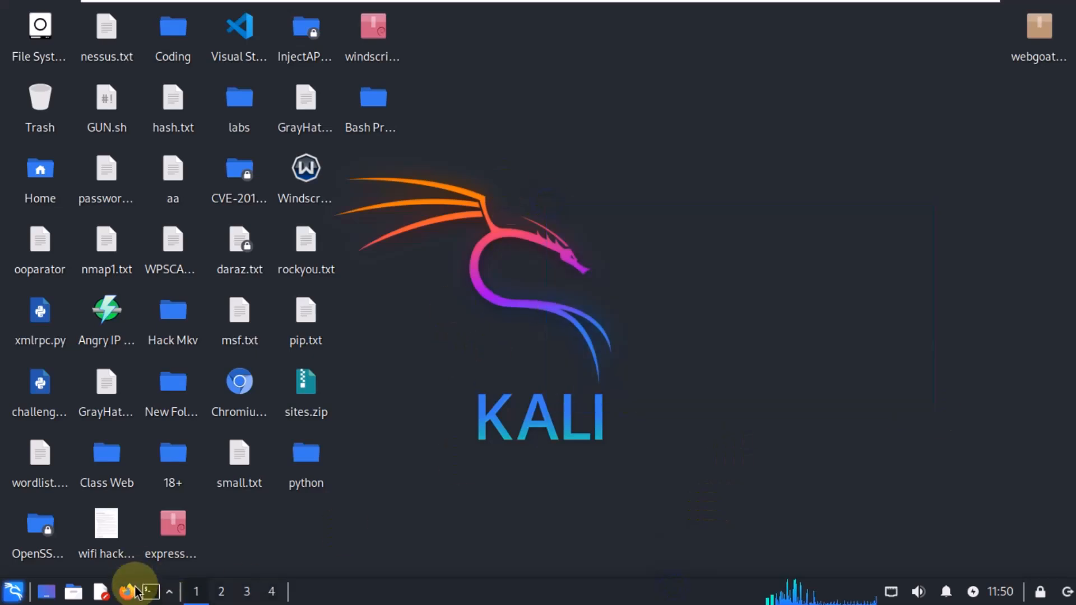
left_click(12, 589)
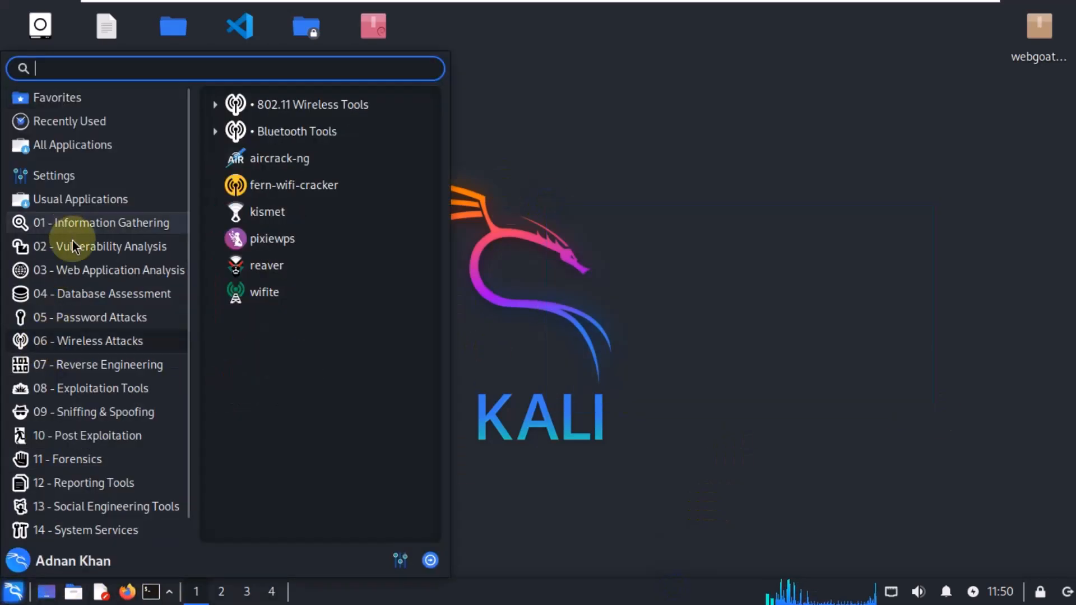
mouse_move(85, 281)
left_click(325, 212)
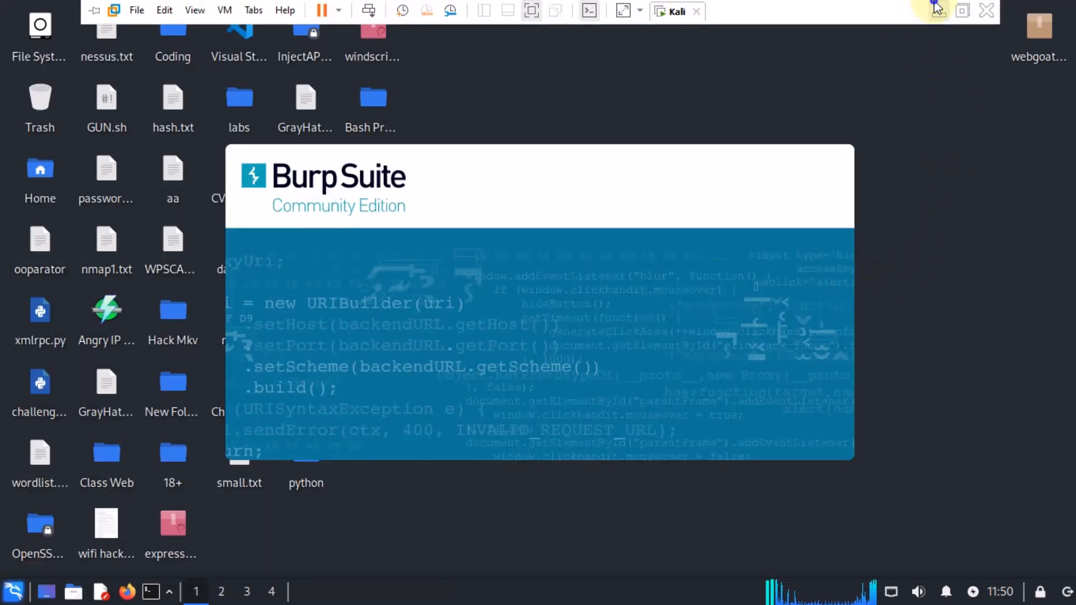
Step: Start Burp Suite with a temporary project in memory
left_click(936, 7)
left_click_drag(791, 408, 774, 81)
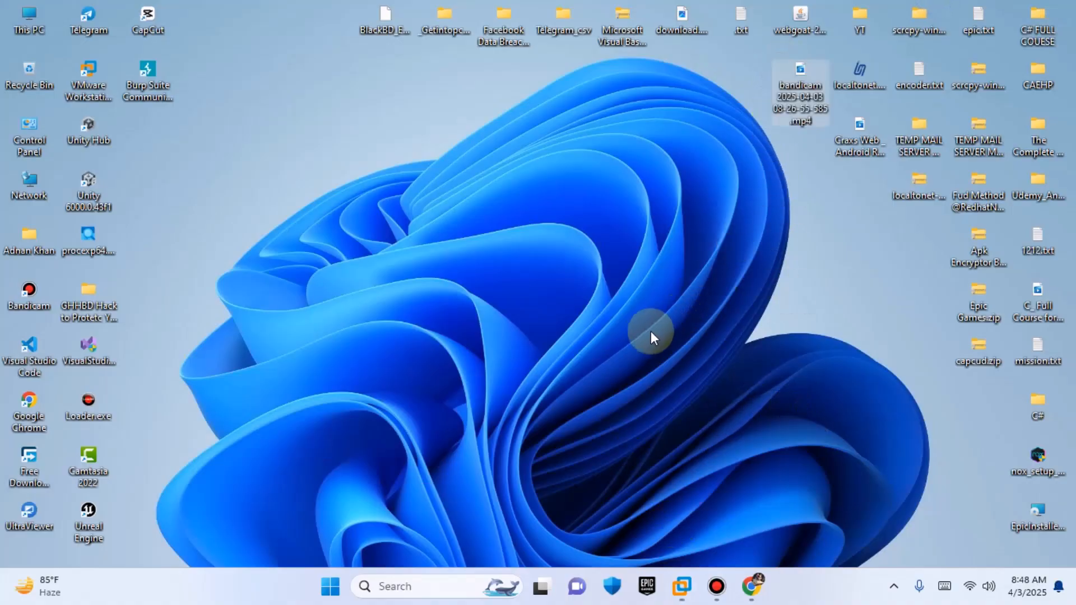
left_click(682, 586)
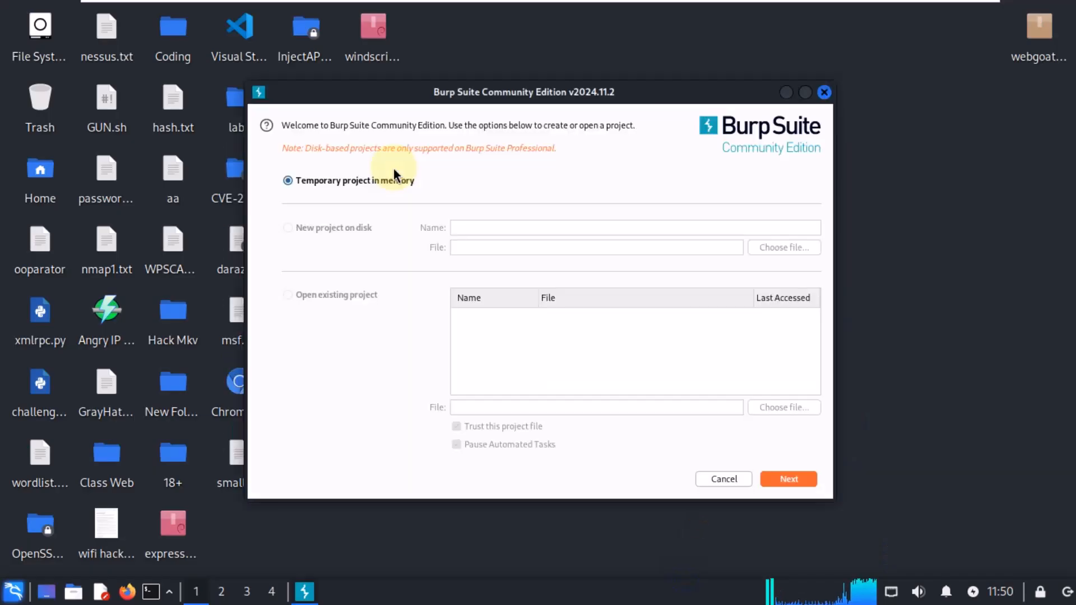
left_click(801, 480)
left_click(802, 480)
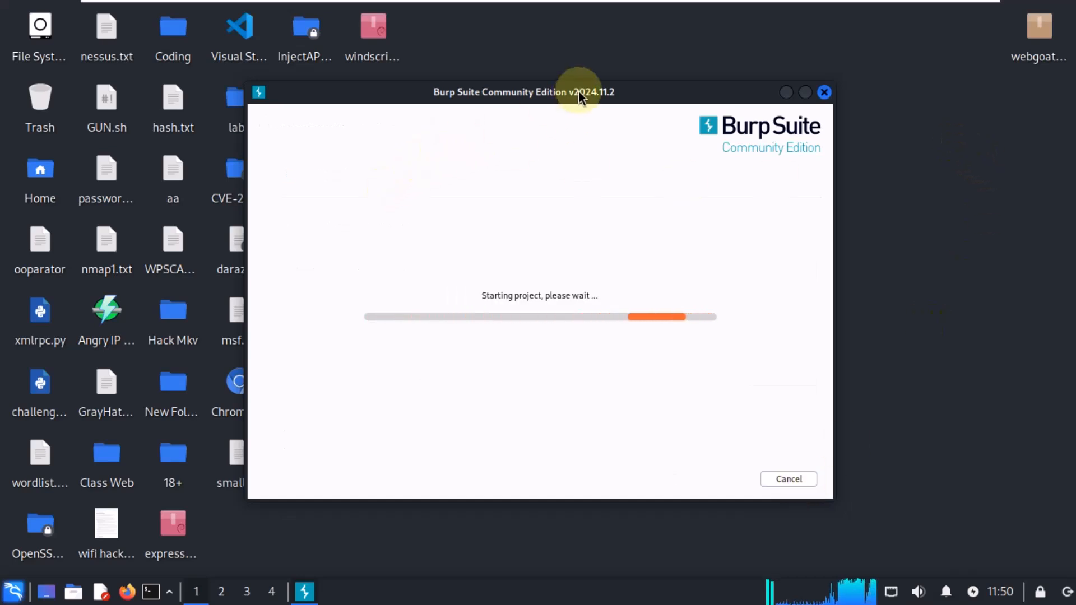
Step: Widen the Burp window and open the Proxy intercept view
left_click_drag(579, 91, 526, 92)
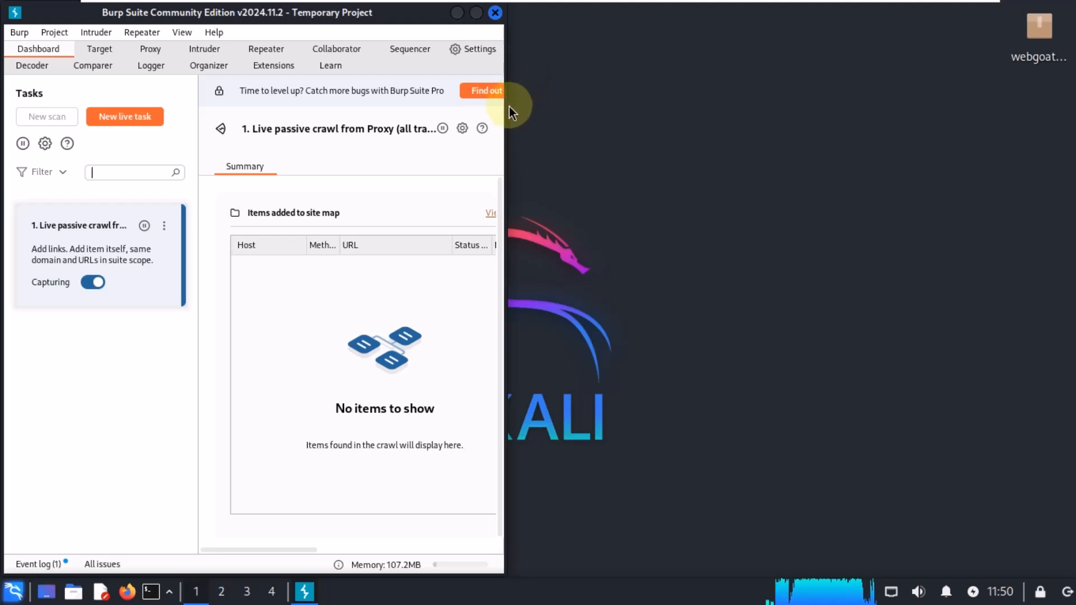
left_click_drag(505, 104, 545, 102)
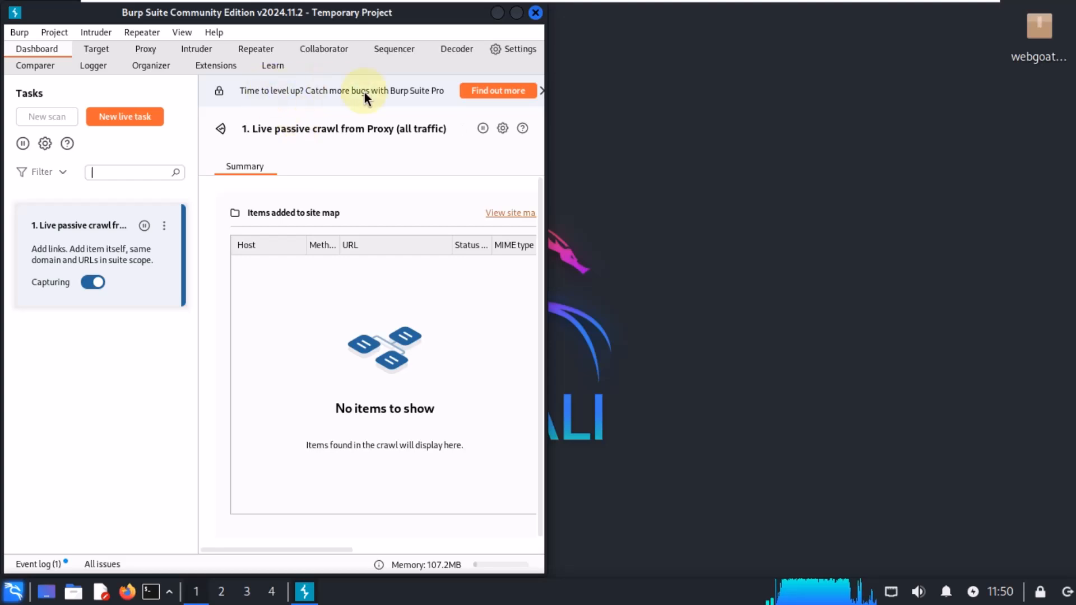
mouse_move(668, 1)
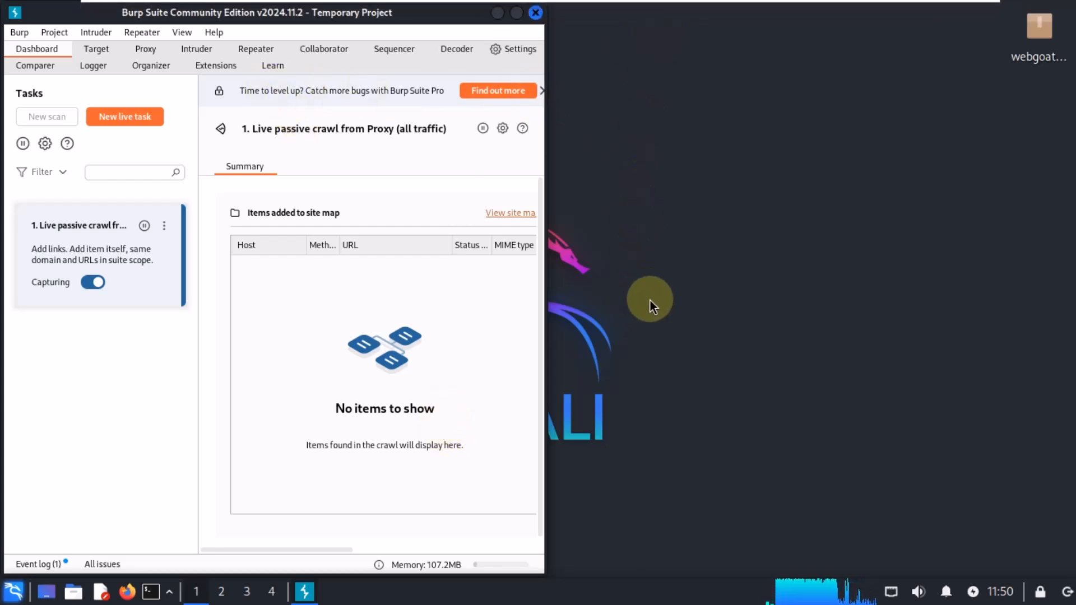
left_click(144, 51)
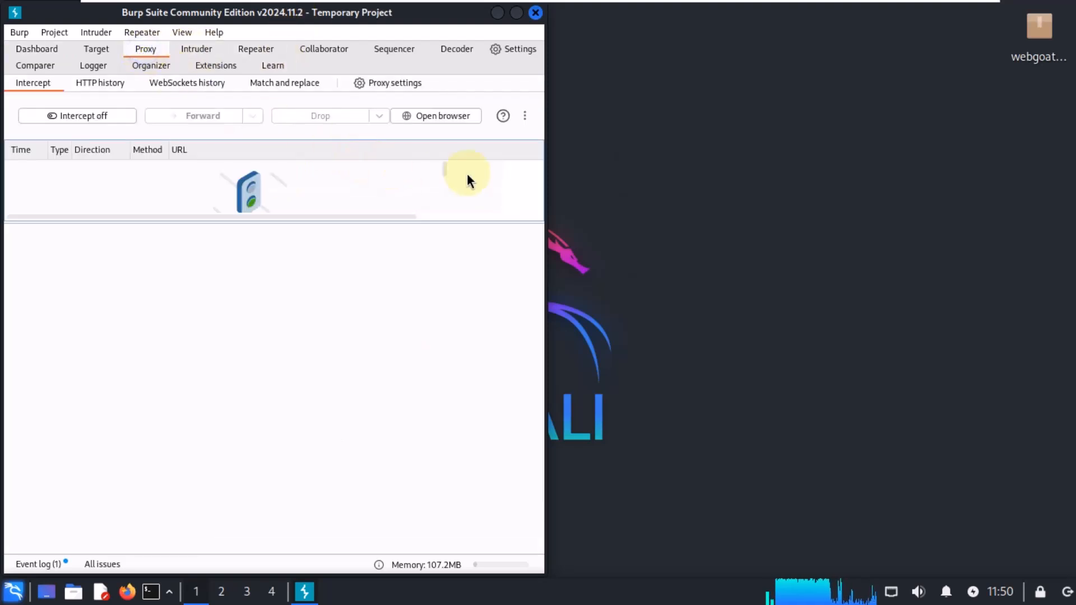
left_click_drag(301, 216, 308, 423)
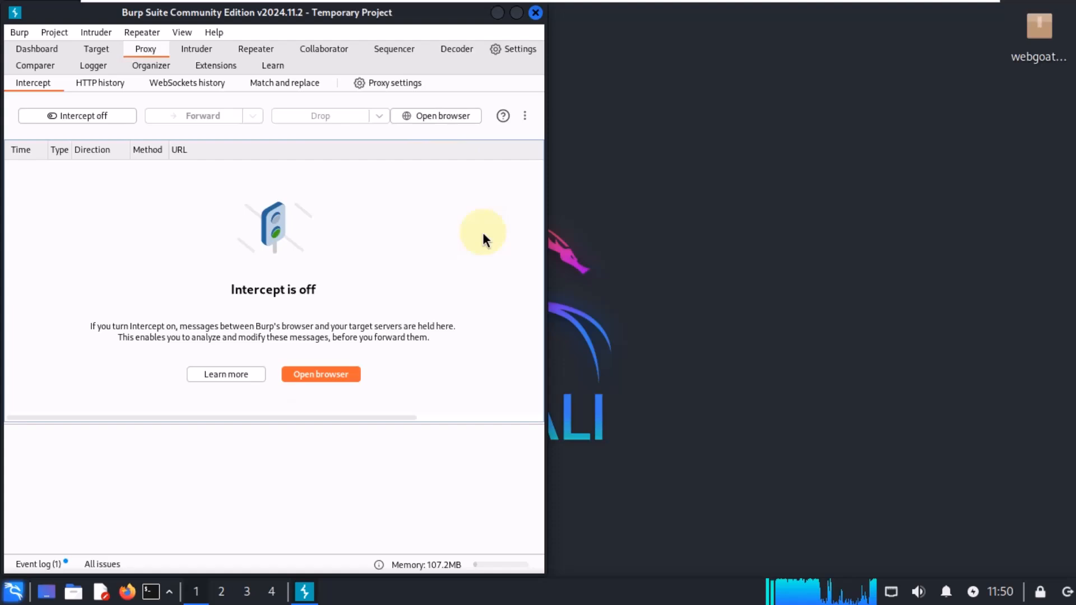
Step: Open Burp's built-in browser and place it beside the Burp window
left_click(448, 114)
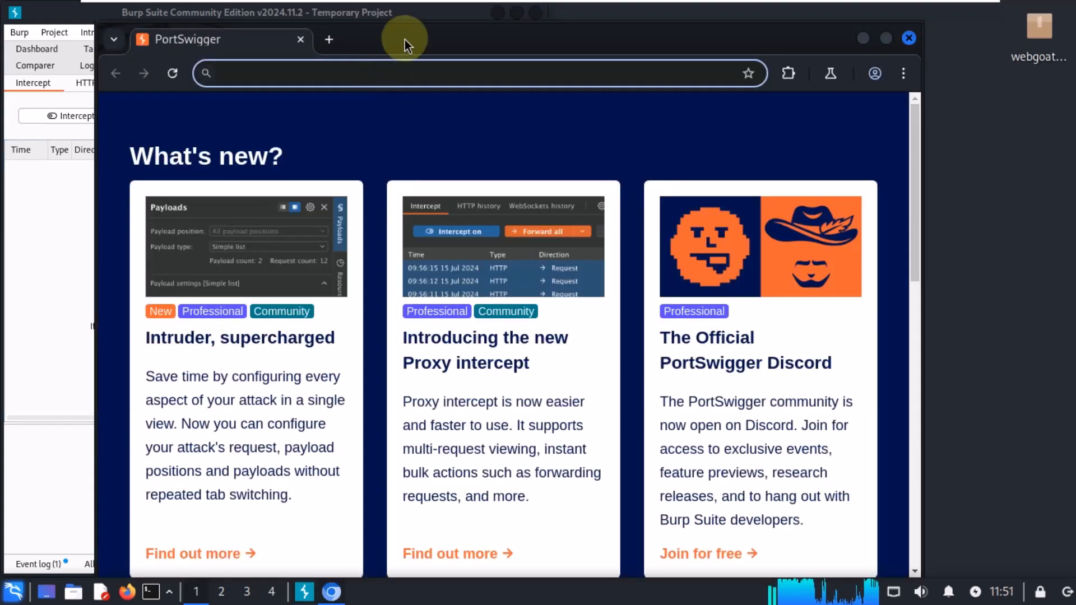
left_click_drag(405, 41, 1052, 139)
left_click_drag(925, 123, 835, 22)
left_click_drag(733, 79, 557, 84)
left_click_drag(907, 43, 906, 24)
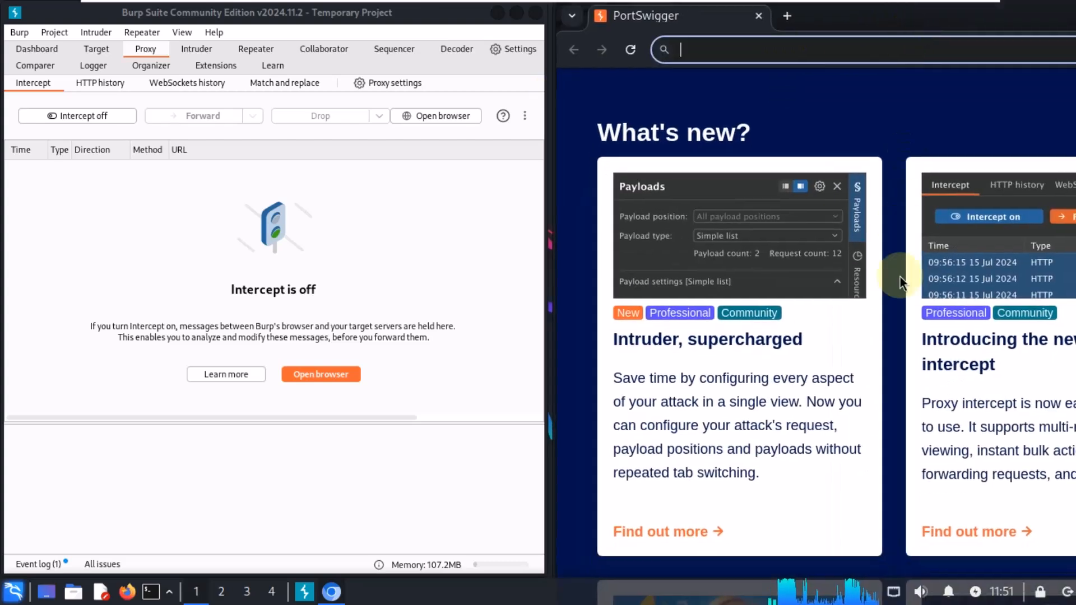
Step: Browse to grayhatbangladesh.com in Burp's browser and enlarge the browser window over Burp
scroll(900, 277, "down", 10)
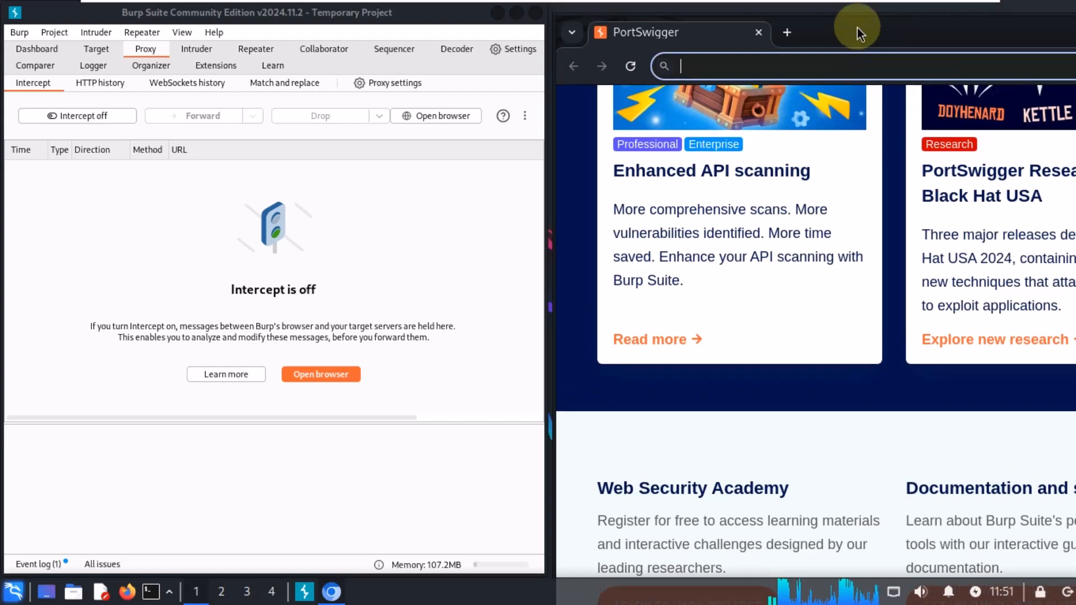
mouse_move(860, 24)
left_mouse_down()
mouse_move(879, 168)
mouse_move(847, 89)
mouse_move(845, 28)
mouse_move(889, 36)
mouse_move(873, 33)
left_mouse_up()
left_click_drag(857, 533, 858, 576)
type("gr")
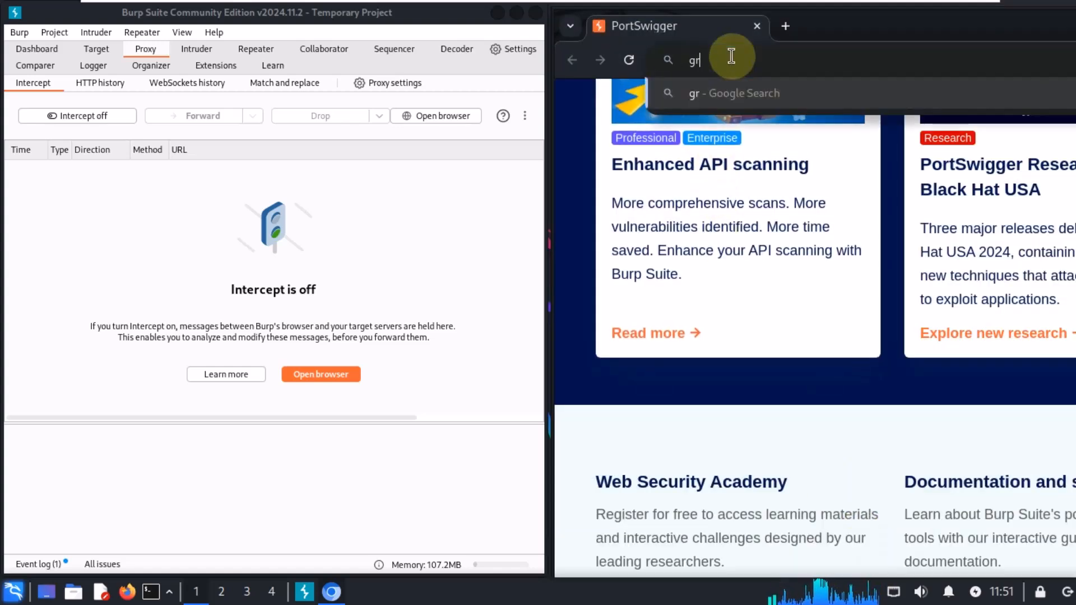
type("ayhatbang")
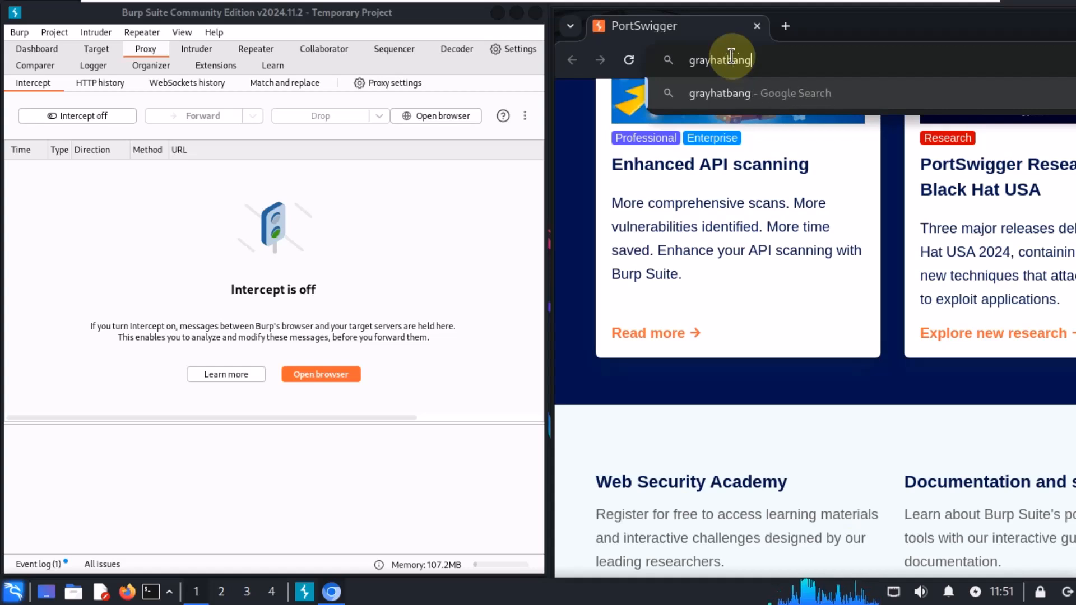
type("fadesj")
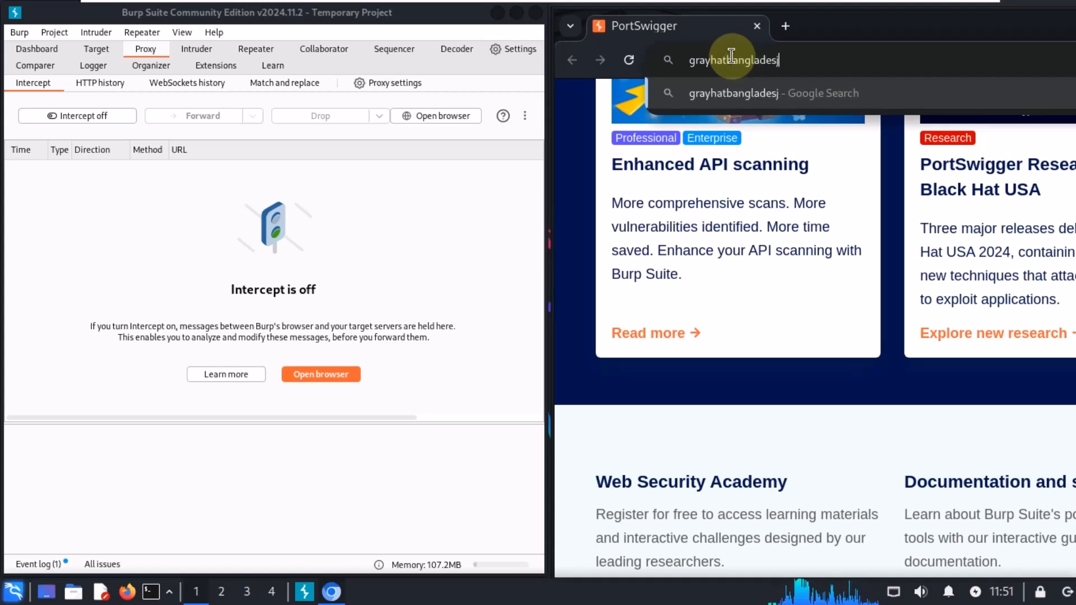
key("BackSpace")
type("h.com")
key("Return")
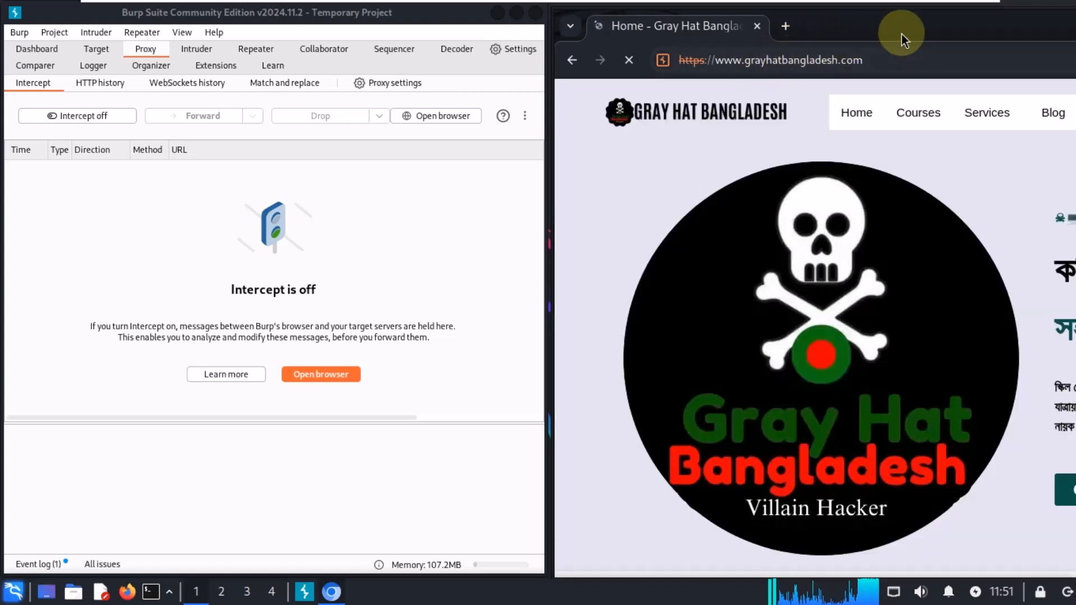
left_click_drag(835, 25, 435, 25)
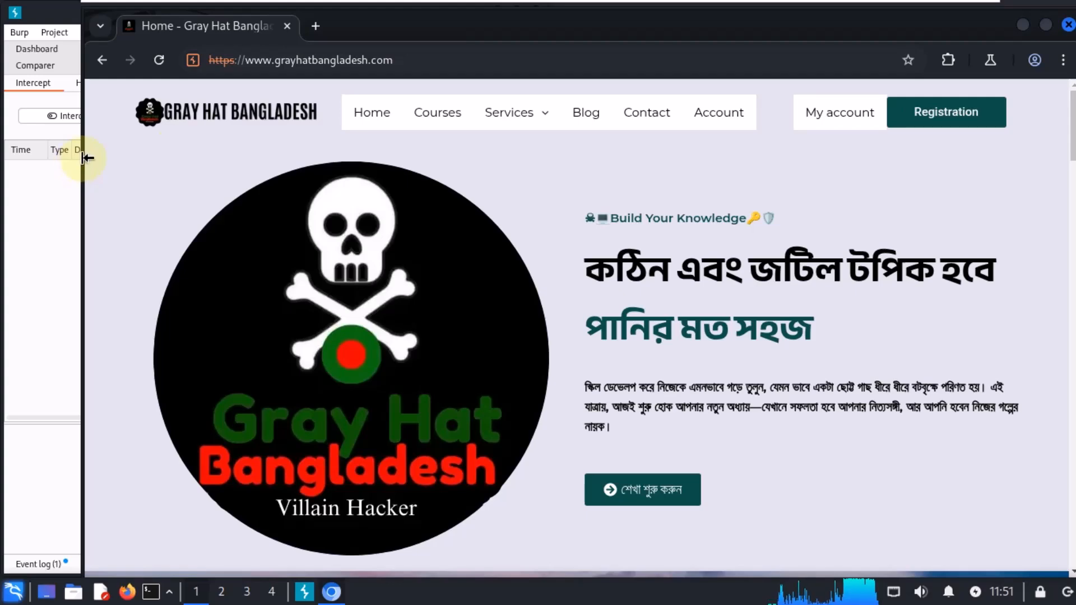
Step: Shrink the browser back beside Burp and open the site's Account page from the menu
left_click_drag(87, 158, 544, 131)
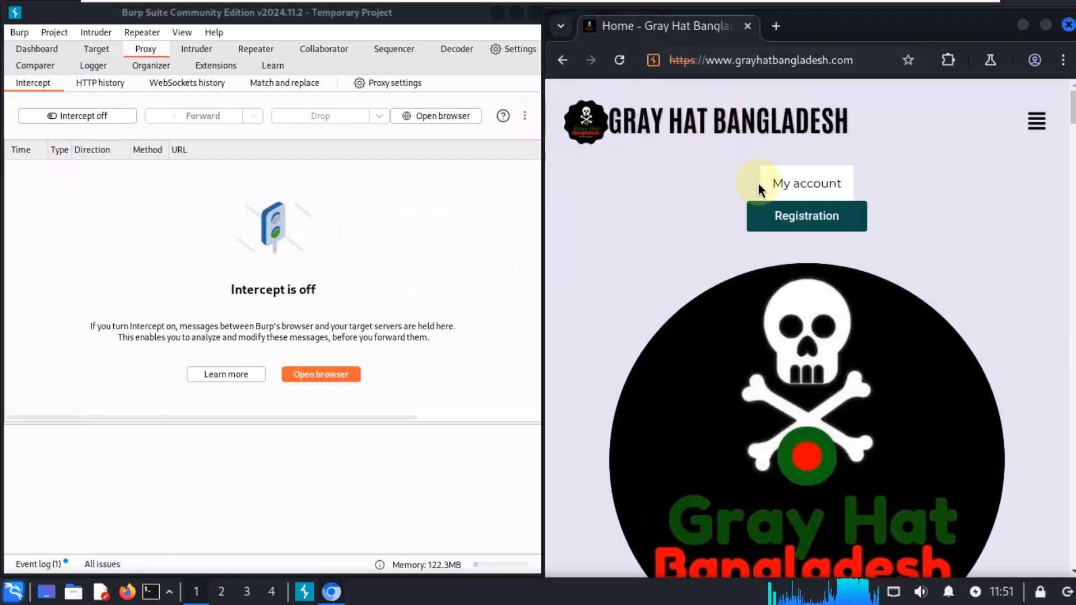
left_click(1037, 121)
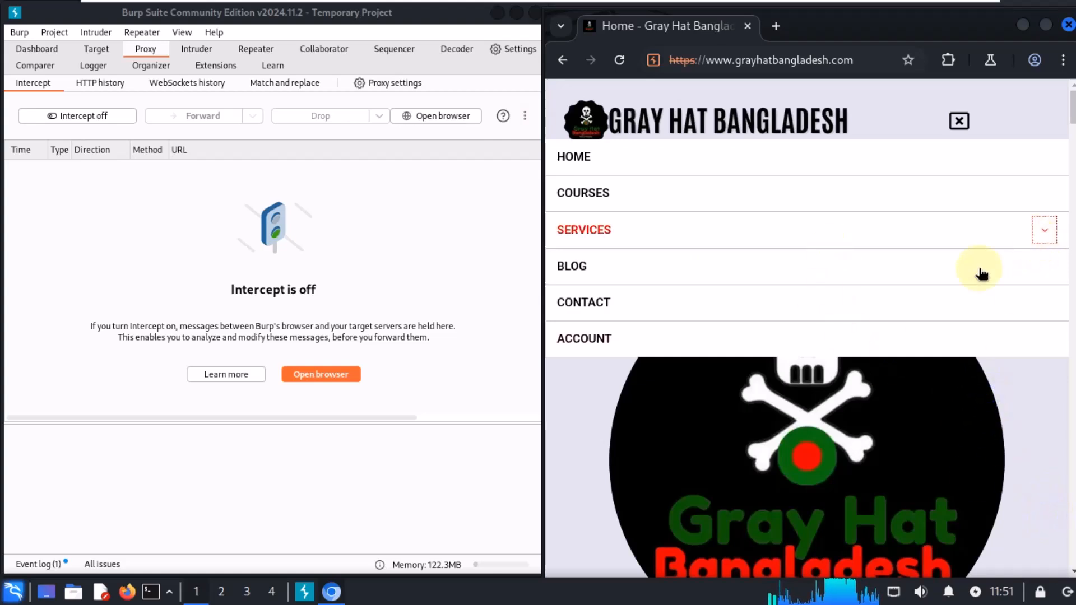
left_click(589, 340)
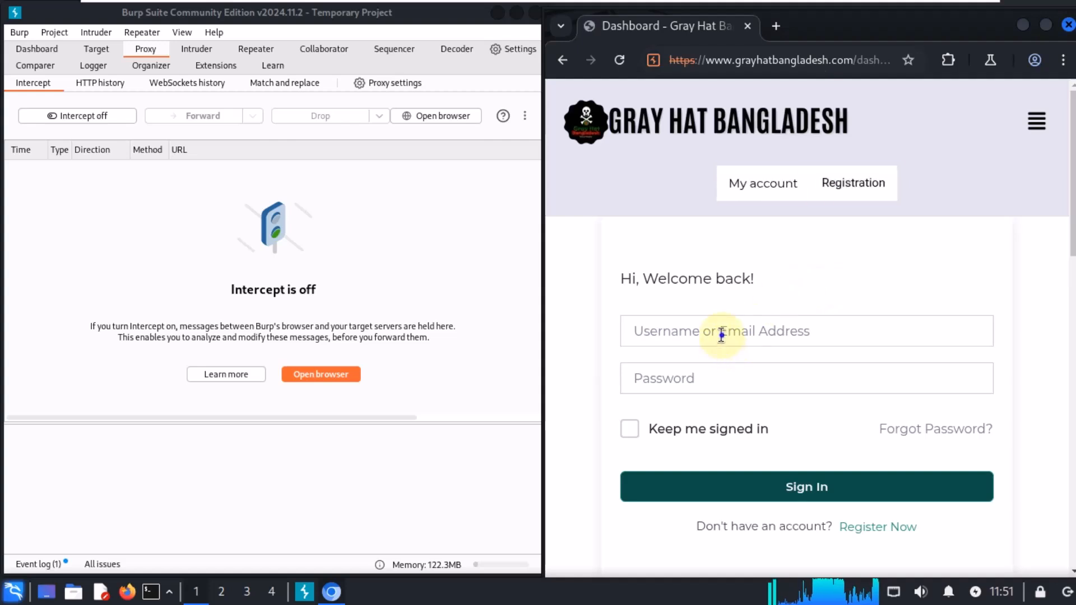
Step: Open the registration form and enter a first name and last name
left_click(872, 527)
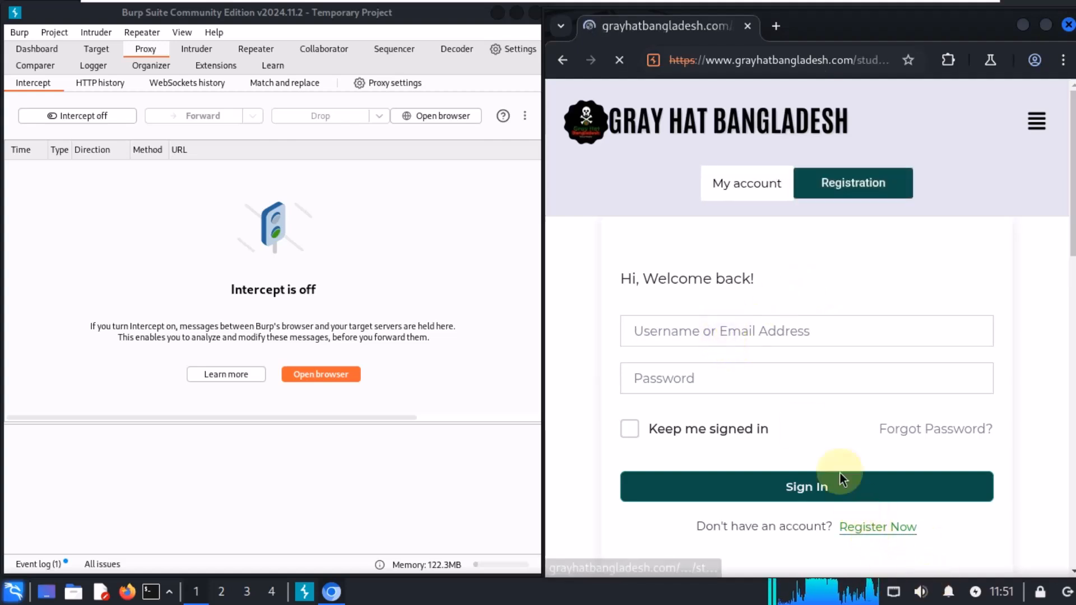
left_click(680, 351)
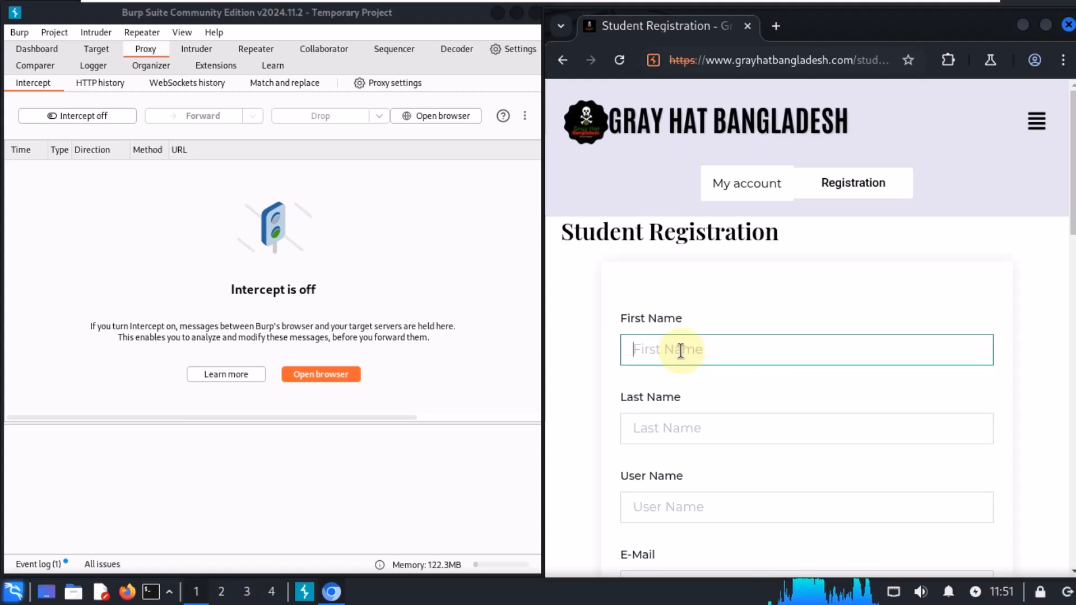
type("ad")
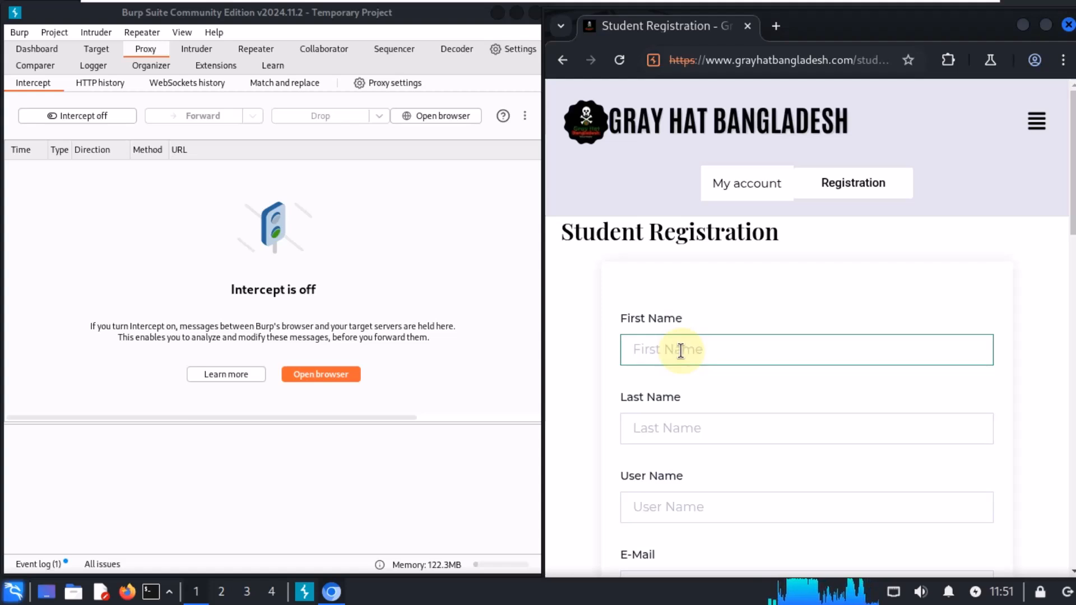
left_click(682, 428)
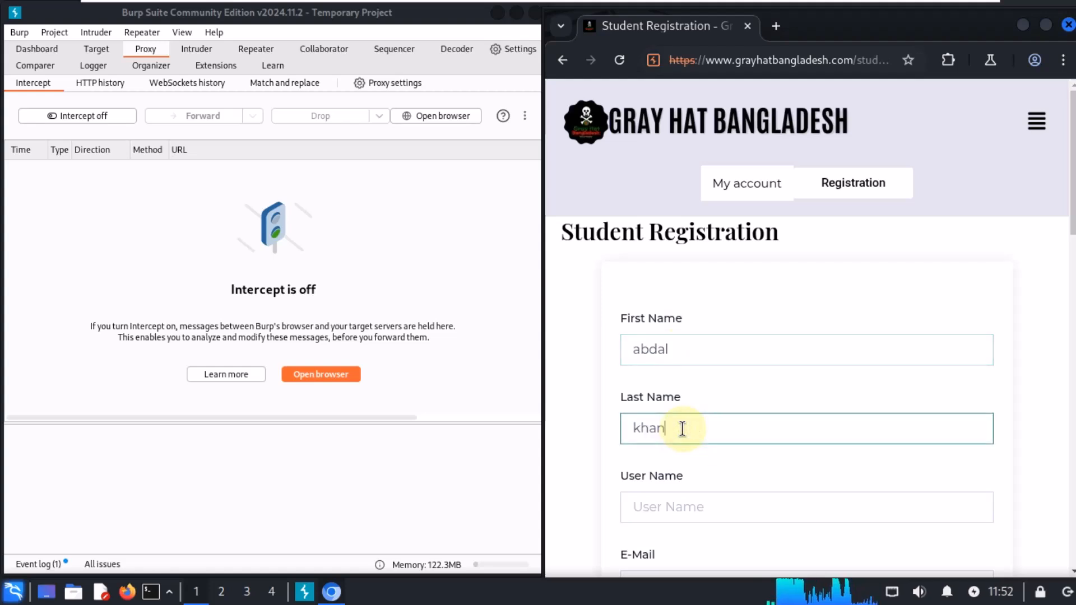
type("khan")
Step: Fill in a username and the e-mail address in the registration form
left_click(681, 505)
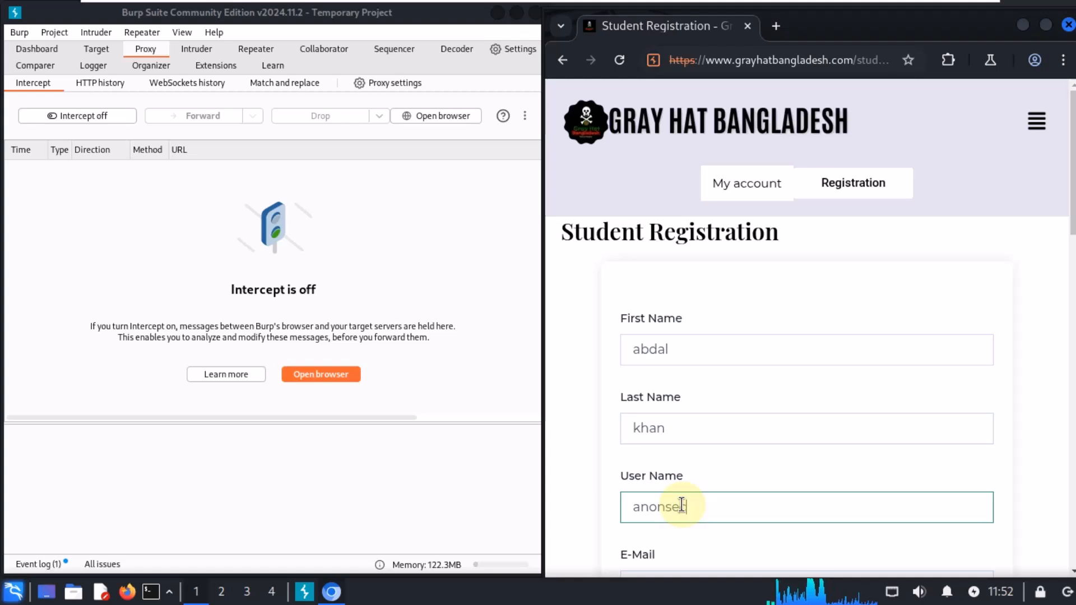
scroll(711, 385, "down", 5)
left_click(687, 298)
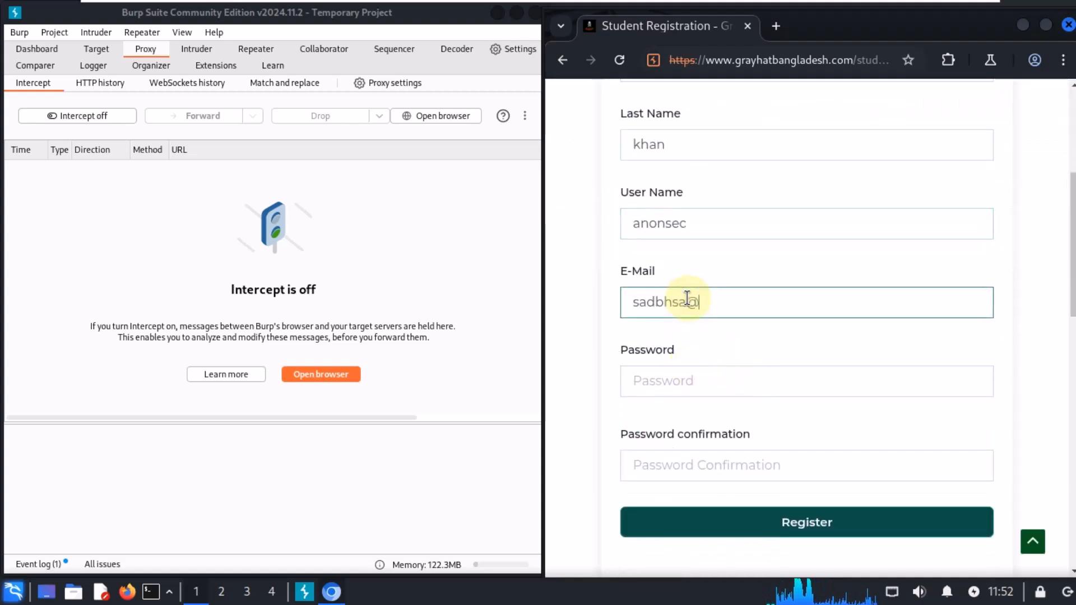
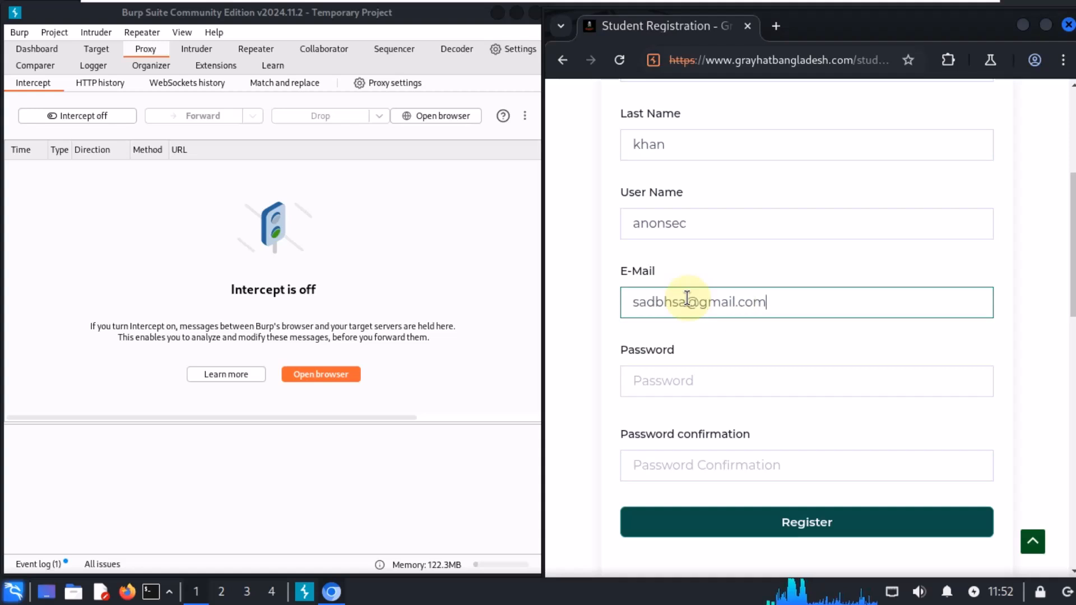
Step: Correct the username in the registration form
left_click(672, 367)
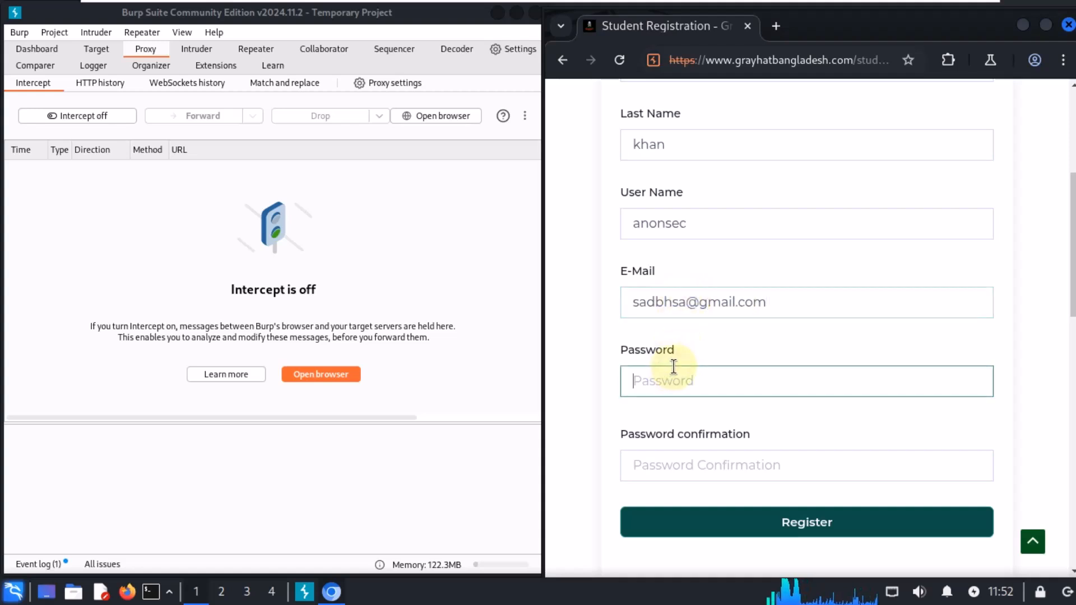
left_click(720, 224)
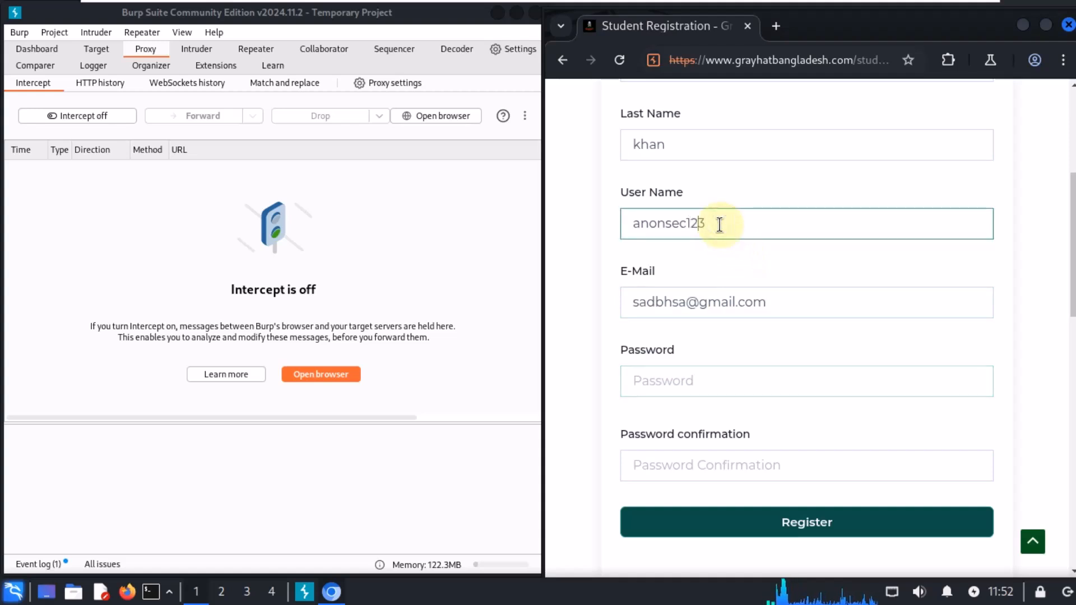
key("Home")
key("Delete")
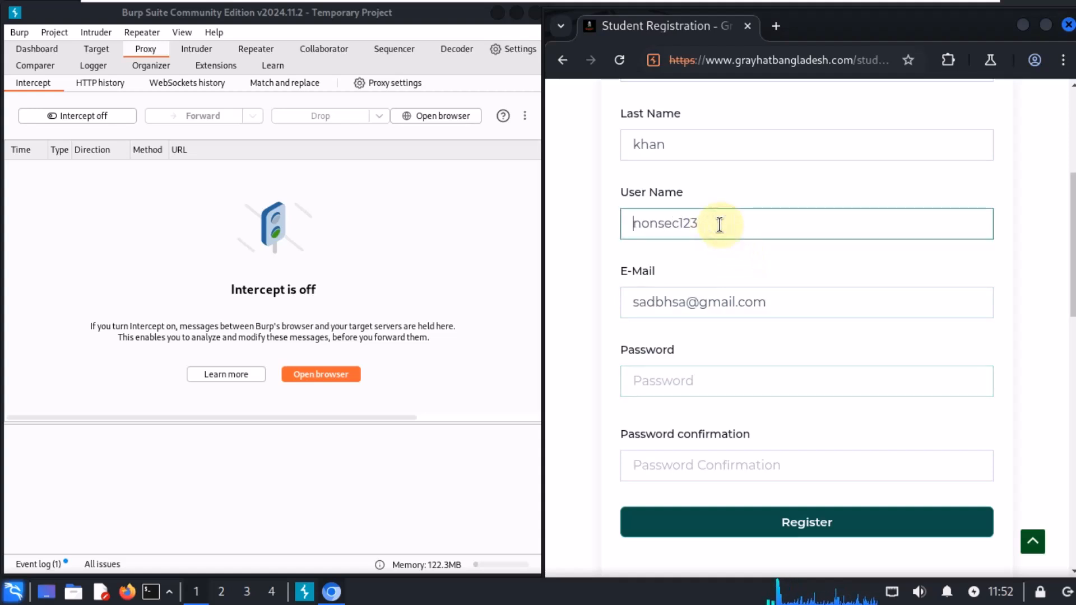
type("a")
key("End")
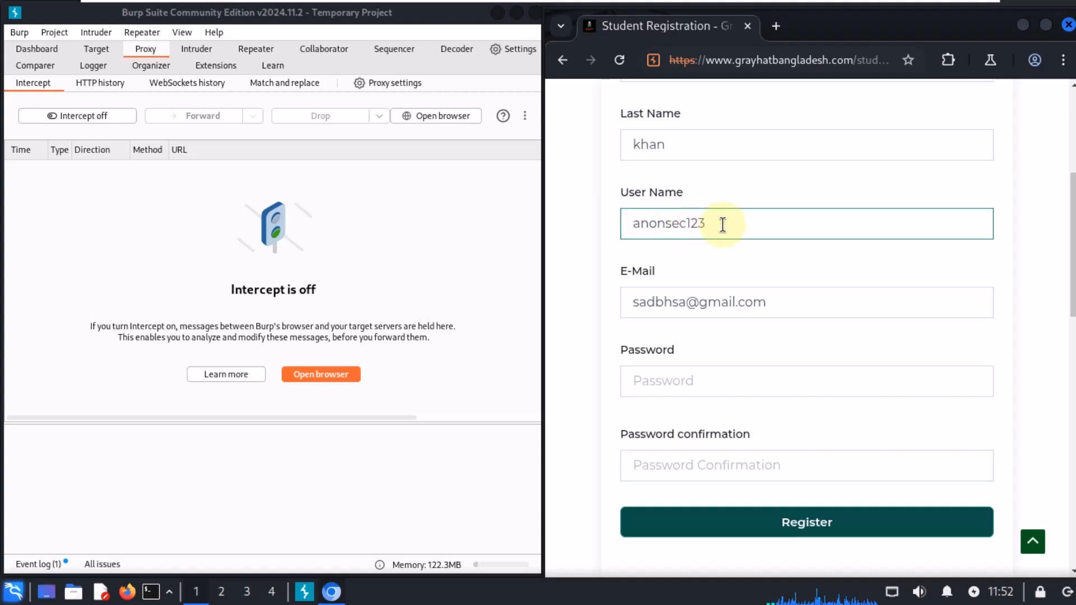
Step: Fill in the password and password confirmation fields and submit the registration
left_click_drag(721, 224, 617, 228)
left_click(680, 379)
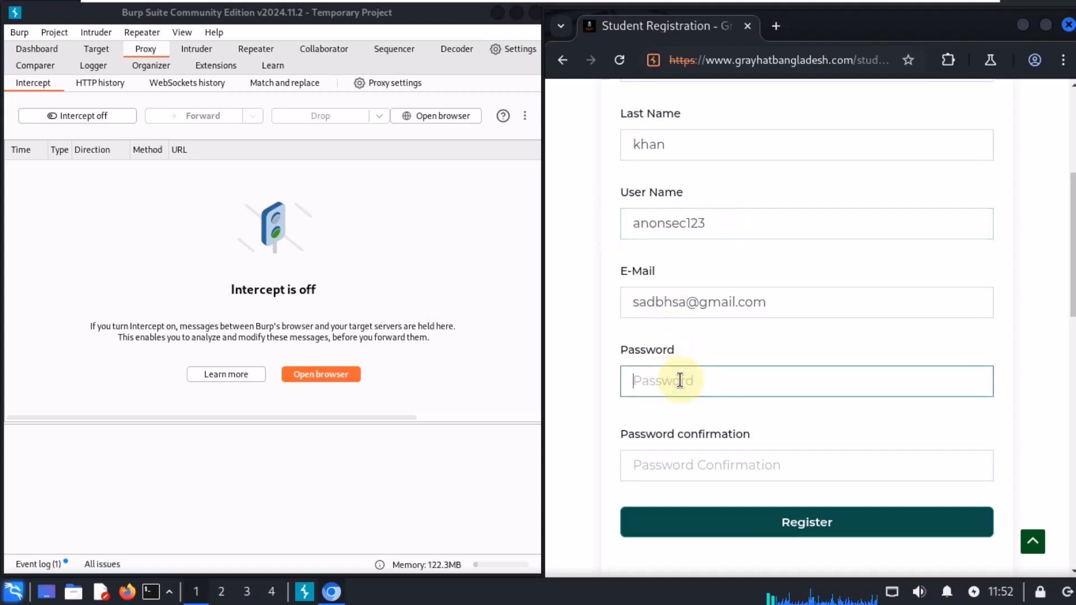
key("ctrl+v")
left_click(704, 482)
key("ctrl+v")
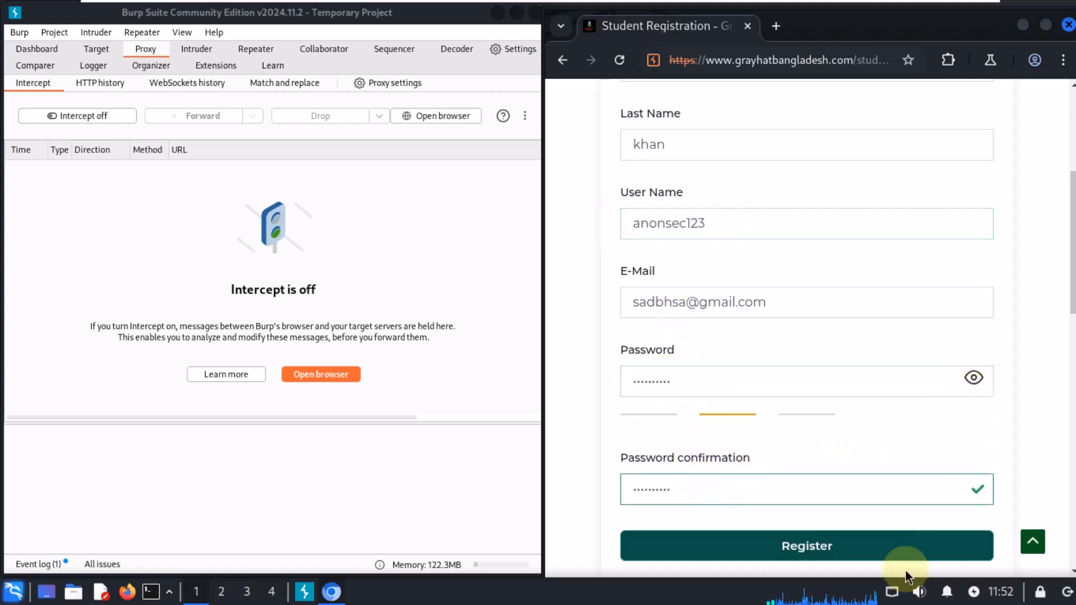
left_click(874, 548)
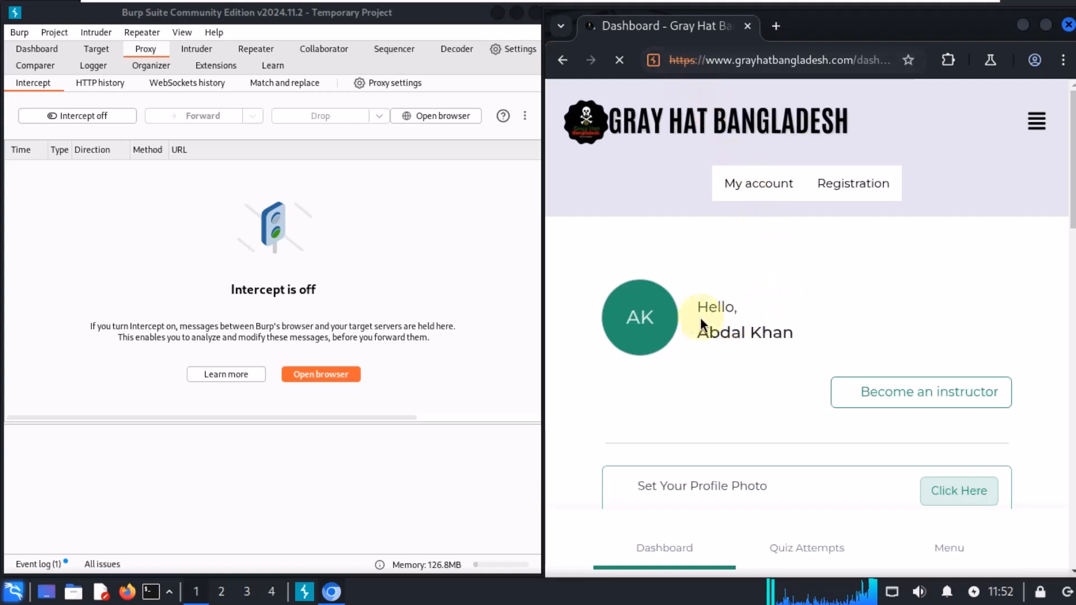
Step: Open the Courses page from the site menu
scroll(701, 317, "down", 5)
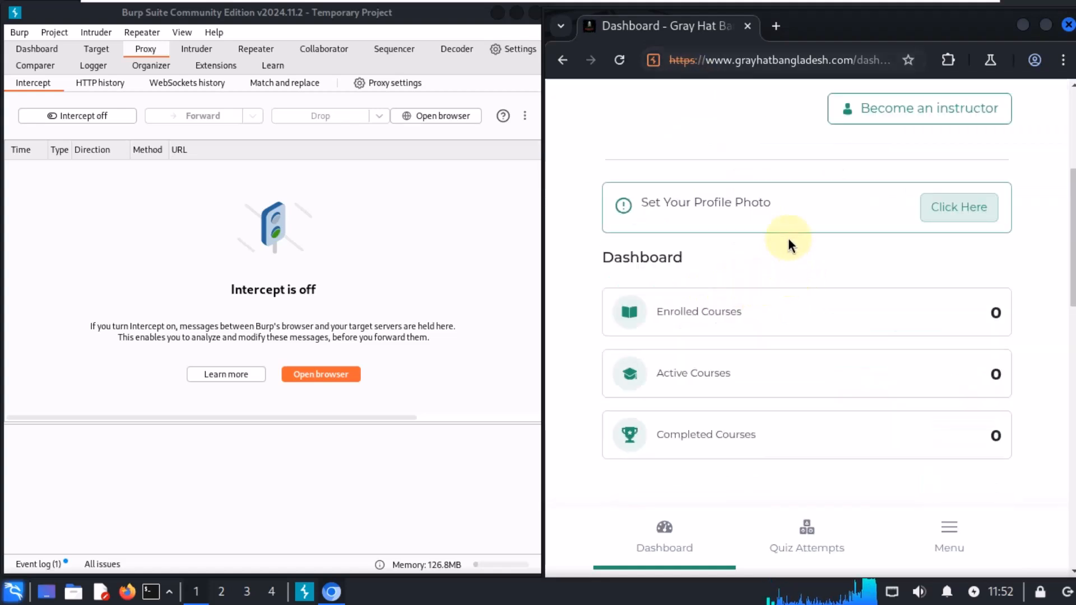
scroll(778, 246, "up", 5)
left_click(1034, 121)
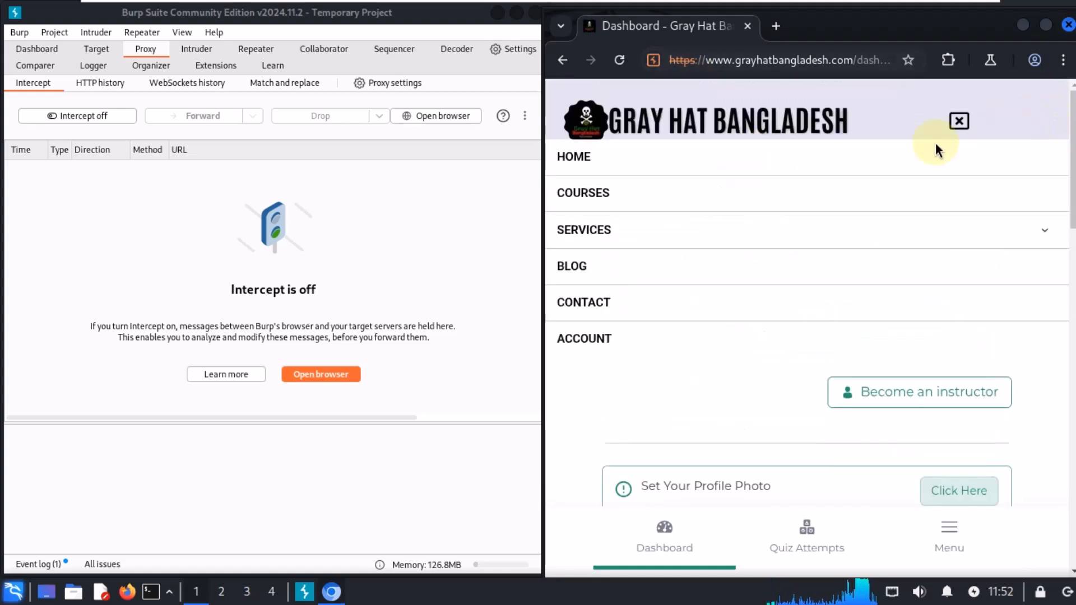
left_click(612, 195)
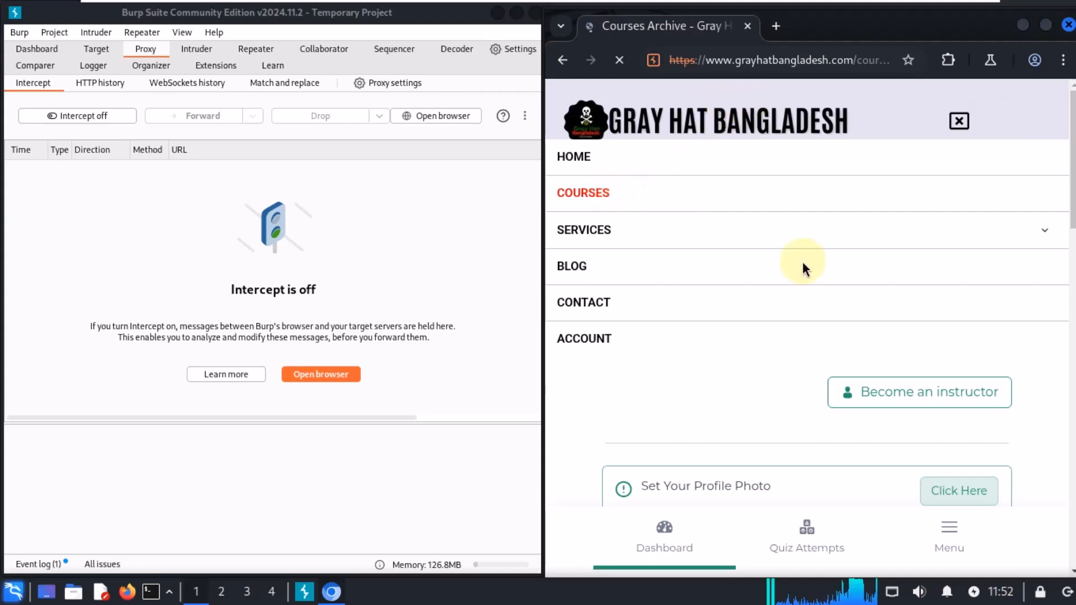
Step: Open the Certified Android Ethical Hacking Professionals course page
scroll(732, 391, "down", 3)
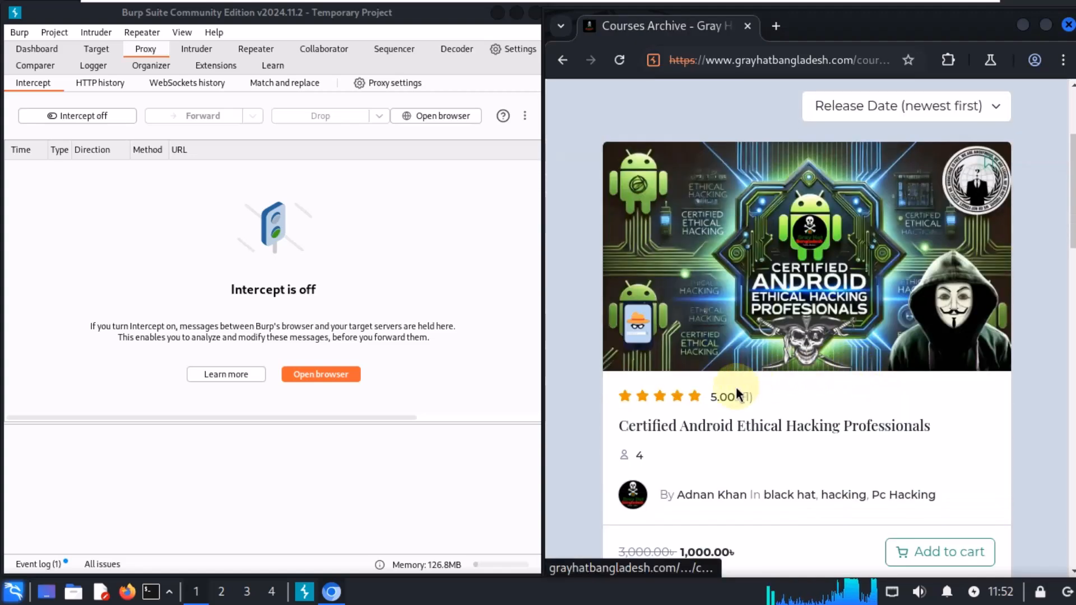
left_click(734, 426)
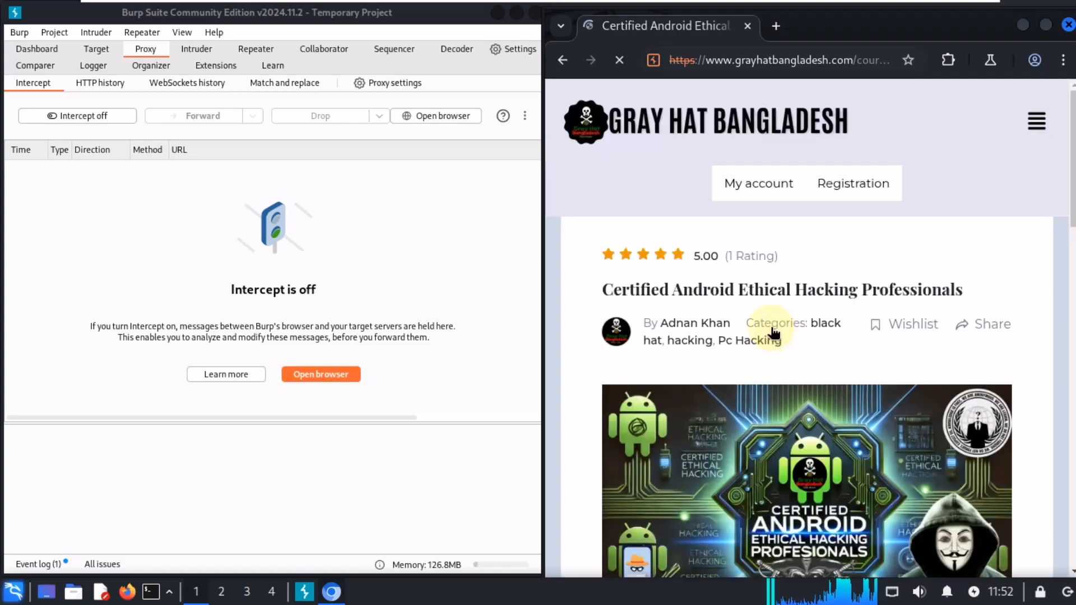
Step: Add the Certified Android Ethical Hacking Professionals course to the cart
scroll(730, 300, "down", 10)
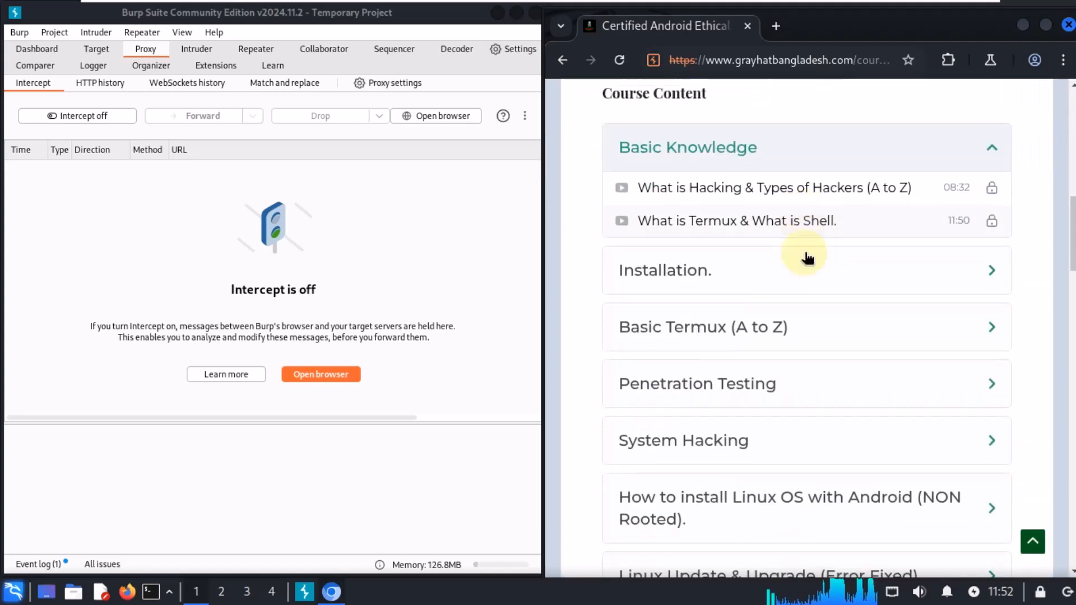
scroll(807, 258, "down", 4)
scroll(811, 274, "up", 12)
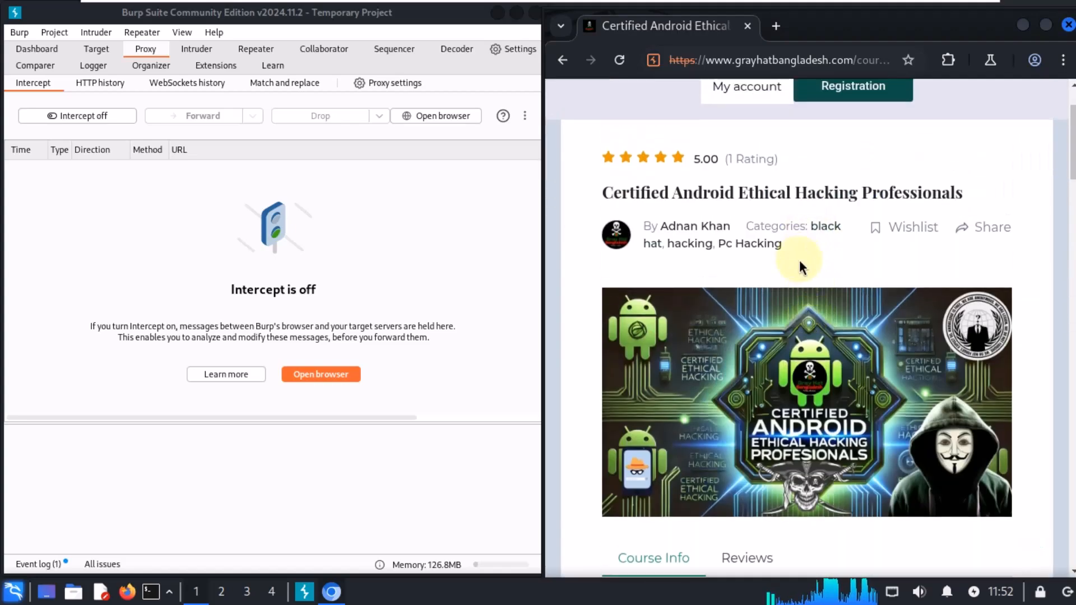
scroll(799, 260, "down", 8)
double_click(824, 174)
scroll(807, 336, "down", 20)
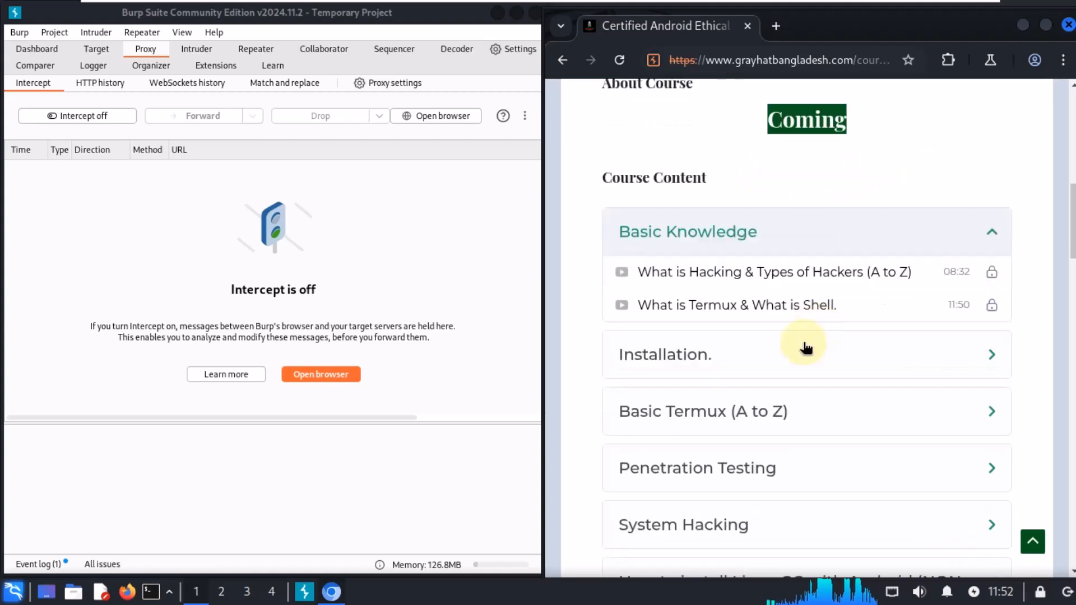
scroll(748, 324, "up", 8)
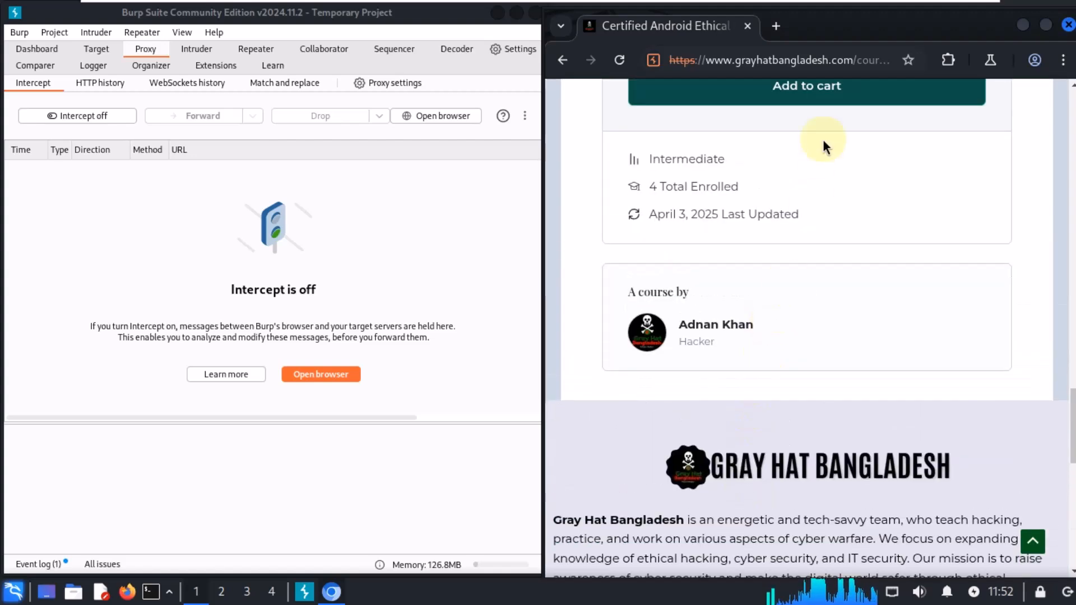
left_click(822, 99)
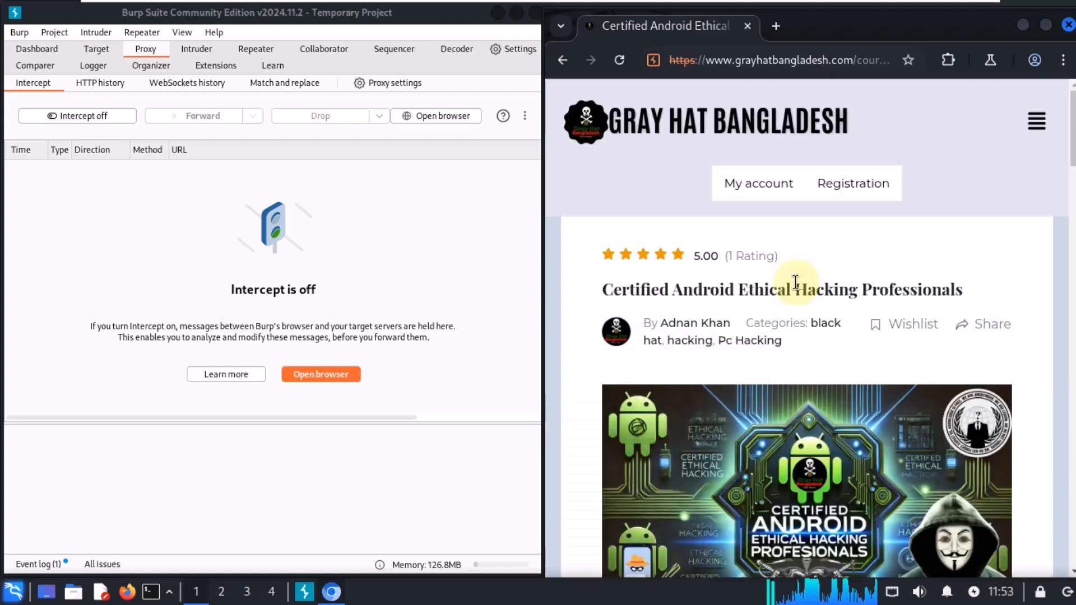
Step: Open the cart from the course page
scroll(796, 298, "down", 10)
scroll(801, 291, "down", 10)
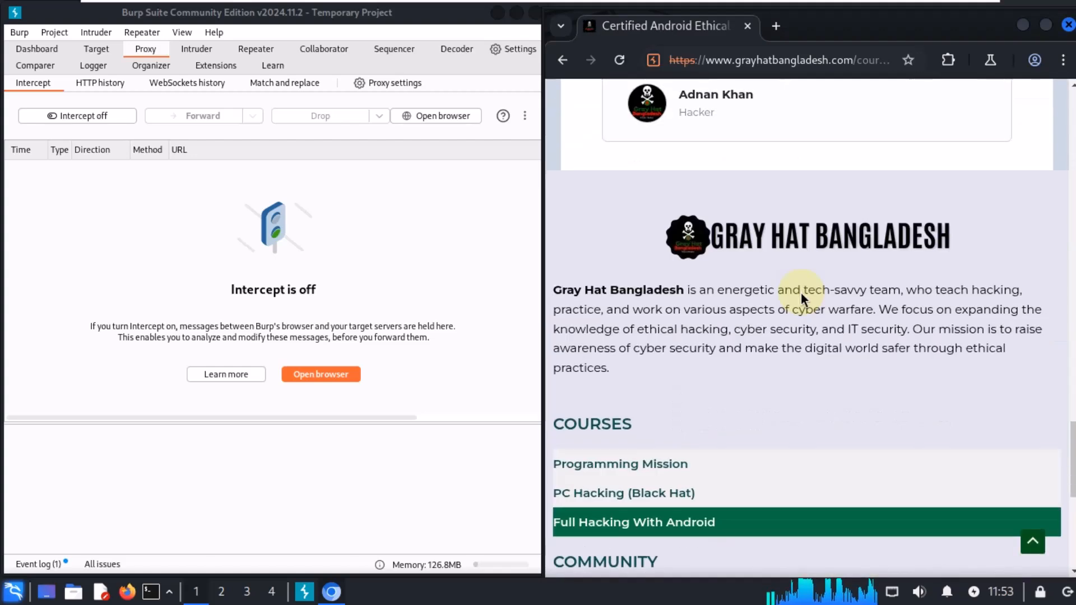
scroll(800, 293, "up", 10)
left_click(786, 138)
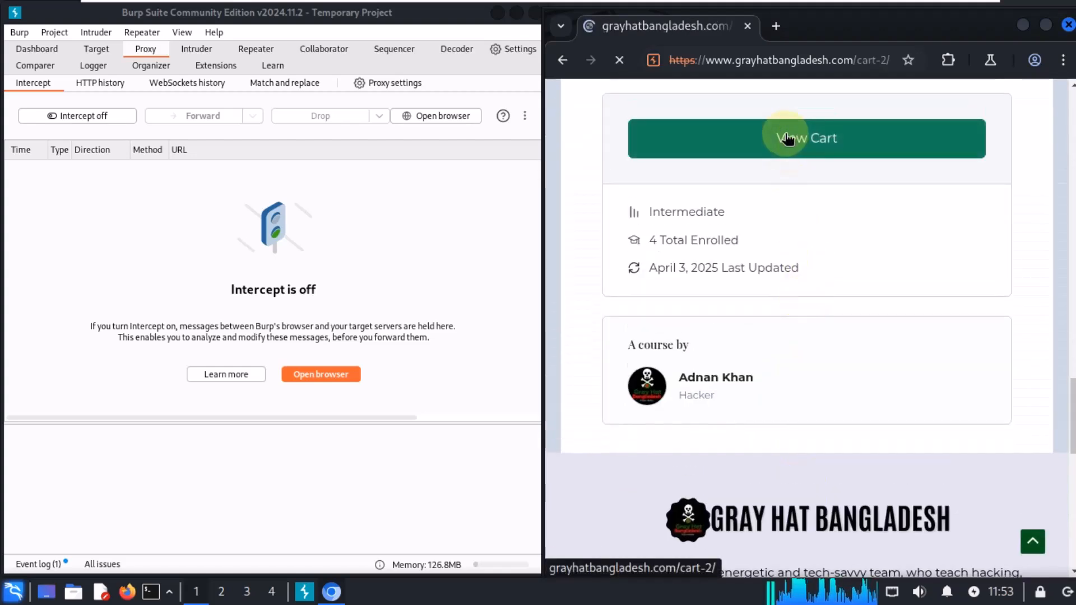
Step: Examine the cart totals and highlight the total price
scroll(763, 325, "down", 2)
scroll(765, 324, "down", 6)
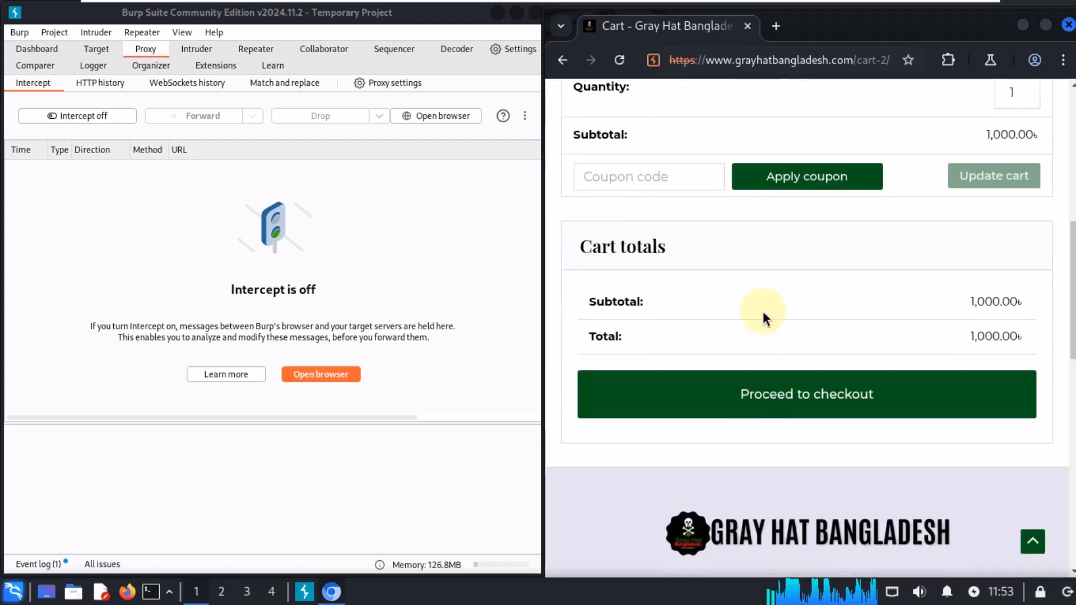
left_click_drag(974, 332, 1002, 358)
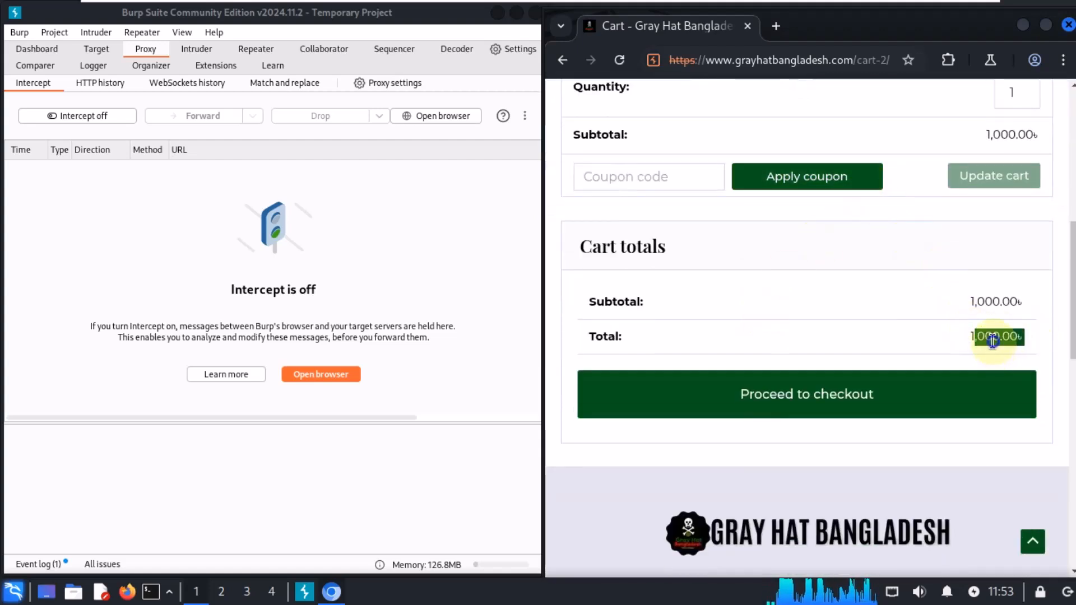
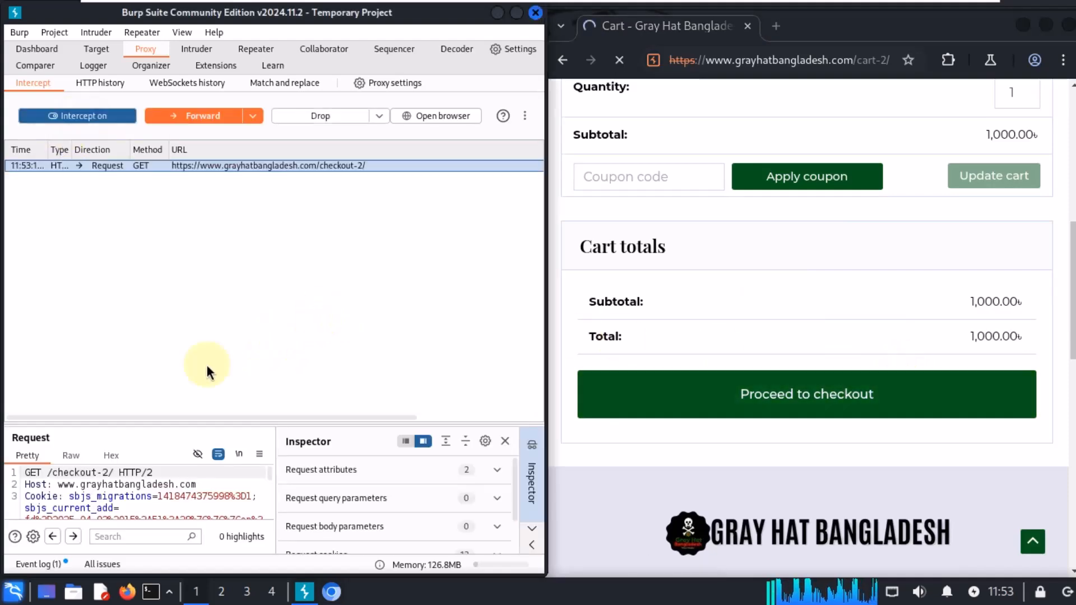
Step: Enlarge the request pane and examine the cookies and headers of the intercepted checkout request
left_click_drag(238, 419, 273, 183)
scroll(163, 376, "down", 12)
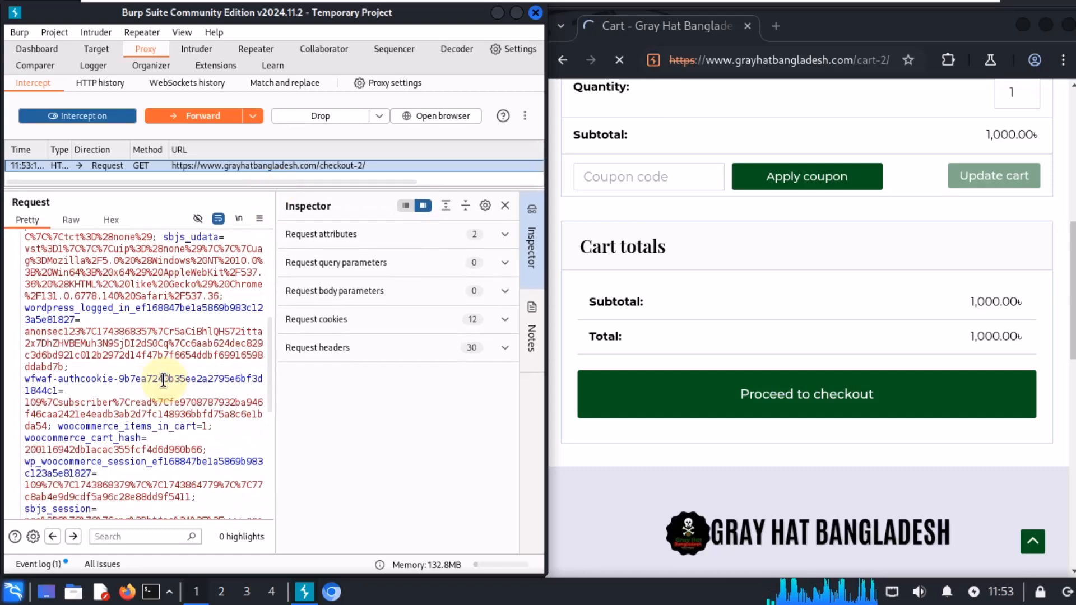
scroll(179, 398, "up", 2)
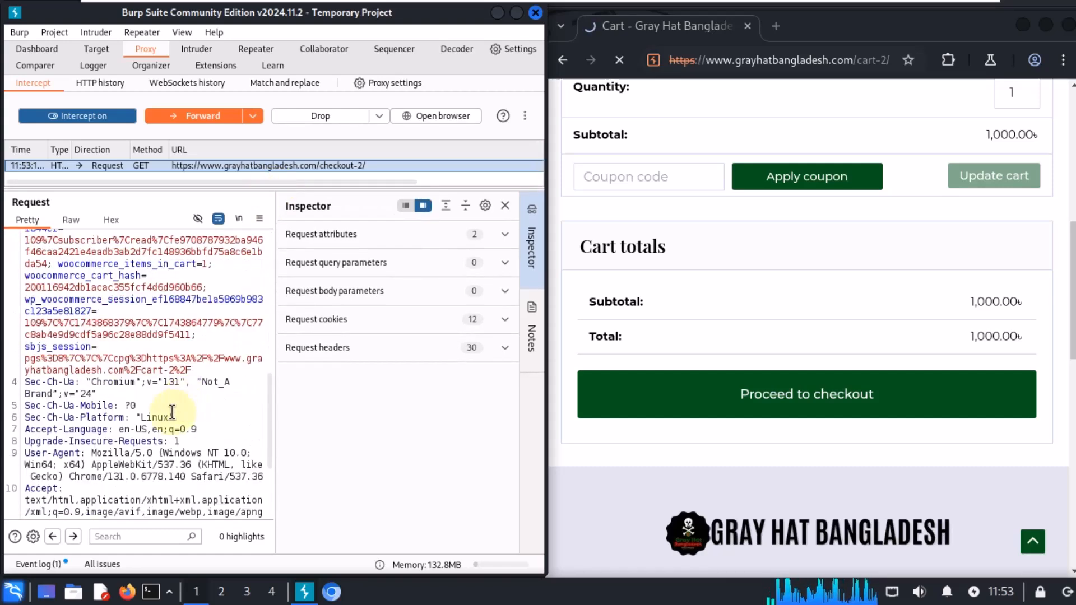
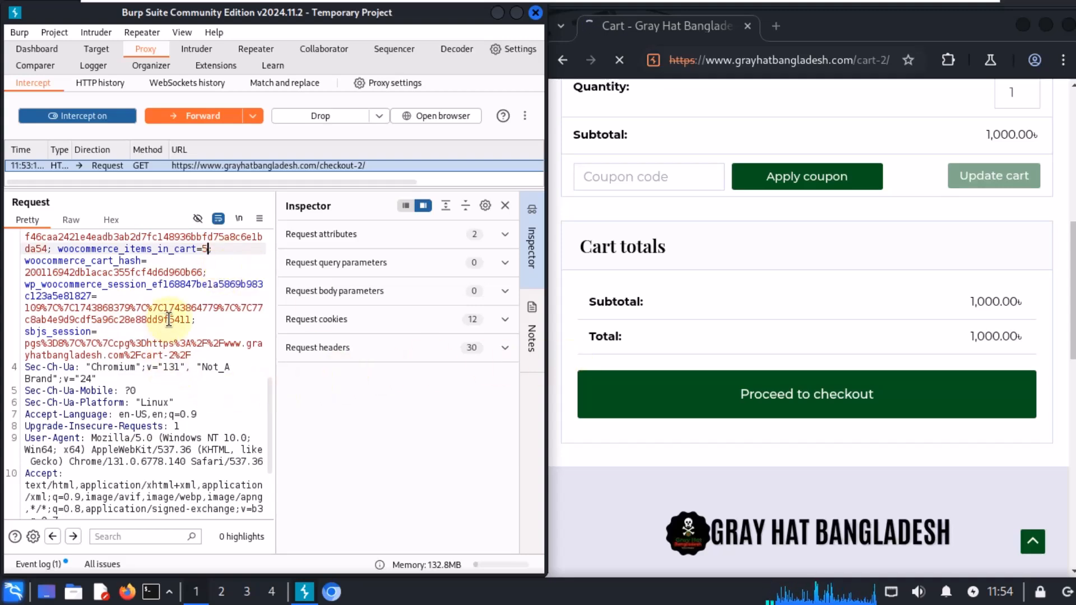
Step: Forward the intercepted checkout request and scroll through the checkout page in the browser
scroll(168, 336, "down", 4)
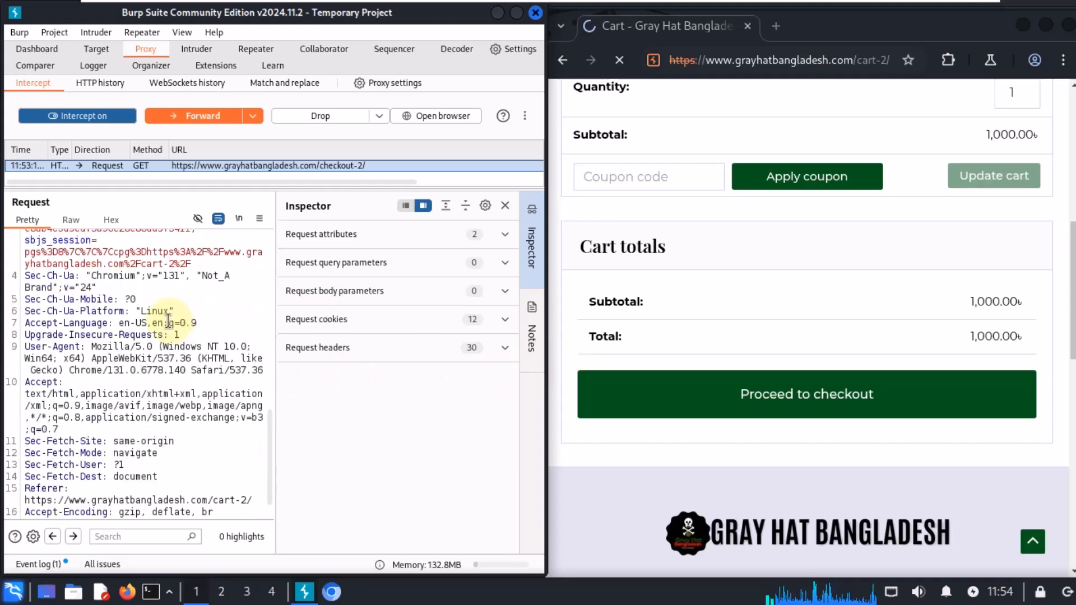
left_click(200, 118)
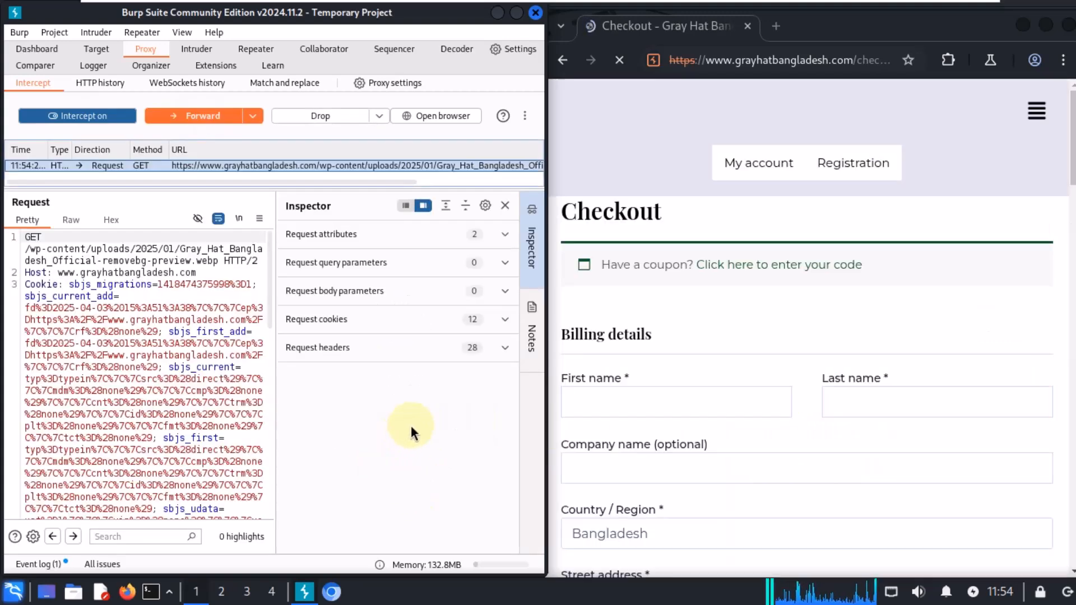
left_click(782, 384)
scroll(783, 384, "down", 7)
scroll(779, 389, "down", 14)
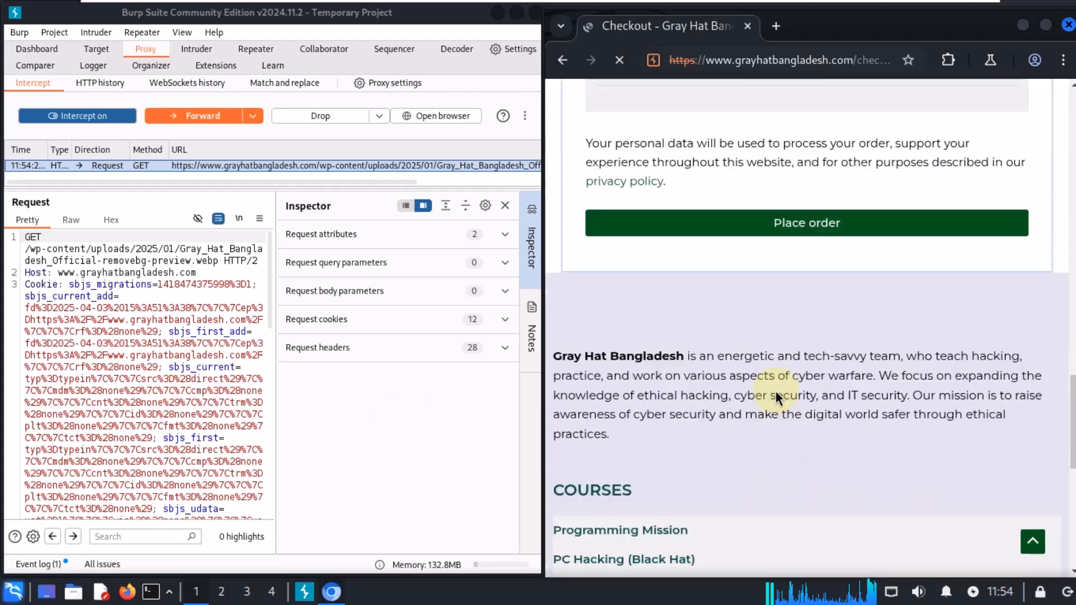
scroll(773, 391, "up", 10)
scroll(765, 387, "down", 3)
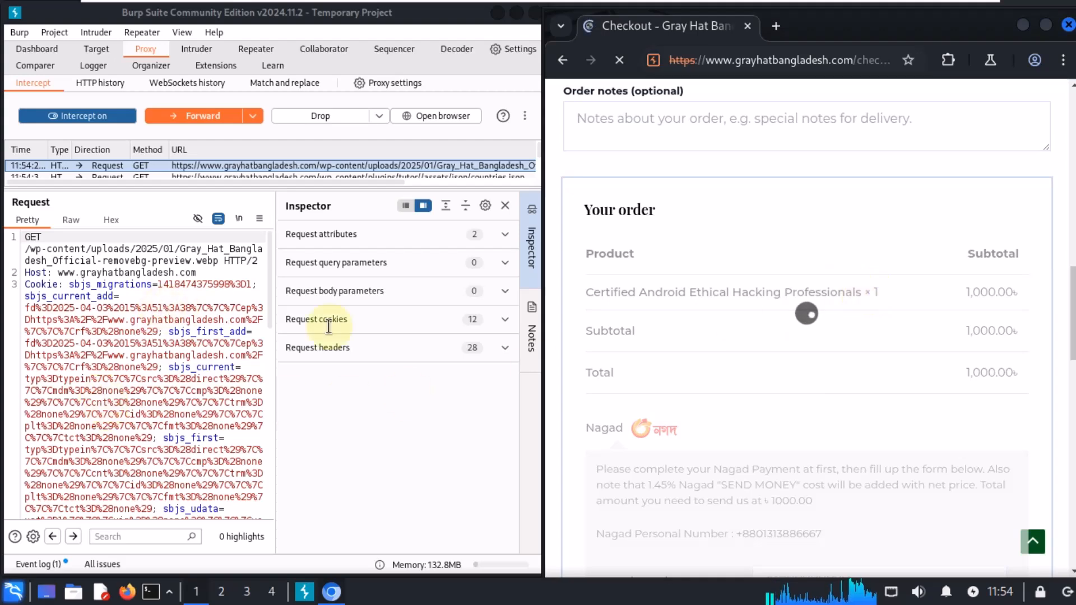
Step: Examine the next intercepted request's headers and the checkout page's order summary
left_click(193, 360)
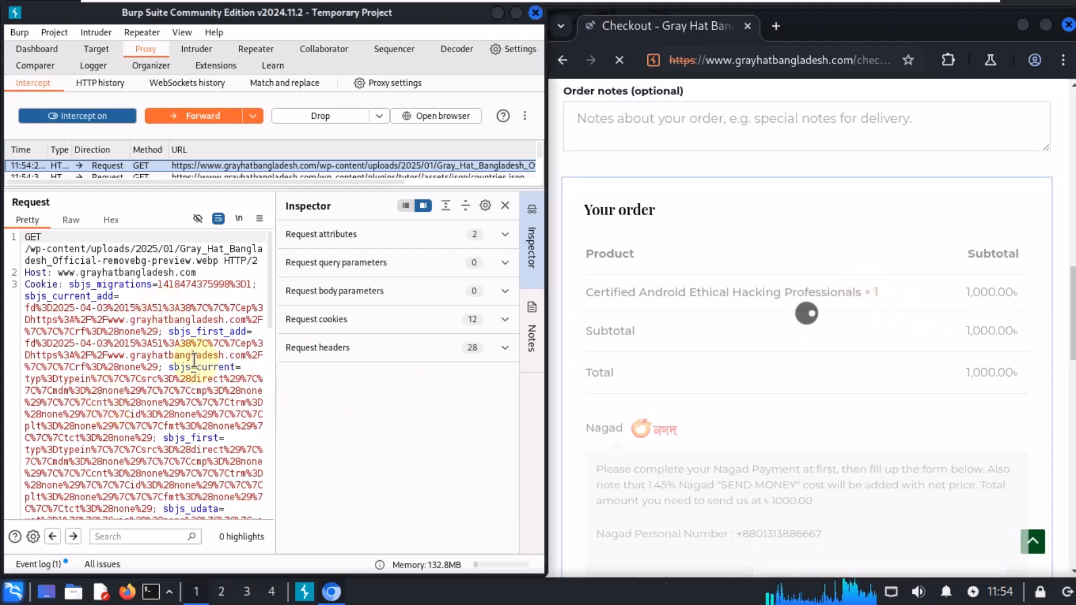
scroll(194, 360, "down", 10)
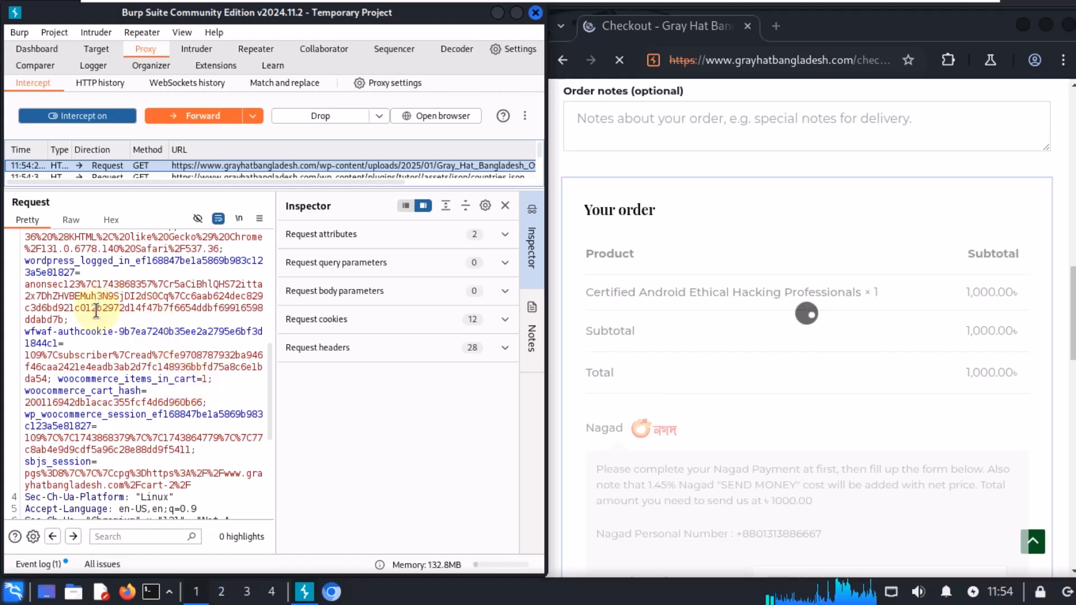
scroll(129, 381, "down", 5)
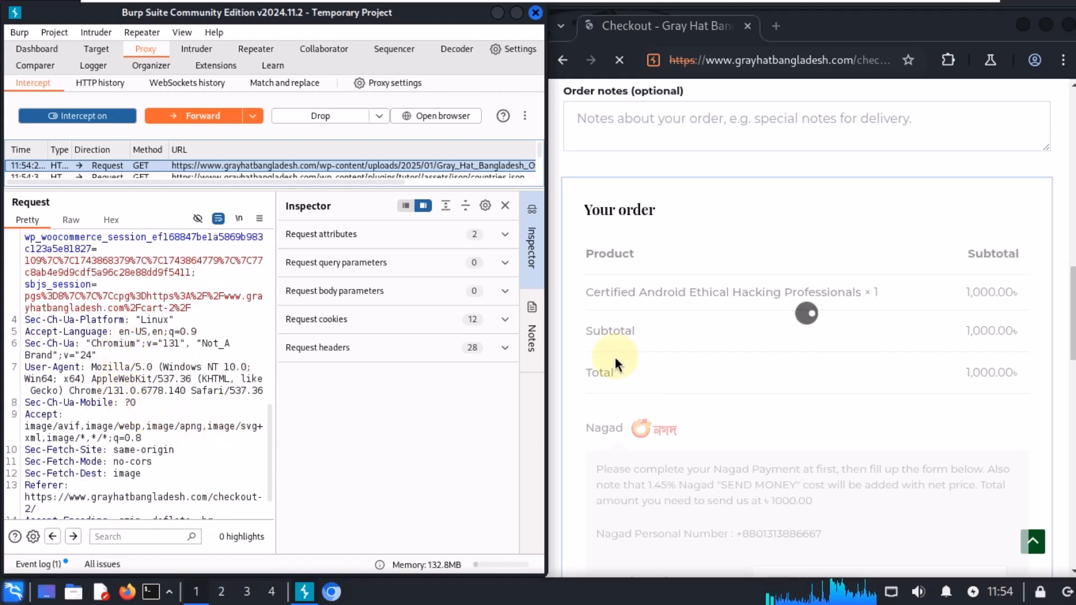
left_click(716, 393)
scroll(720, 392, "down", 10)
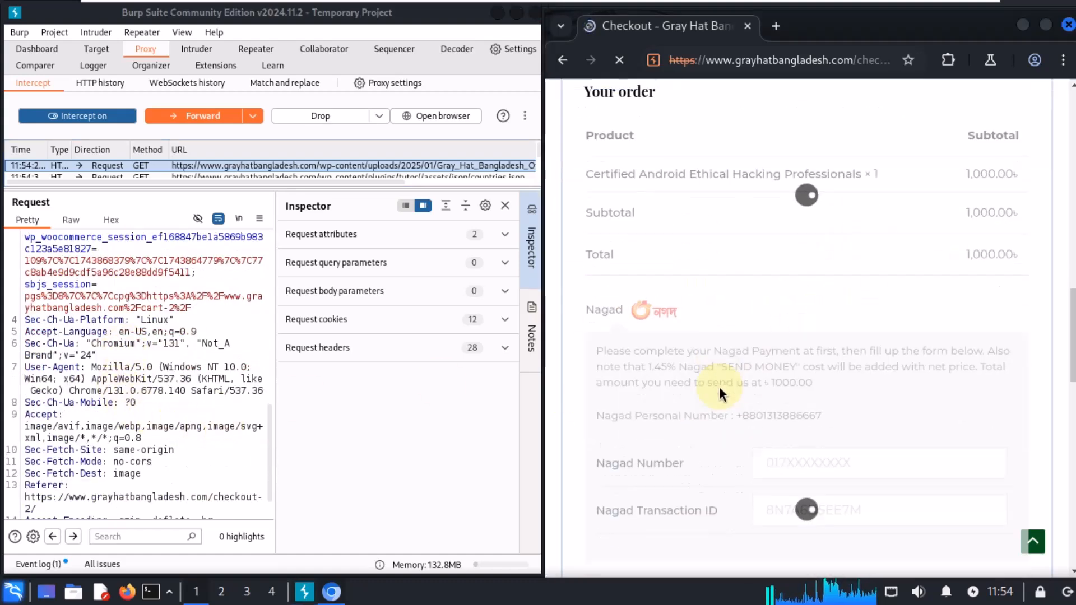
scroll(738, 387, "up", 17)
scroll(736, 365, "up", 5)
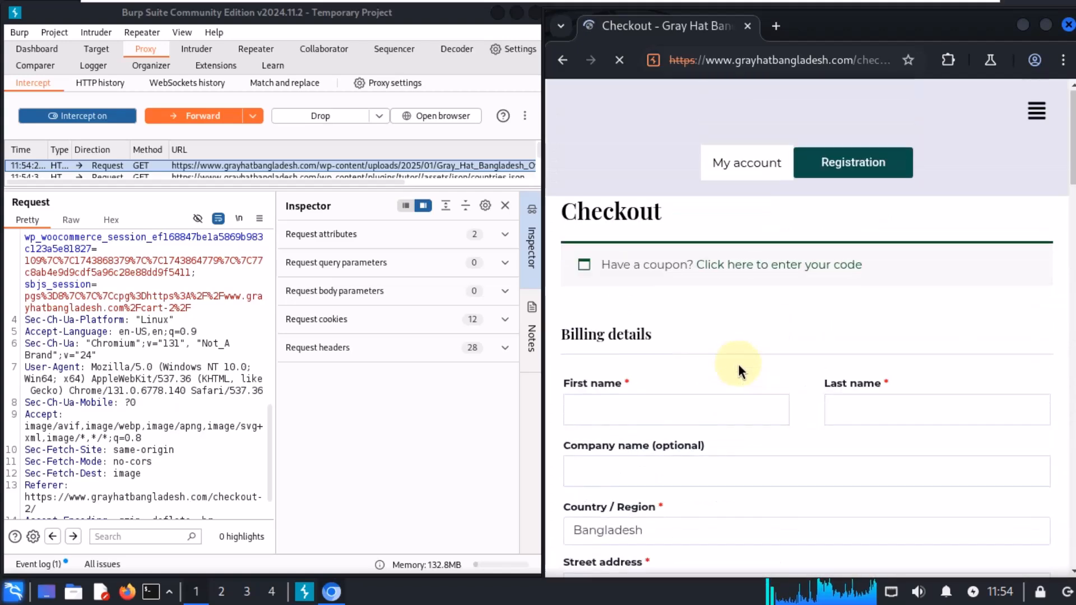
scroll(738, 362, "down", 10)
Step: Turn interception off and scroll to the Nagad payment section of the checkout page
left_click(96, 116)
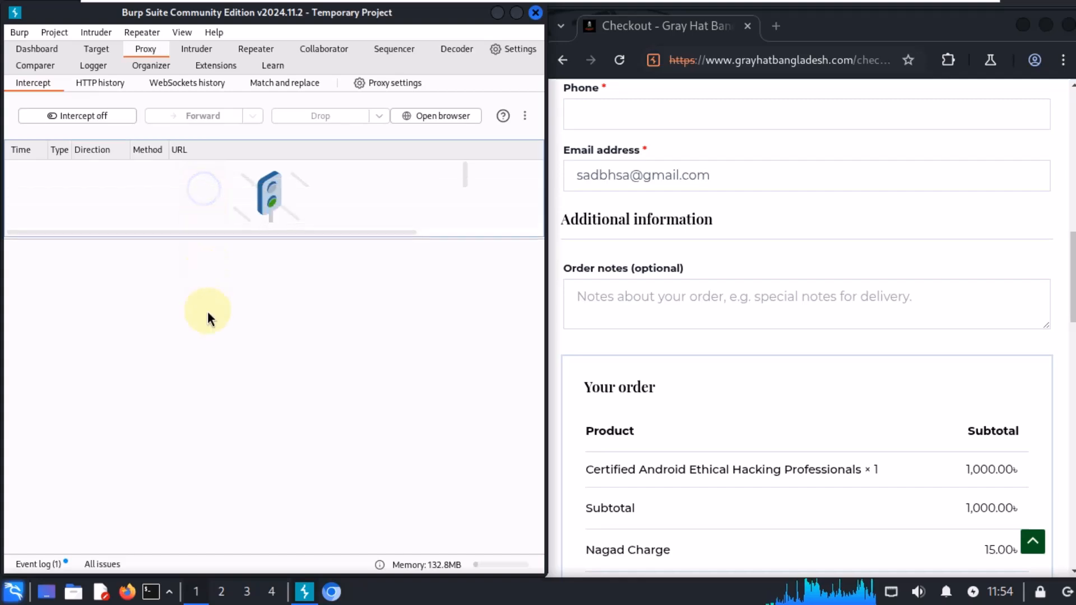
left_click(778, 423)
scroll(778, 417, "down", 8)
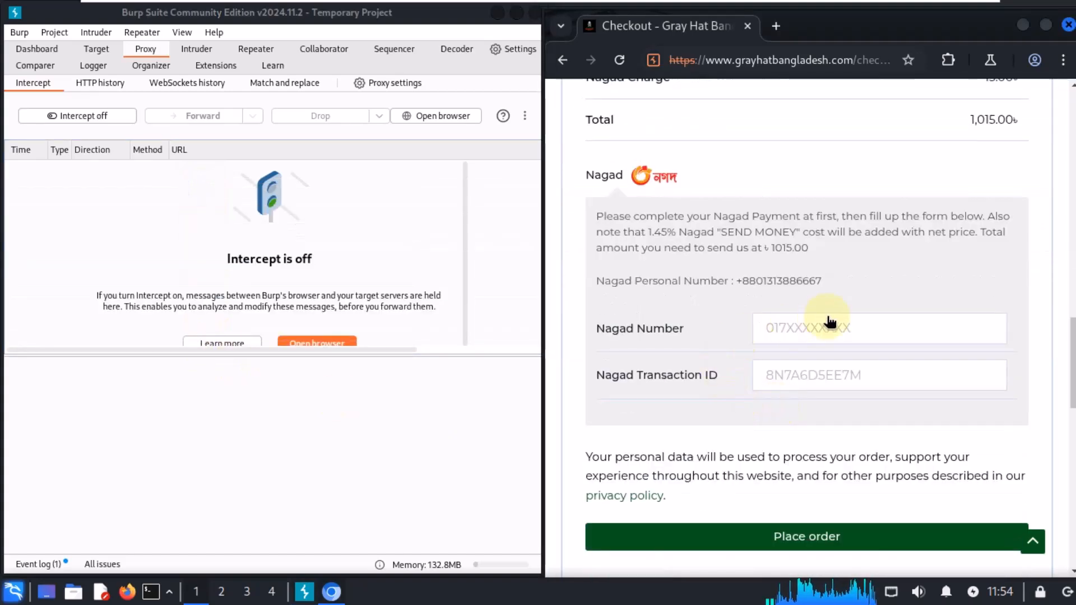
Step: Enter a Nagad mobile number in the payment form
left_click(815, 326)
type("01")
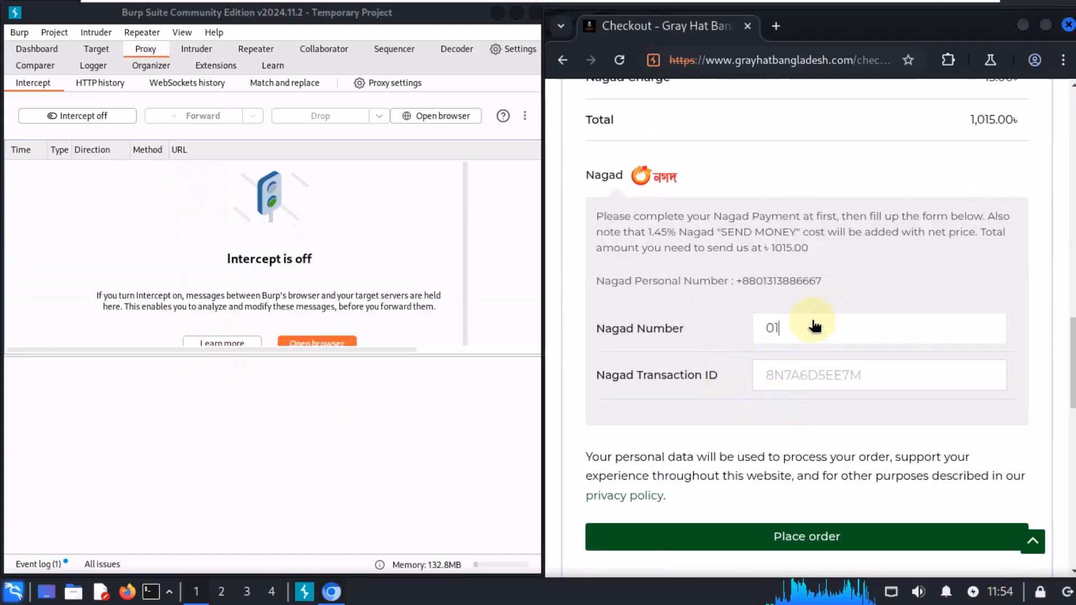
type("3")
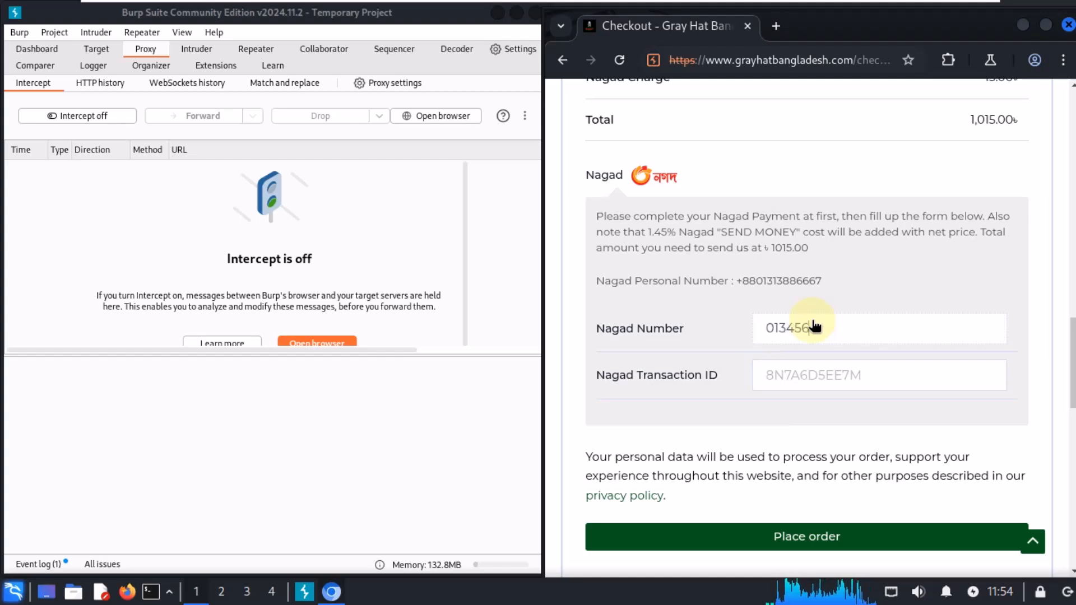
type("456")
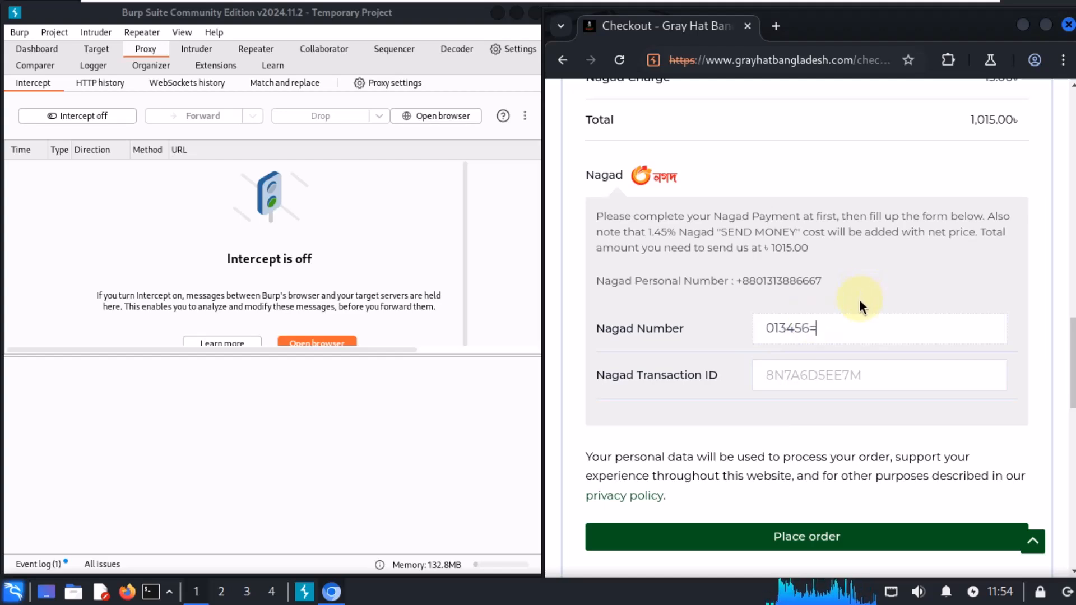
key("BackSpace")
key("BackSpace")
key("BackSpace")
key("BackSpace")
key("BackSpace")
key("BackSpace")
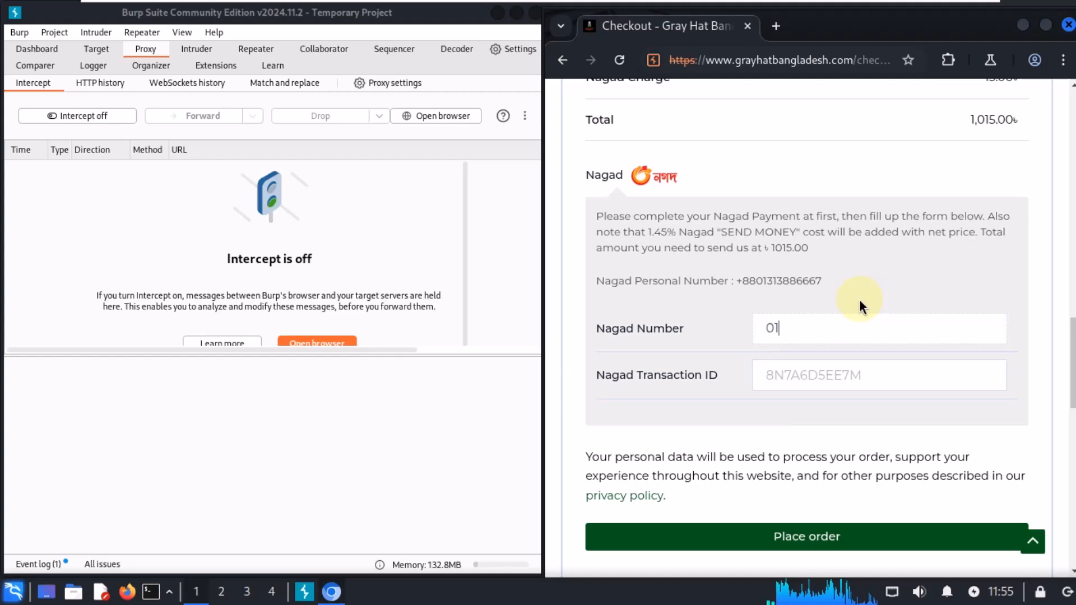
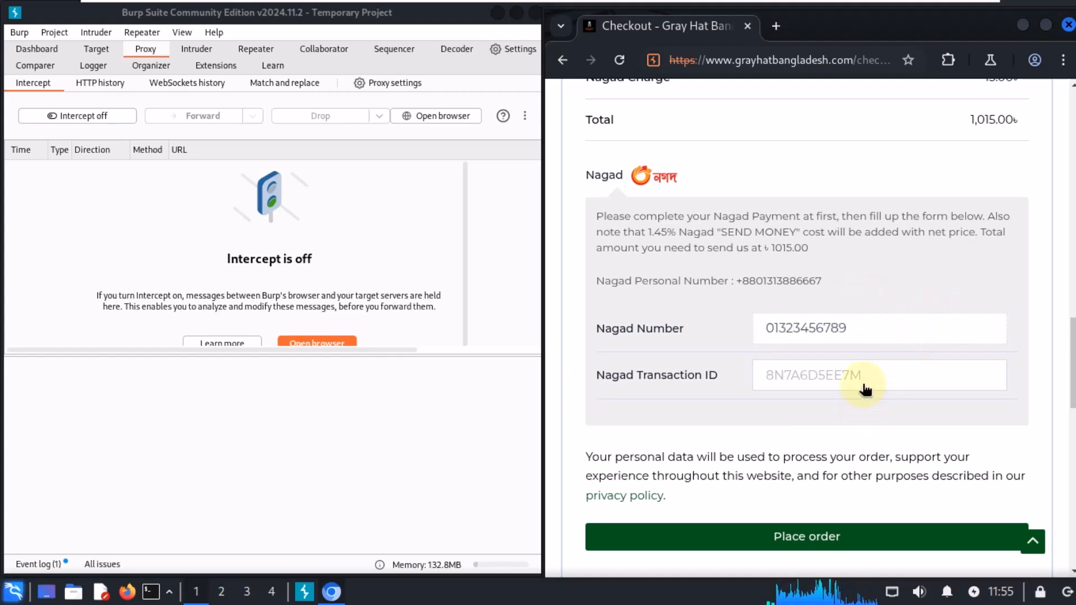
Step: Enter a dummy Nagad transaction ID in the payment form
left_click(866, 388)
type("sdsadsadsa")
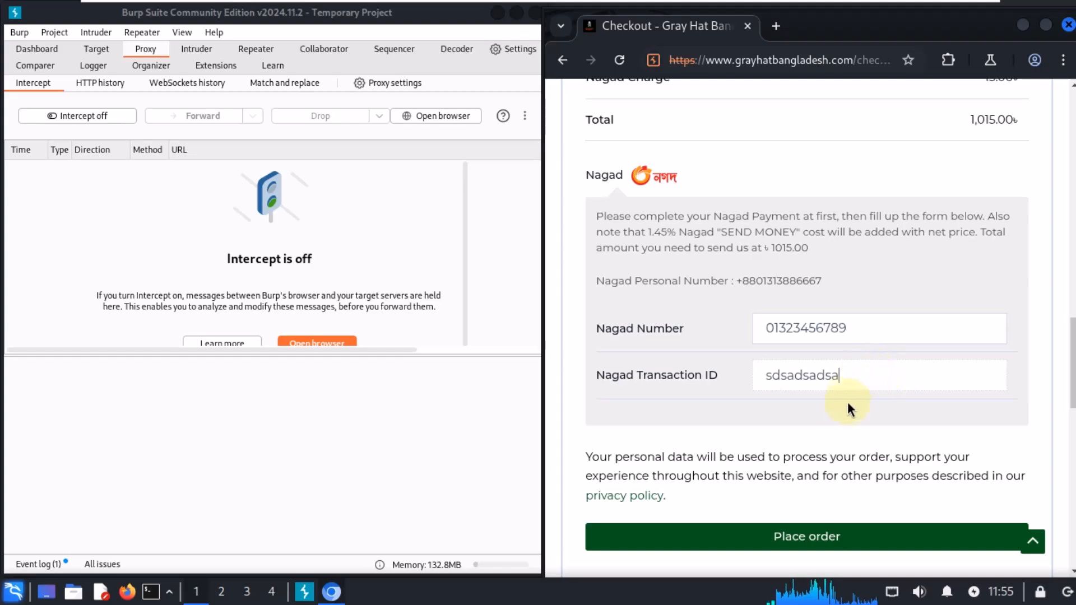
scroll(860, 401, "down", 2)
scroll(859, 402, "up", 3)
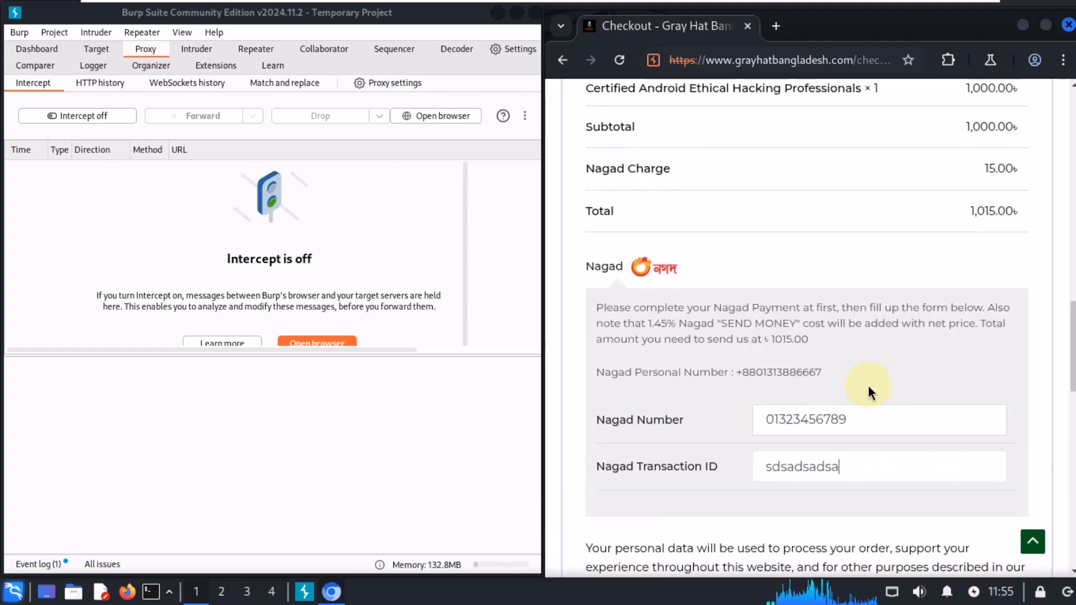
scroll(869, 389, "down", 6)
scroll(869, 389, "up", 5)
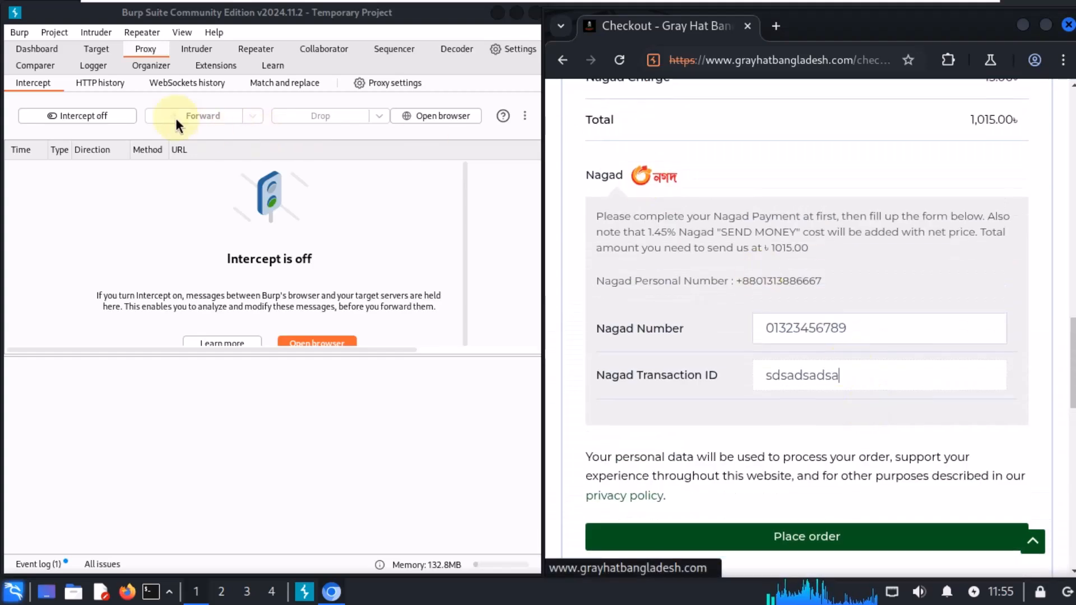
Step: Turn interception back on and return to the billing details at the top of the checkout page
left_click(85, 109)
left_click(106, 121)
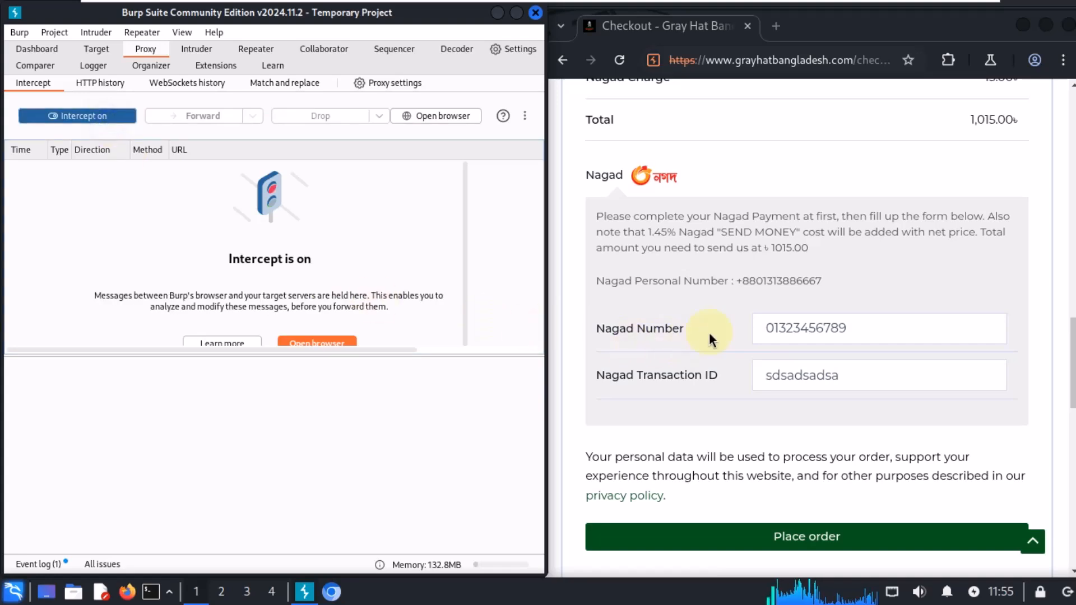
left_click(728, 335)
scroll(728, 335, "down", 8)
scroll(731, 339, "up", 10)
scroll(733, 342, "up", 15)
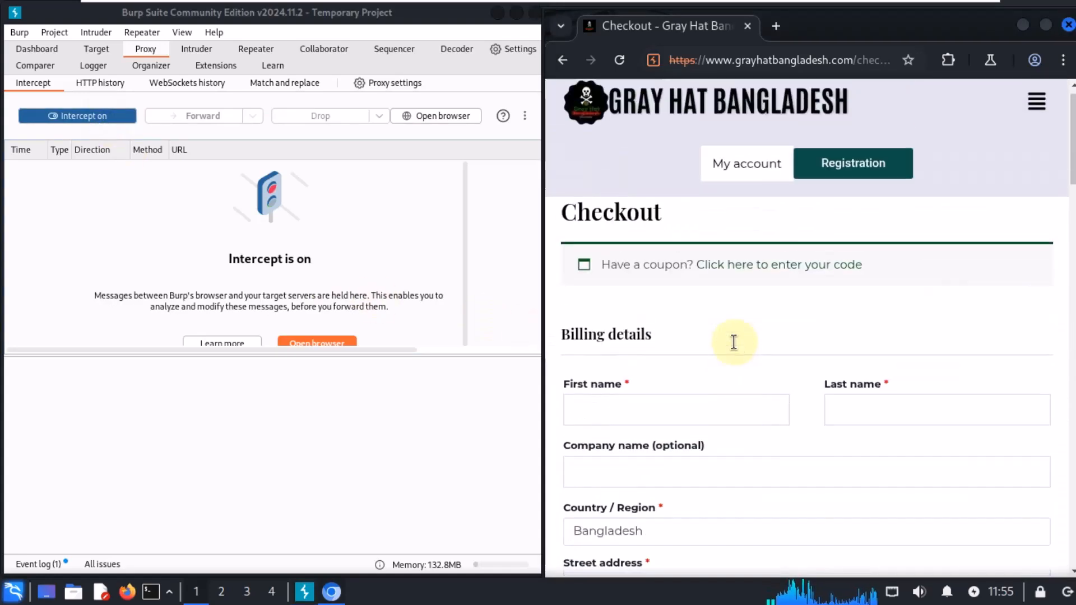
scroll(733, 341, "down", 5)
scroll(734, 341, "up", 5)
Step: Fill in the billing first name and last name fields with placeholder text
left_click(606, 409)
type("sdsad")
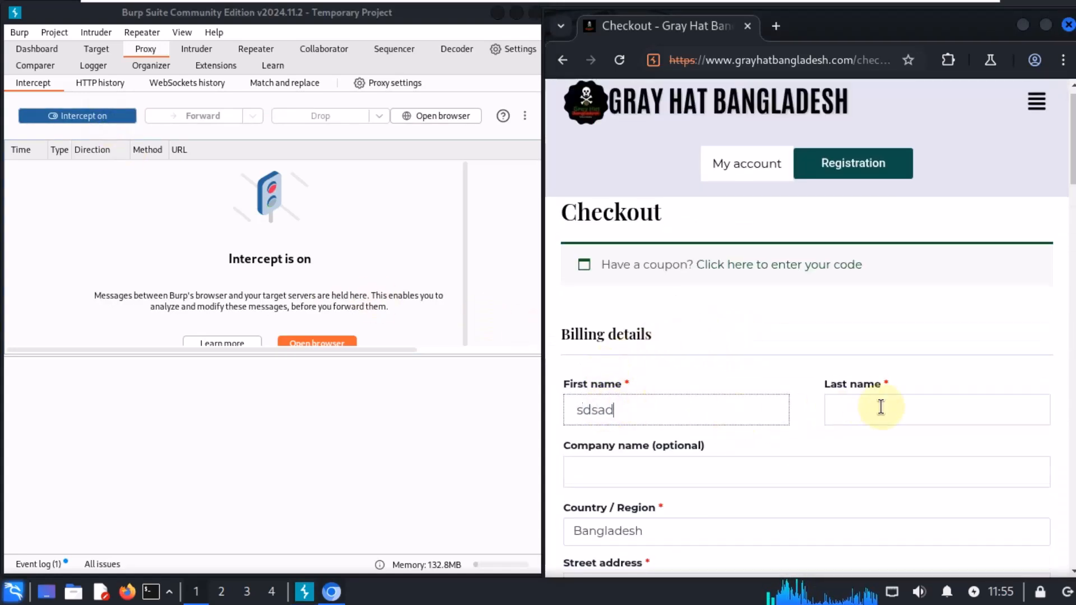
left_click(878, 409)
type("sadsad")
Step: Change the billing country to Barbados
scroll(746, 416, "down", 2)
left_click(663, 433)
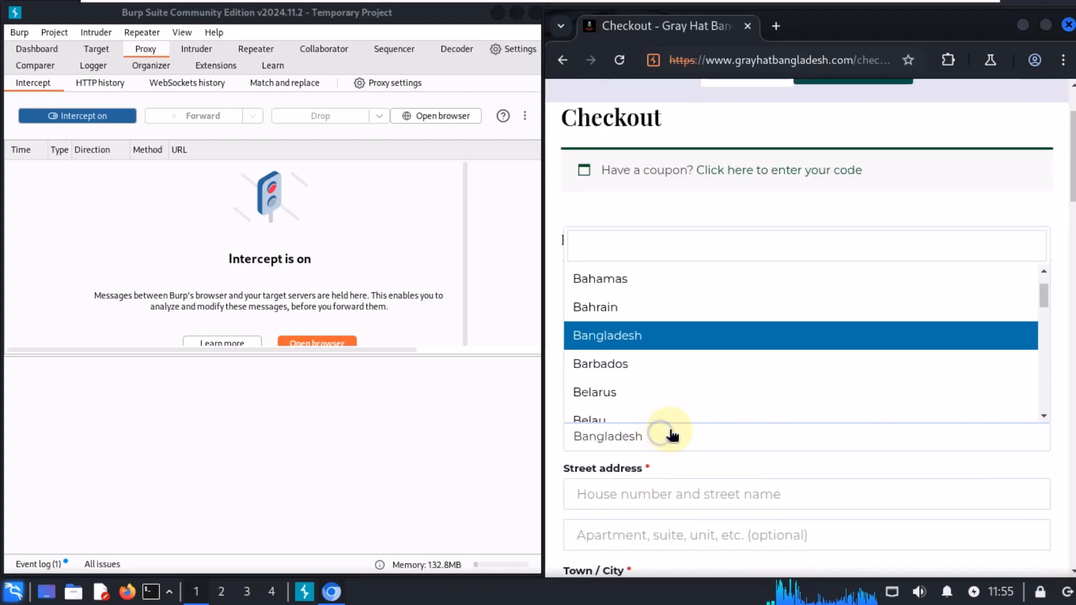
left_click(685, 362)
Step: Fill in the street address, town, state and postcode fields with dummy billing details
scroll(697, 360, "down", 4)
left_click(664, 302)
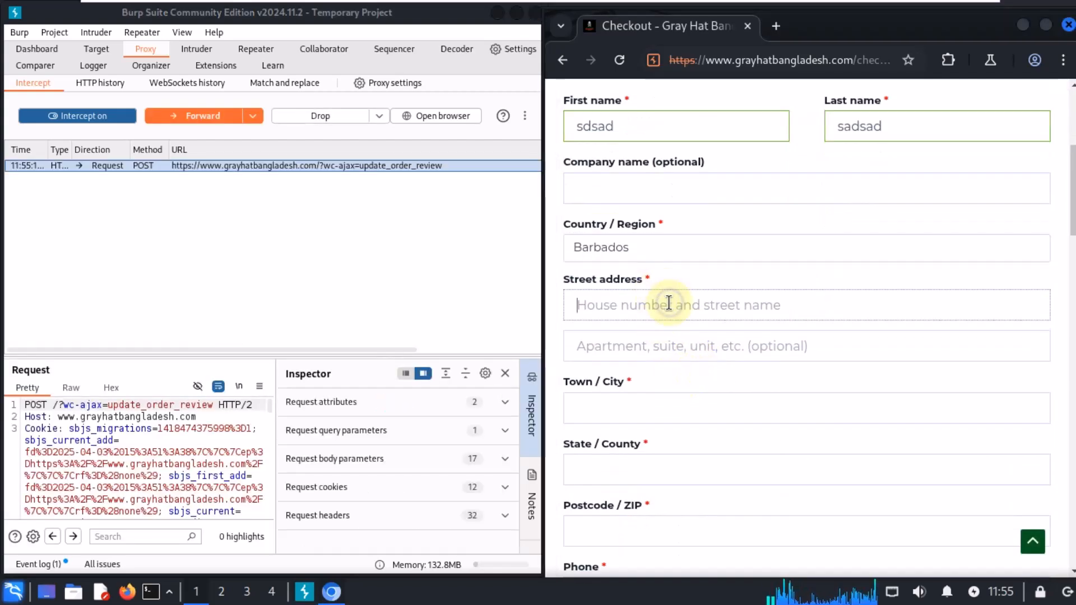
type("sadsadsadsa")
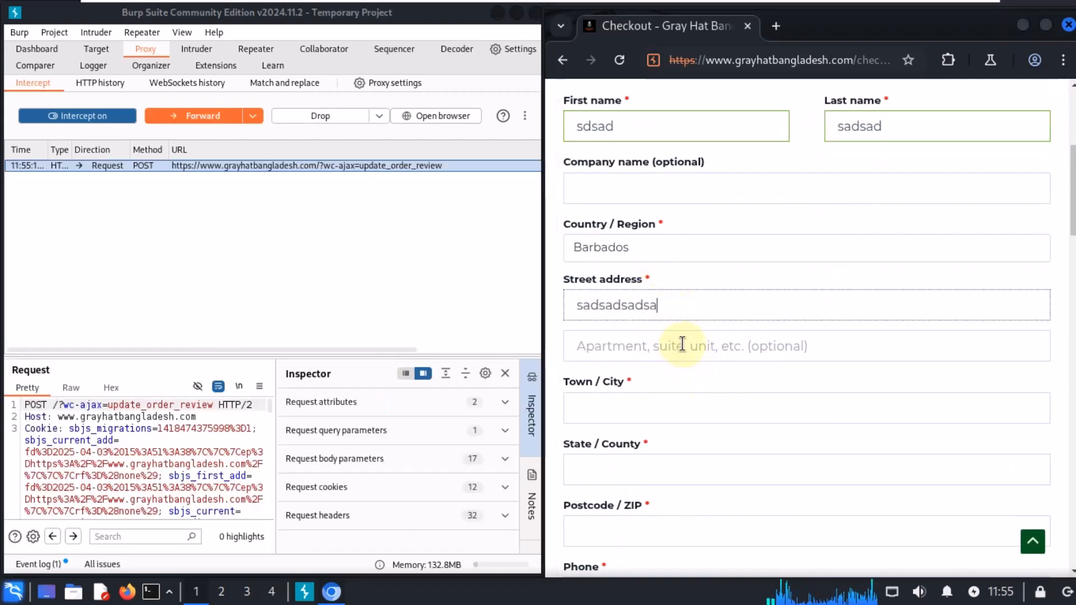
left_click(658, 395)
type("sadsa")
scroll(706, 351, "down", 2)
left_click(631, 368)
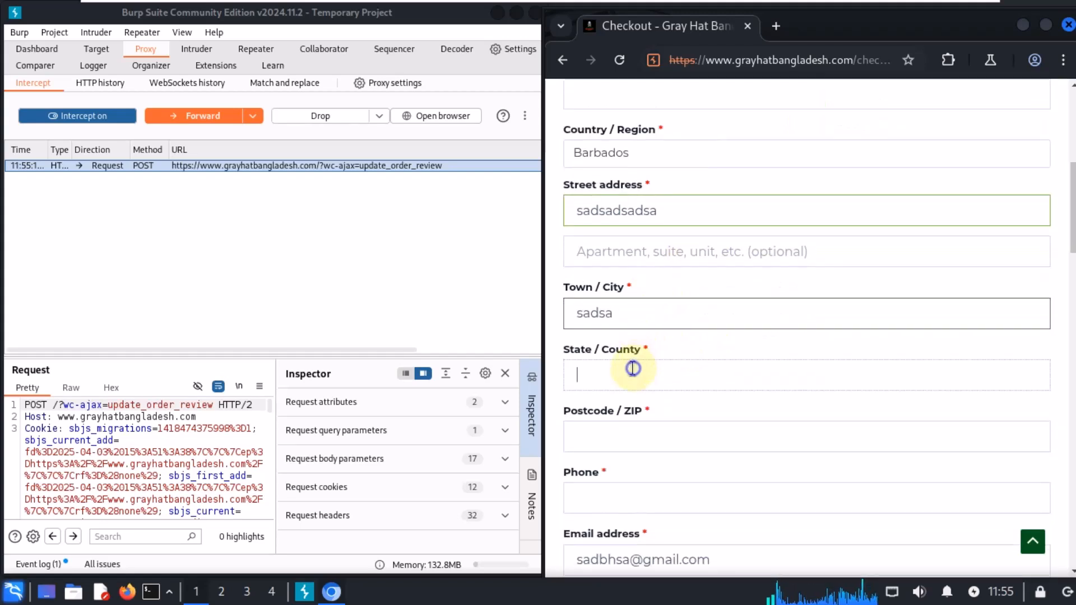
type("sadsad")
left_click(676, 429)
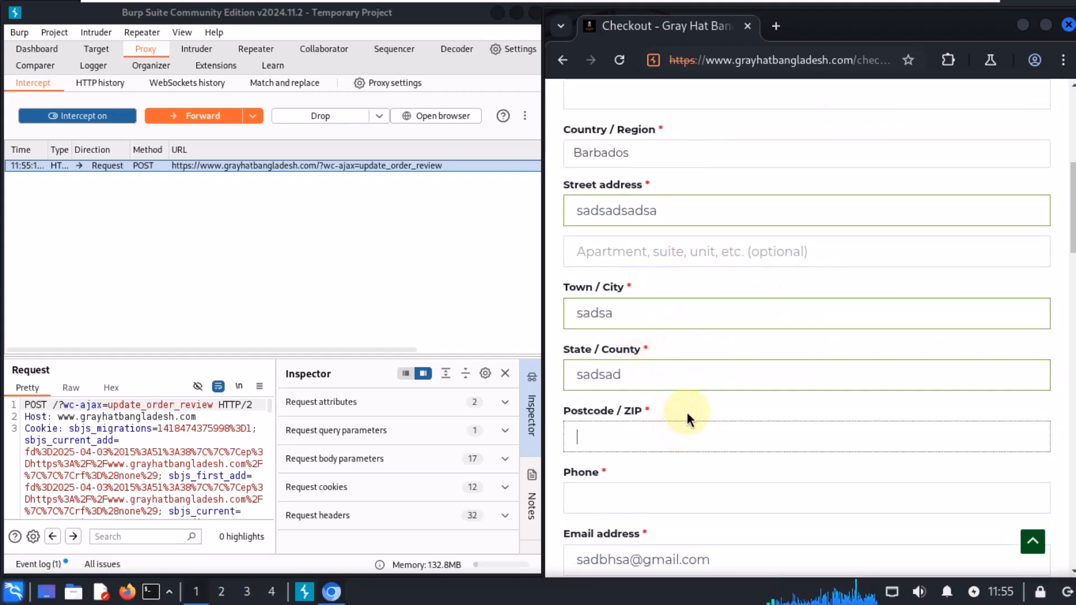
type("2343")
Step: Fill in the billing phone number and select the email address field's contents
scroll(687, 406, "down", 3)
left_click(622, 308)
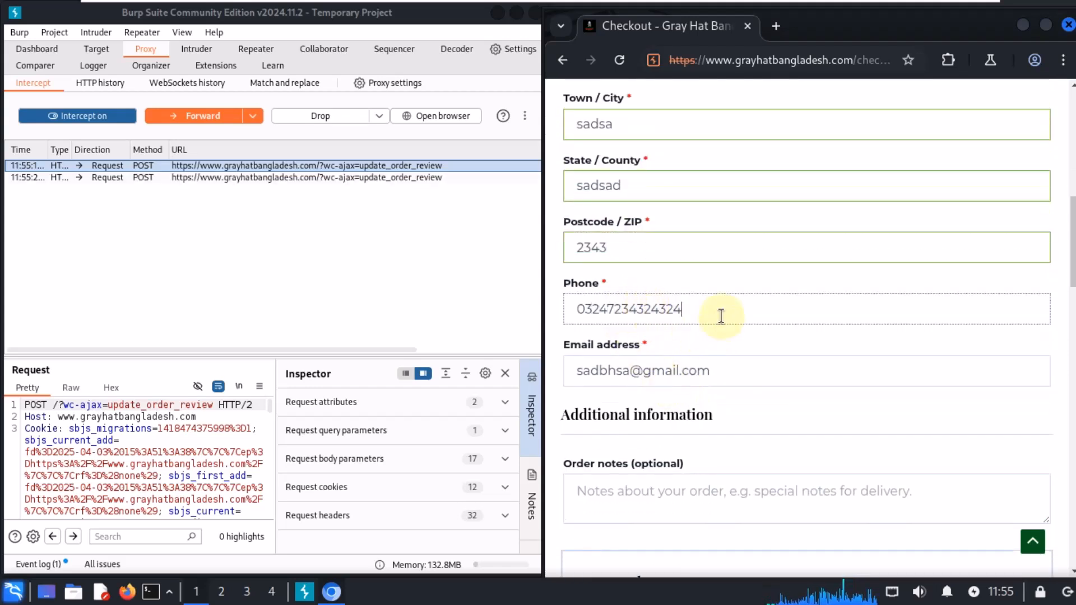
scroll(721, 316, "down", 2)
triple_click(643, 274)
scroll(782, 269, "down", 8)
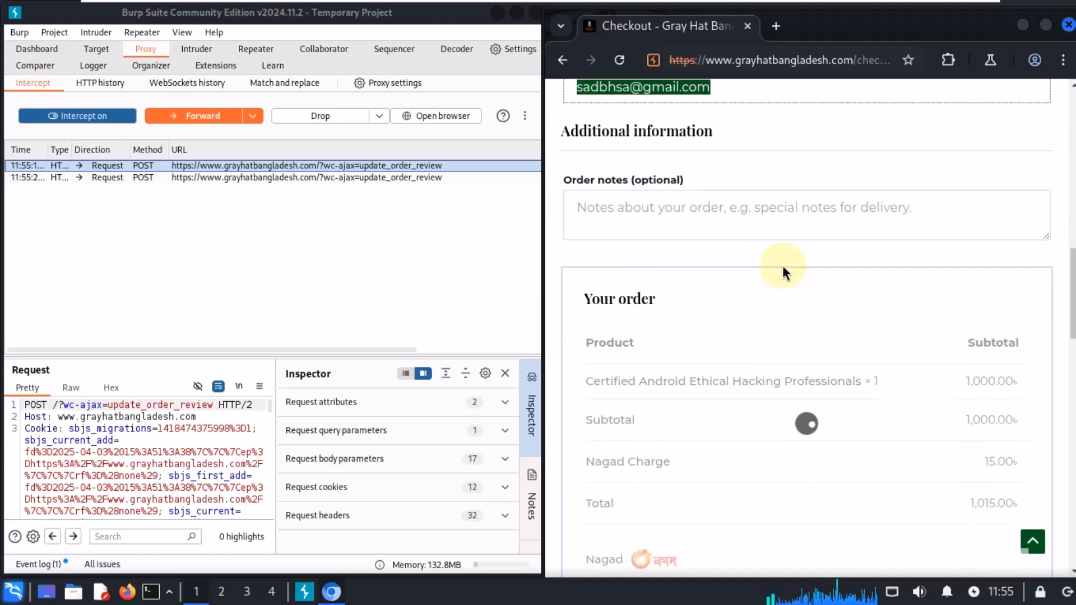
Step: Turn interception off to release the queued order-review requests
left_click(79, 118)
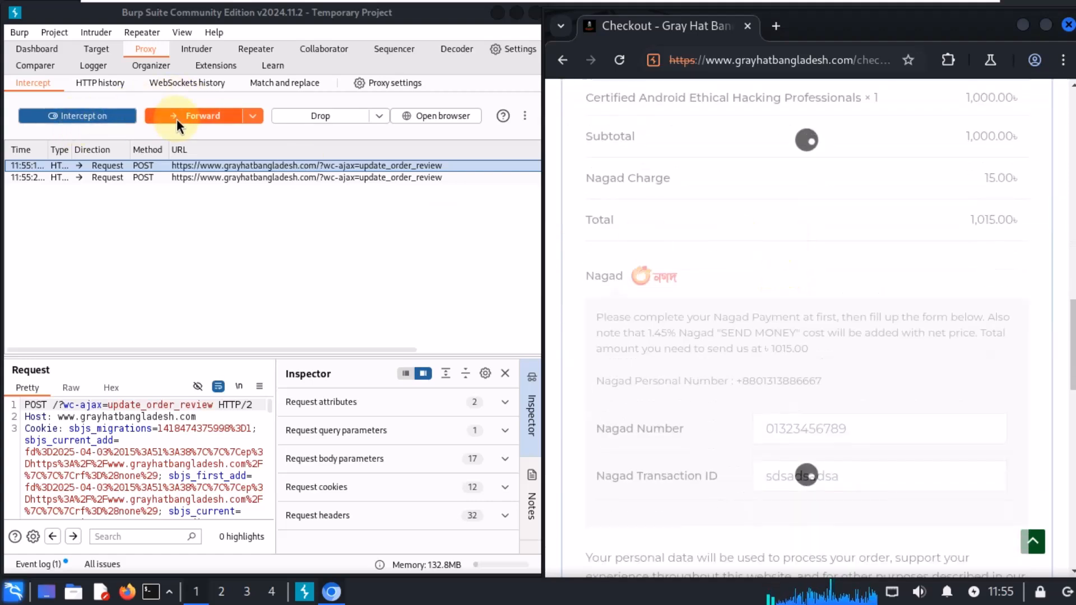
scroll(773, 395, "down", 3)
scroll(773, 395, "down", 3)
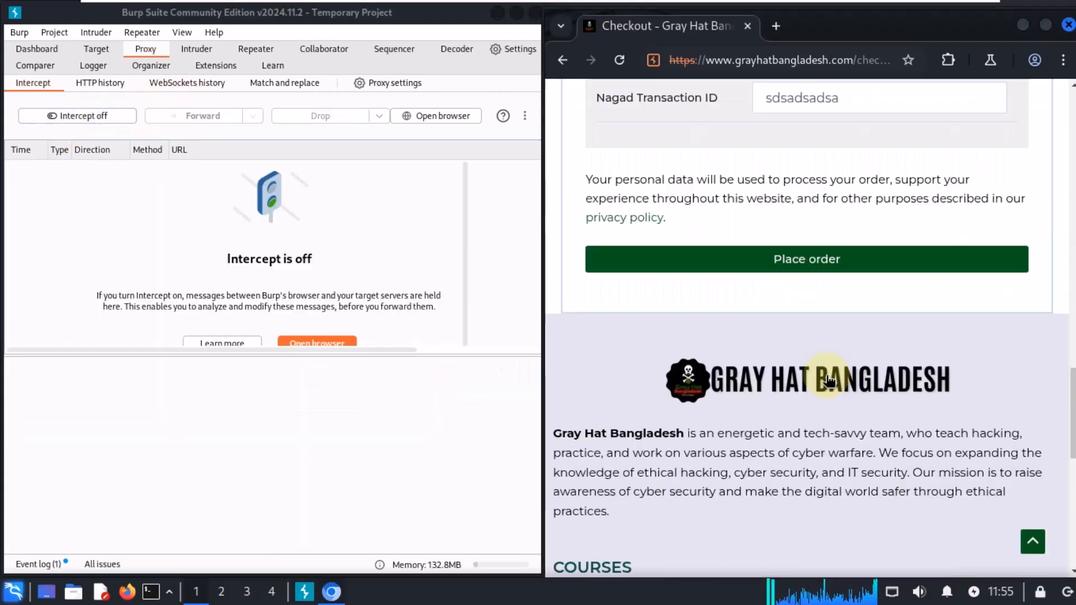
scroll(773, 395, "up", 3)
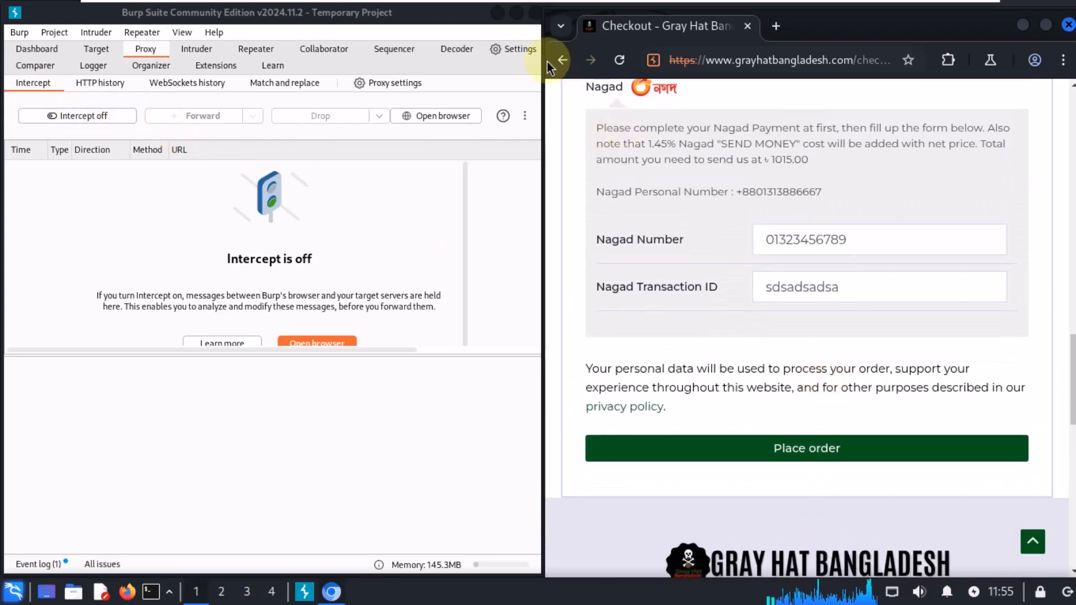
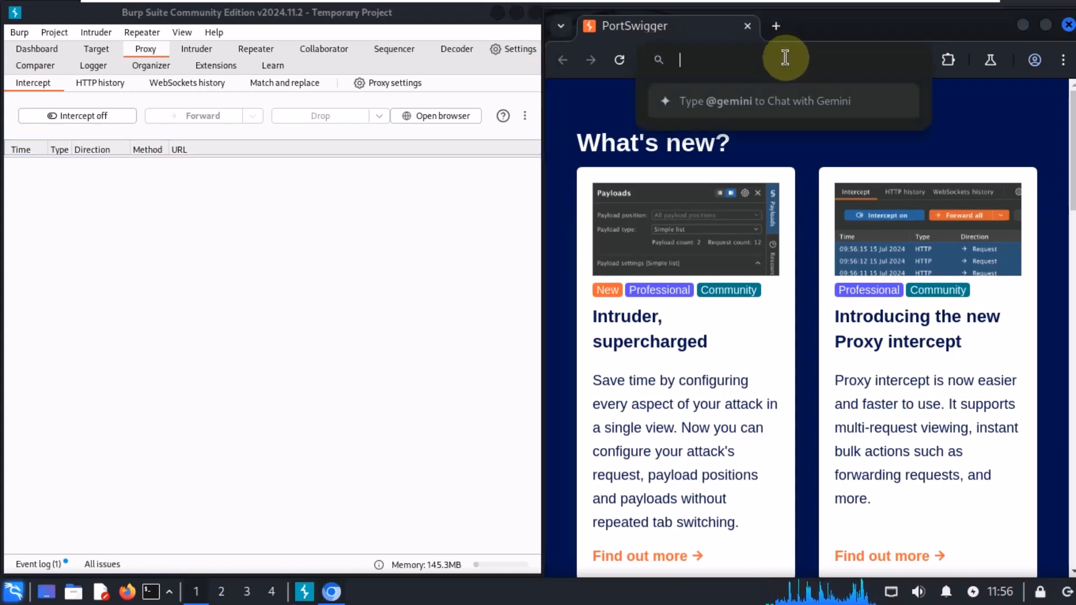
Step: Search Google for shop
type("s")
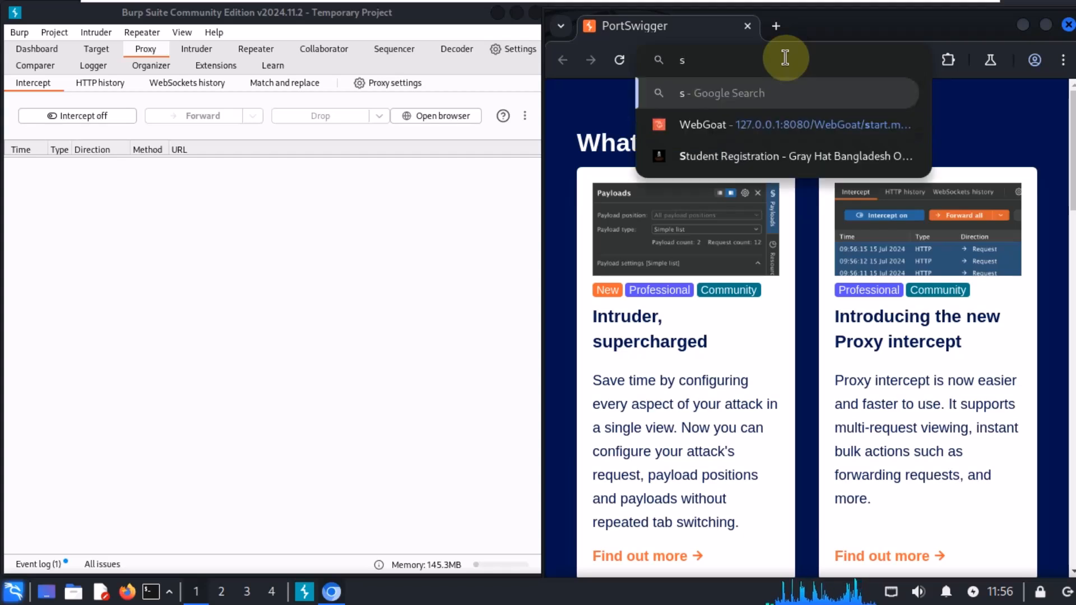
type("hop")
key("Return")
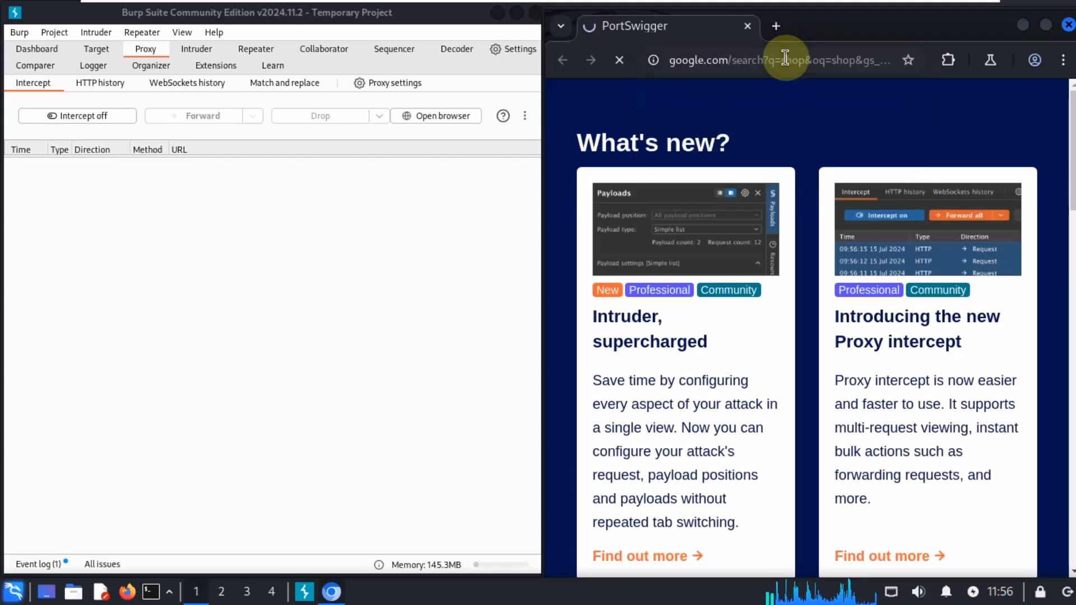
Step: Search Google for pro pc shopping
left_click(770, 59)
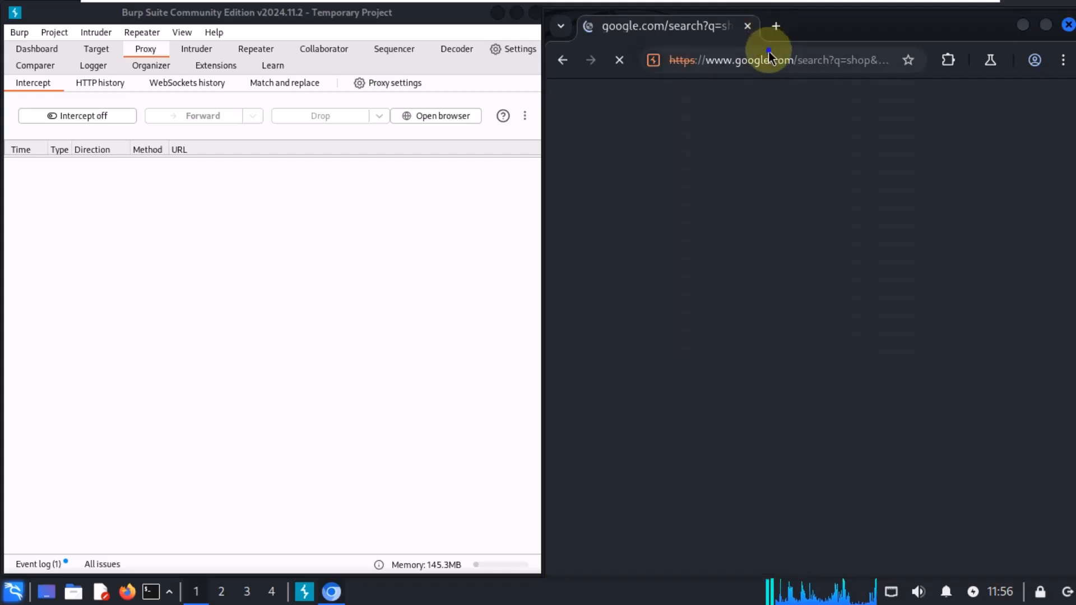
type("p")
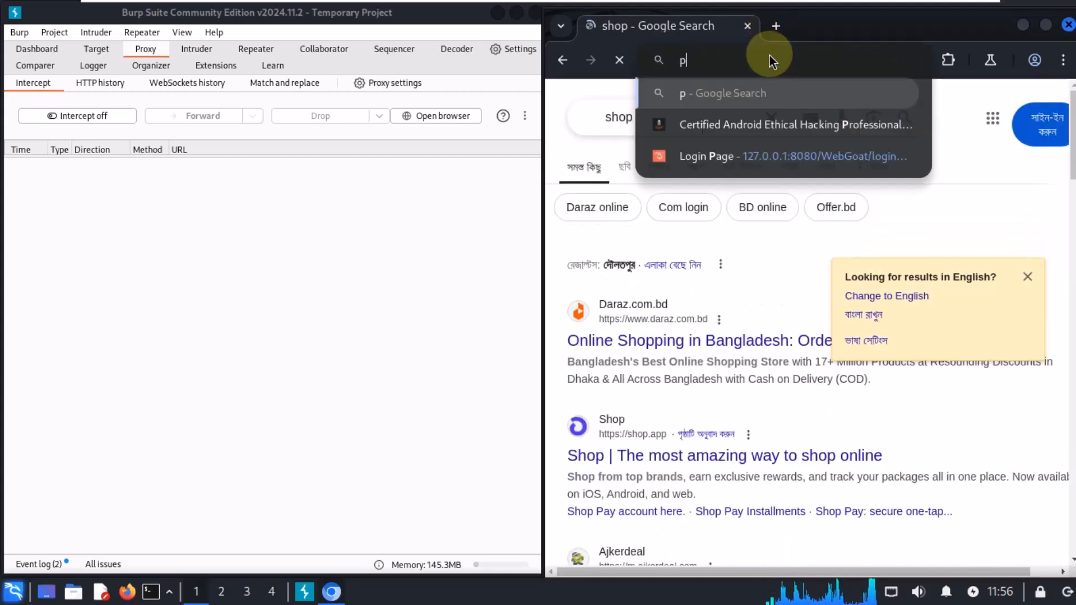
type("ro pc ")
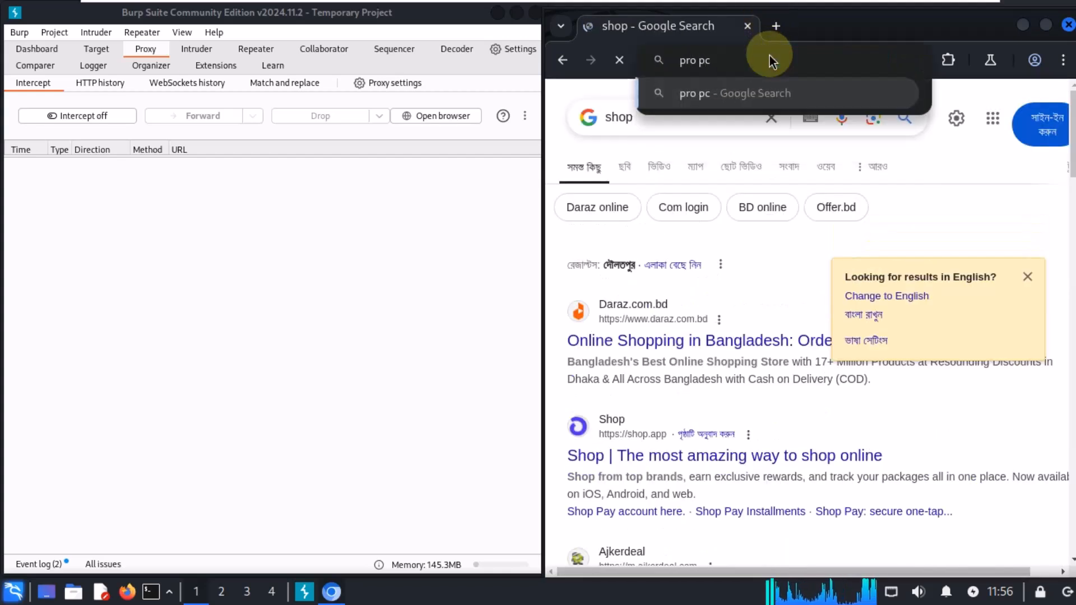
type("sh")
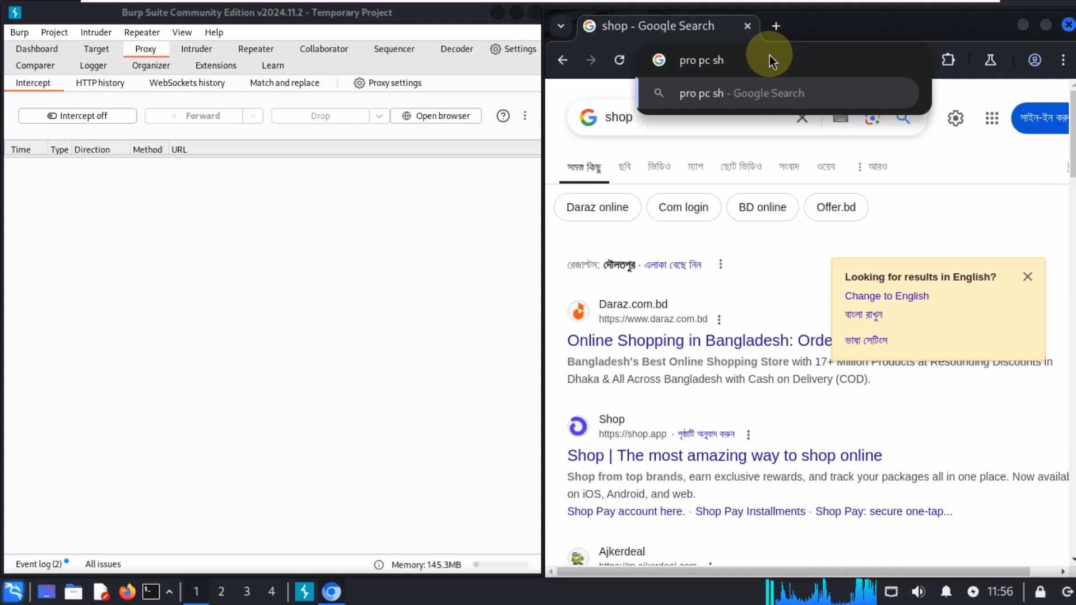
type("opping")
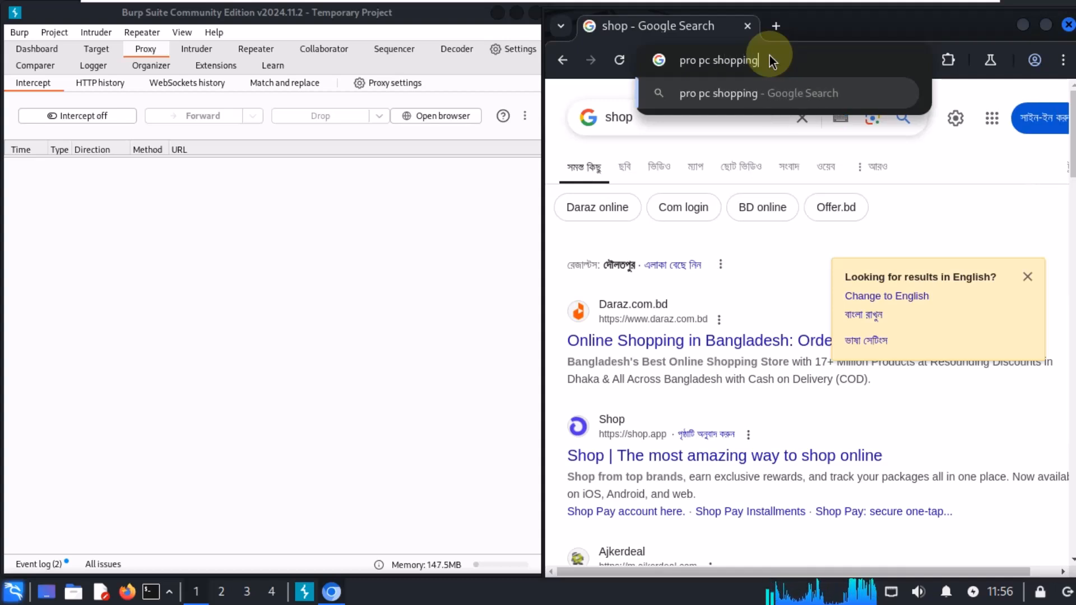
key("Return")
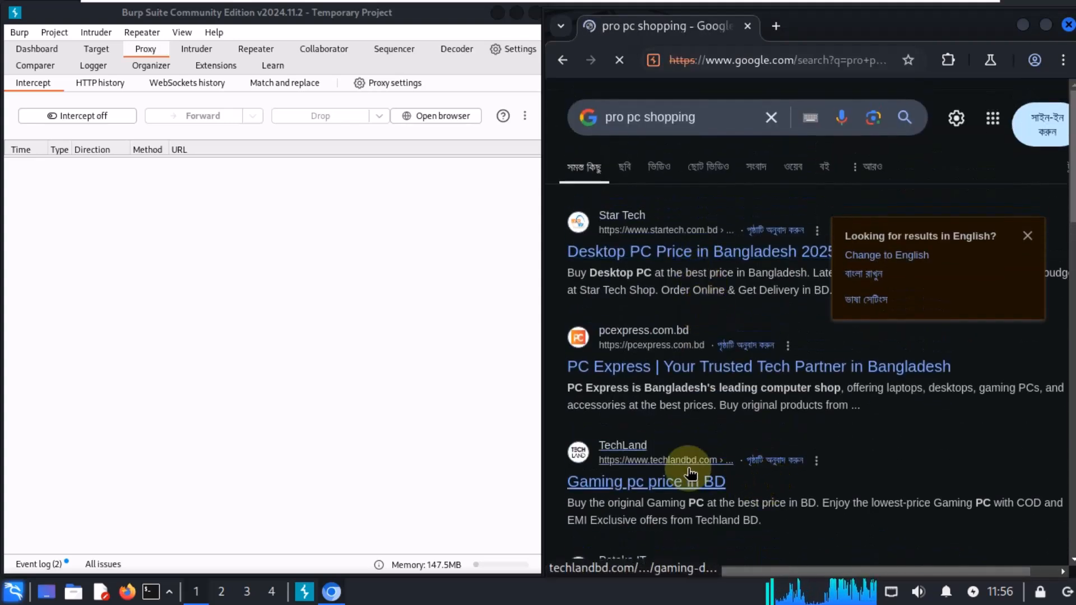
Step: Open the Star Tech desktop PC results and the AMD Ryzen 5 3400G Processor Desktop PC product page
left_click(732, 263)
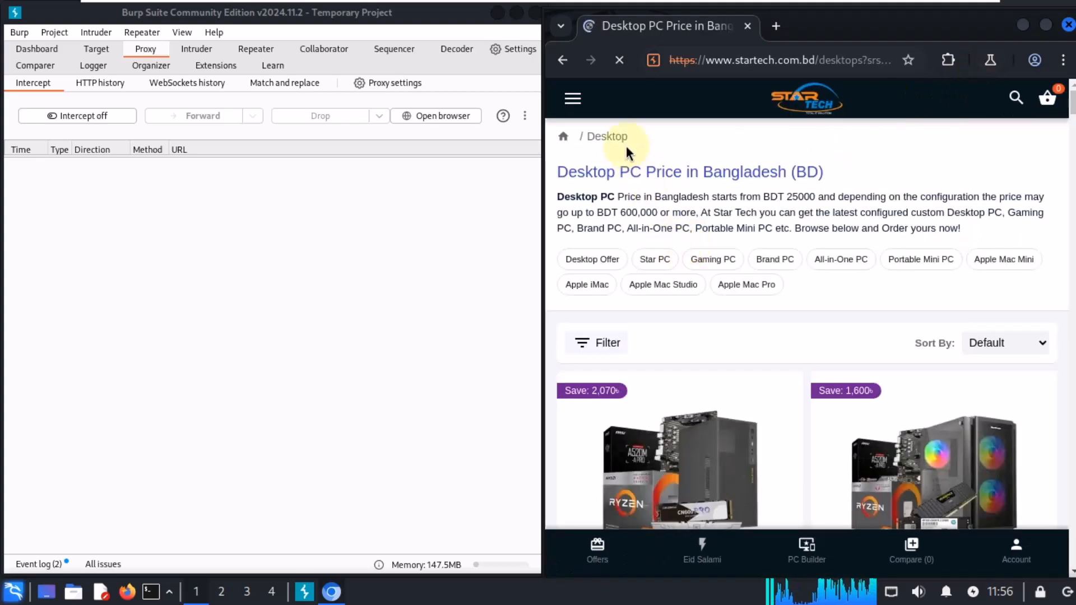
scroll(784, 347, "down", 5)
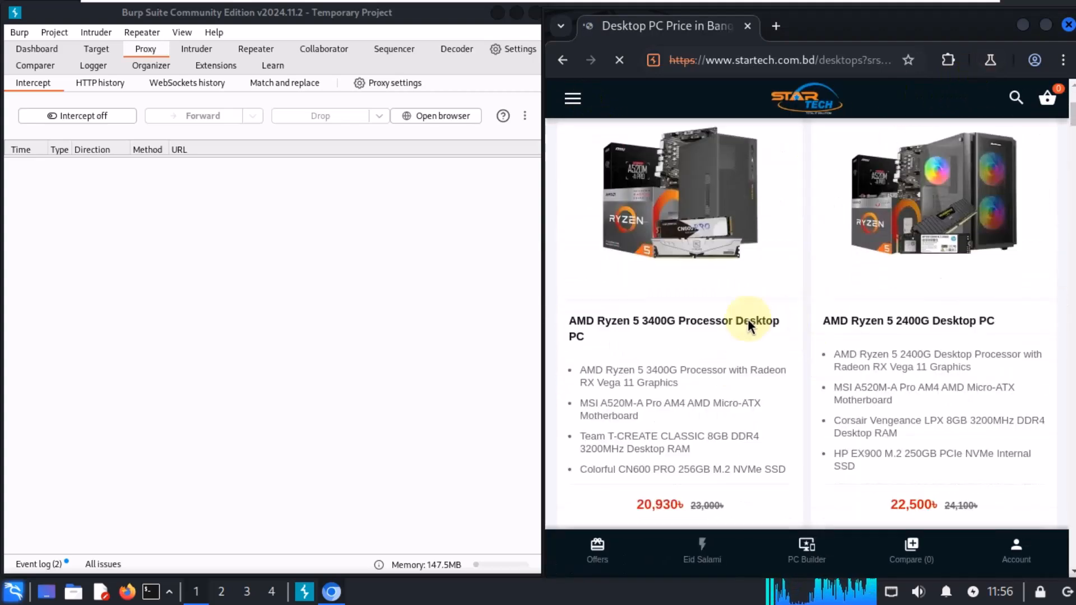
left_click(672, 325)
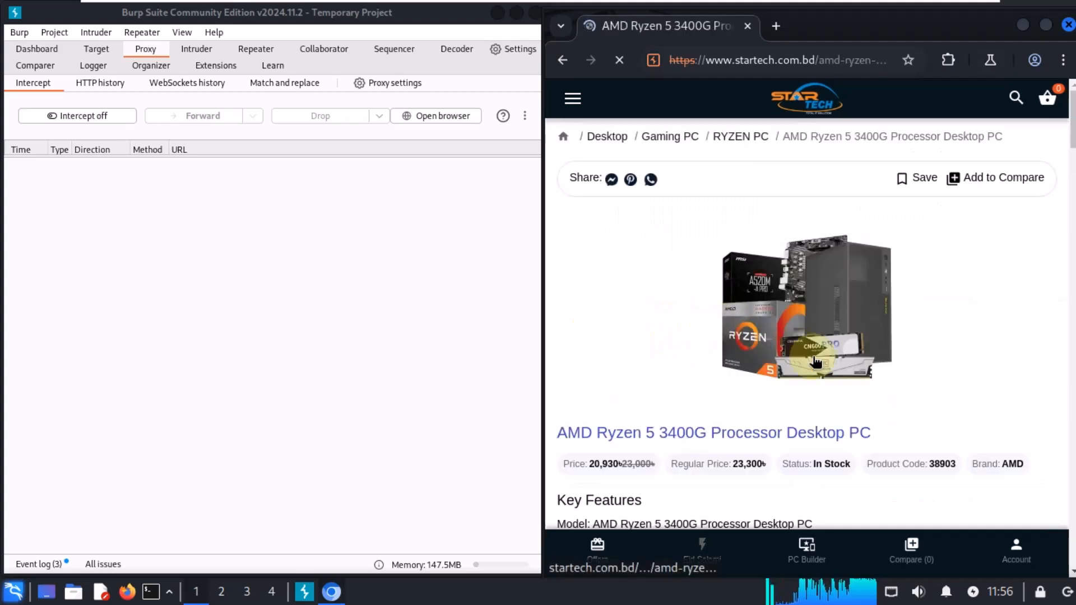
Step: Buy the AMD Ryzen 5 3400G PC, close the promotional popup and open the shopping cart
scroll(813, 345, "down", 9)
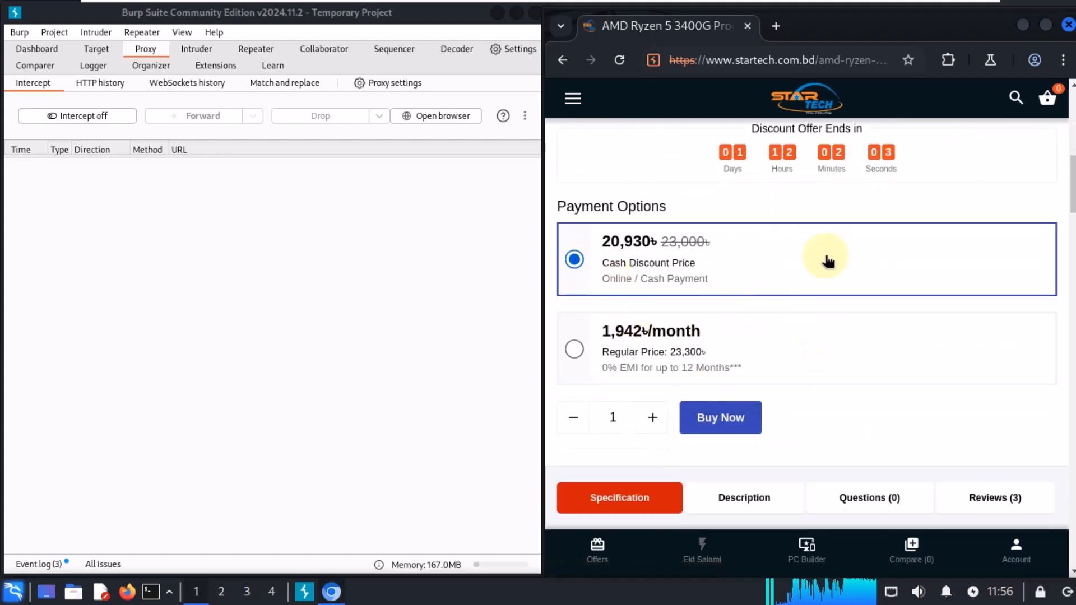
left_click(727, 415)
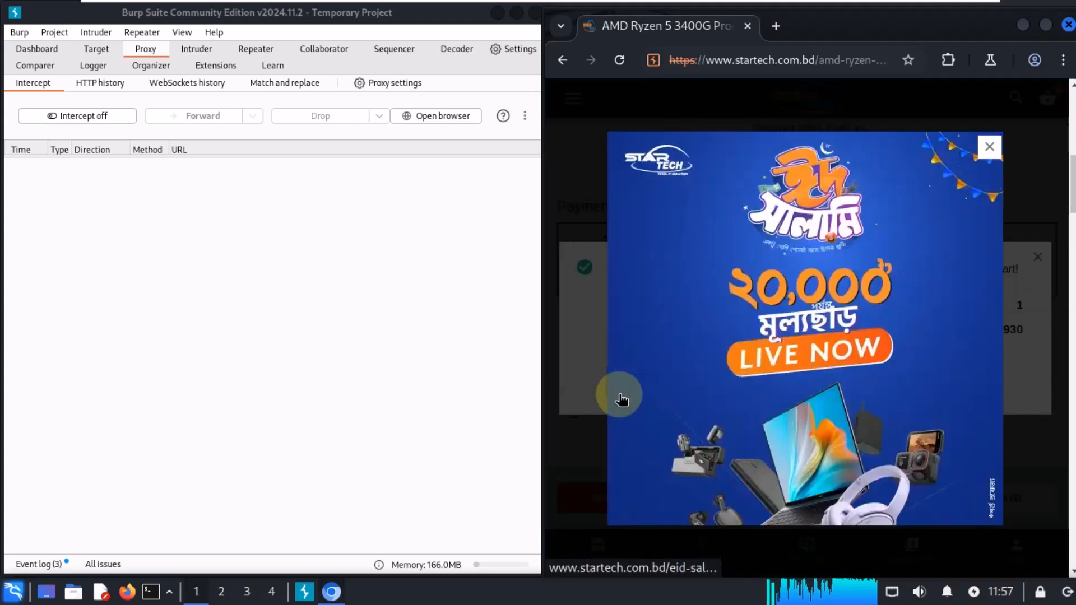
left_click(988, 145)
left_click(639, 400)
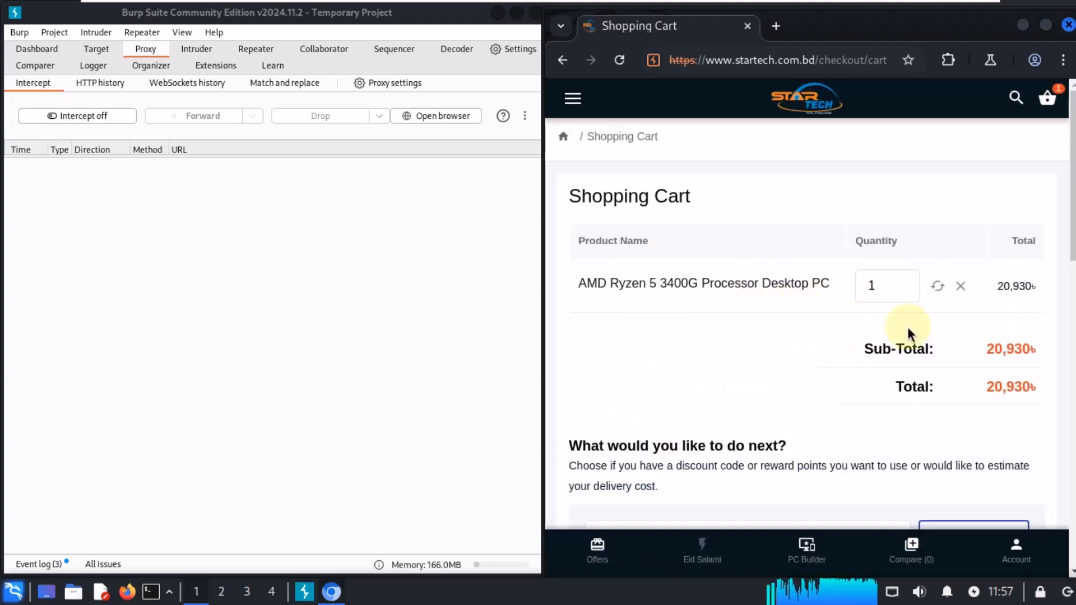
Step: Set the cart quantity of the Ryzen PC to 3 and update the cart
left_click_drag(885, 282, 864, 284)
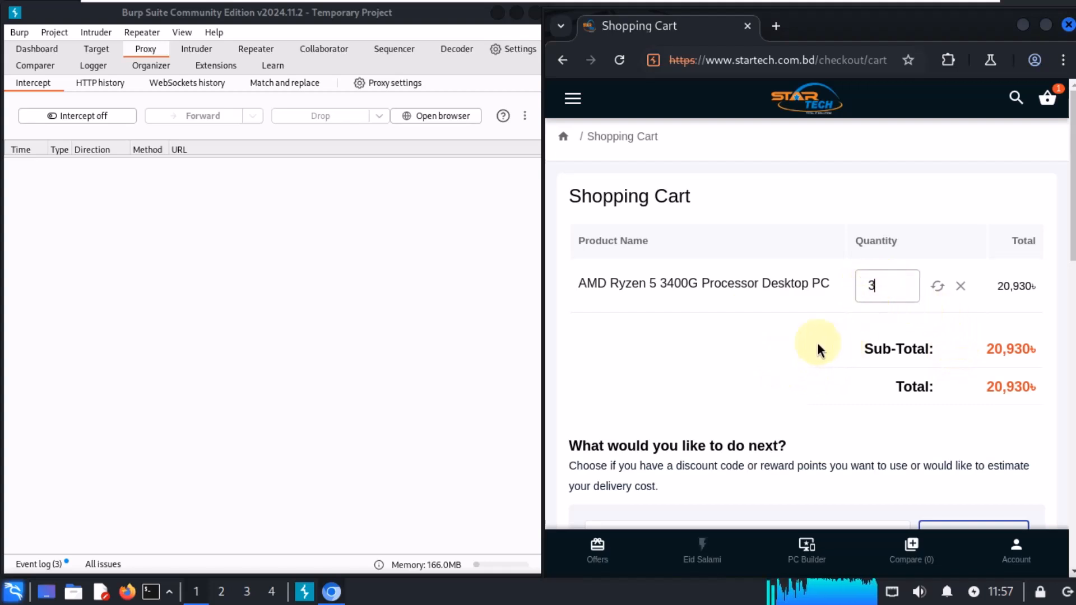
double_click(997, 287)
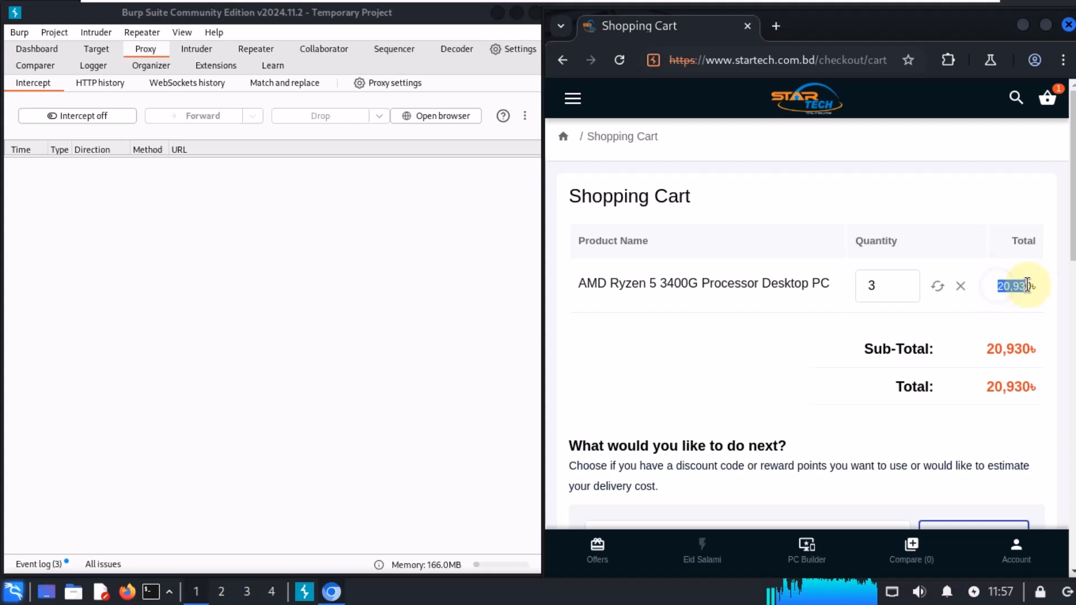
double_click(886, 286)
scroll(906, 325, "down", 3)
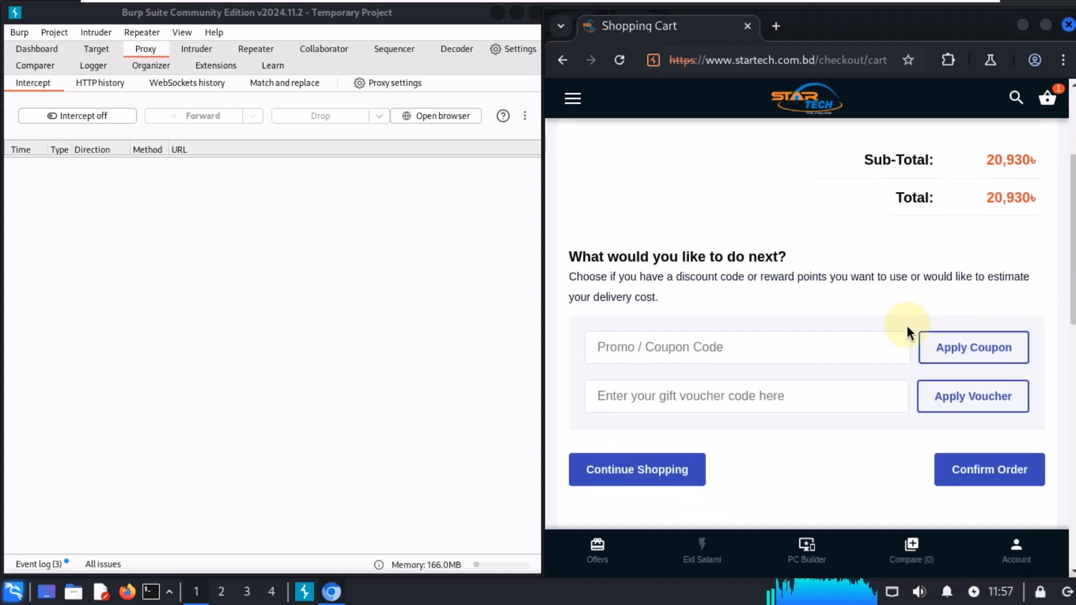
scroll(788, 360, "up", 3)
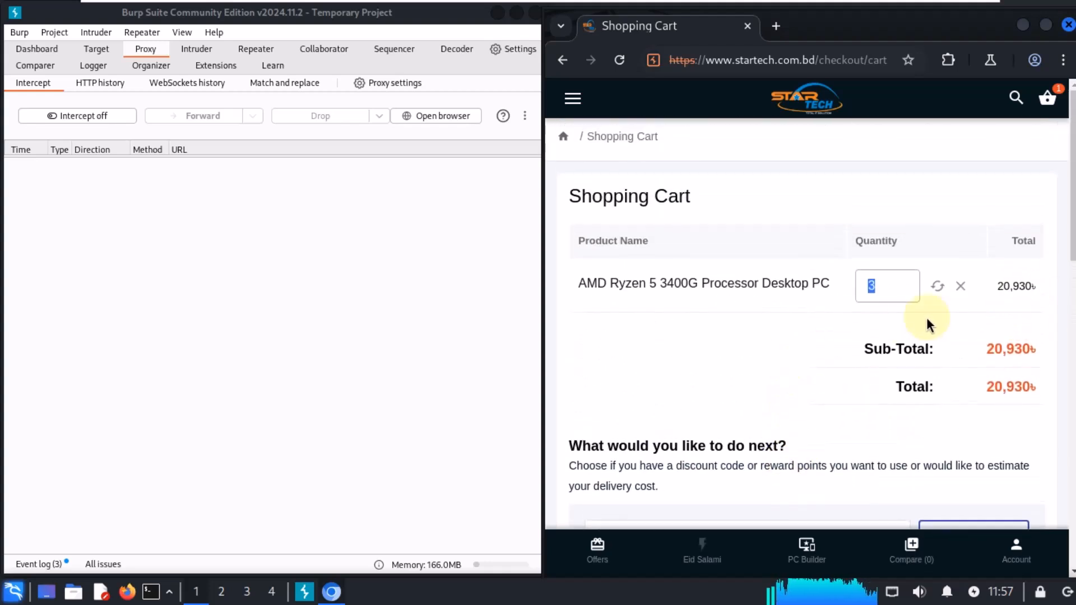
left_click(937, 286)
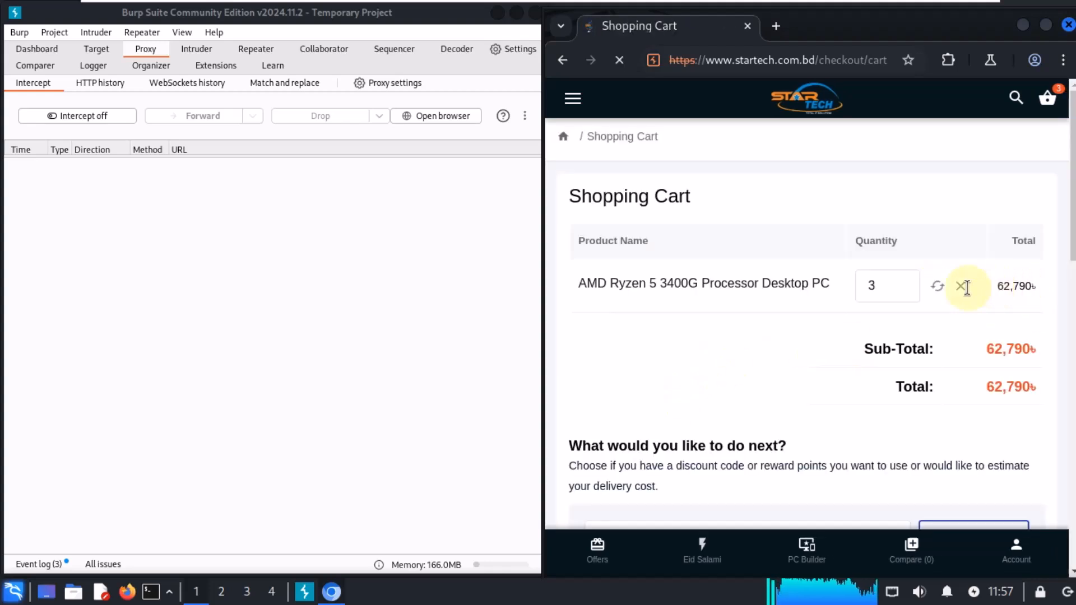
Step: Turn Proxy interception on and confirm the order from the shopping cart
left_click_drag(1000, 286, 1052, 288)
scroll(937, 342, "down", 5)
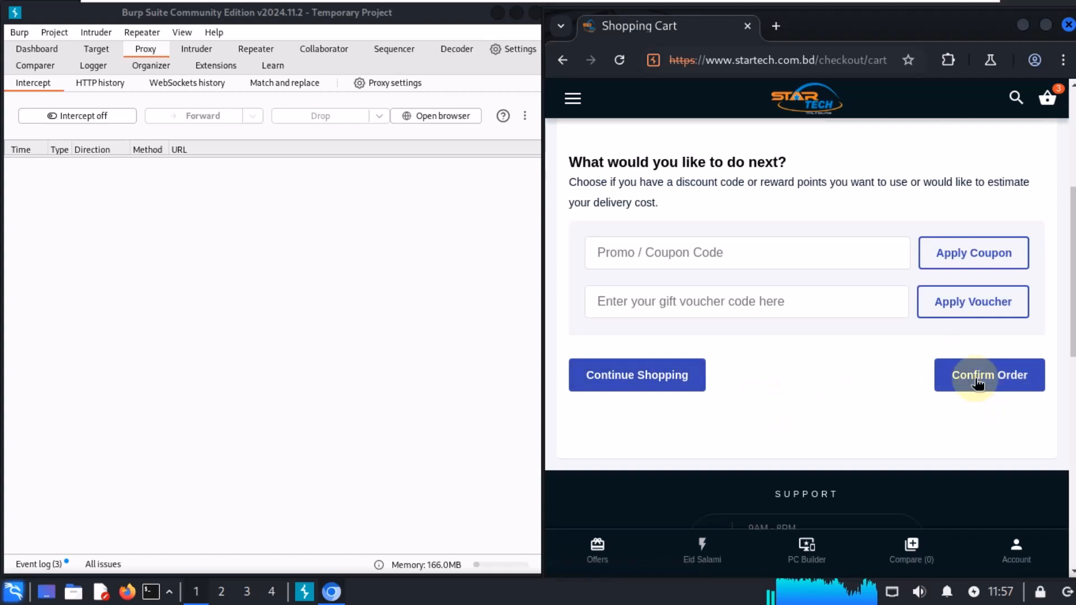
scroll(952, 378, "up", 1)
scroll(927, 383, "up", 1)
left_click(95, 116)
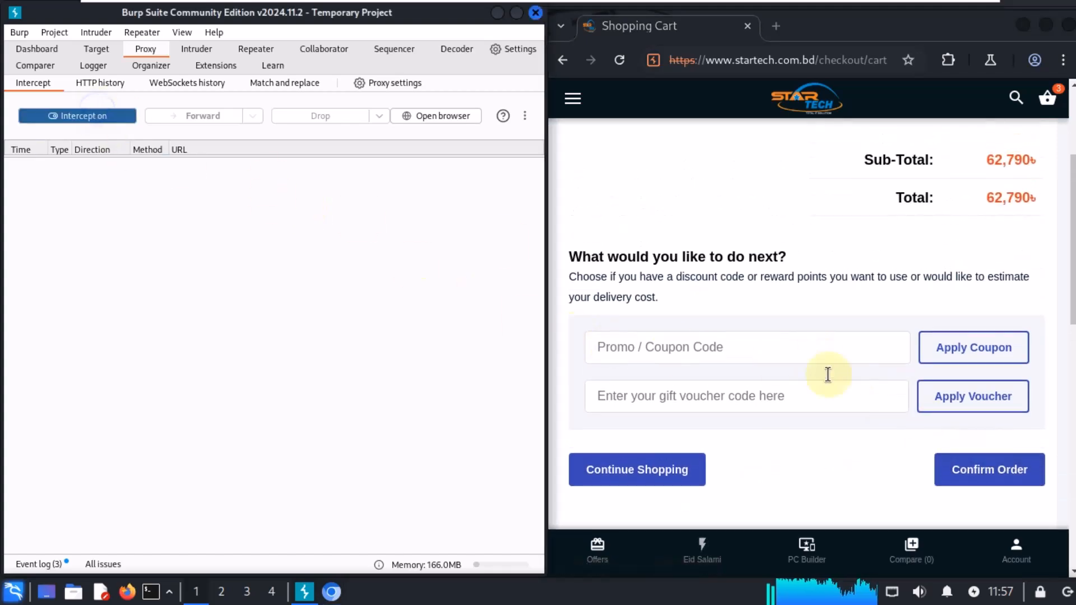
left_click(981, 461)
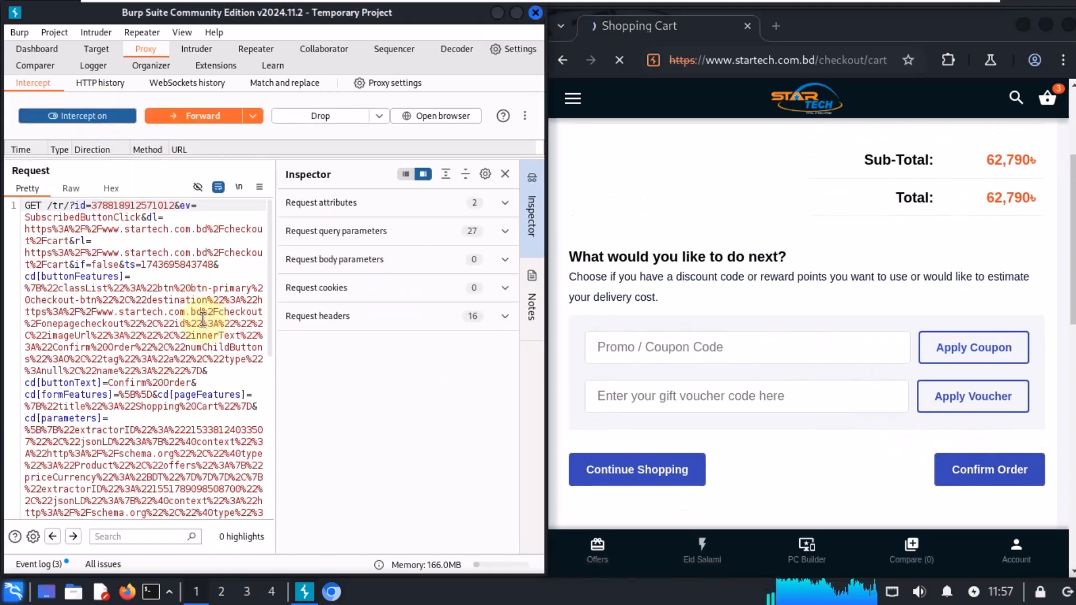
Step: Examine the intercepted request's parameters and values in the request editor and Inspector
scroll(158, 348, "down", 5)
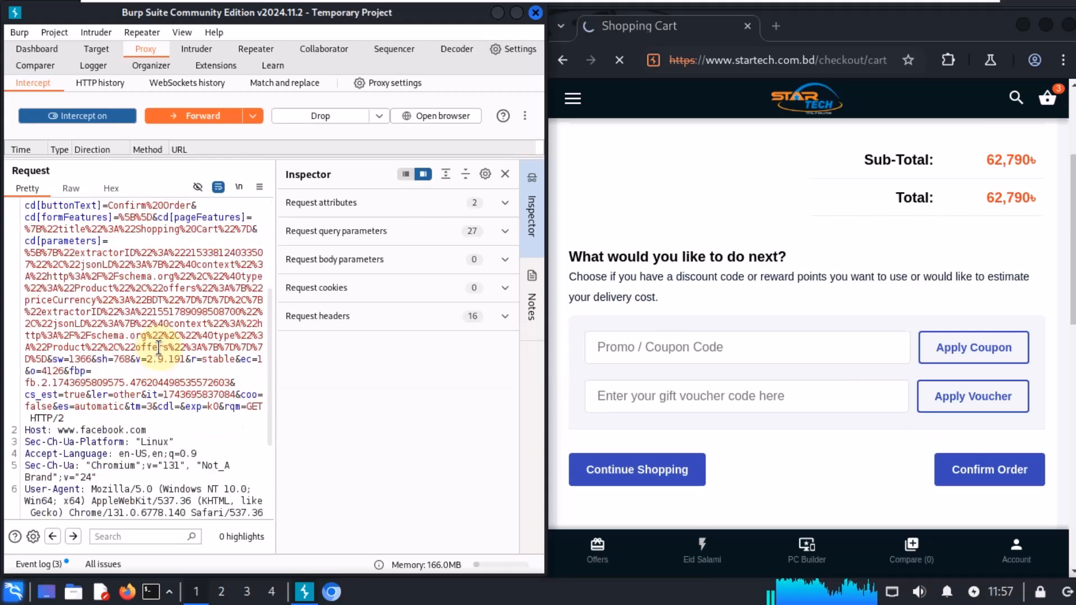
scroll(159, 347, "down", 4)
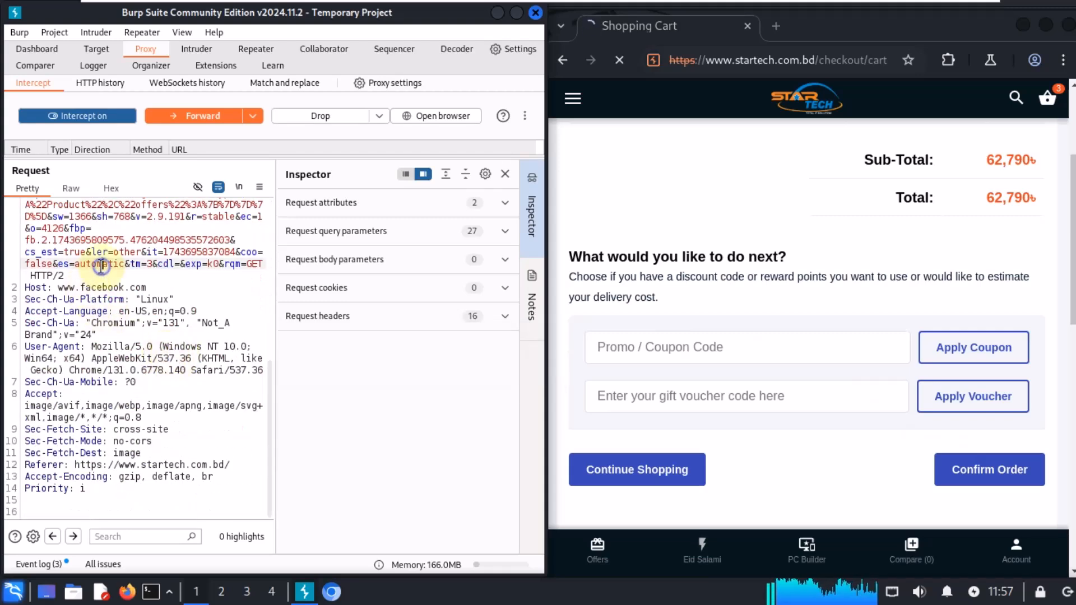
double_click(124, 252)
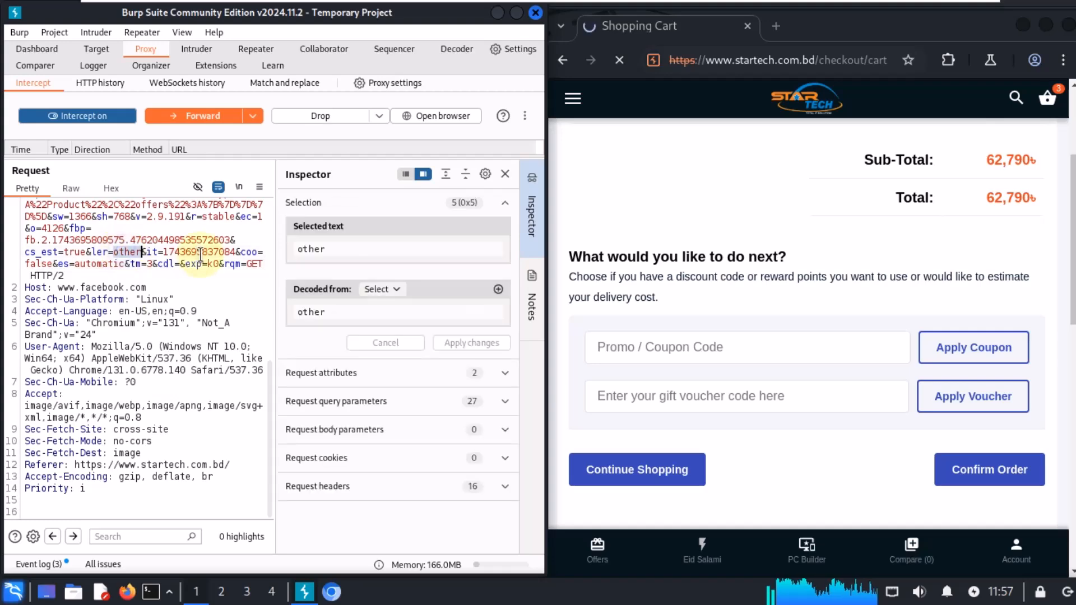
double_click(199, 251)
scroll(173, 388, "up", 2)
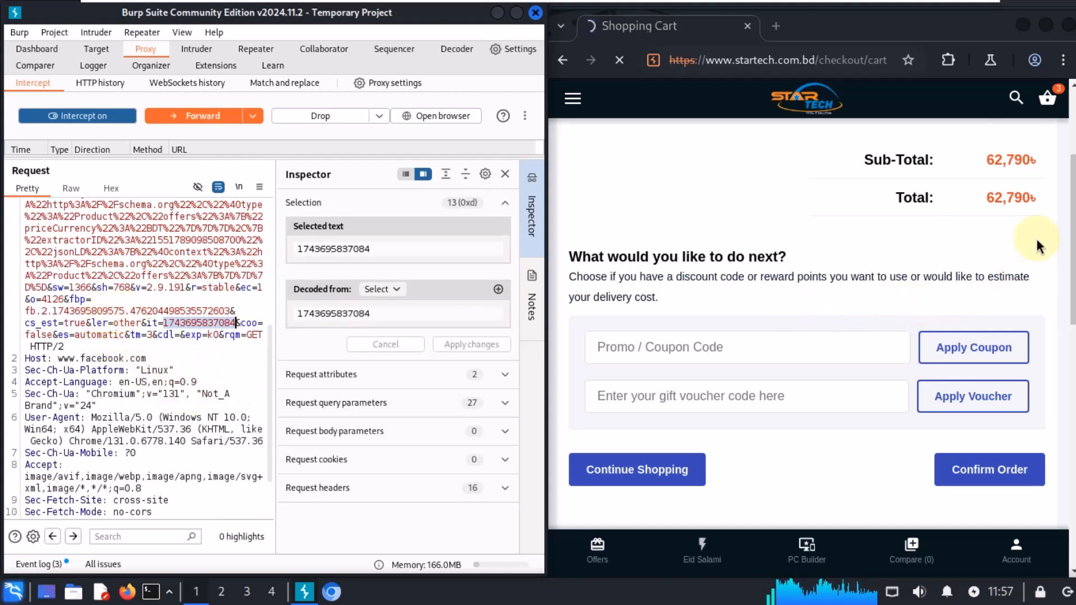
left_click_drag(987, 199, 1038, 201)
scroll(135, 393, "up", 7)
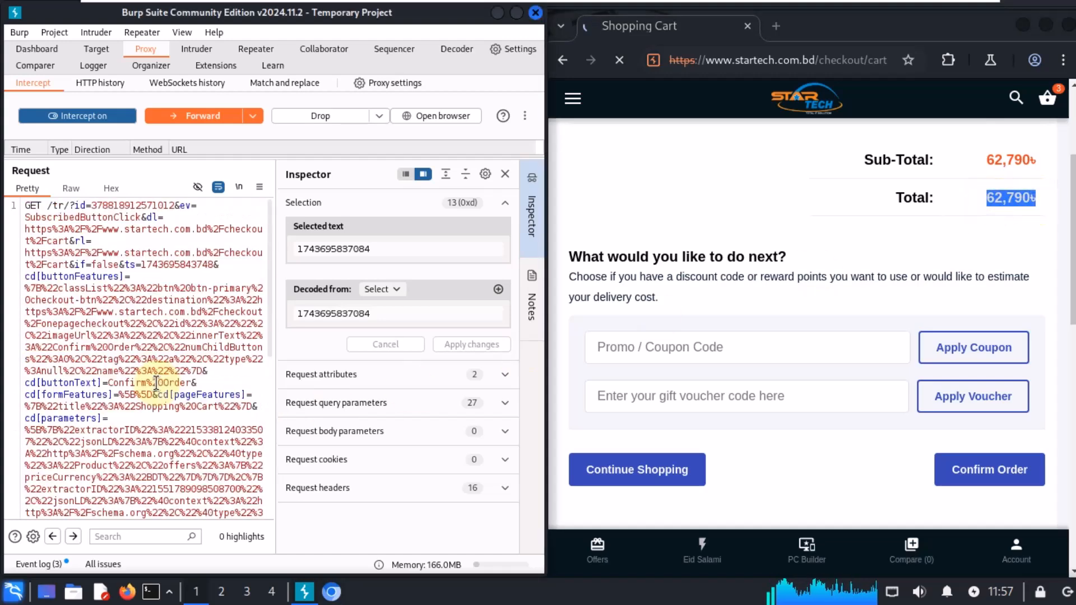
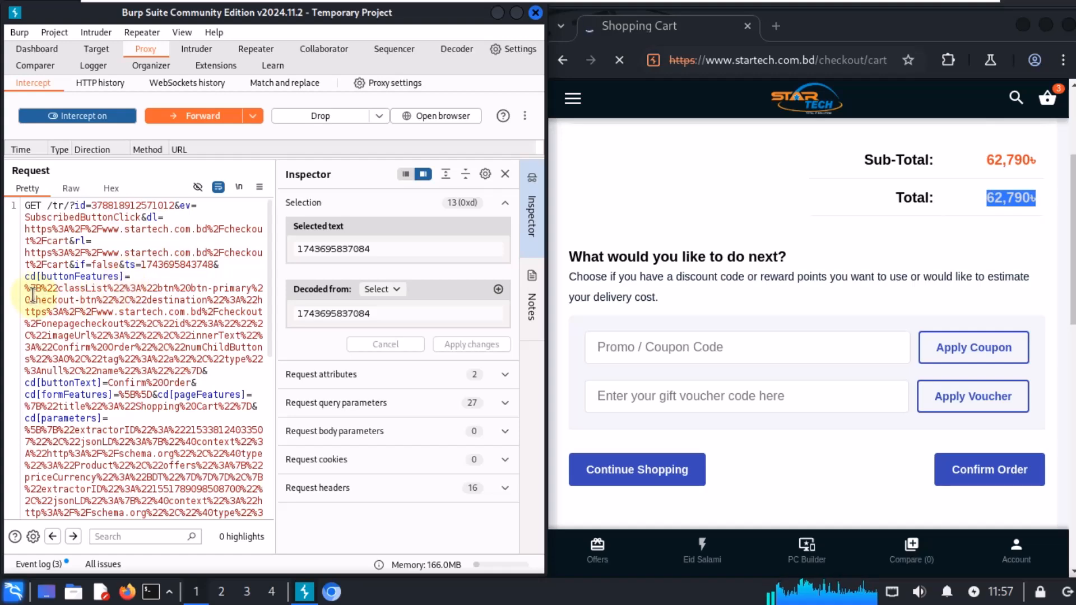
Step: Examine the decoded buttonFeatures, formFeatures, pageFeatures and parameters values in the intercepted request
left_click_drag(26, 288, 203, 371)
scroll(203, 371, "down", 3)
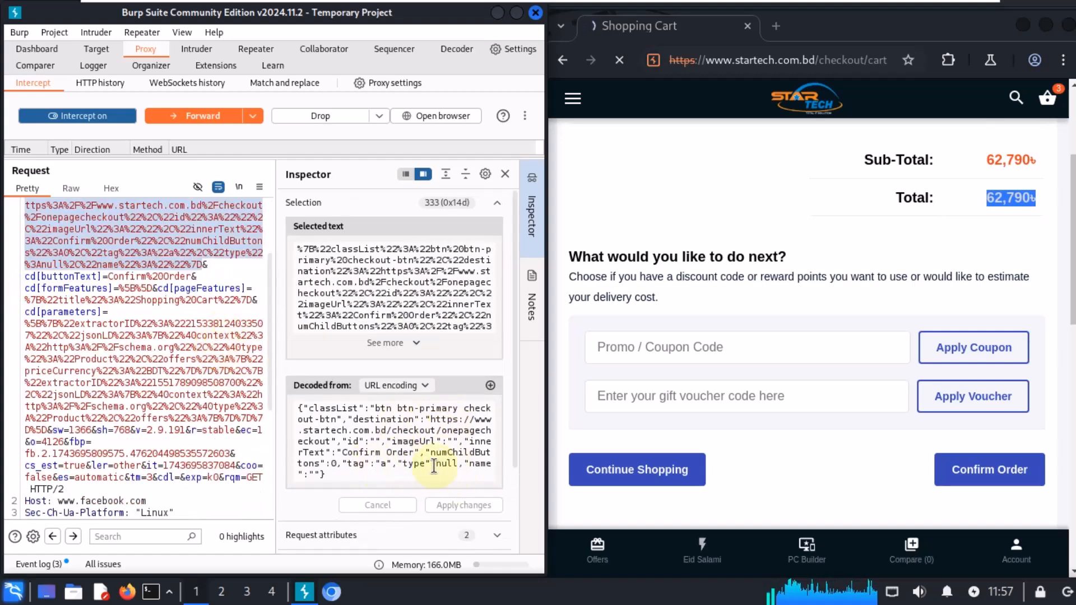
left_click_drag(359, 475, 331, 430)
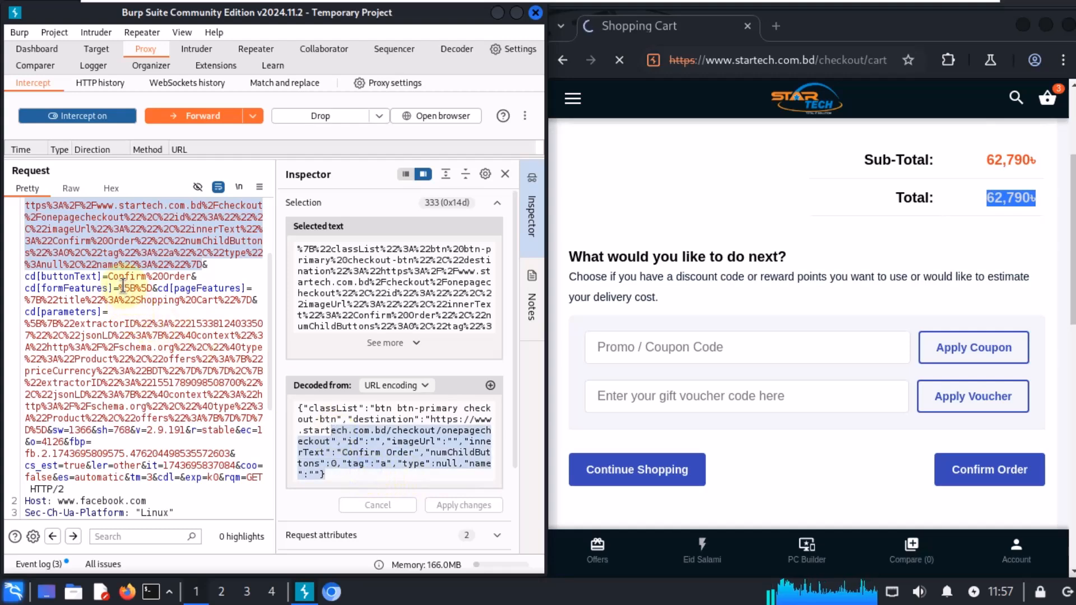
left_click_drag(113, 277, 153, 288)
left_click(136, 287)
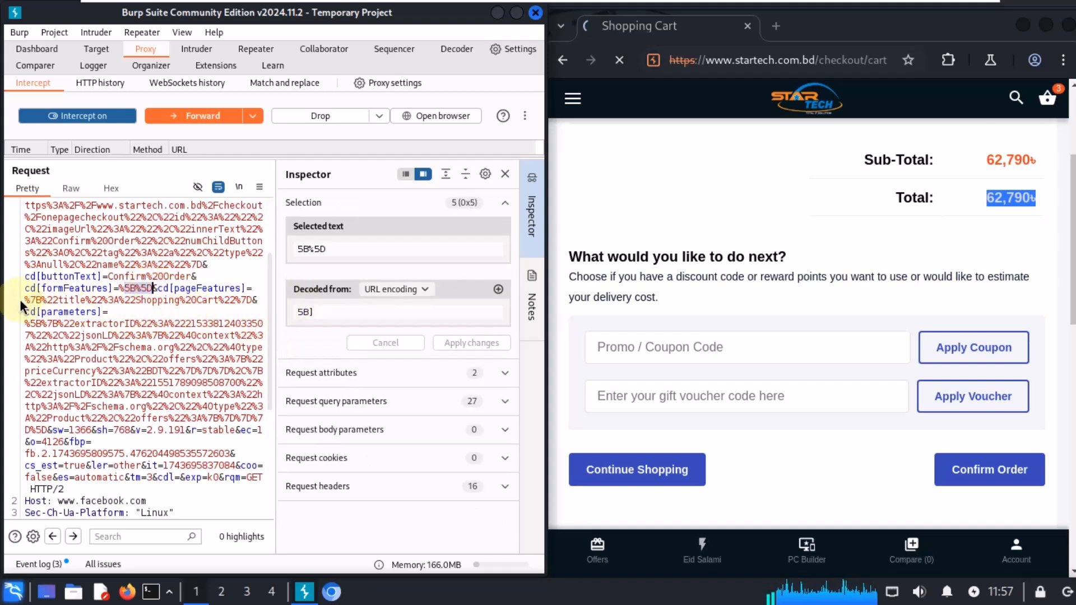
left_click_drag(25, 301, 31, 301)
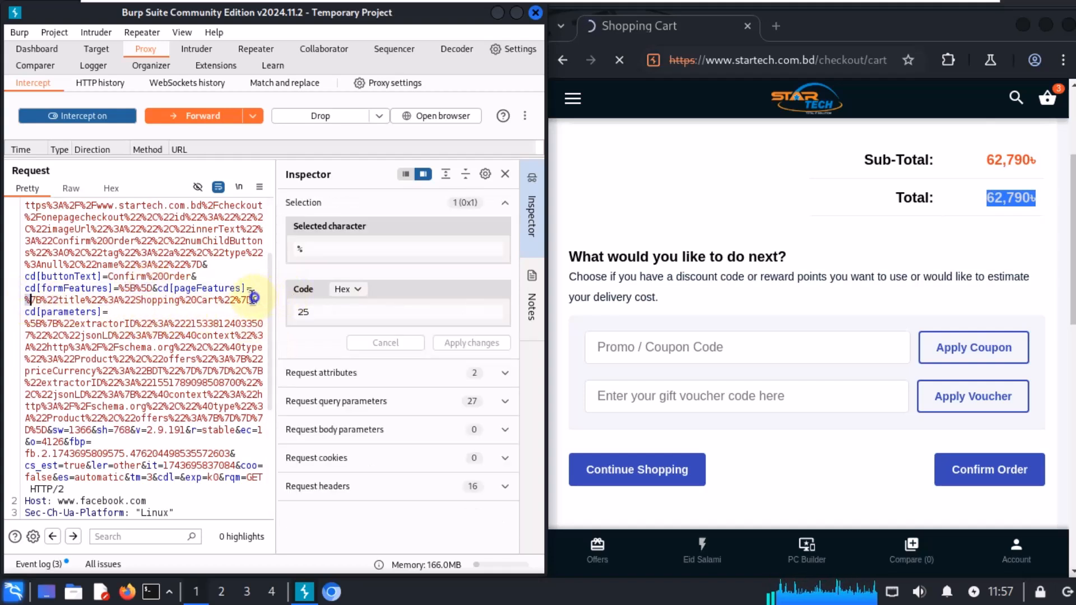
left_click_drag(254, 297, 29, 297)
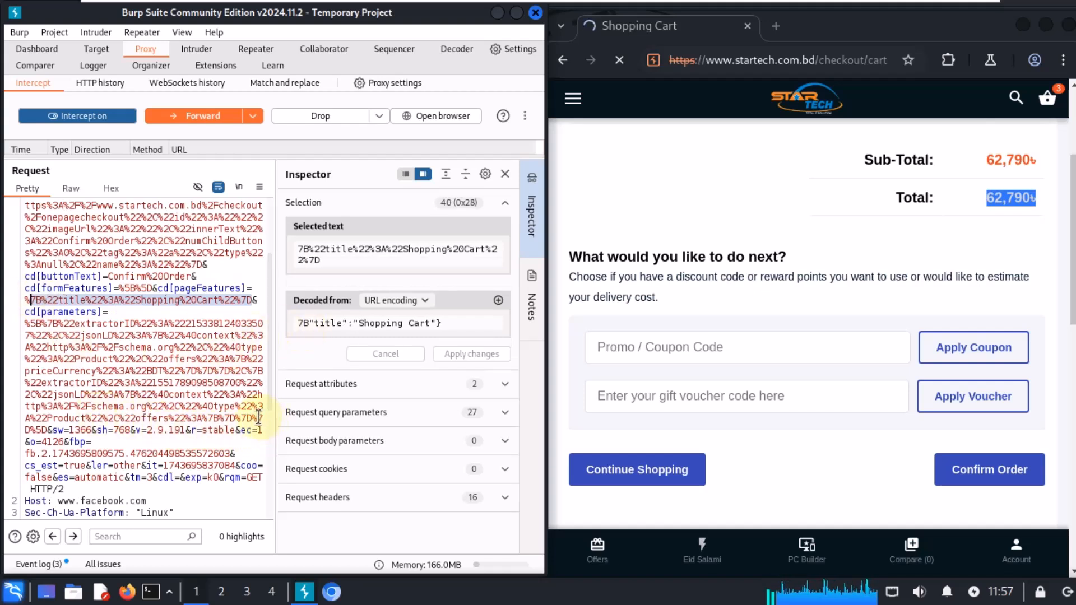
left_click_drag(50, 431, 25, 323)
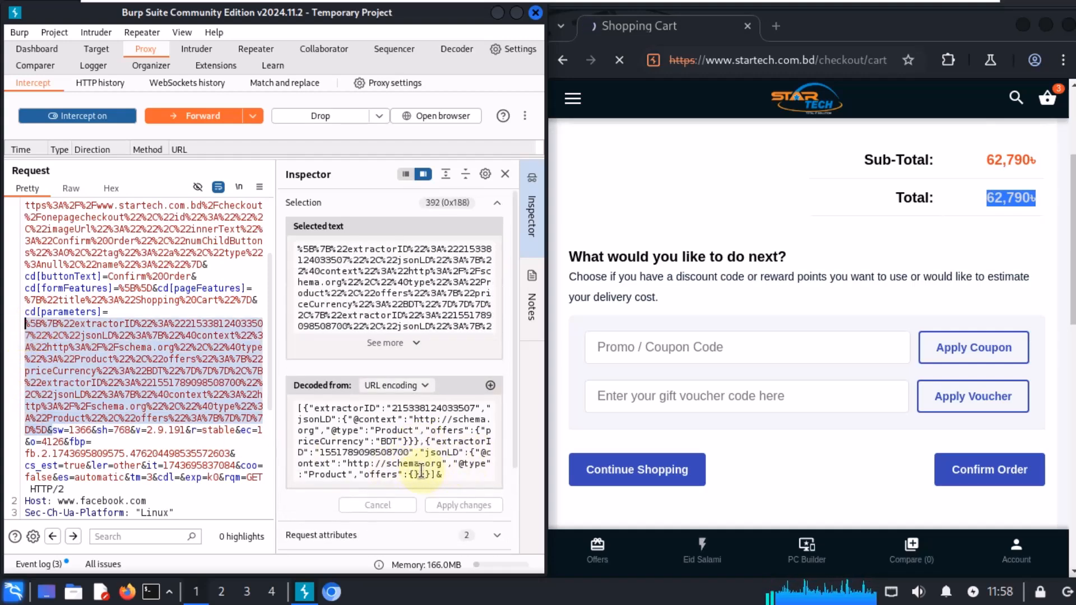
scroll(443, 461, "down", 3)
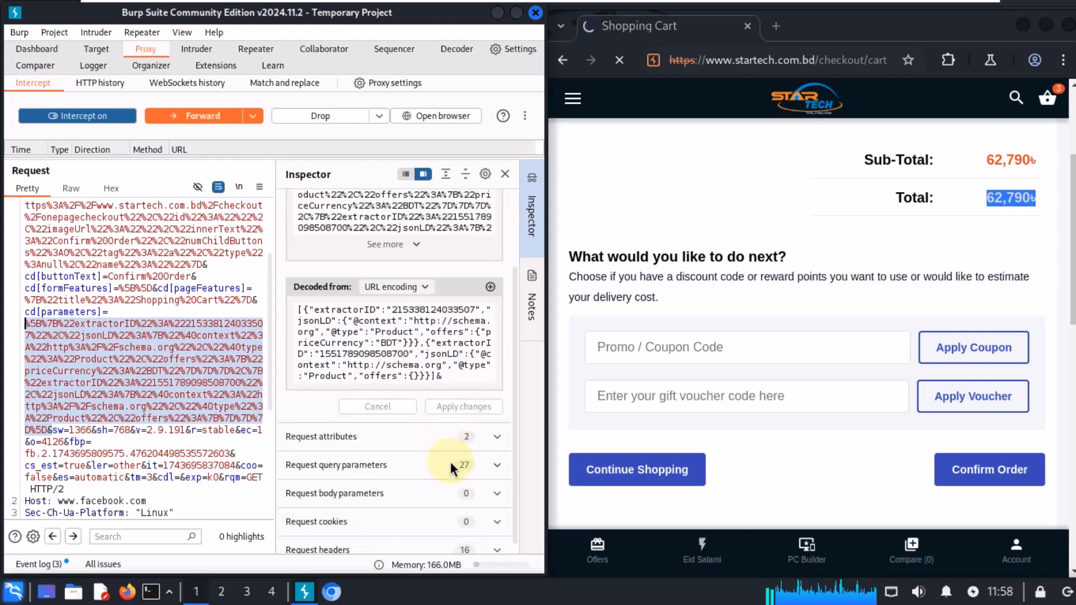
scroll(210, 399, "down", 3)
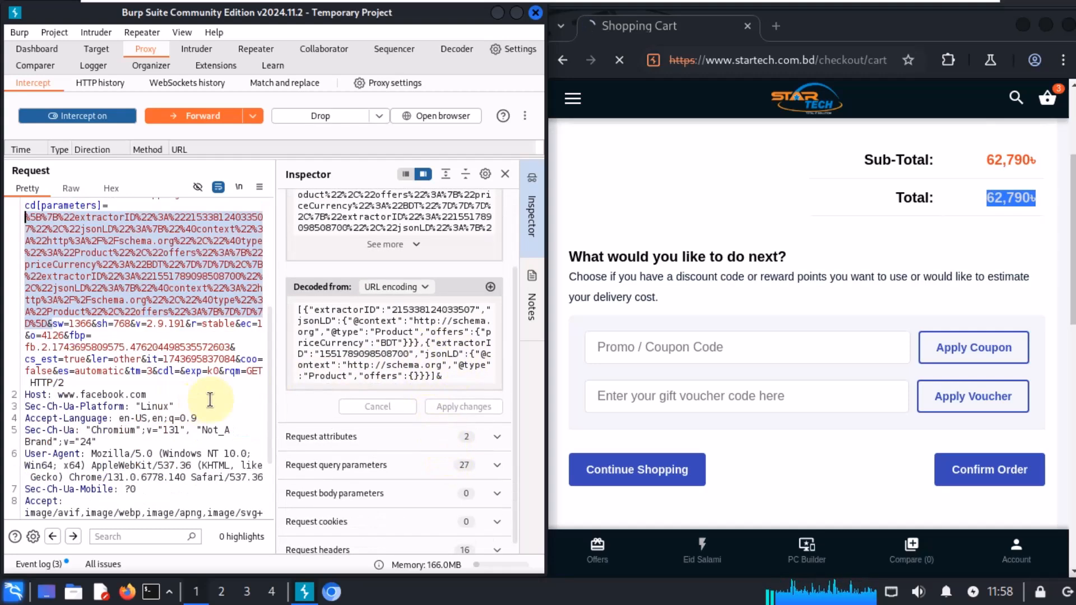
Step: Examine the decoded fbp, ts, buttonFeatures and buttonText values near the start of the intercepted request
left_click(86, 325)
left_click(102, 347)
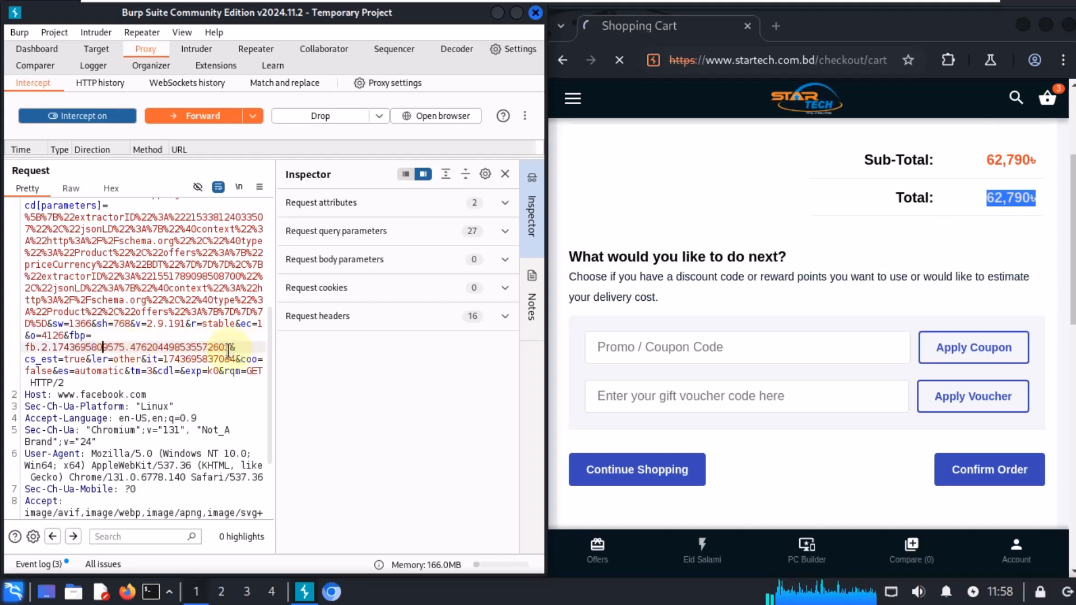
left_click_drag(228, 346, 31, 347)
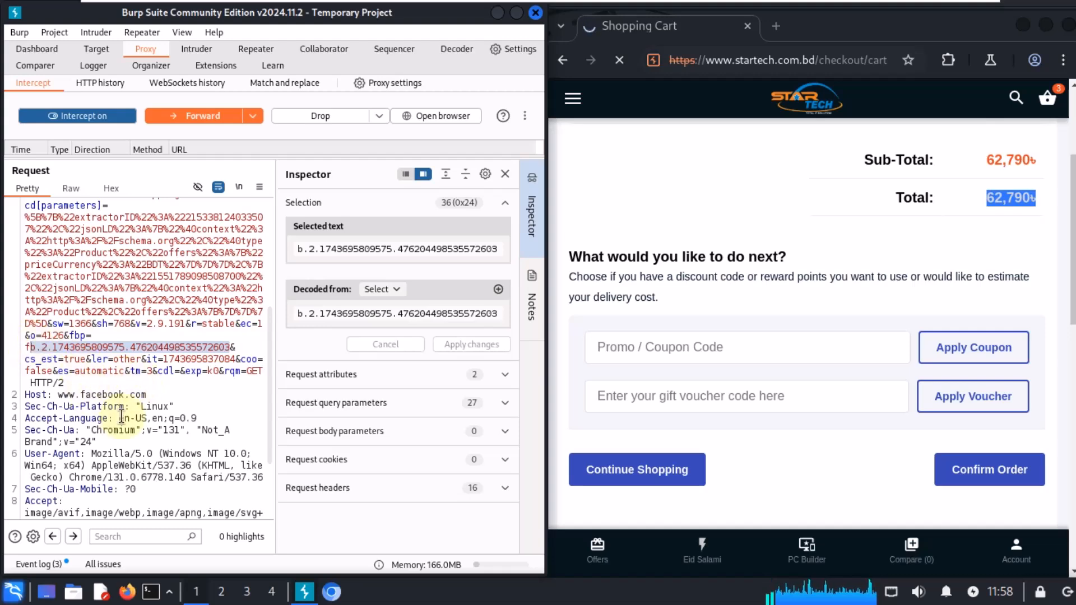
scroll(148, 415, "down", 3)
scroll(191, 403, "up", 4)
scroll(191, 402, "up", 1)
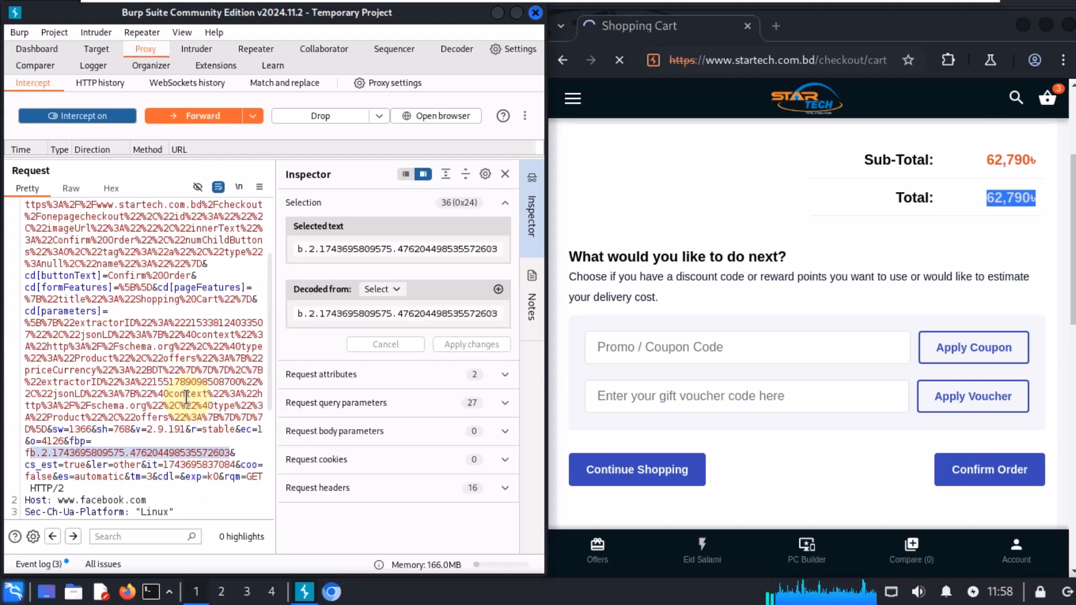
scroll(186, 394, "up", 3)
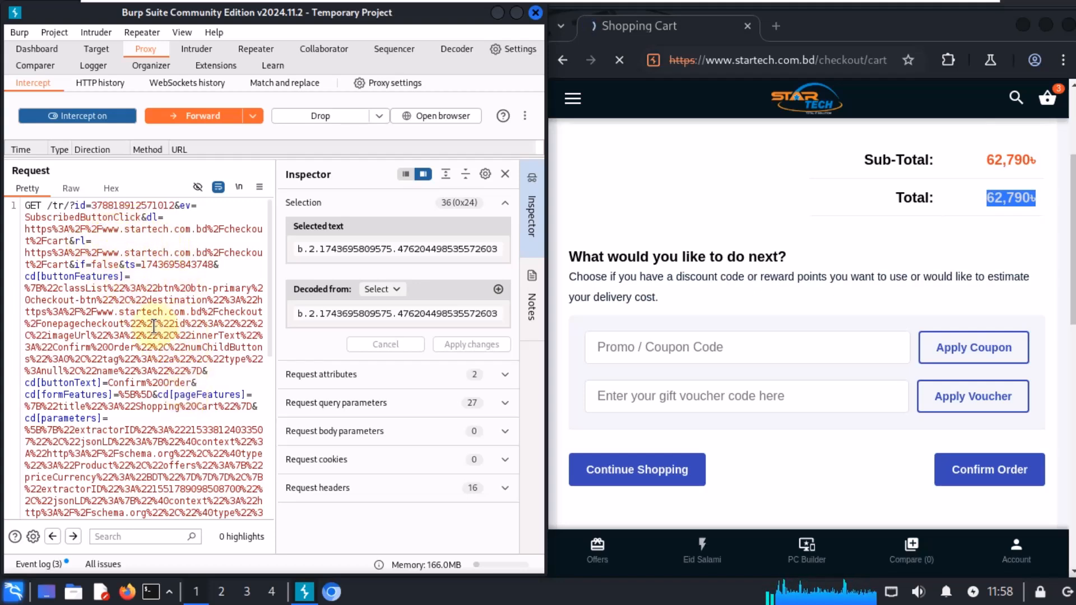
left_click_drag(142, 268, 213, 265)
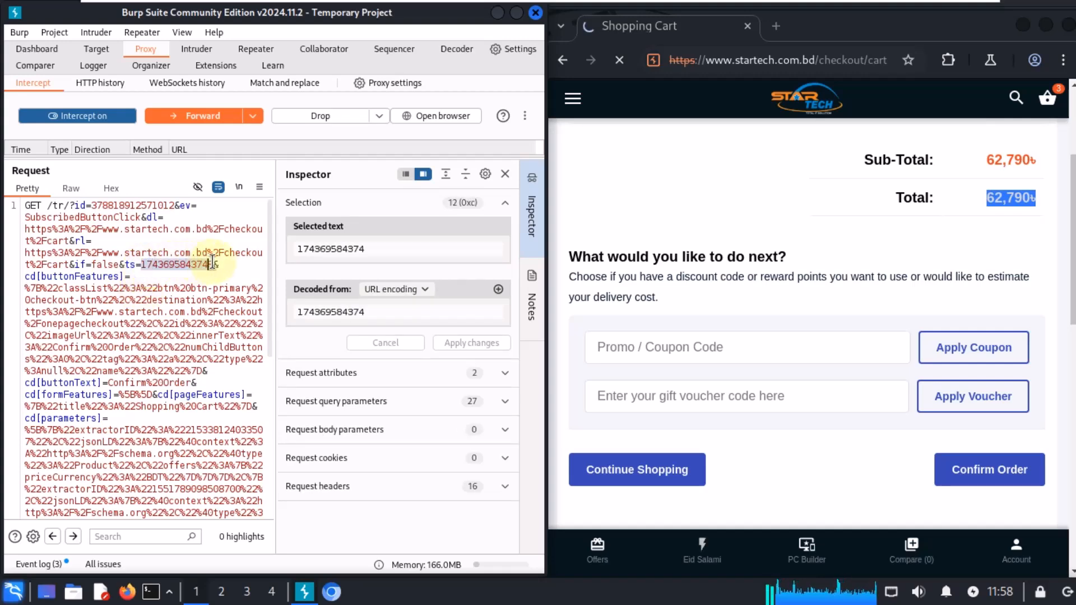
left_click_drag(205, 371, 25, 288)
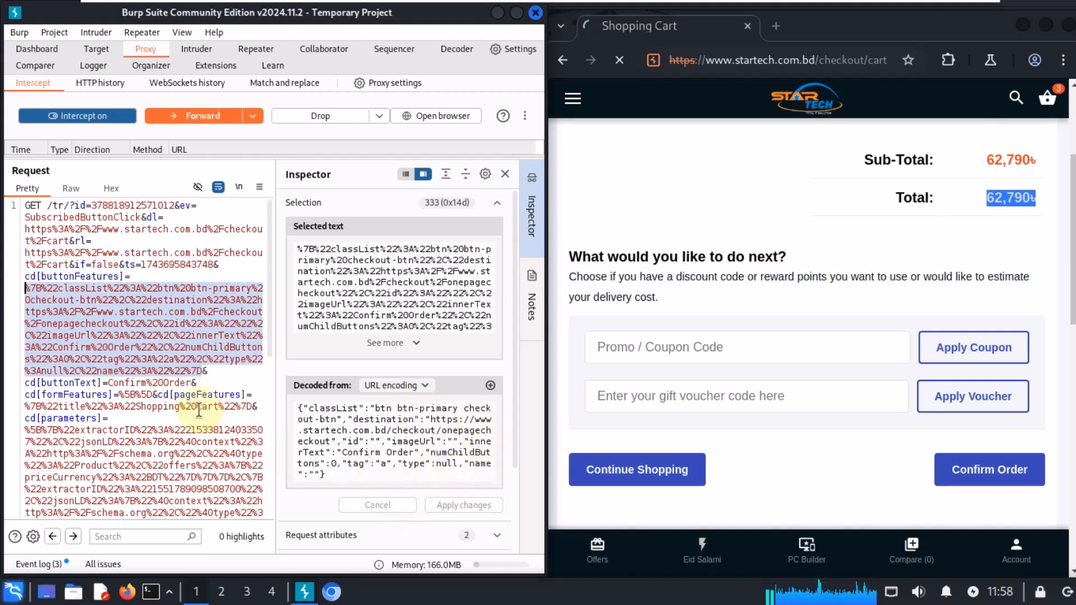
left_click_drag(191, 382, 112, 382)
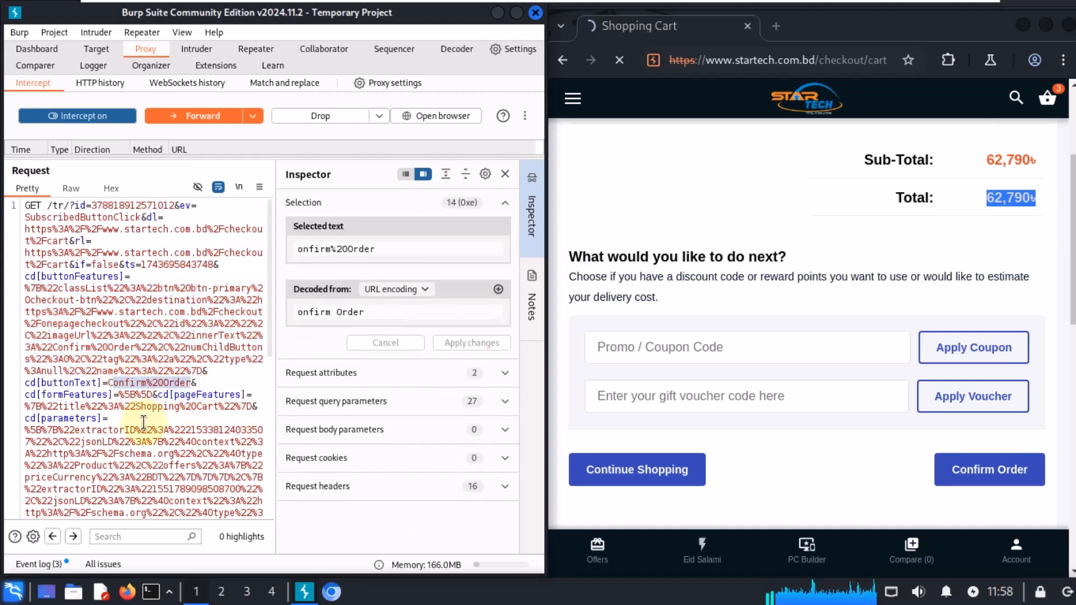
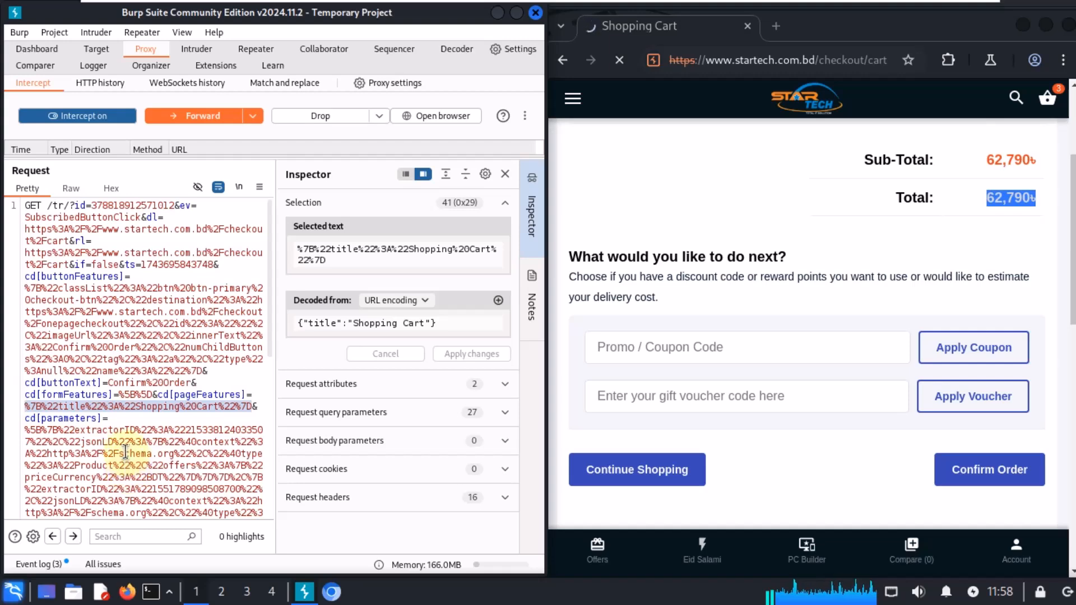
Step: Examine the decoded parameters value and the sw, sh, v and o values near the end of the intercepted request
scroll(125, 452, "down", 3)
left_click_drag(28, 331, 47, 430)
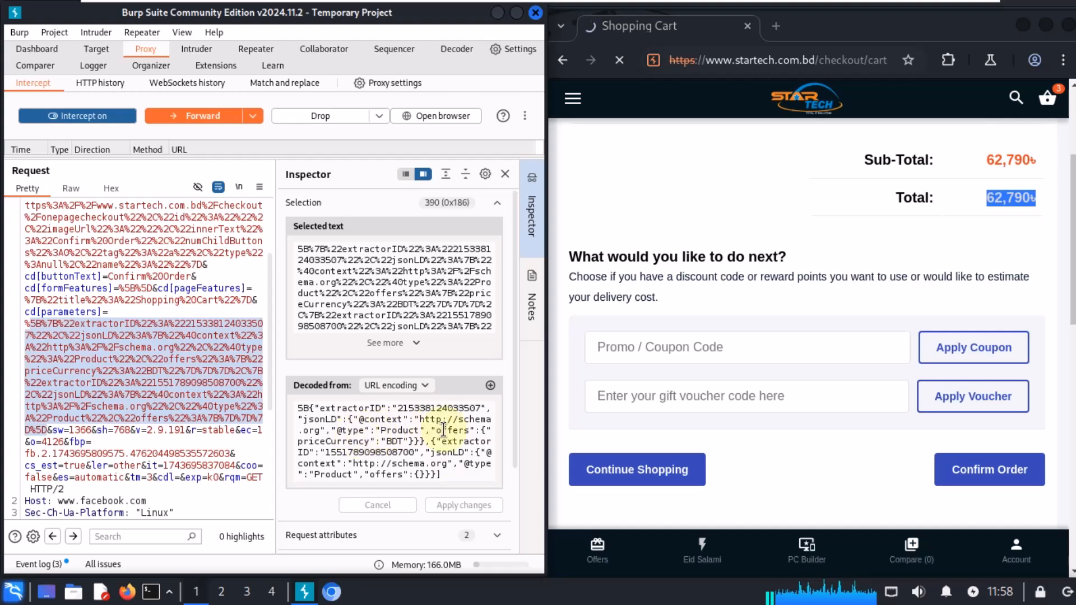
scroll(431, 486, "down", 3)
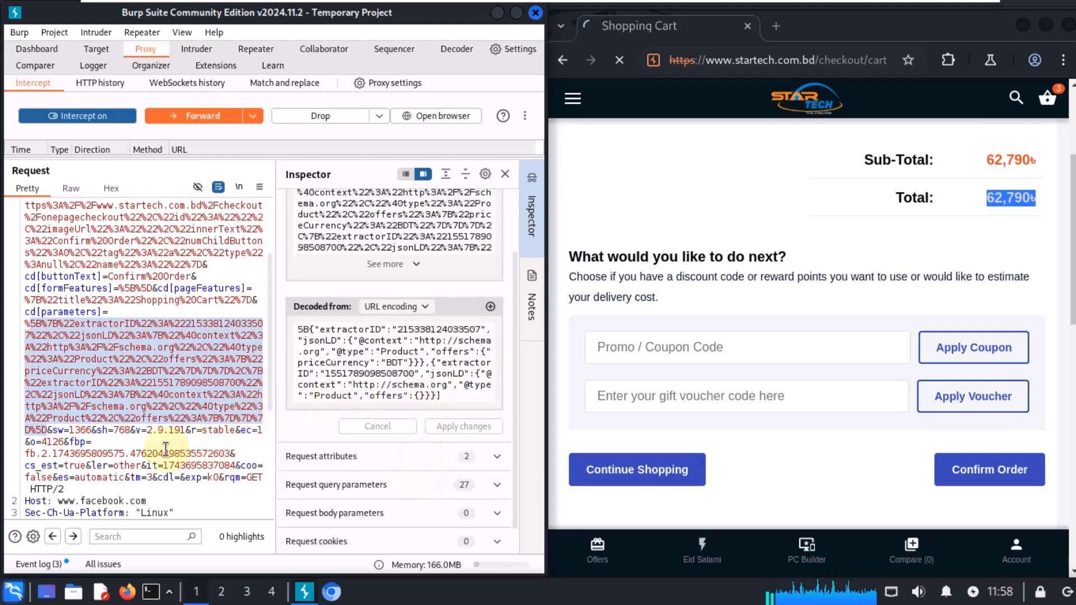
double_click(83, 430)
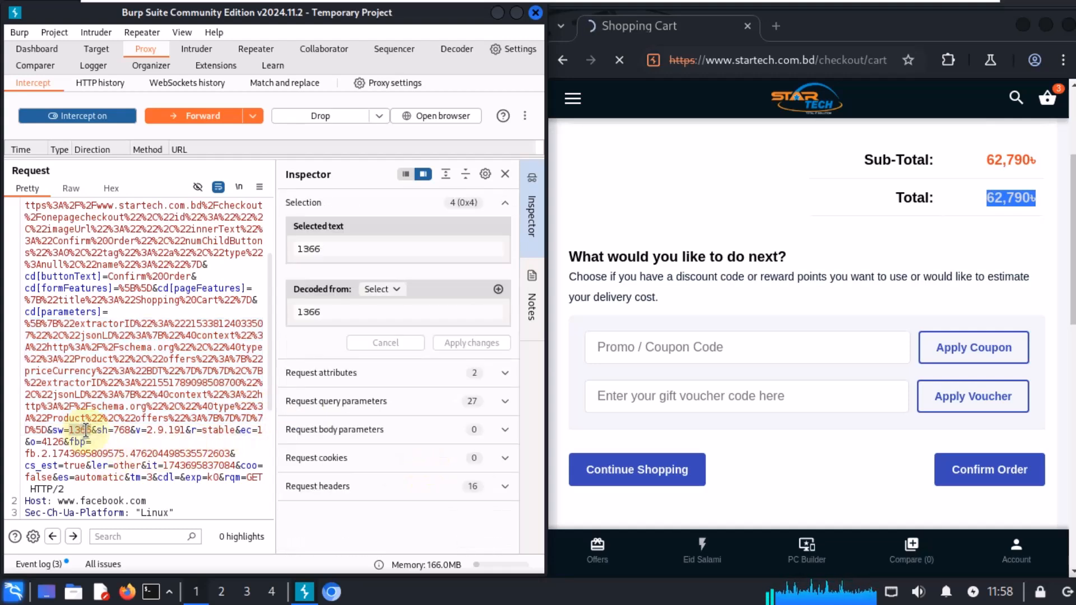
double_click(128, 430)
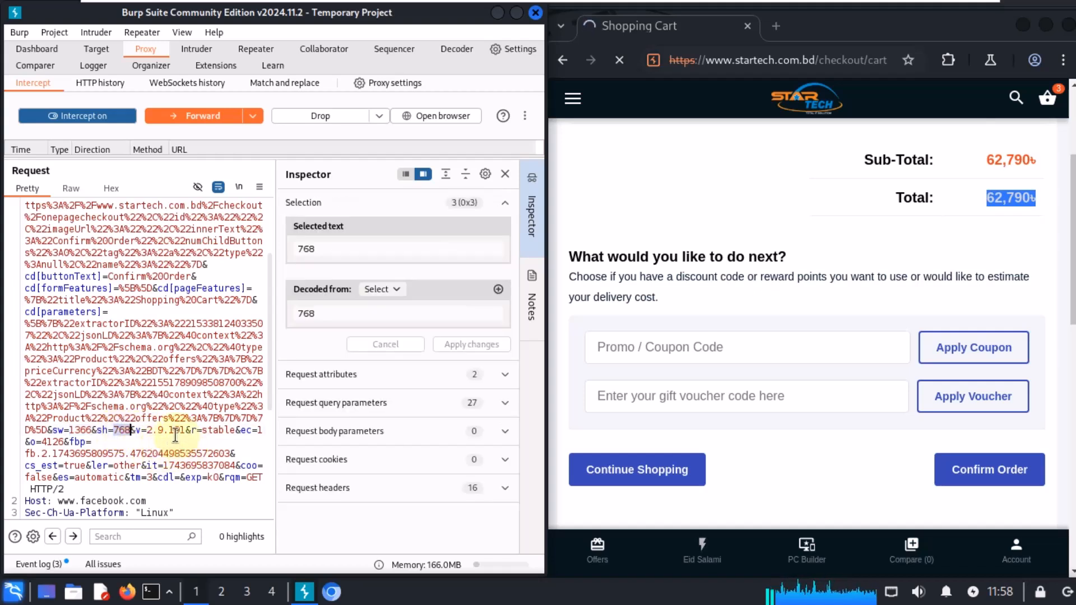
double_click(176, 431)
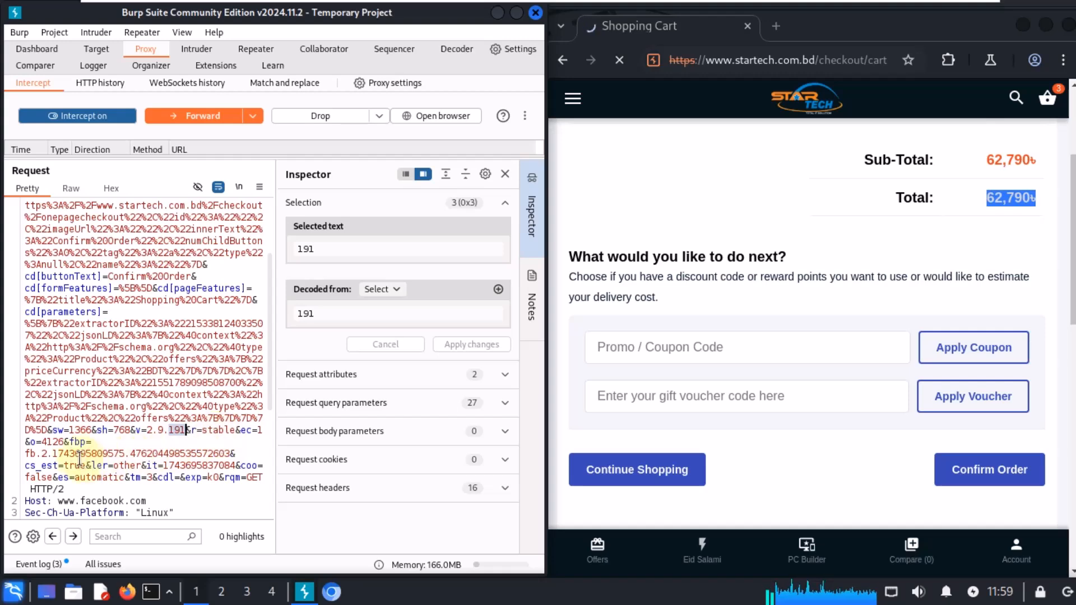
left_click_drag(65, 443, 48, 443)
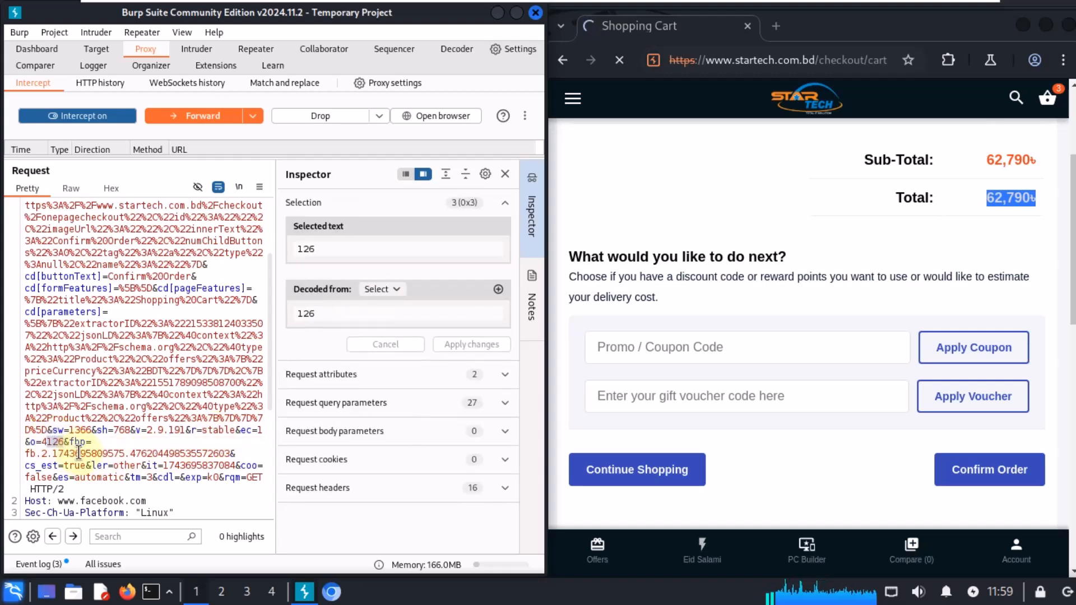
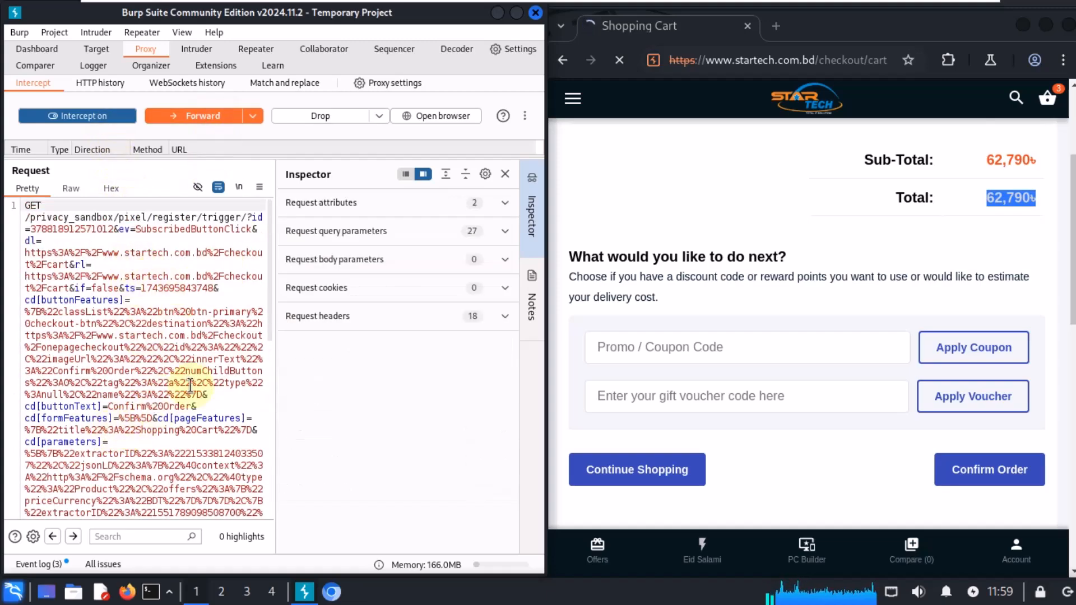
Step: Select the it timestamp and fbp values near the end of the intercepted pixel request to decode them in the Inspector
scroll(190, 385, "down", 9)
scroll(174, 413, "up", 1)
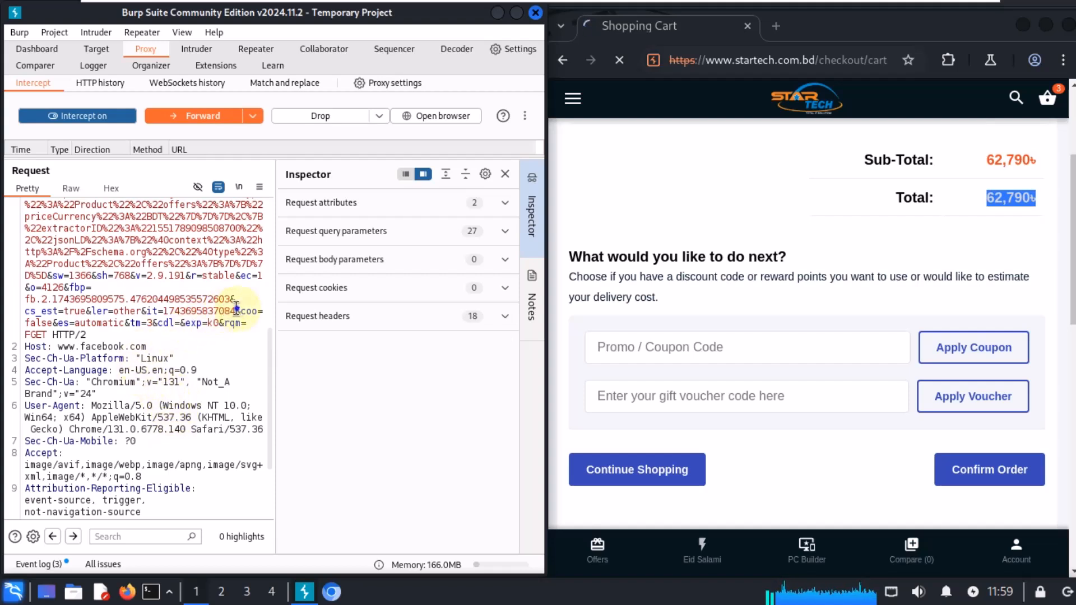
left_click_drag(236, 311, 163, 310)
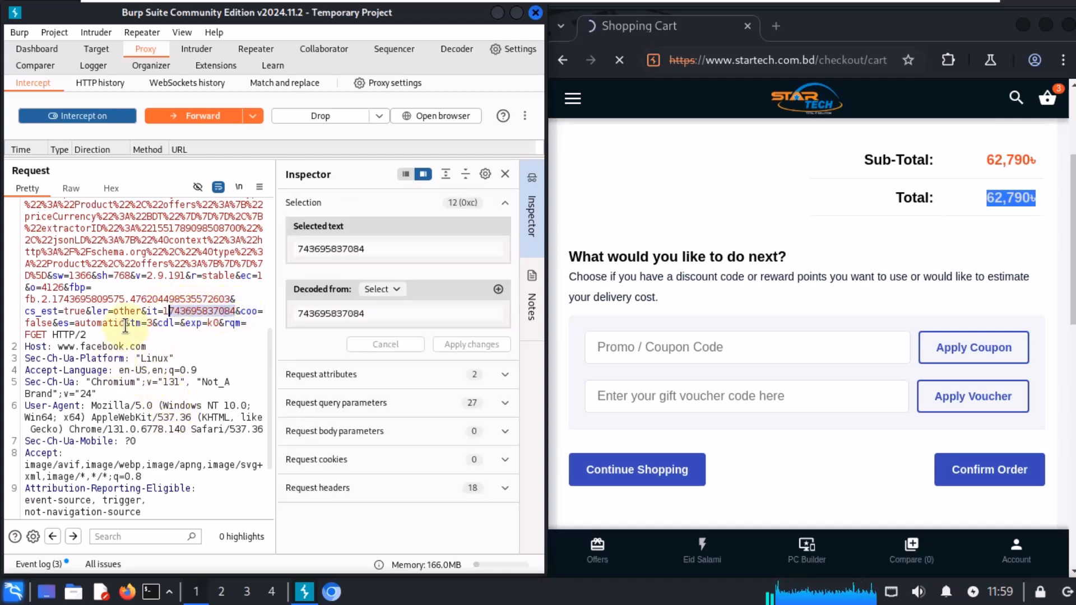
left_click_drag(228, 297, 31, 299)
scroll(190, 459, "up", 2)
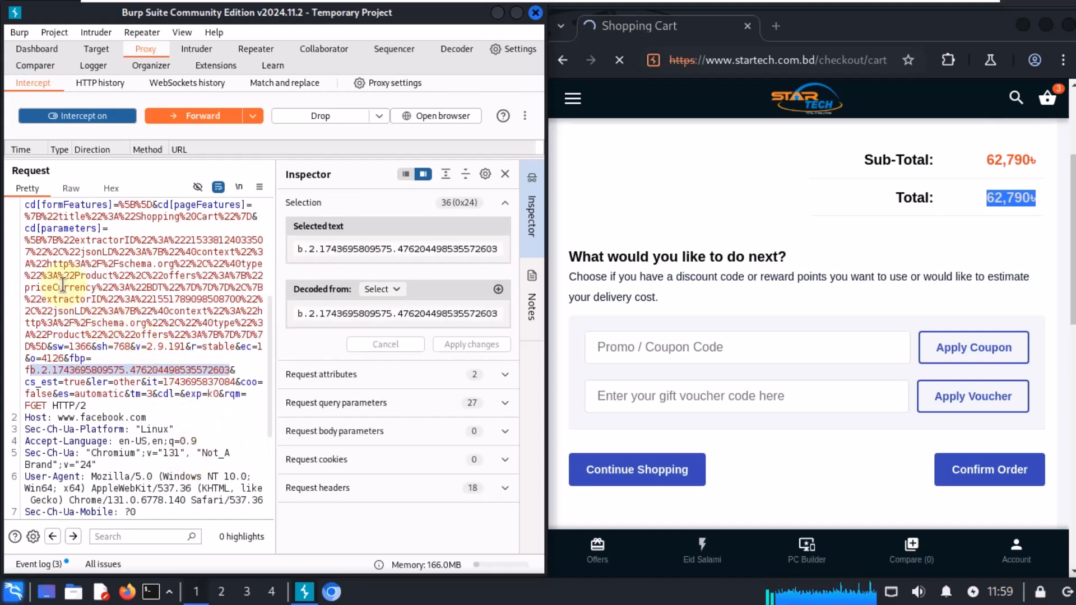
Step: Select the parameters, pageFeatures and buttonText values of the intercepted request to read their URL-decoded contents in the Inspector
left_click_drag(24, 240, 74, 263)
left_click_drag(134, 300, 49, 346)
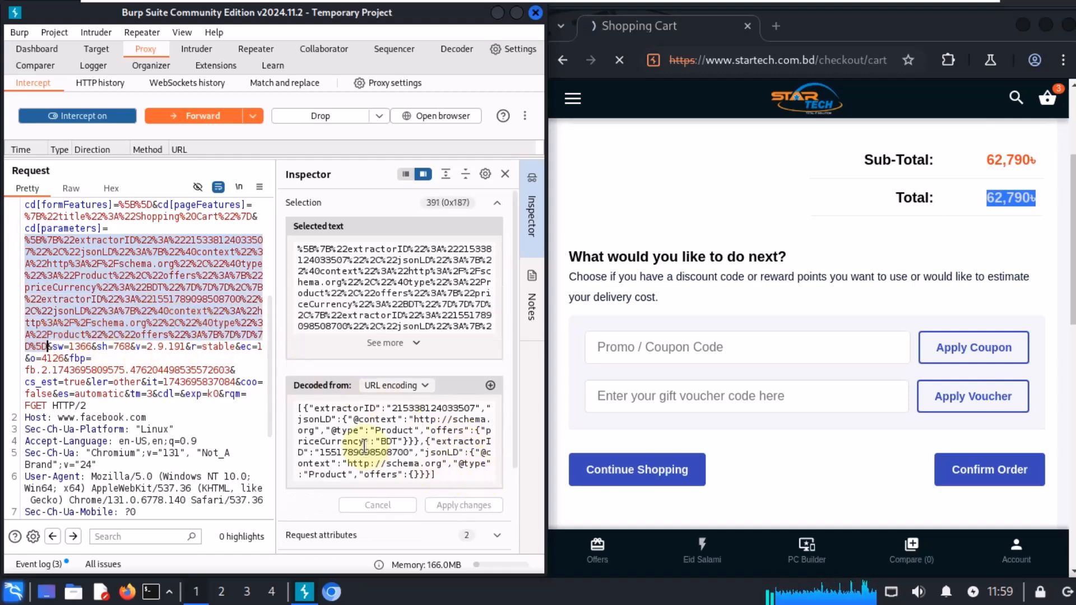
scroll(387, 409, "down", 3)
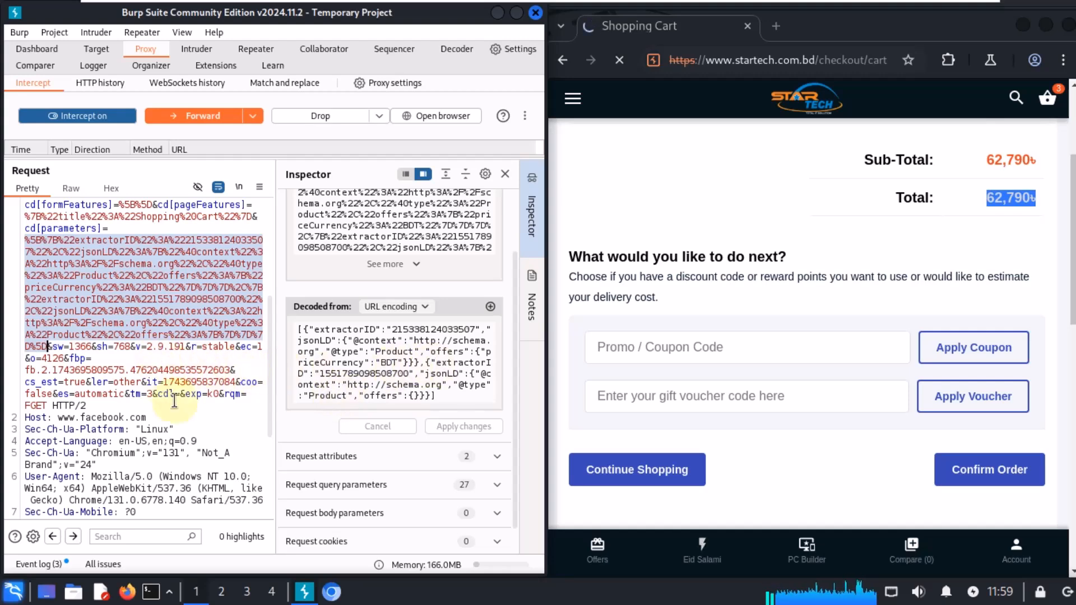
scroll(174, 398, "up", 3)
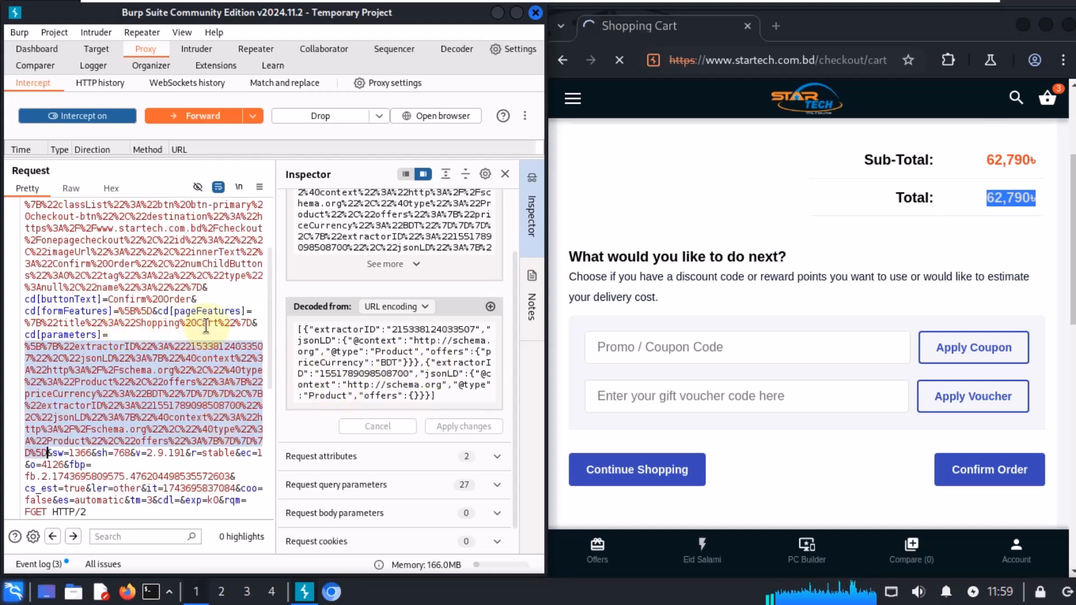
left_click_drag(253, 323, 29, 318)
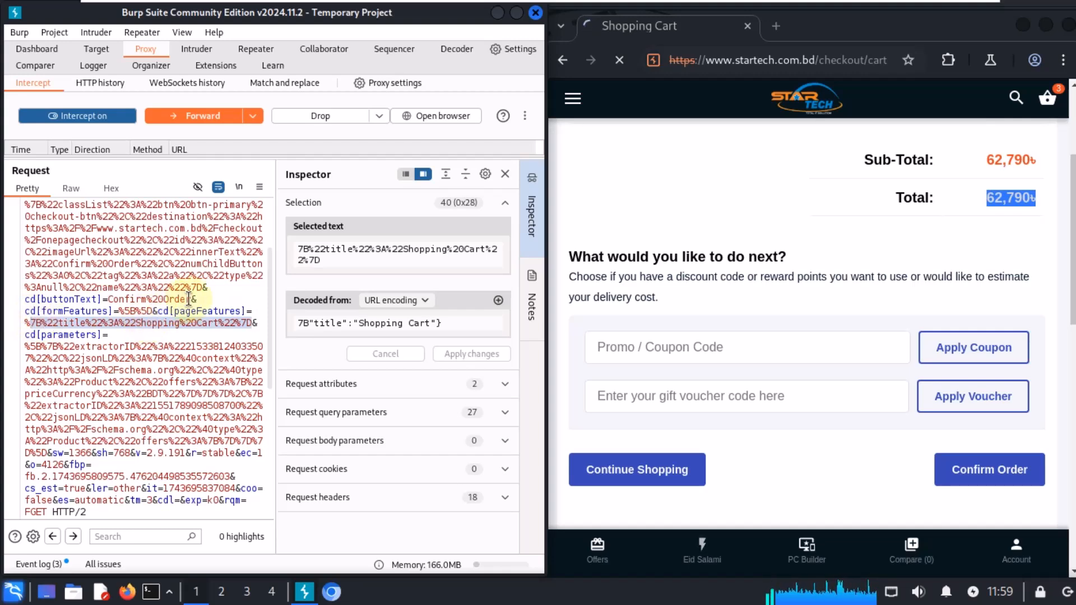
left_click_drag(191, 299, 111, 298)
scroll(187, 393, "up", 2)
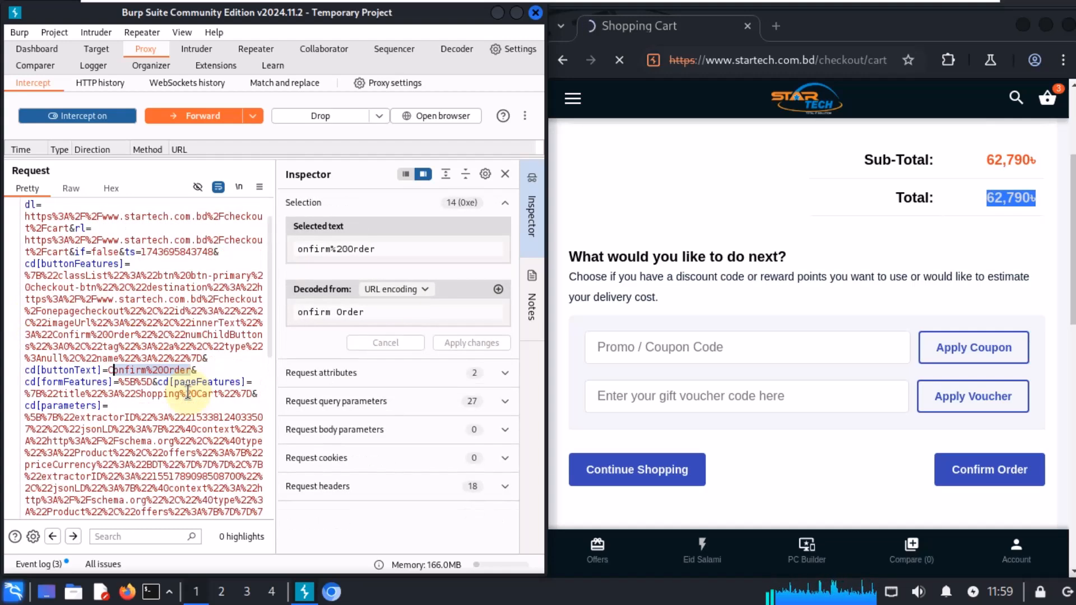
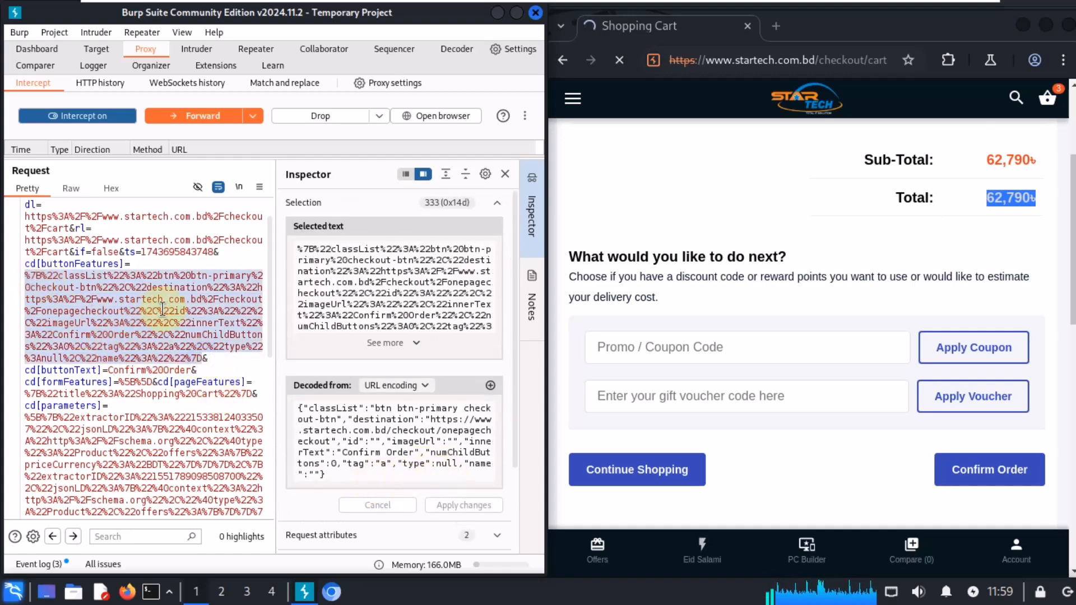
Step: Forward the intercepted SubscribedButtonClick pixel request to the server
scroll(171, 308, "up", 1)
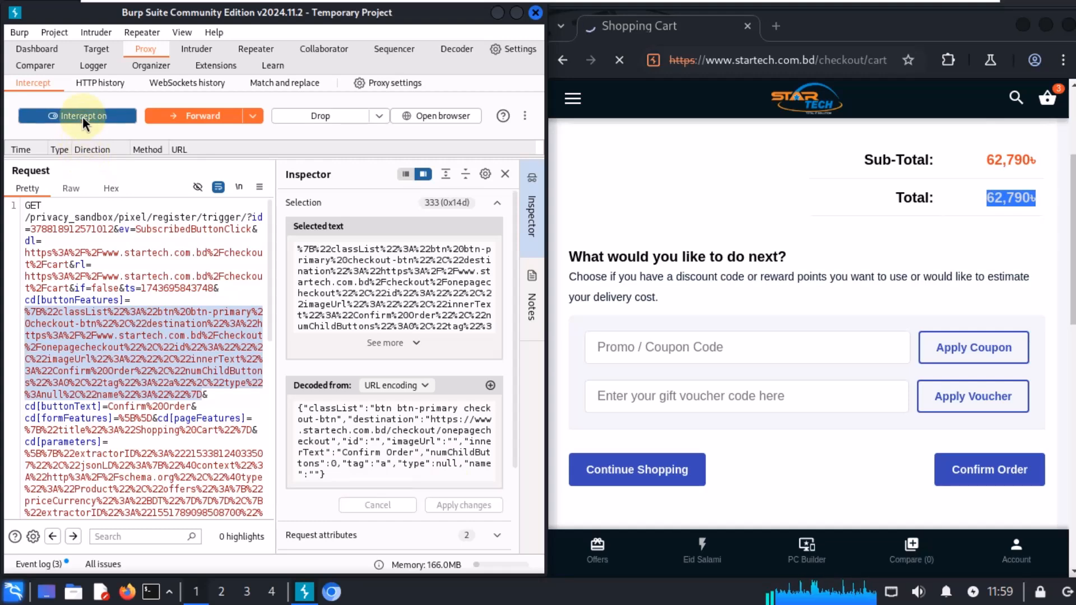
left_click(170, 117)
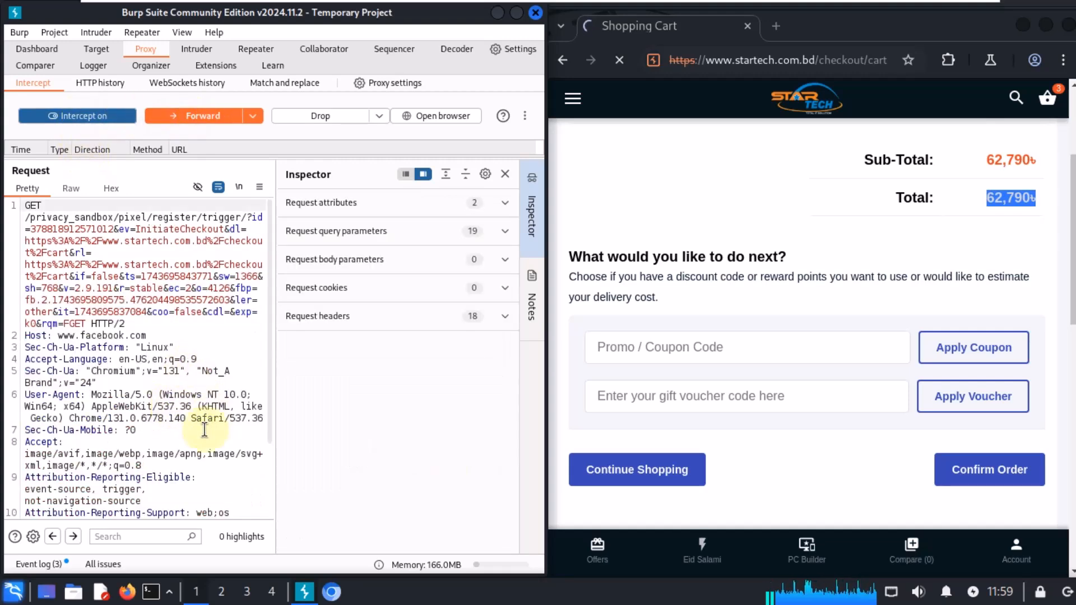
Step: Select the ts, screen size and fbp values in the intercepted InitiateCheckout pixel request to inspect them in the Inspector
scroll(204, 428, "down", 3)
scroll(237, 421, "up", 3)
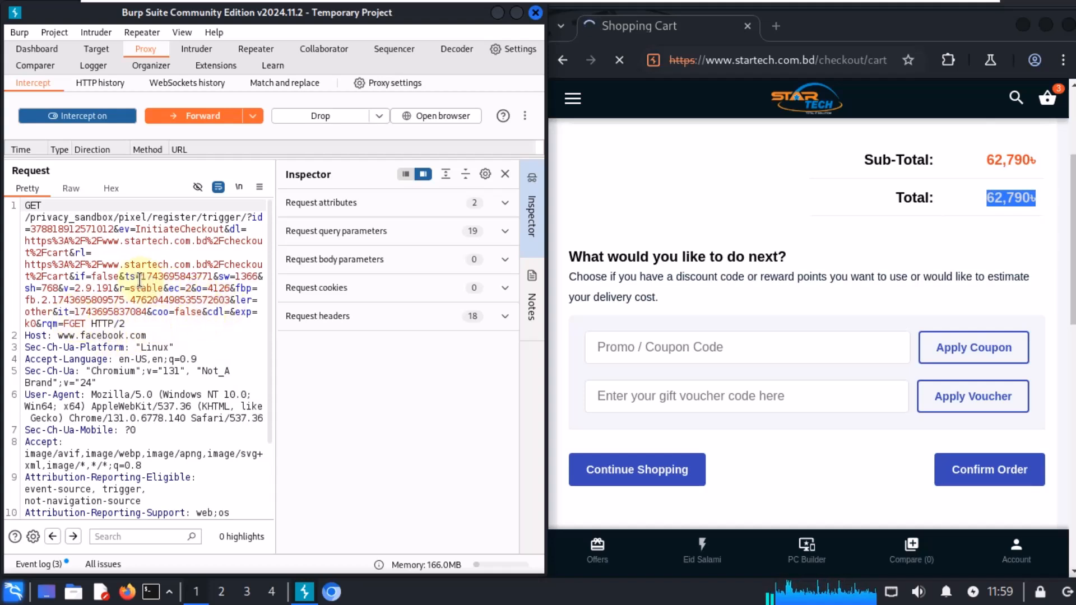
left_click_drag(140, 277, 208, 276)
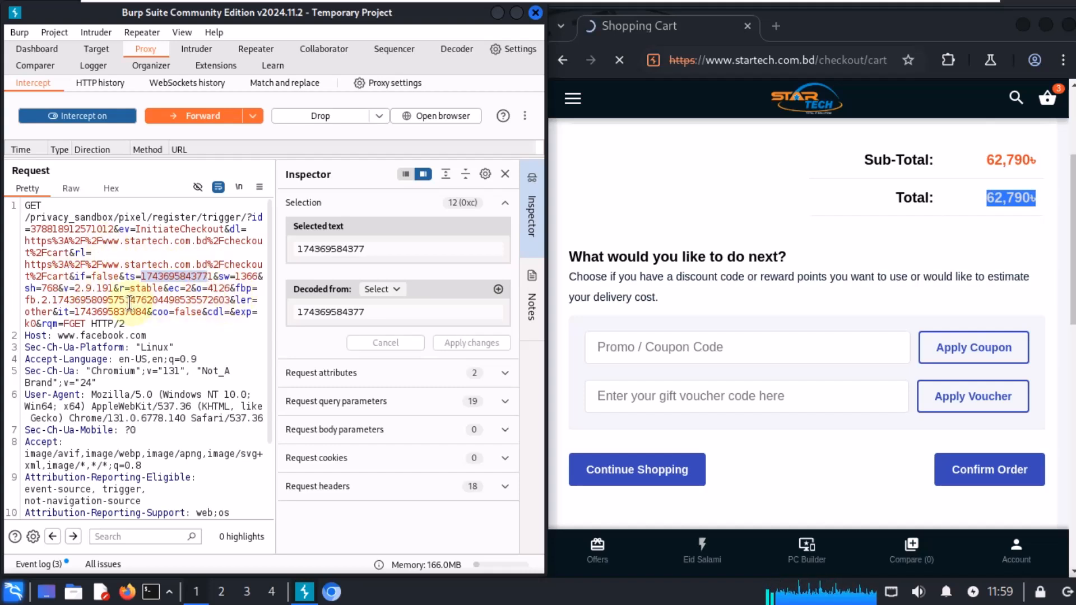
left_click_drag(127, 300, 30, 288)
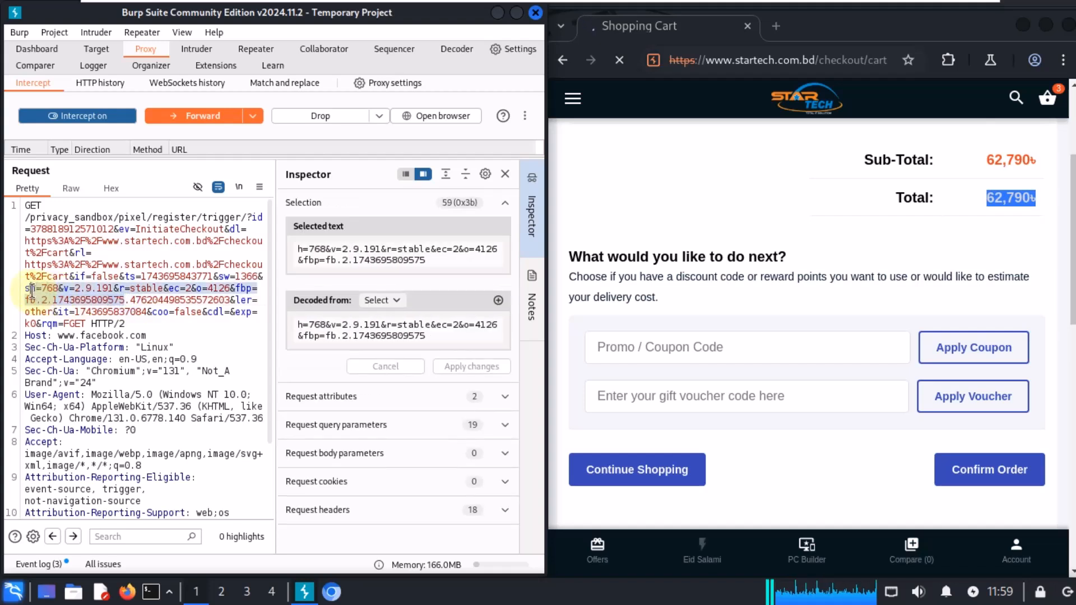
double_click(133, 299)
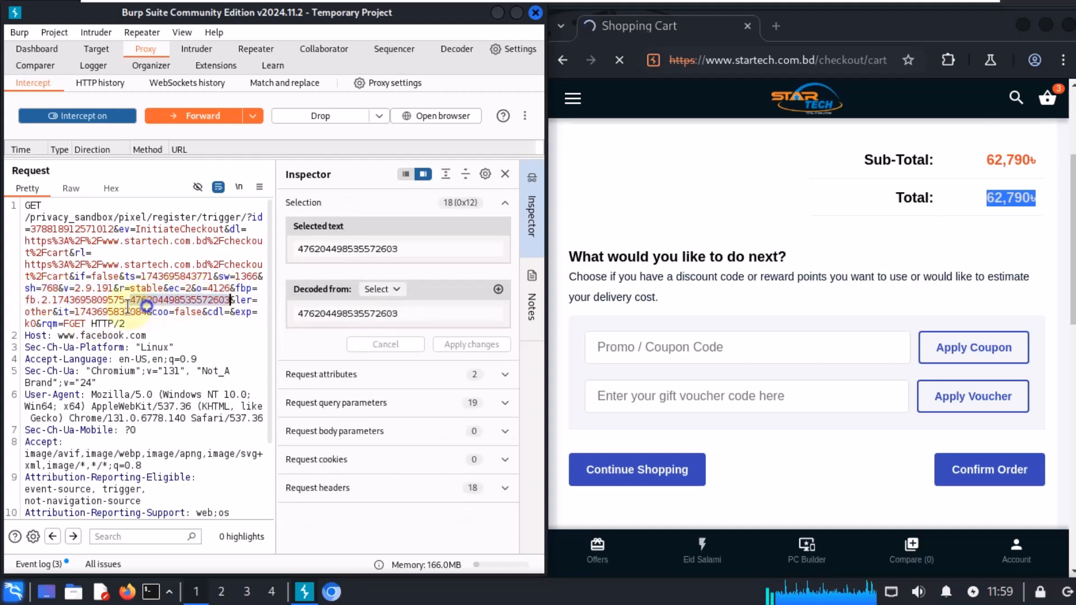
left_click_drag(147, 311, 75, 312)
Step: Forward the InitiateCheckout sandbox pixel request and the following /tr/ tracking request
left_click(183, 116)
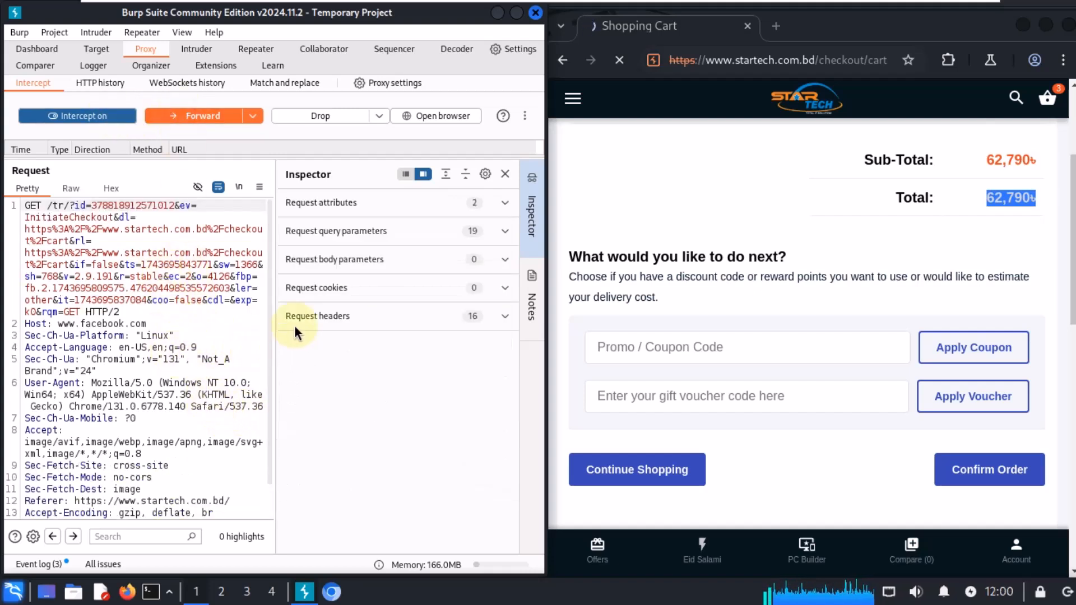
scroll(221, 322, "down", 1)
scroll(226, 322, "up", 1)
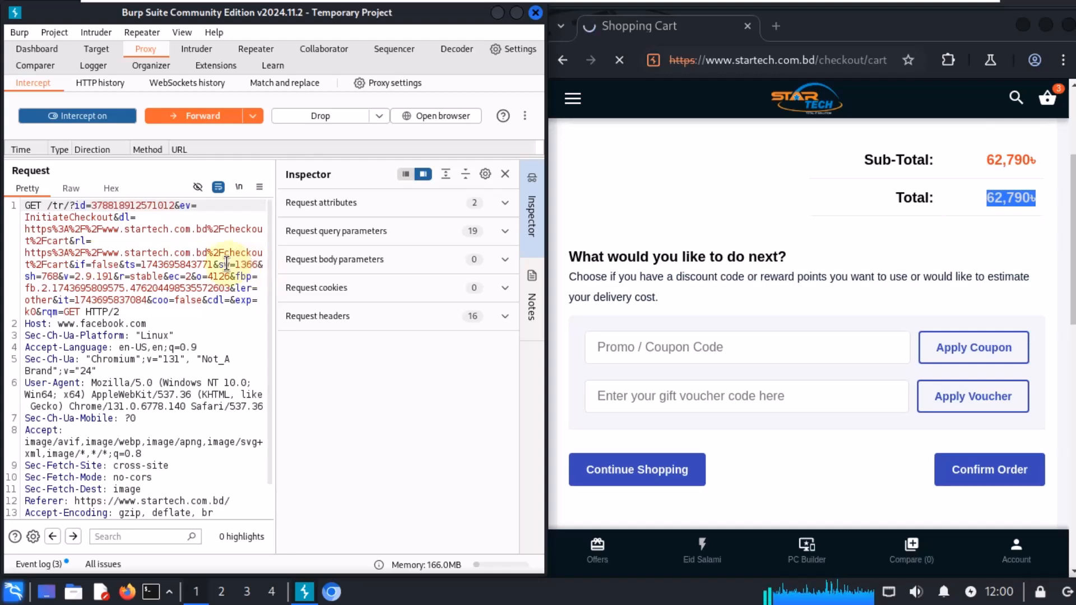
left_click(211, 120)
Step: Select the _ga cookie value in the intercepted onepagecheckout request to inspect it in the Inspector
scroll(221, 342, "down", 2)
scroll(222, 341, "up", 2)
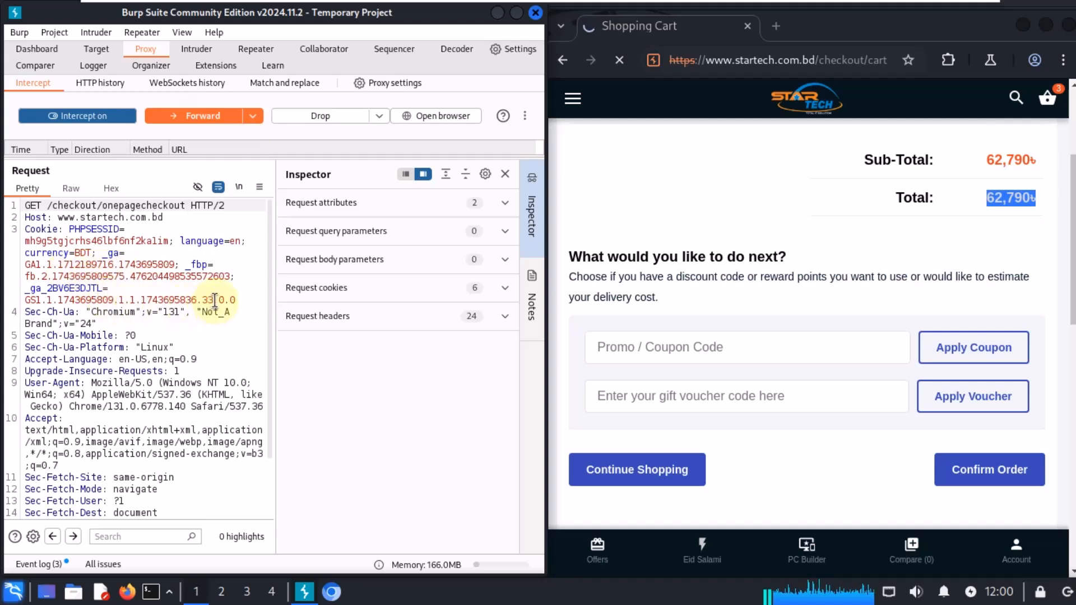
left_click_drag(231, 299, 58, 288)
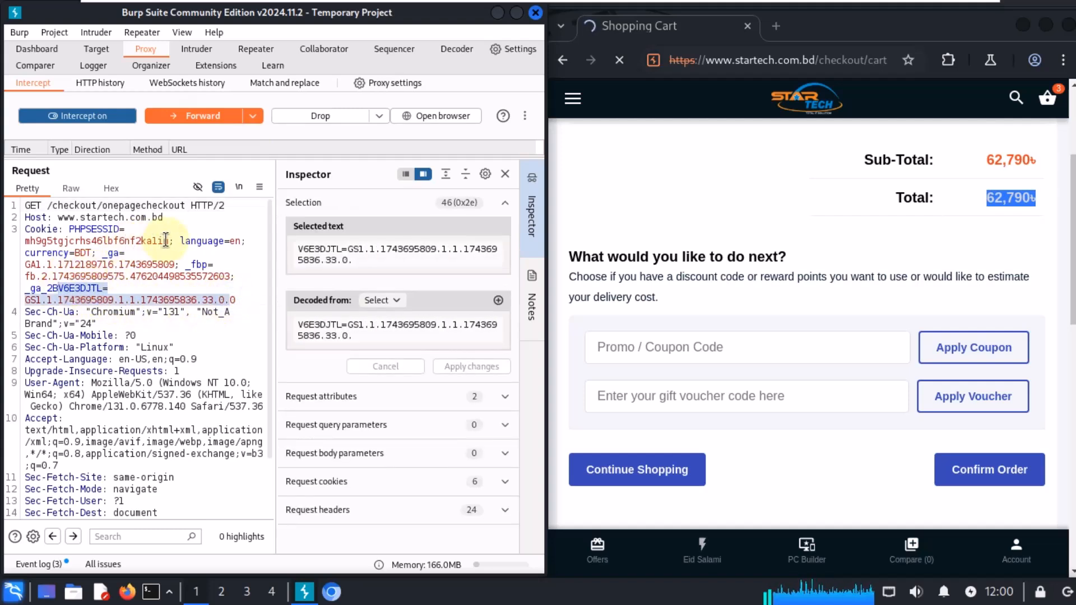
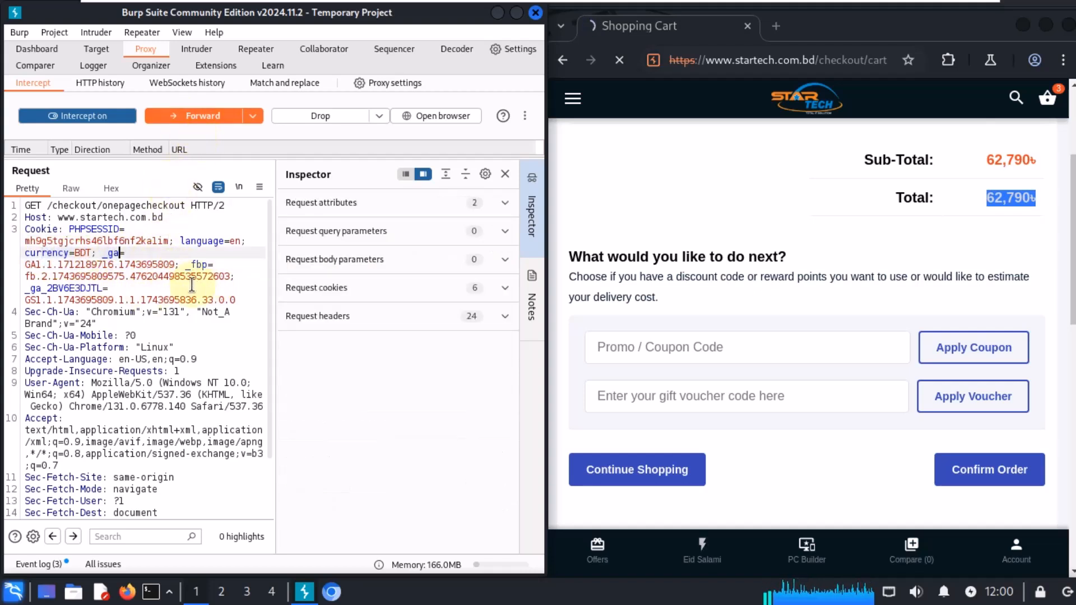
Step: Forward the intercepted onepagecheckout request and review the order overview on the checkout page
left_click(183, 114)
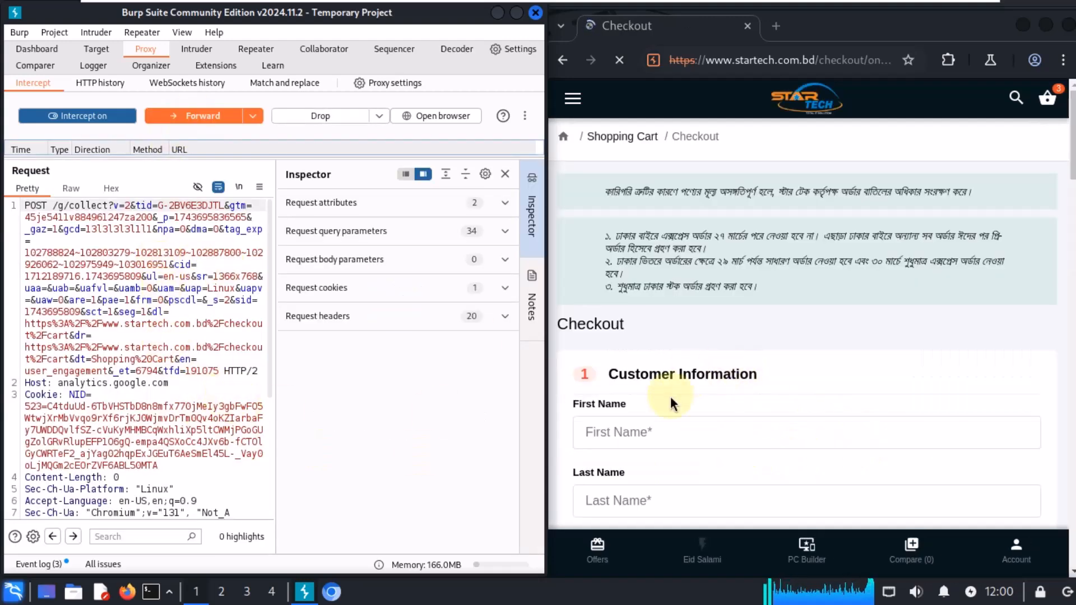
scroll(692, 396, "down", 6)
scroll(692, 397, "down", 15)
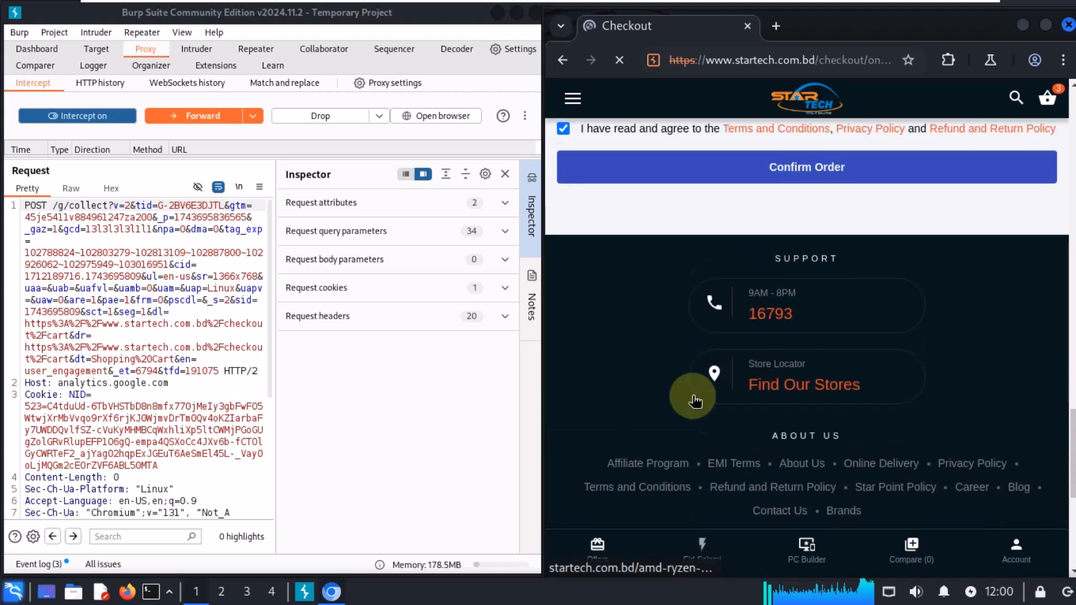
scroll(695, 399, "up", 5)
Step: Select the tag_exp, tfd and sid values in the intercepted analytics collect request to inspect them in the Inspector
left_click(164, 270)
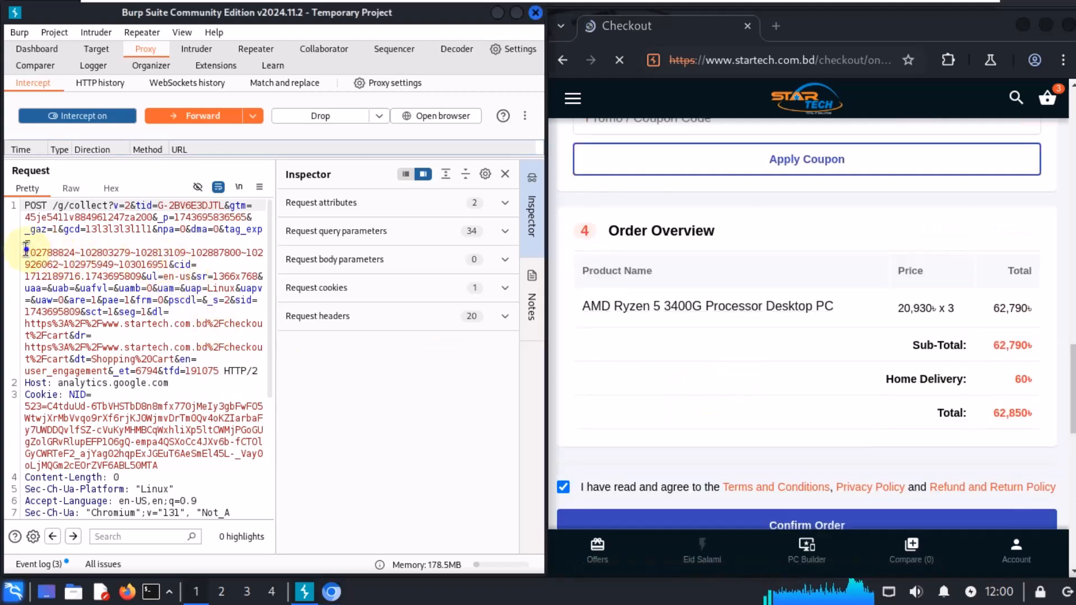
left_click_drag(26, 247, 263, 253)
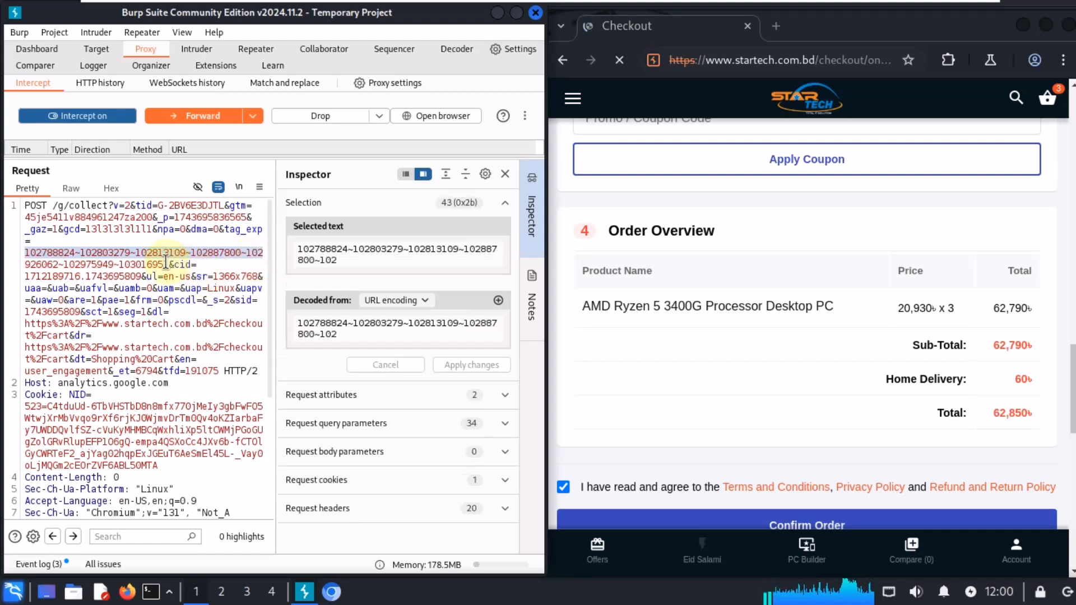
left_click_drag(165, 262, 25, 264)
scroll(106, 359, "down", 5)
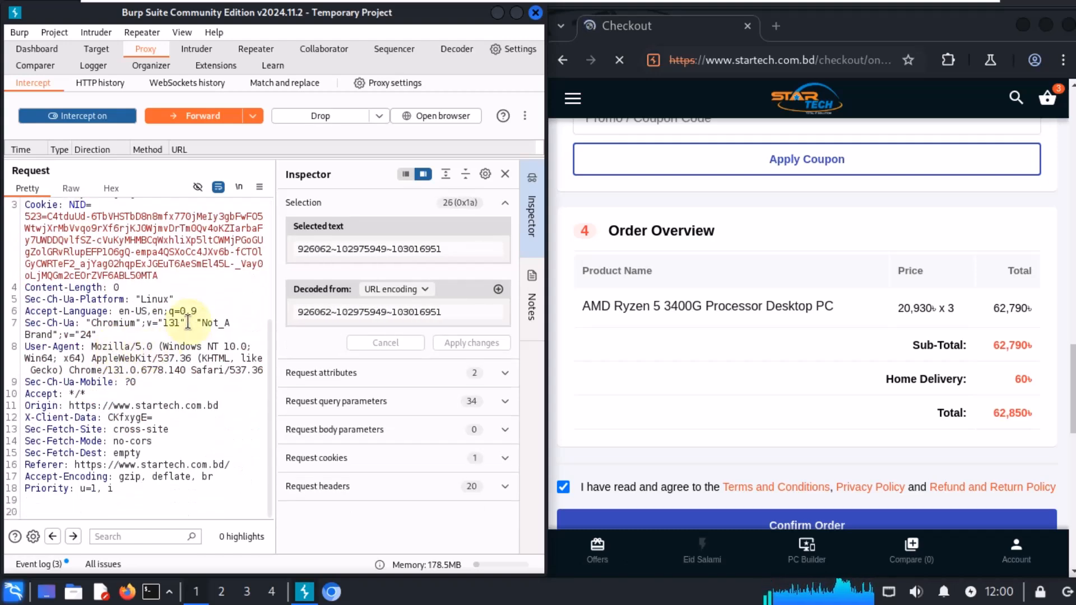
scroll(189, 322, "up", 3)
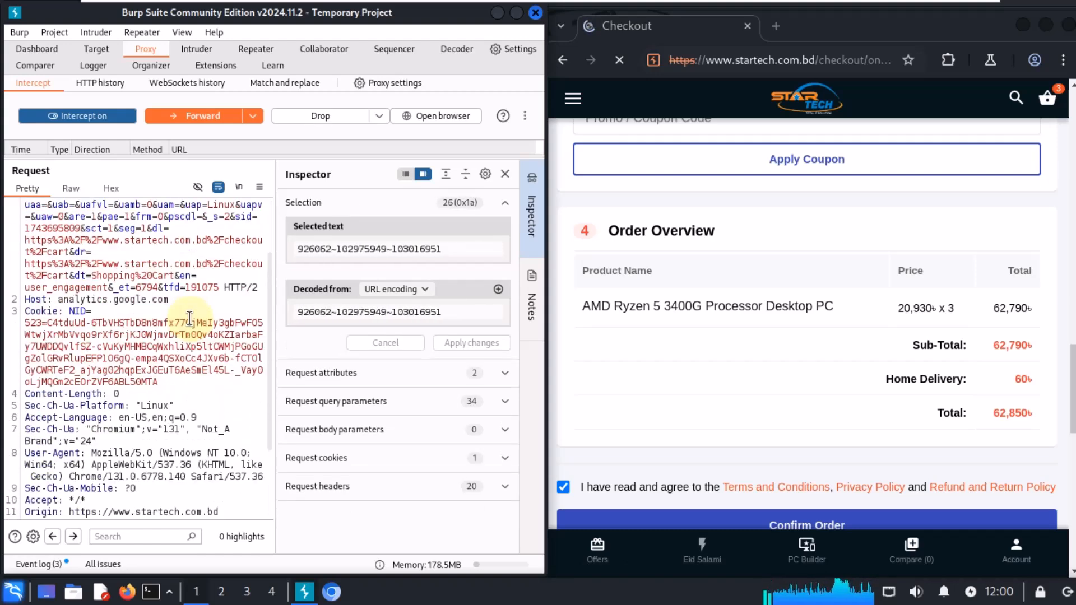
double_click(150, 287)
left_click(215, 287)
left_click_drag(196, 288, 189, 288)
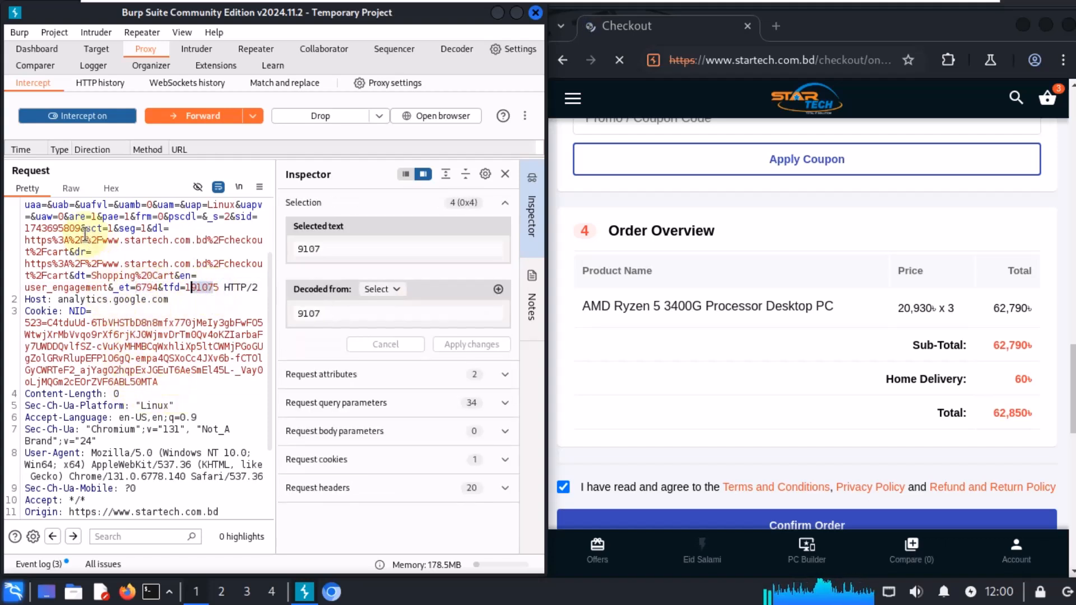
left_click_drag(81, 228, 24, 228)
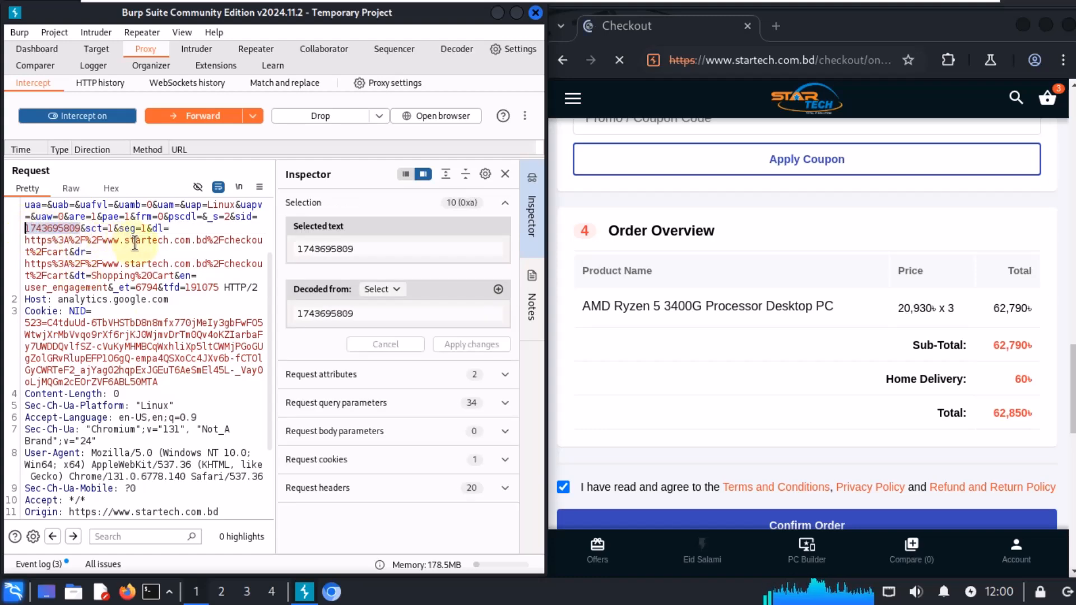
left_click(165, 245)
Step: Forward the intercepted Google Analytics collect requests to the server
scroll(174, 364, "up", 3)
left_click(865, 351)
scroll(841, 353, "down", 5)
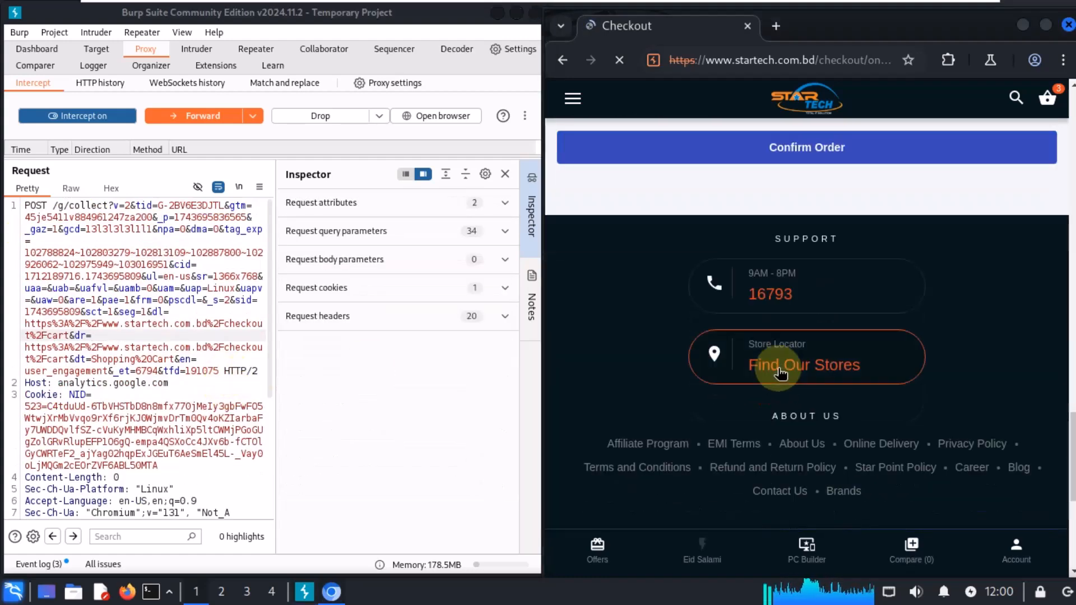
scroll(796, 358, "up", 15)
scroll(746, 300, "up", 5)
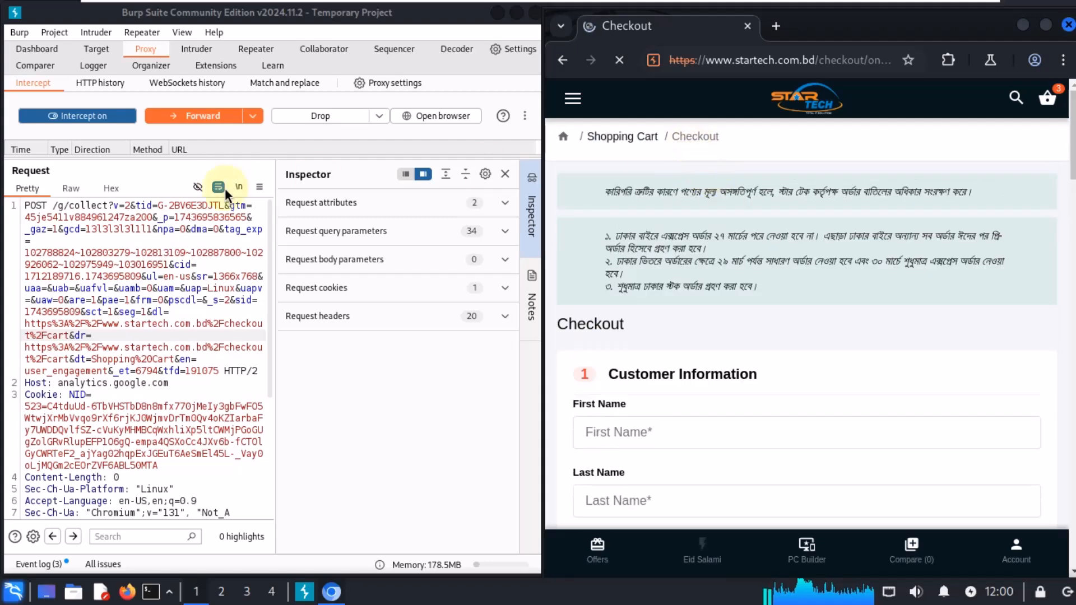
left_click(199, 118)
scroll(212, 341, "down", 1)
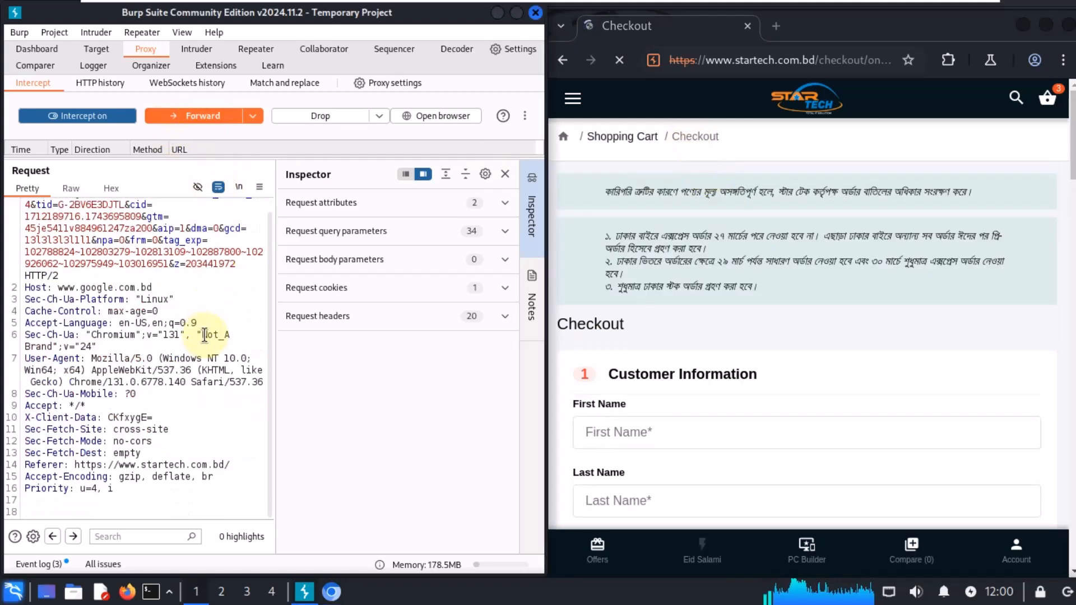
scroll(211, 336, "up", 1)
left_click(216, 119)
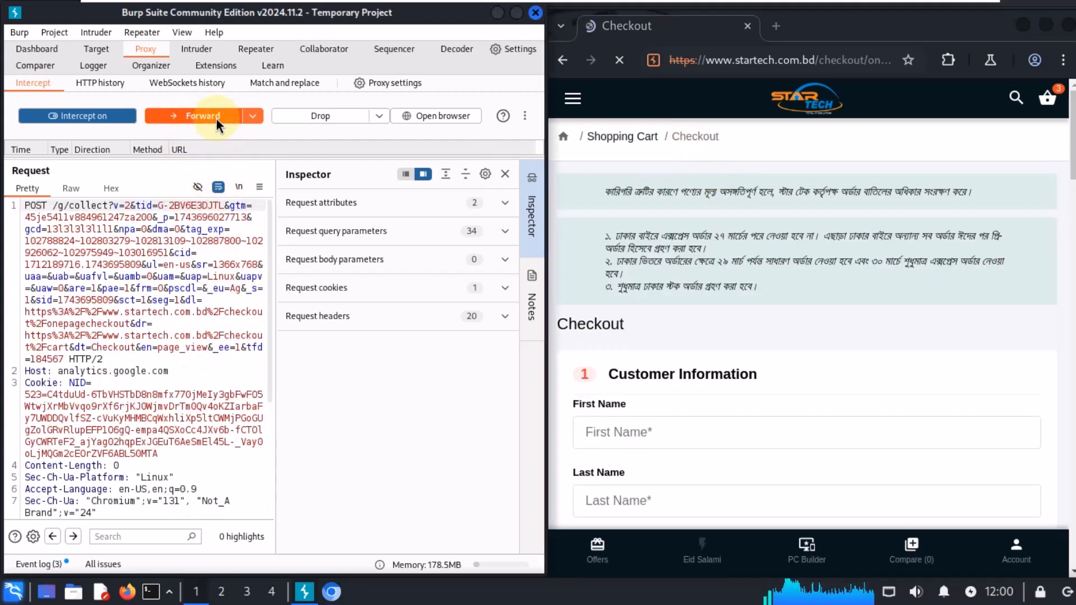
left_click(216, 119)
left_click(216, 119)
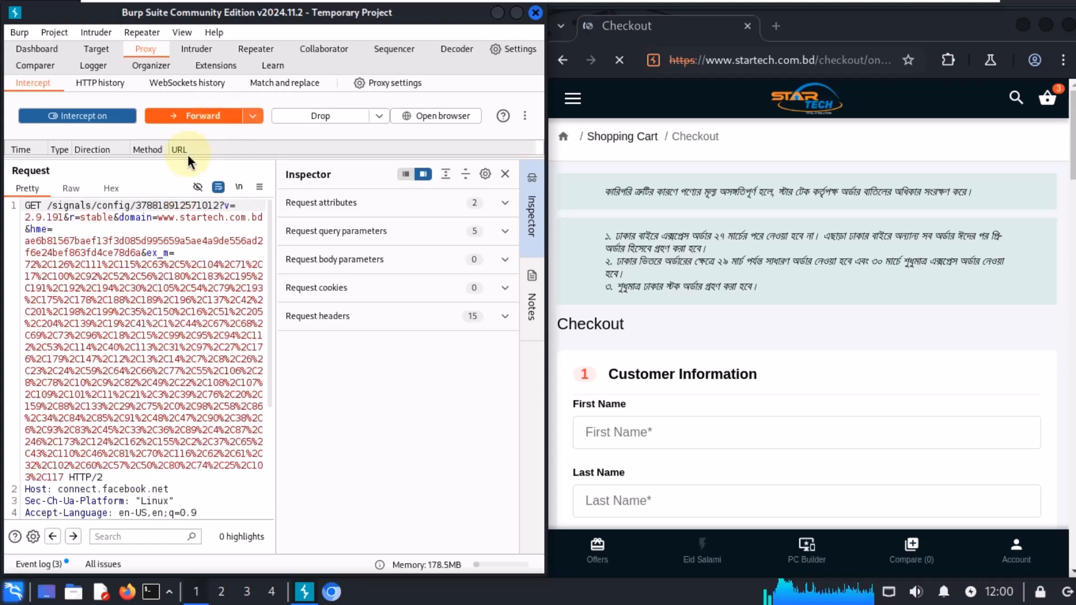
Step: Forward the Facebook signals config request and the privacy-sandbox register-conversion requests
scroll(159, 285, "down", 5)
left_click(183, 120)
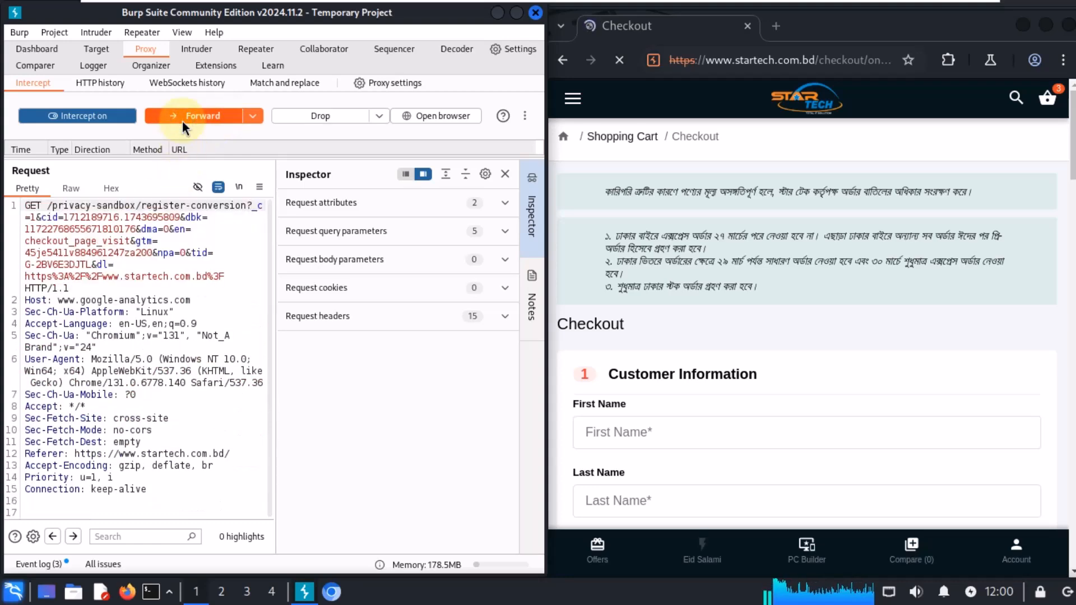
left_click(182, 119)
left_click(183, 117)
left_click(182, 116)
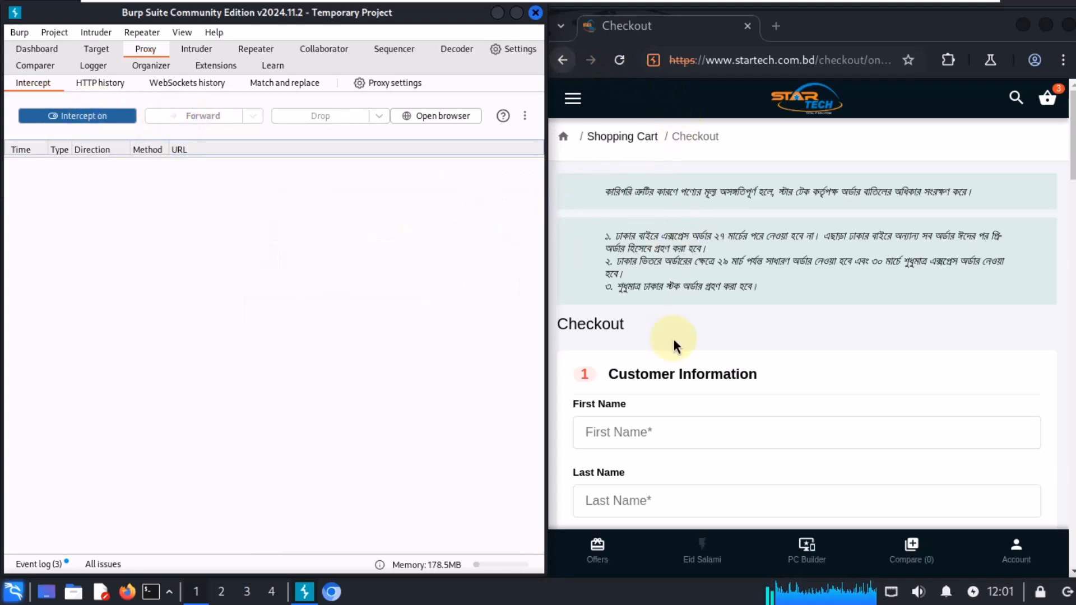
Step: Select the _ga cookie, User-Agent and Accept header values in the intercepted /checkout/cart request to inspect them
scroll(675, 348, "down", 20)
scroll(690, 344, "up", 6)
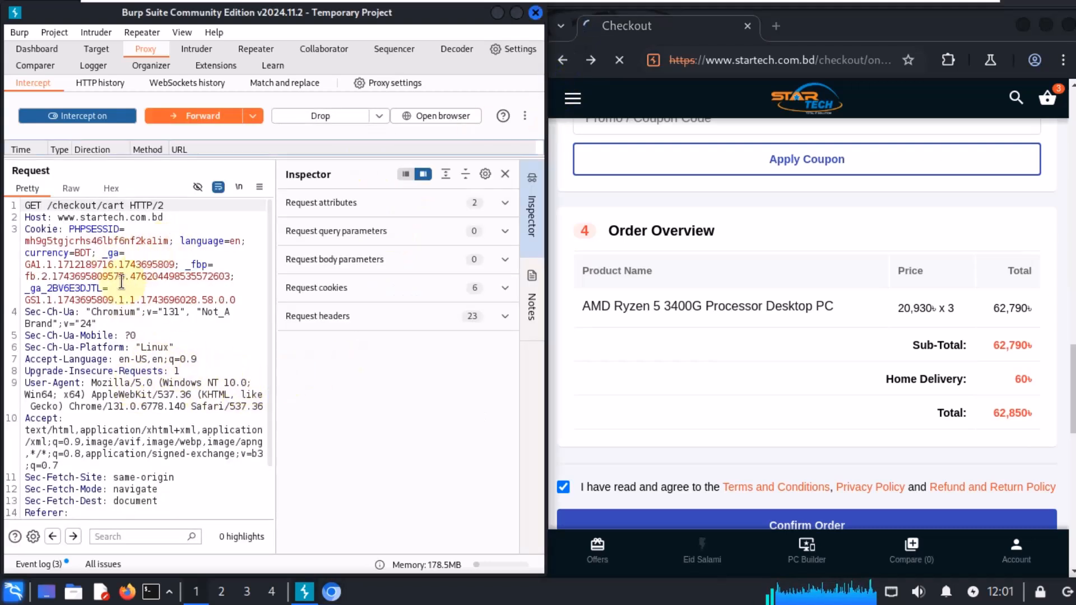
left_click_drag(175, 261, 24, 264)
scroll(167, 368, "down", 3)
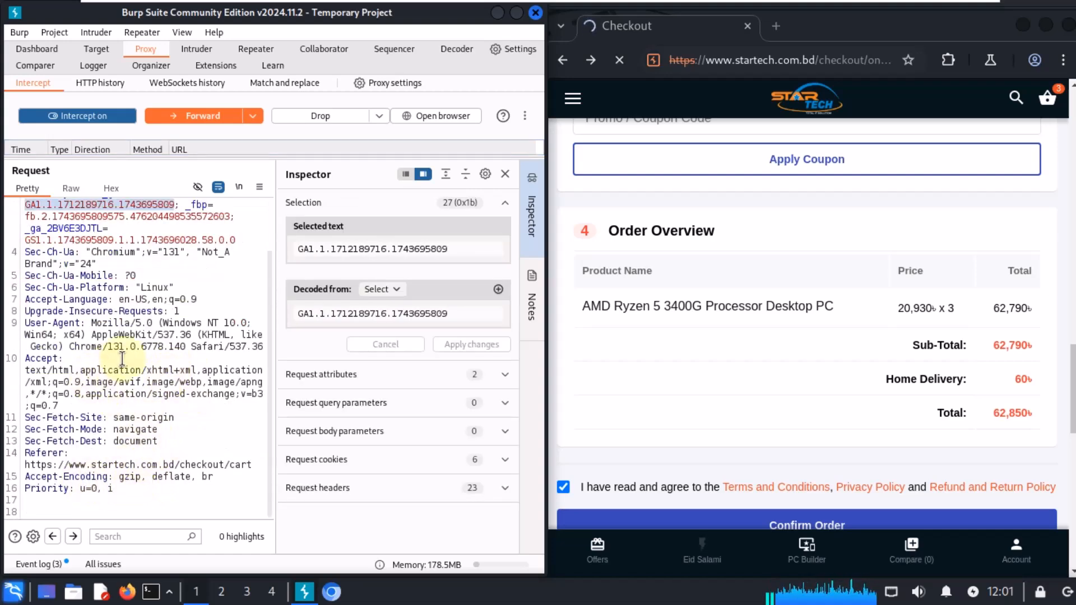
left_click_drag(89, 311, 72, 358)
scroll(175, 352, "up", 3)
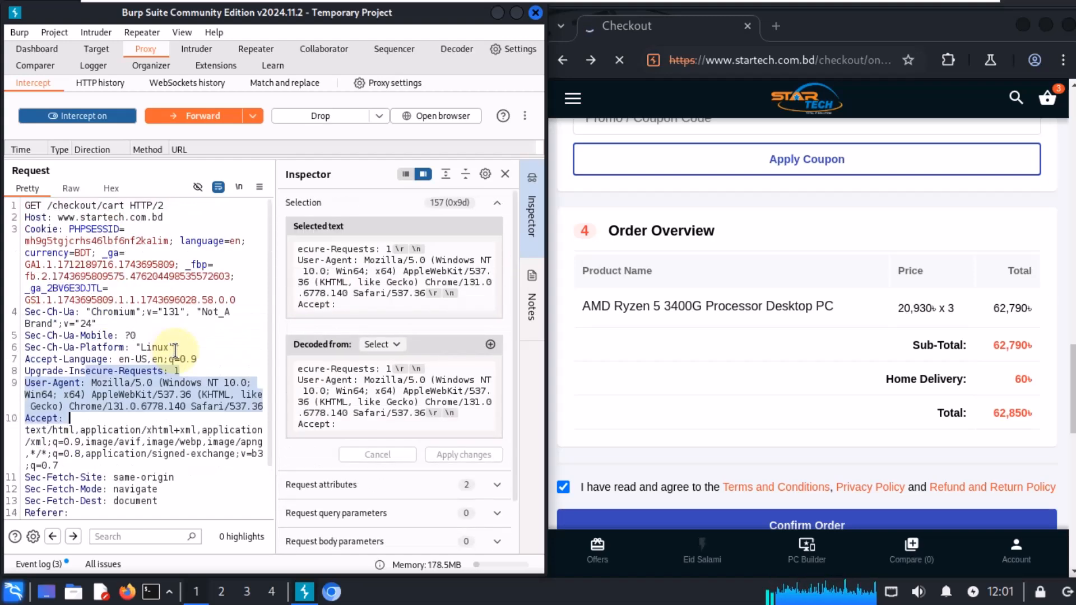
scroll(183, 317, "down", 3)
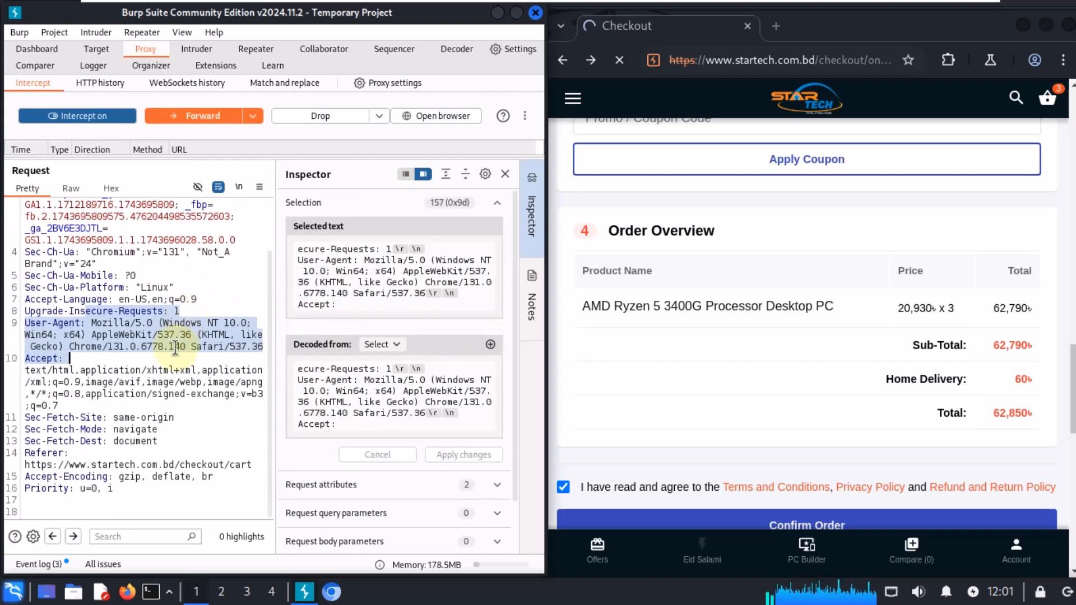
scroll(173, 342, "up", 3)
left_click(214, 349)
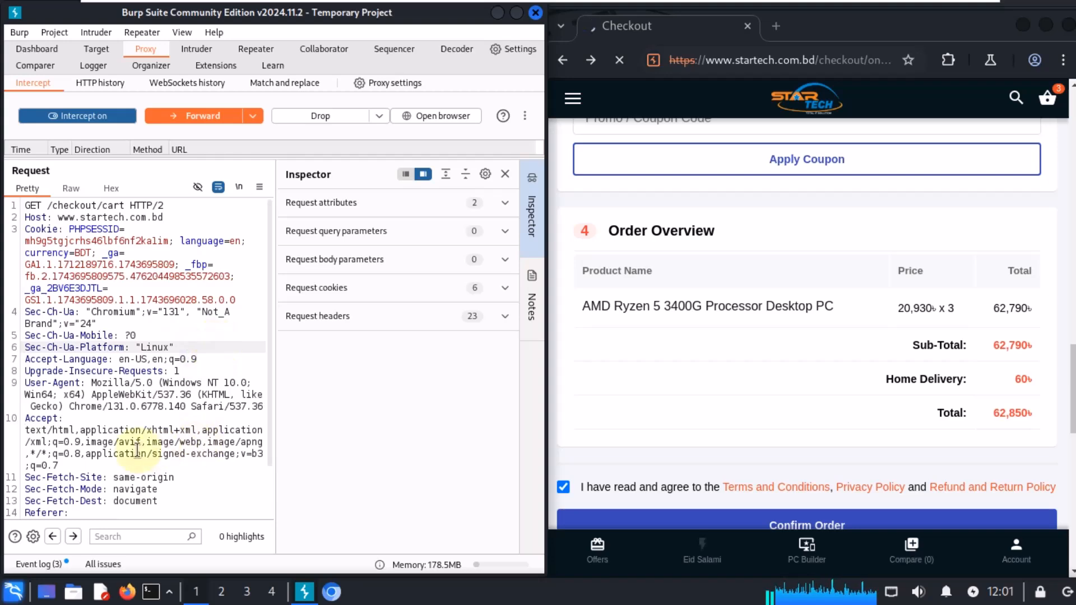
left_click_drag(25, 442, 87, 454)
key("ctrl+f")
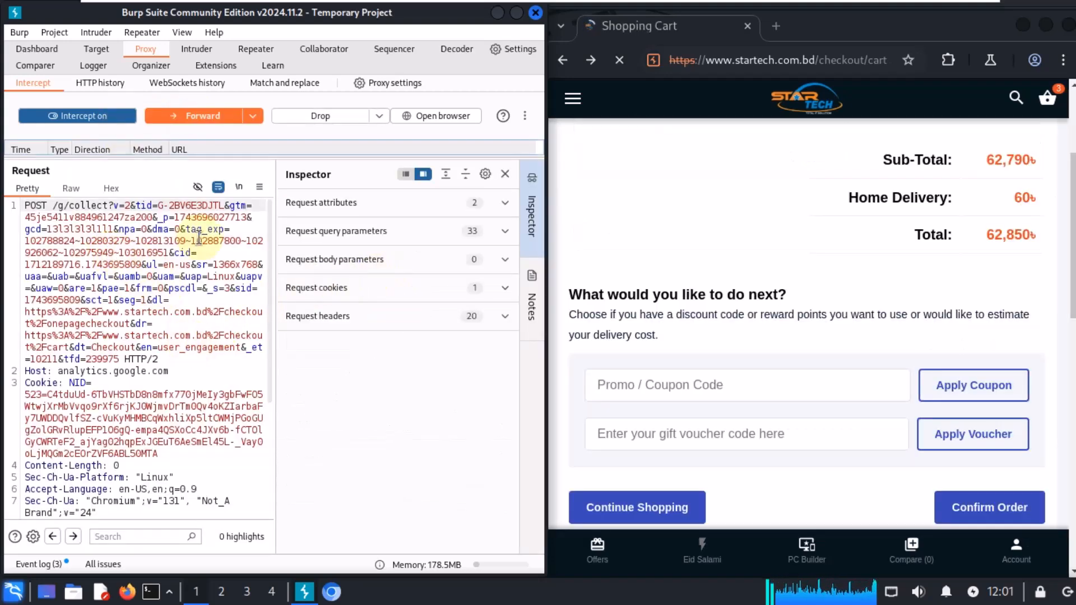
Step: Select the NID cookie value in the intercepted analytics collect request to inspect it in the Inspector
left_click(725, 285)
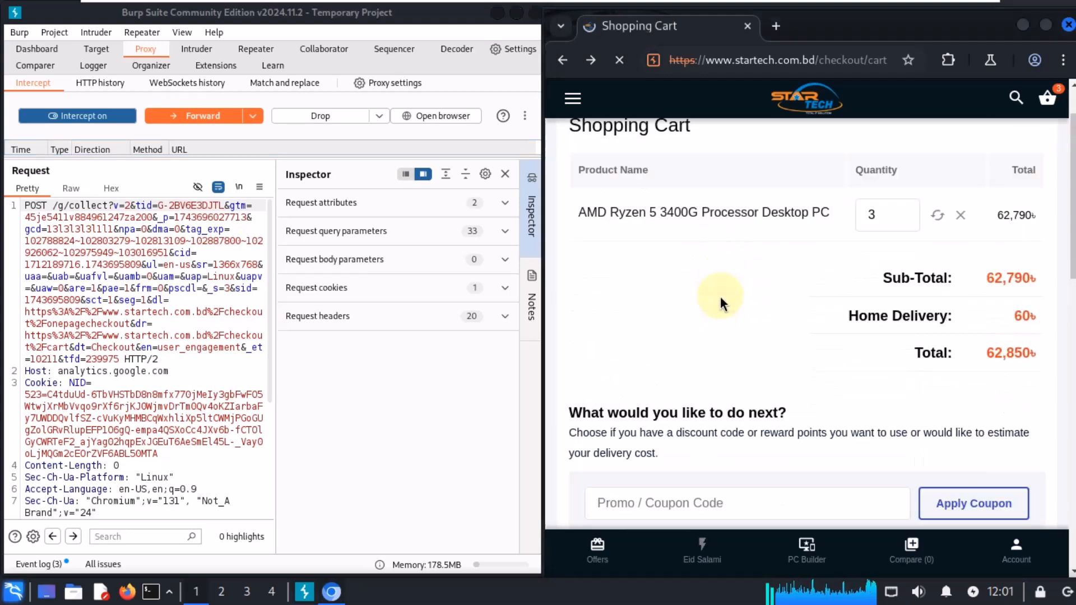
scroll(720, 300, "down", 10)
left_click_drag(163, 450, 24, 393)
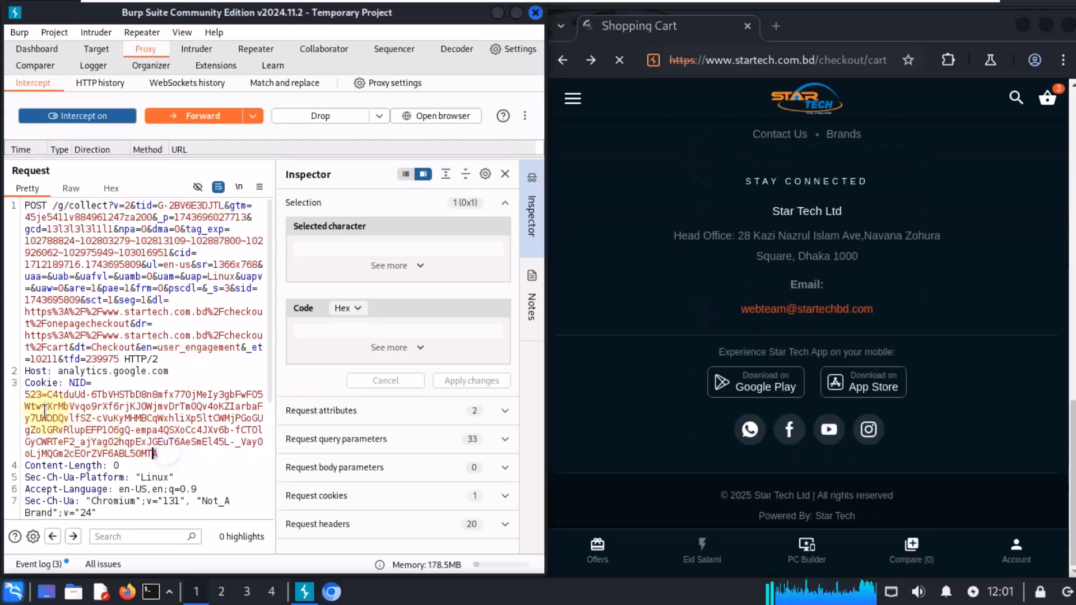
scroll(163, 403, "down", 5)
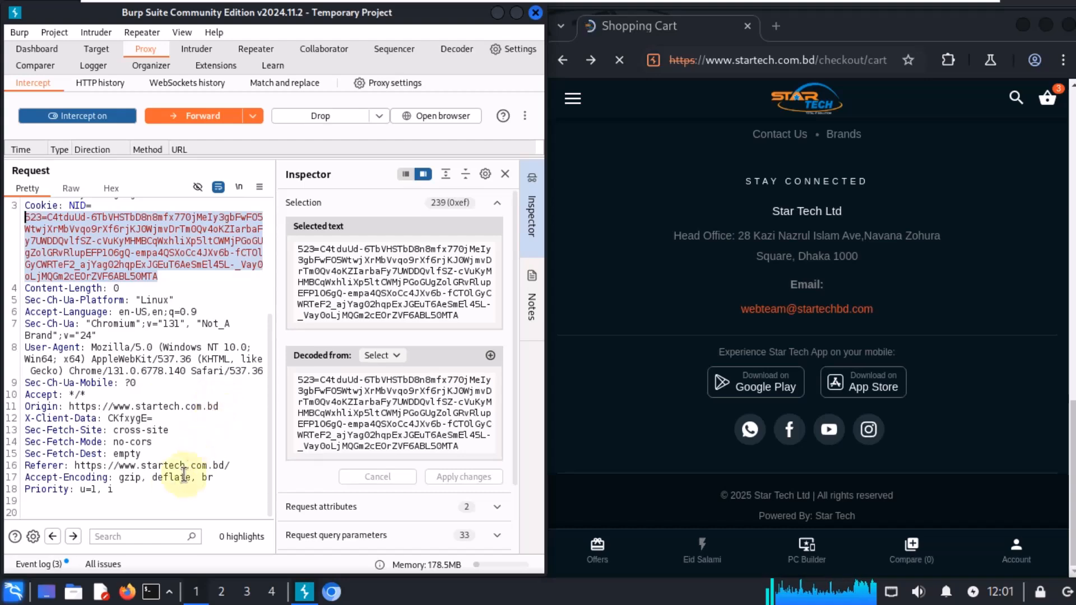
scroll(180, 473, "up", 5)
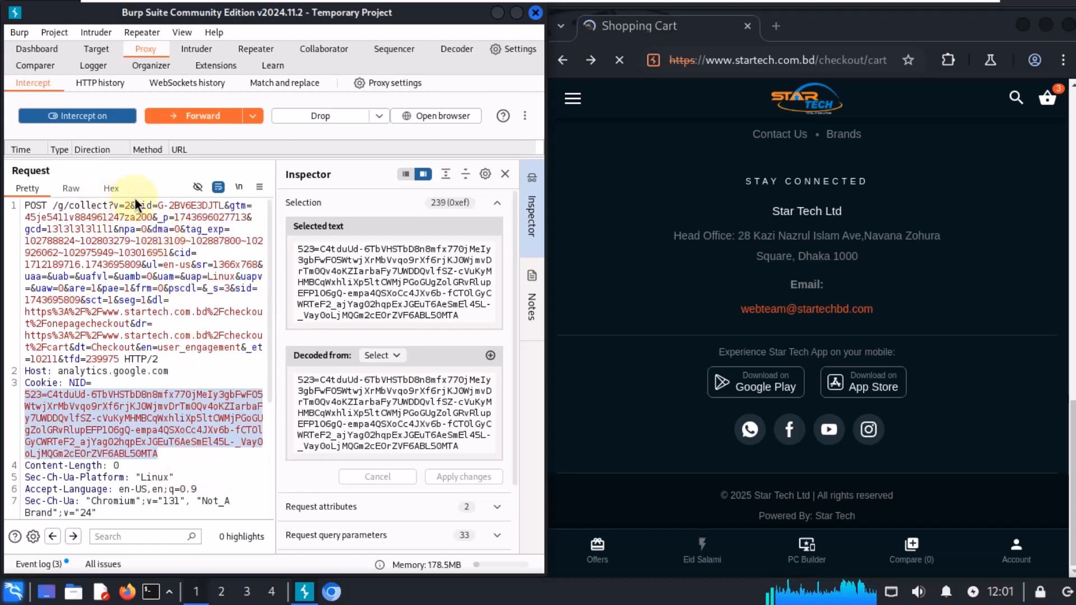
Step: Inspect the tid, gtm, tag_exp, sid, dl and tfd parameters of the collect request, then forward it
left_click_drag(153, 206, 220, 205)
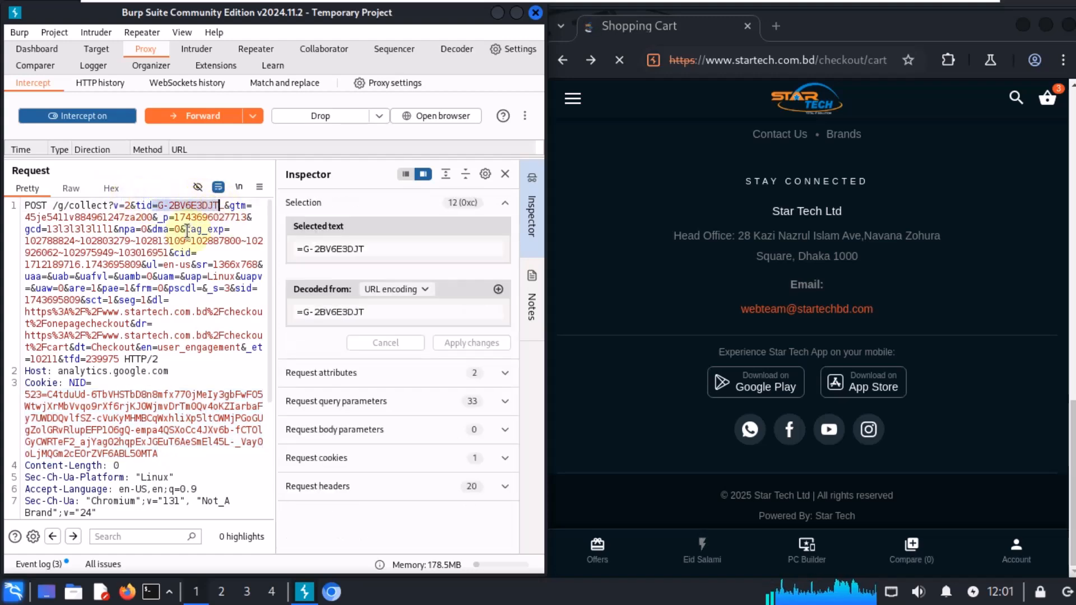
left_click(240, 213)
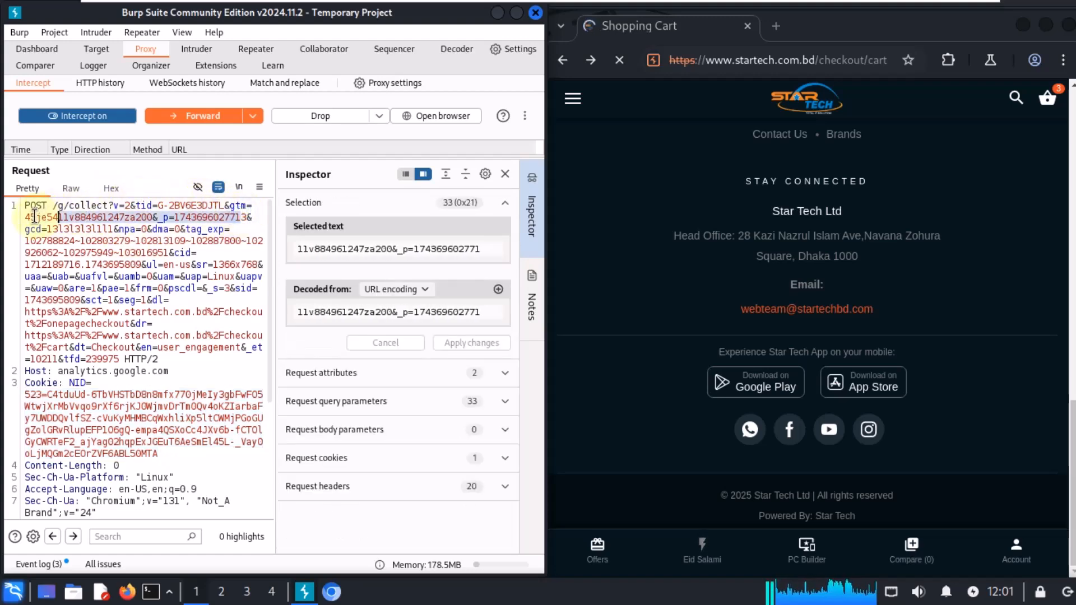
left_click_drag(116, 229, 55, 229)
left_click(54, 229)
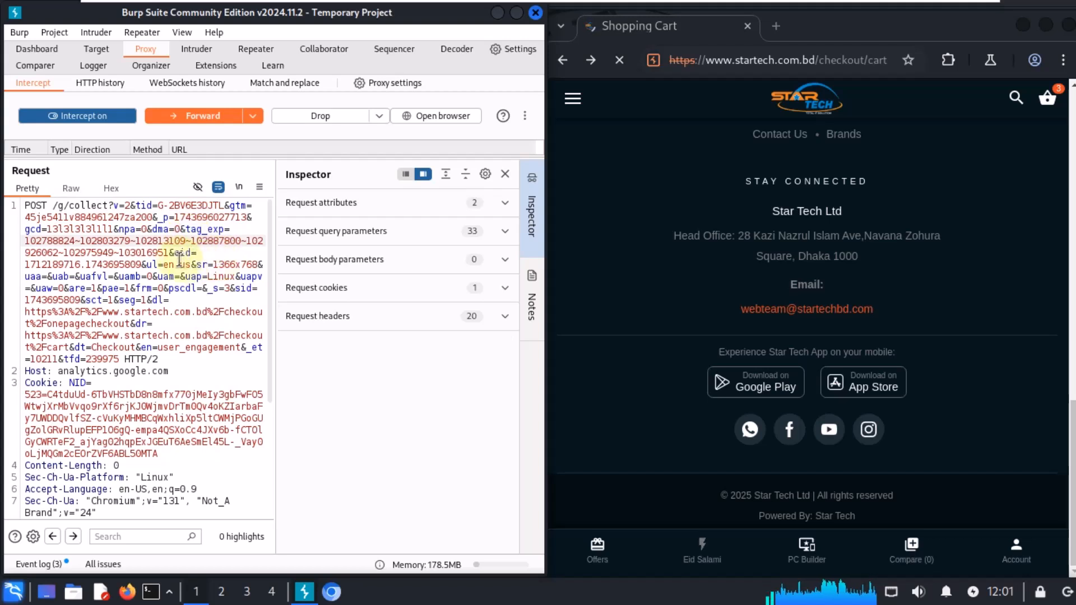
left_click_drag(169, 253, 25, 241)
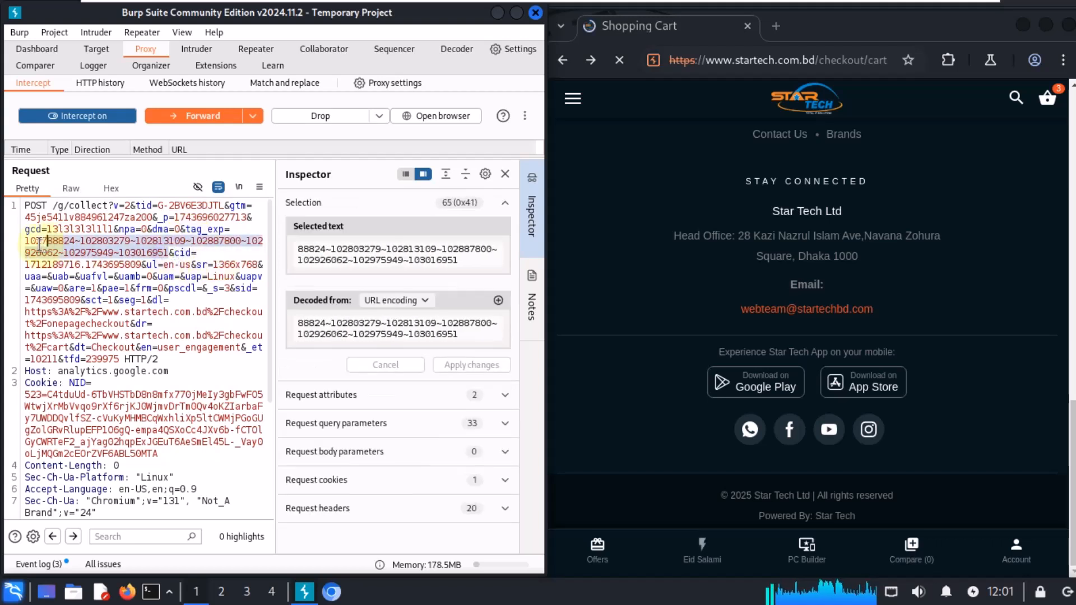
left_click(138, 318)
left_click_drag(80, 300, 31, 300)
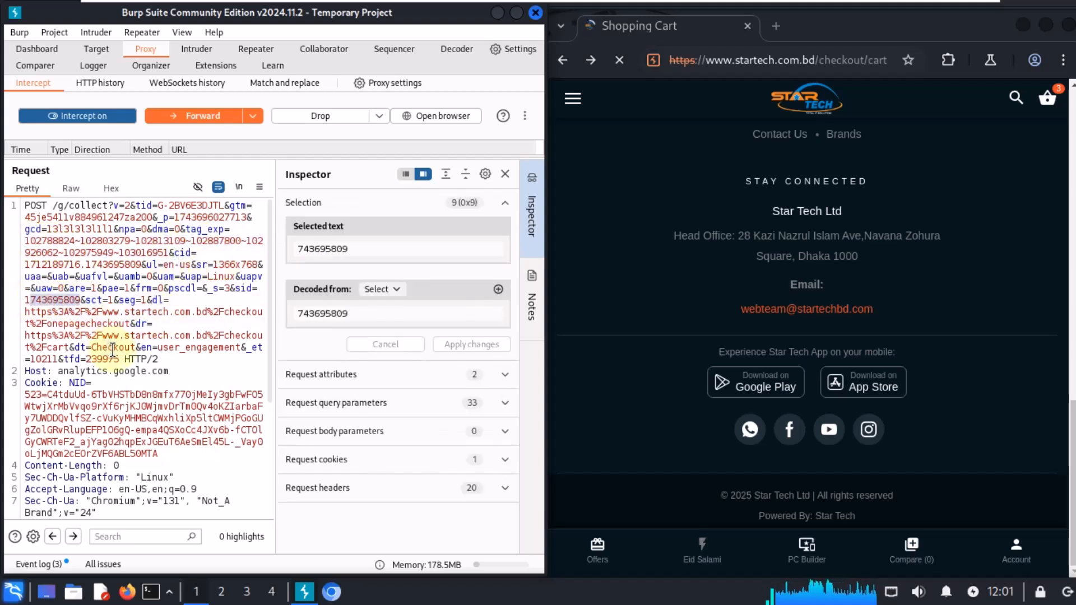
left_click_drag(130, 325, 25, 312)
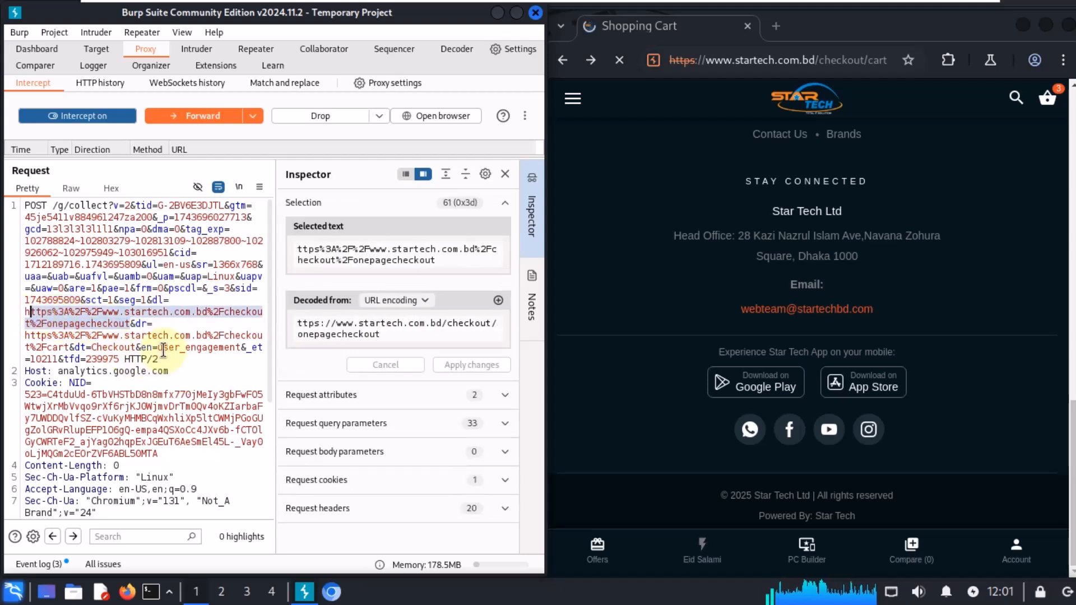
double_click(165, 347)
double_click(102, 359)
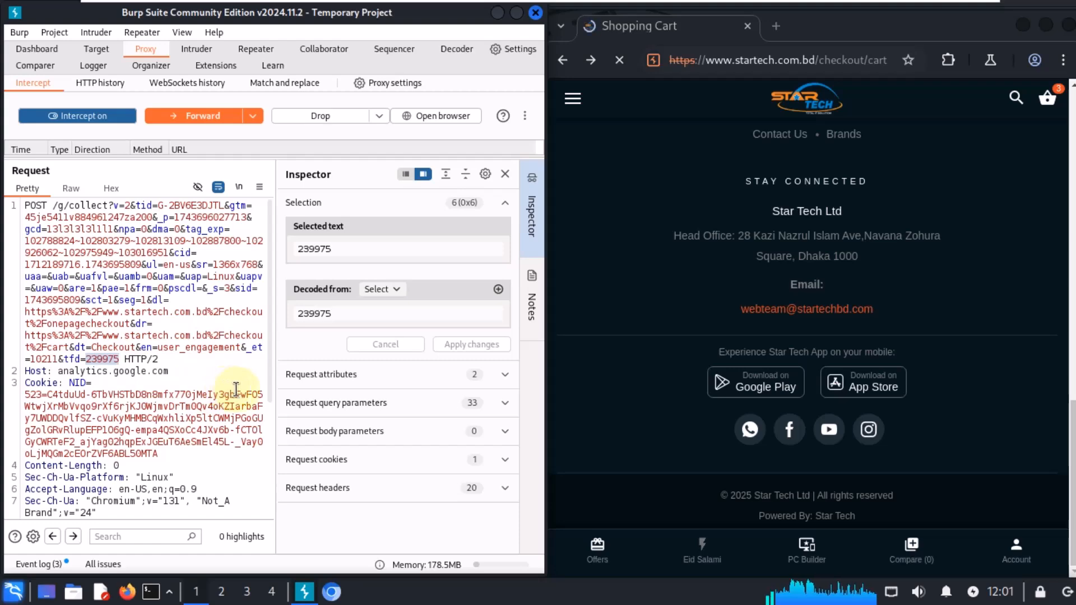
left_click(223, 115)
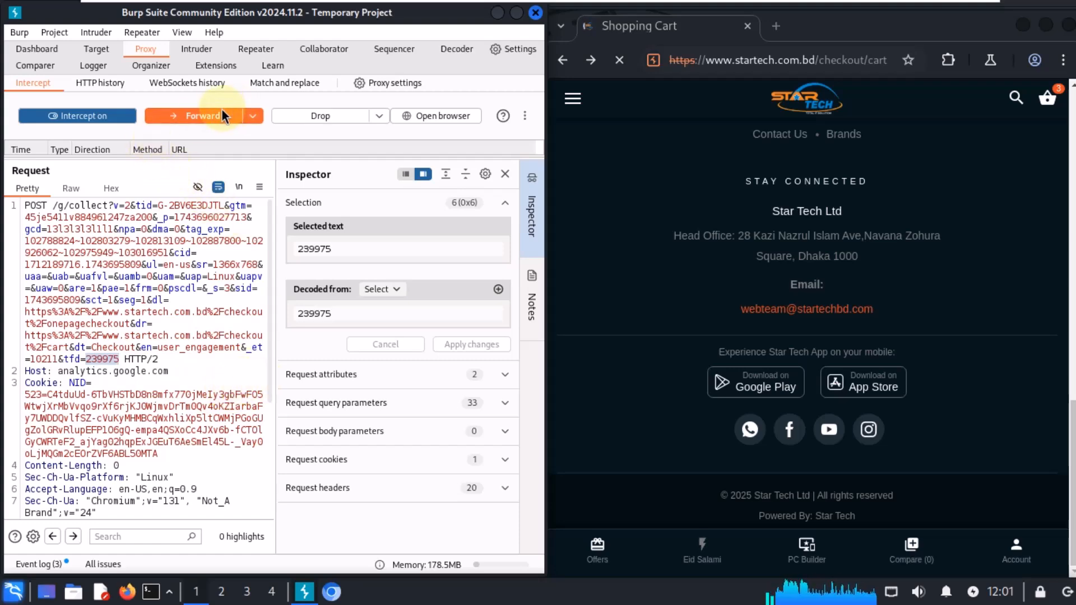
left_click(223, 115)
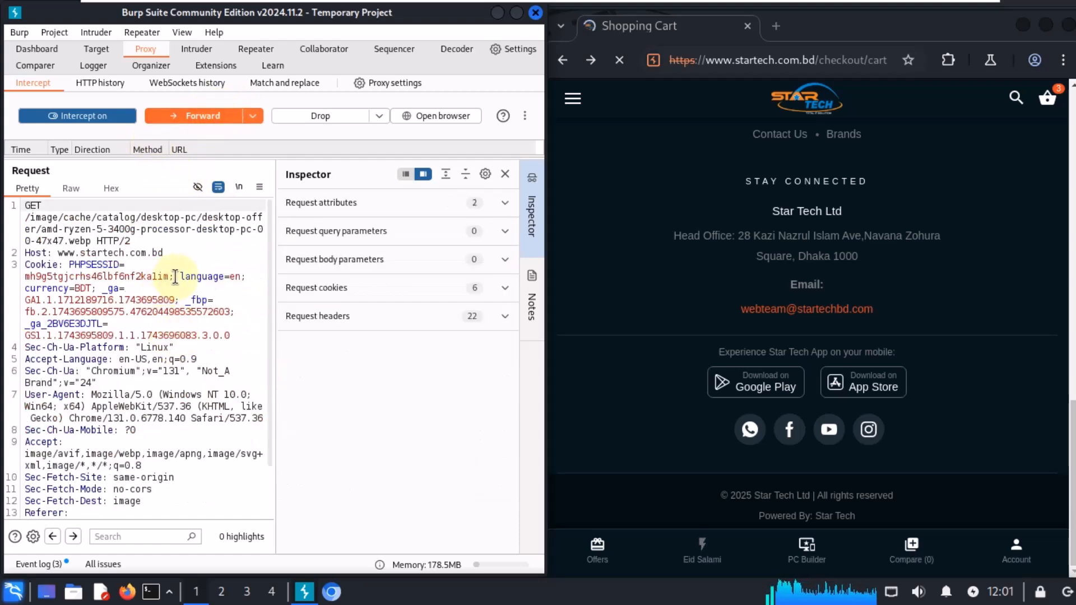
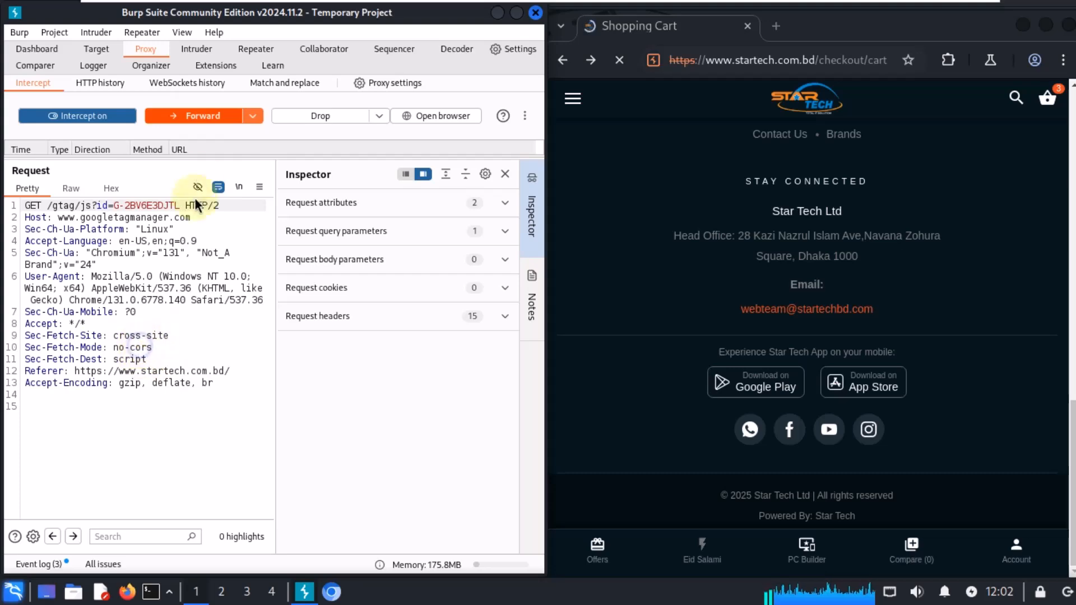
Step: Review the shopping cart page, then inspect the intercepted Facebook signals config request's headers and forward it
left_click(749, 293)
scroll(745, 291, "up", 15)
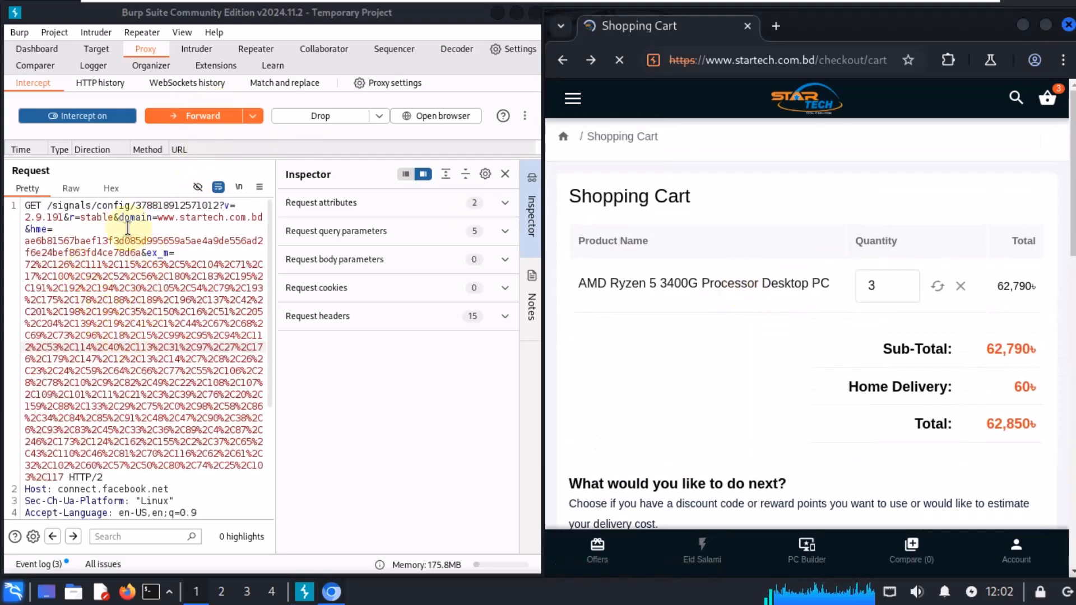
left_click(197, 358)
scroll(198, 358, "down", 5)
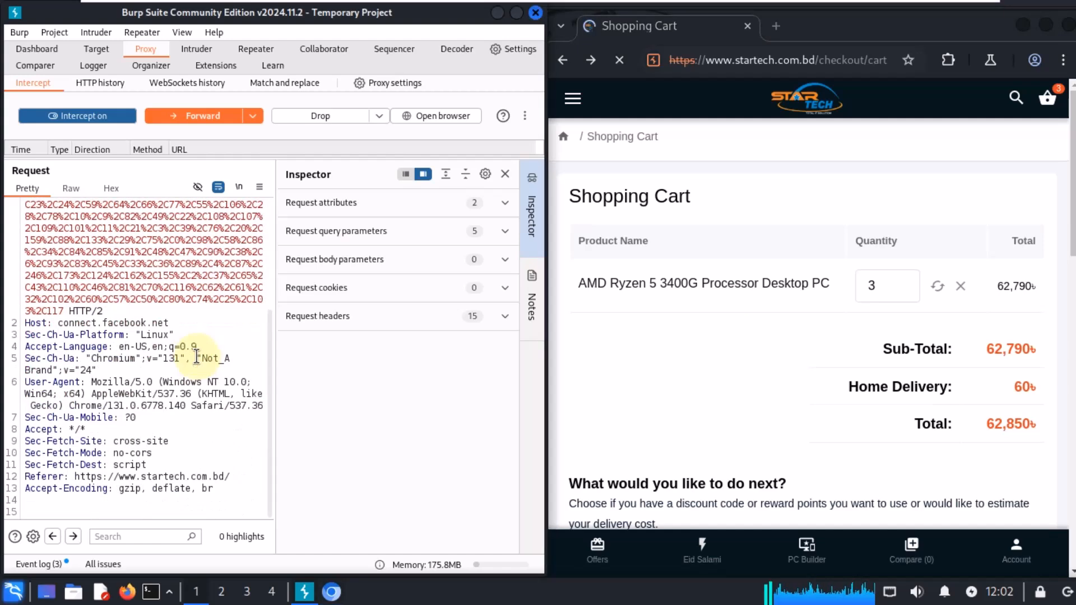
left_click(215, 118)
scroll(146, 421, "down", 5)
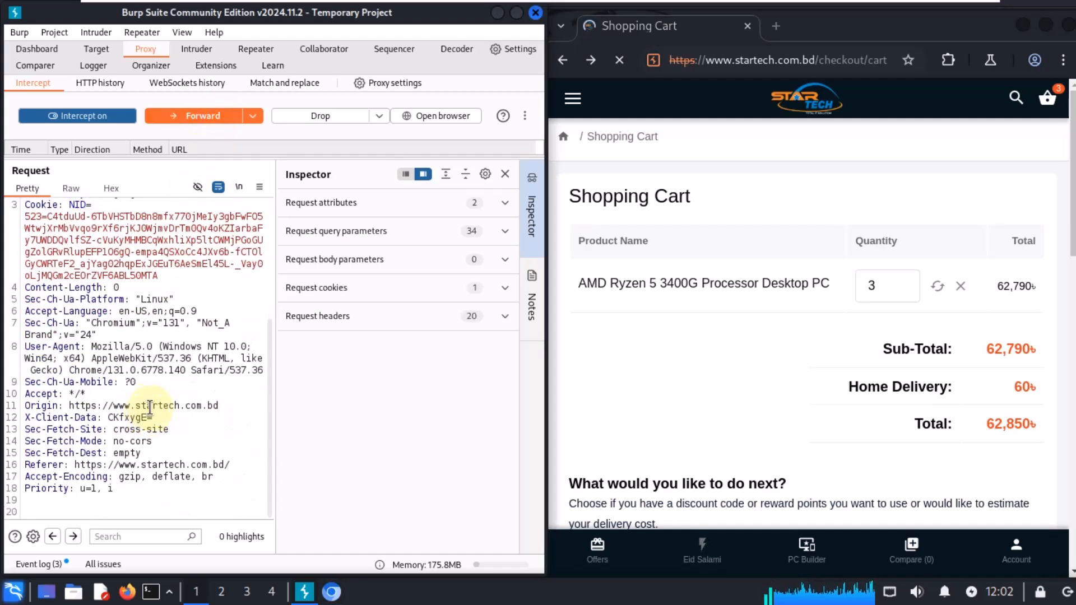
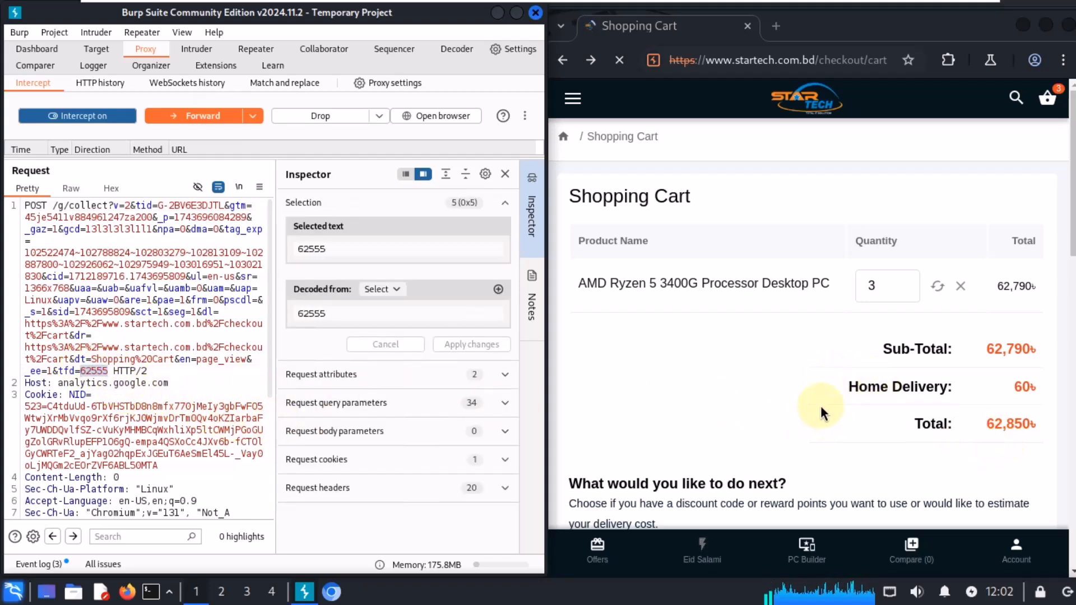
Step: Scroll down the shopping cart page to view the coupon, voucher and order confirmation options
left_click(810, 399)
scroll(810, 399, "down", 3)
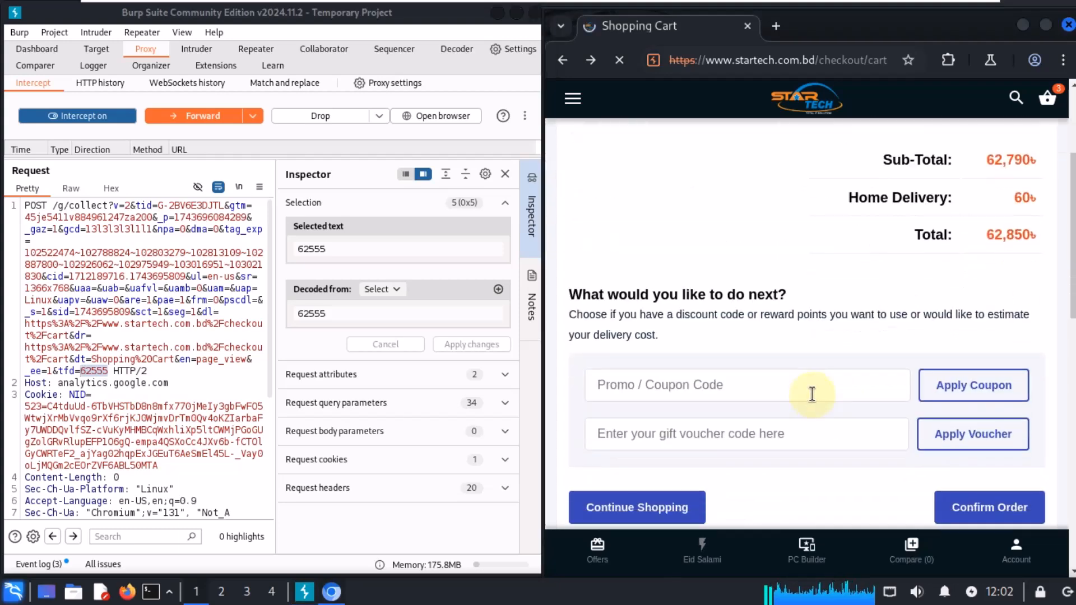
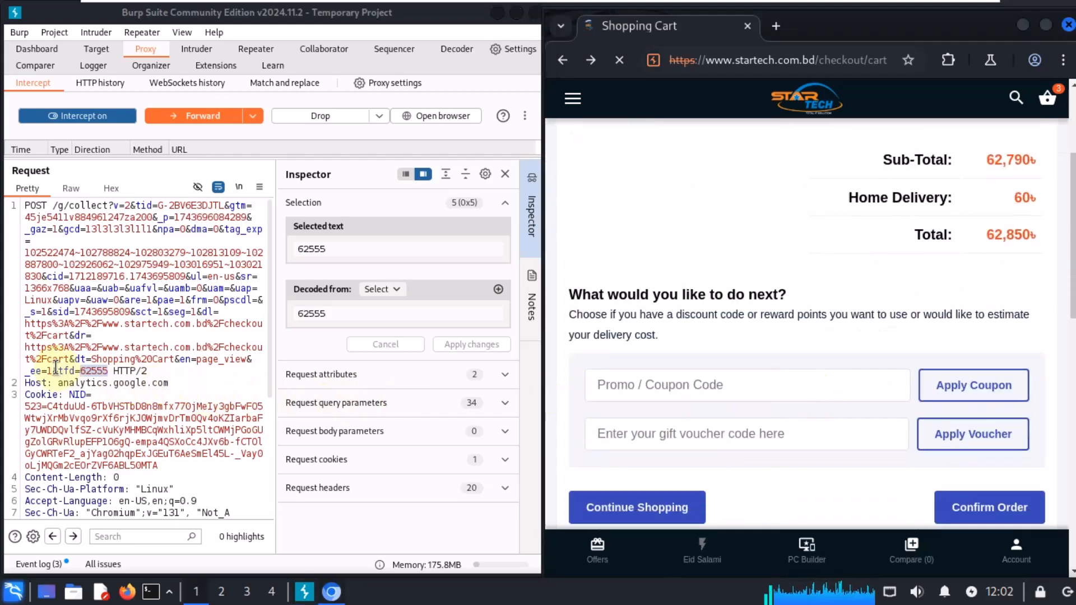
Step: Select values in the intercepted analytics request's query string to inspect them in the Inspector
left_click_drag(168, 359, 36, 335)
left_click(113, 339)
left_click_drag(158, 323, 97, 324)
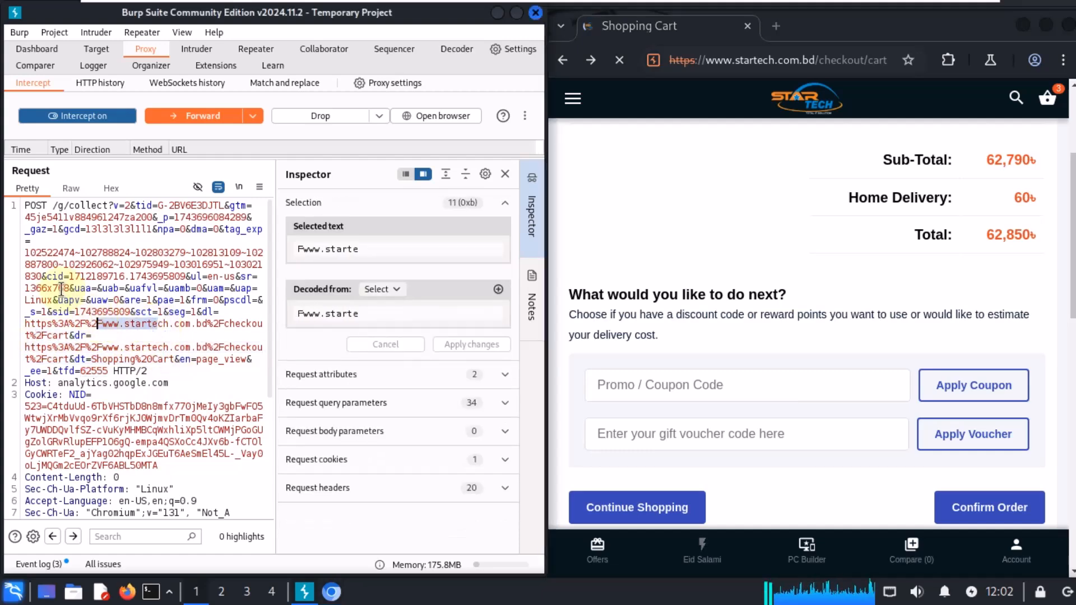
Step: Forward all the remaining intercepted requests until the intercept queue is empty
left_click(64, 287)
left_click(200, 115)
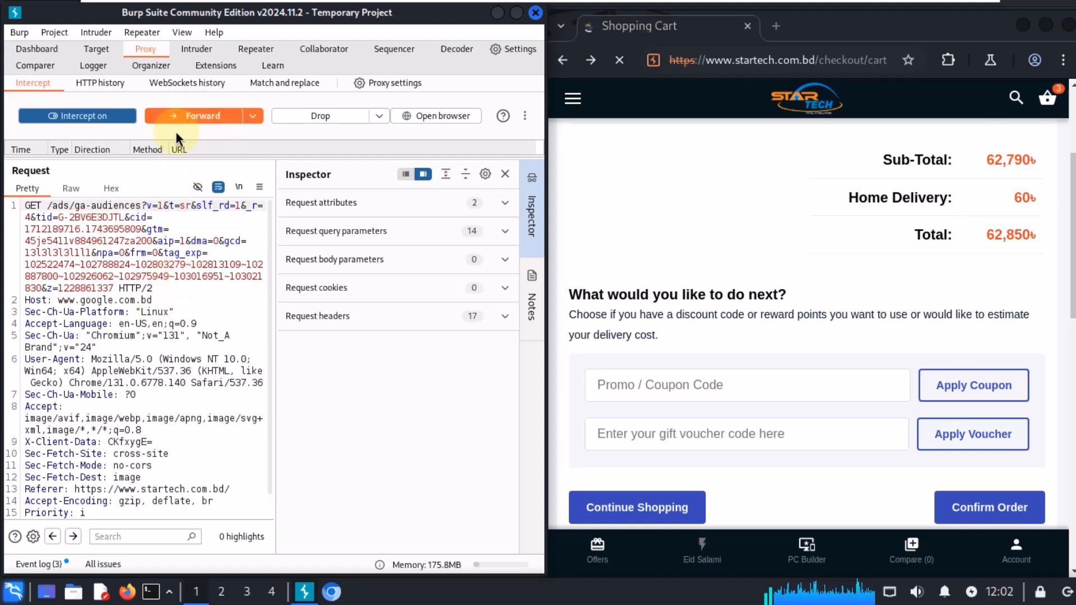
left_click(175, 117)
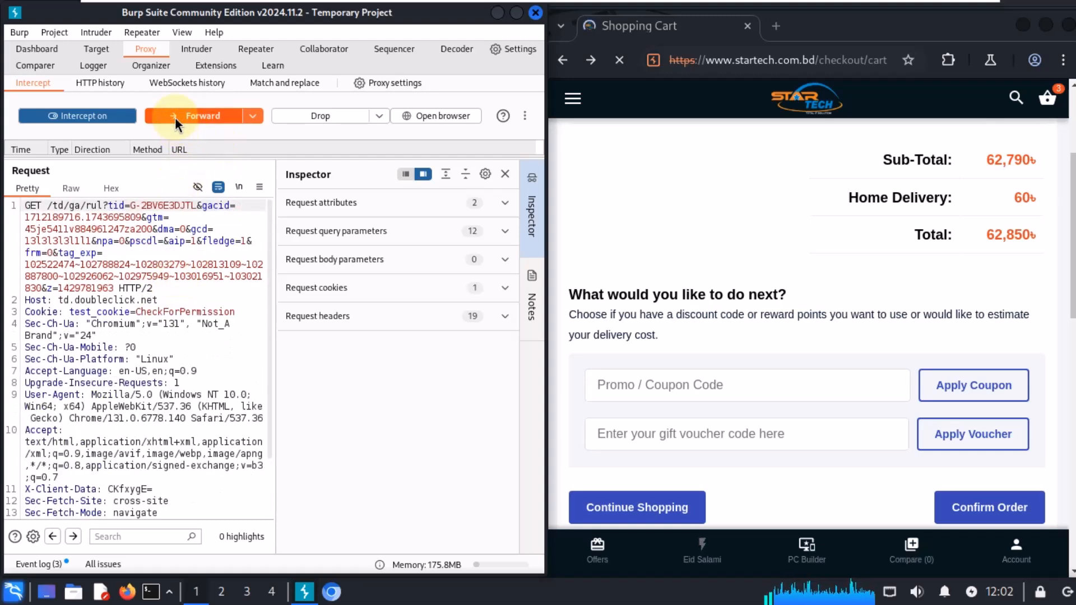
left_click(176, 117)
left_click(177, 116)
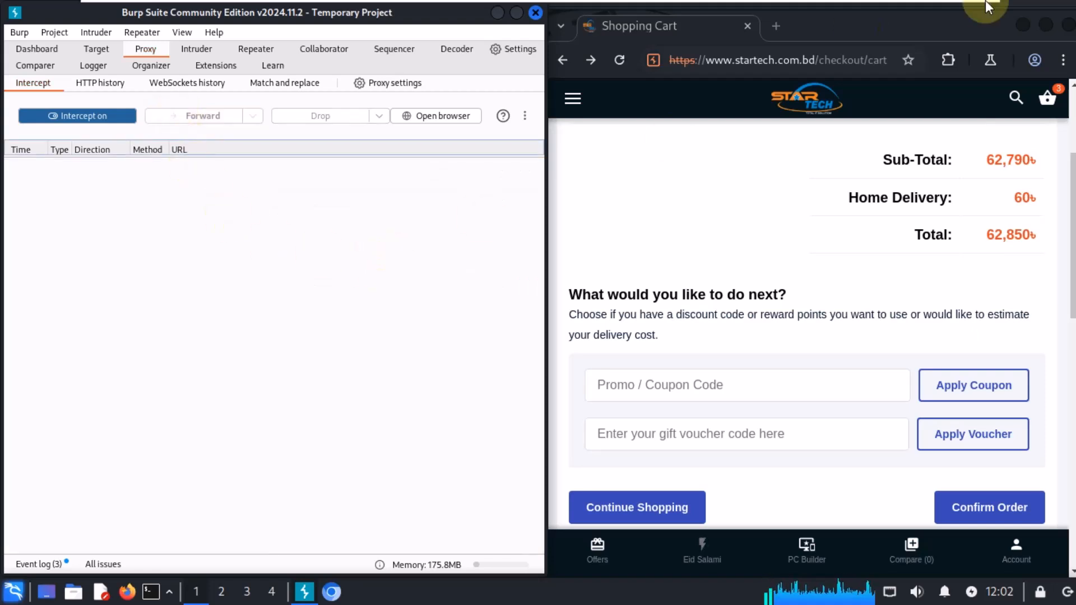
left_click(965, 10)
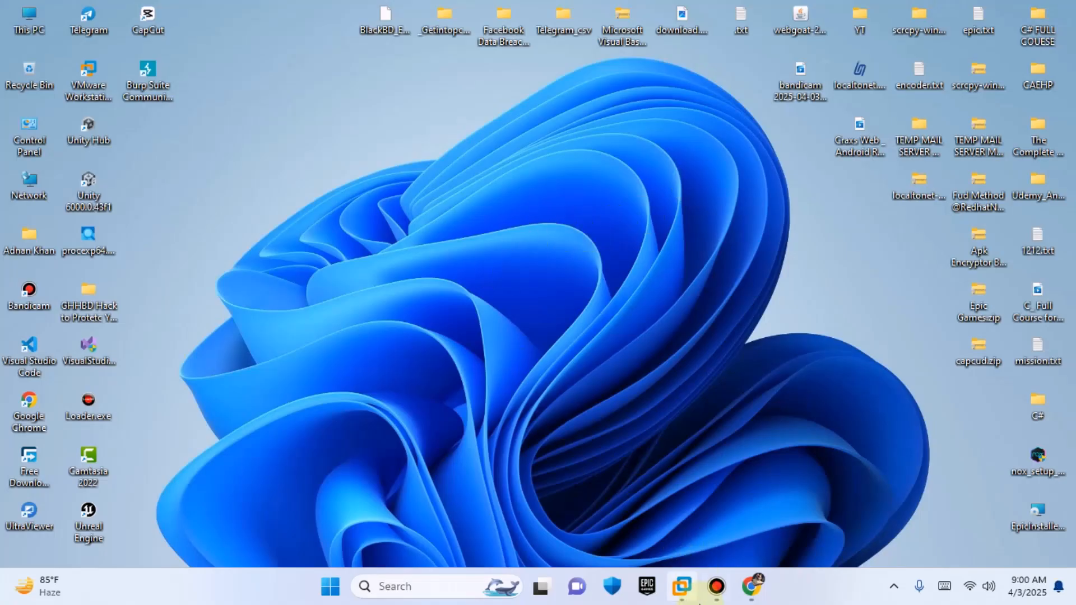
left_click(716, 586)
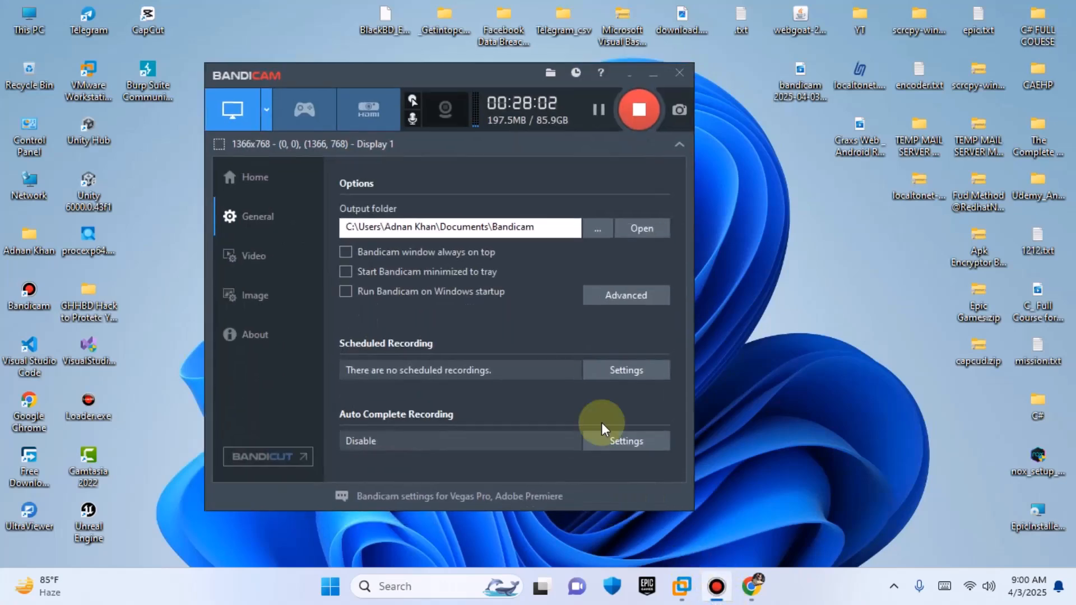
left_click_drag(465, 78, 510, 137)
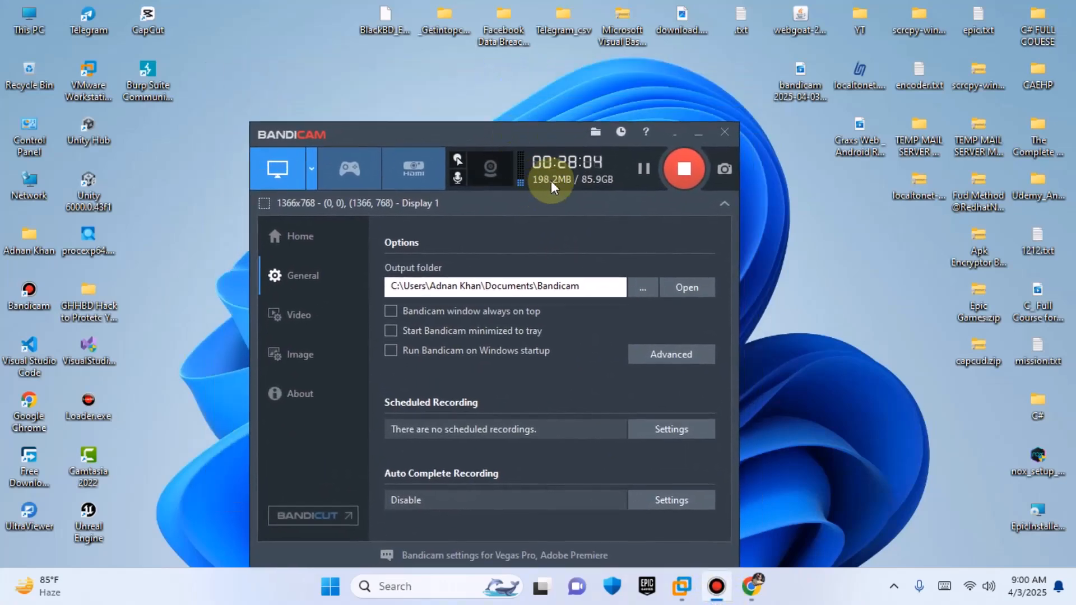
right_click(209, 41)
left_click(313, 106)
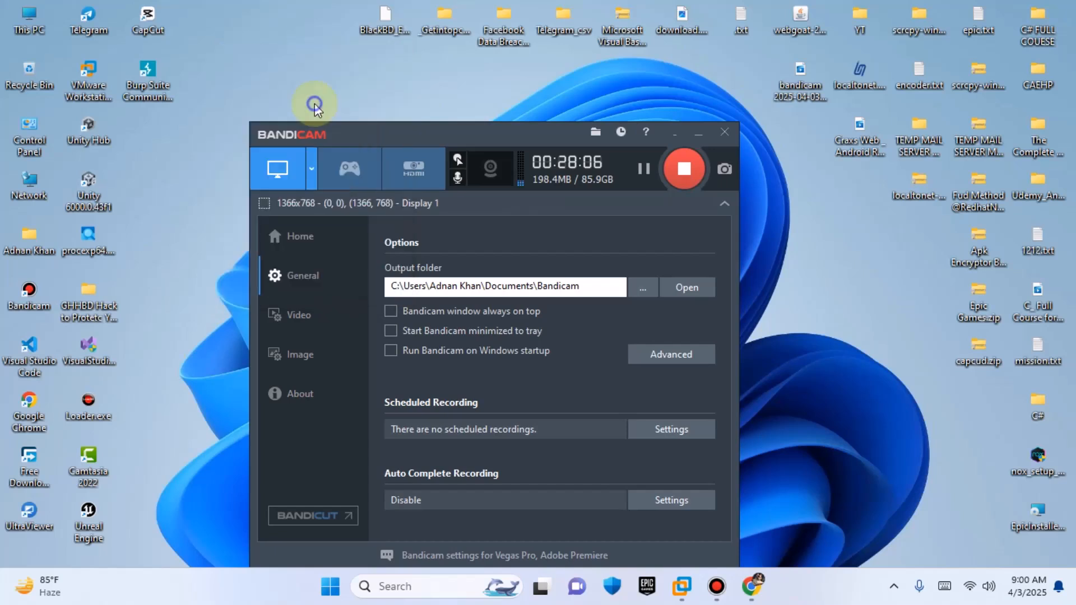
right_click(285, 10)
left_click(347, 75)
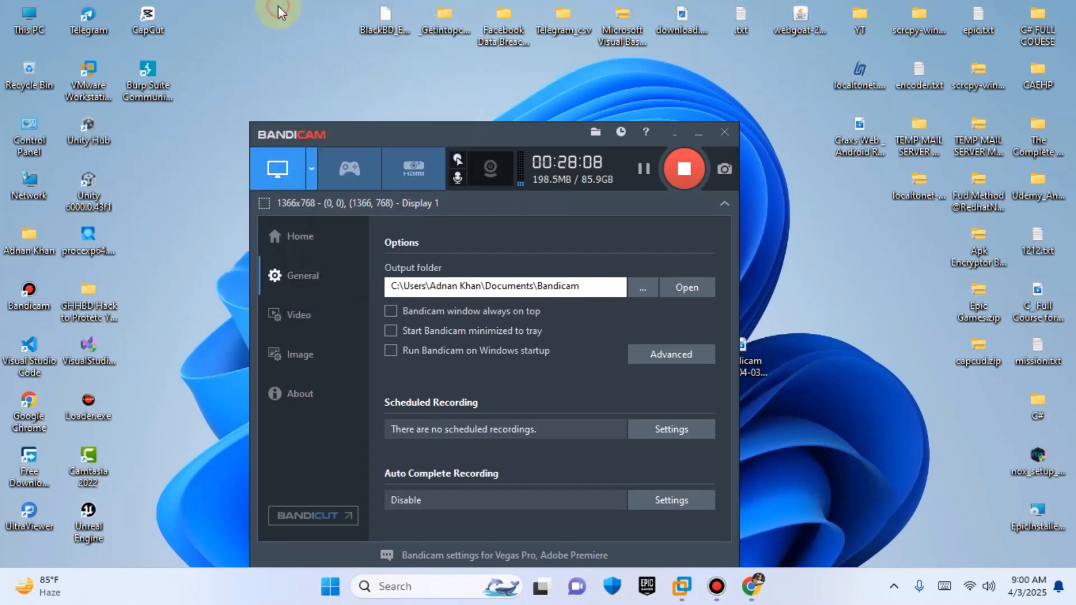